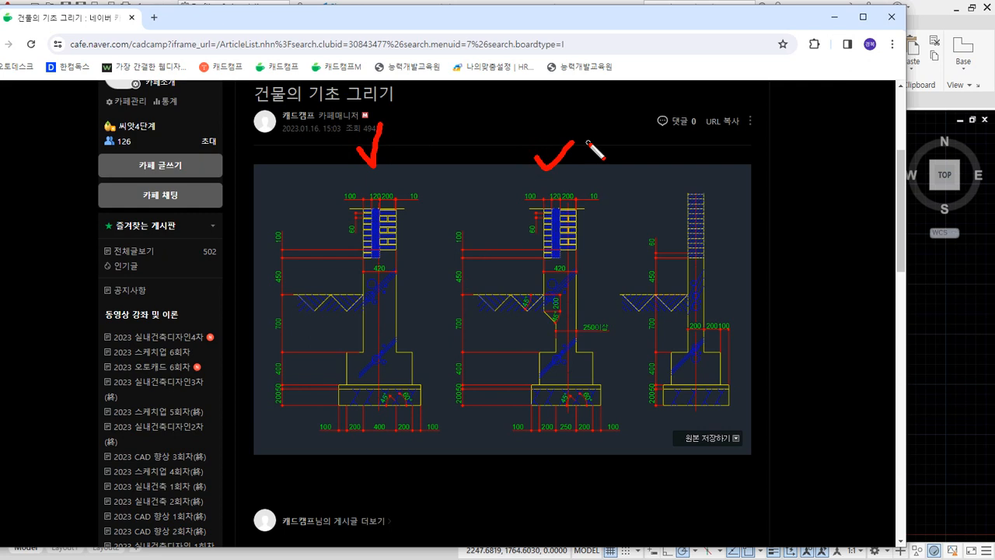
Examine the three building foundation sections and their dimensions in the reference post
mouse_move(389, 467)
mouse_down()
mouse_move(249, 305)
mouse_move(400, 200)
mouse_move(419, 462)
mouse_move(398, 460)
mouse_up()
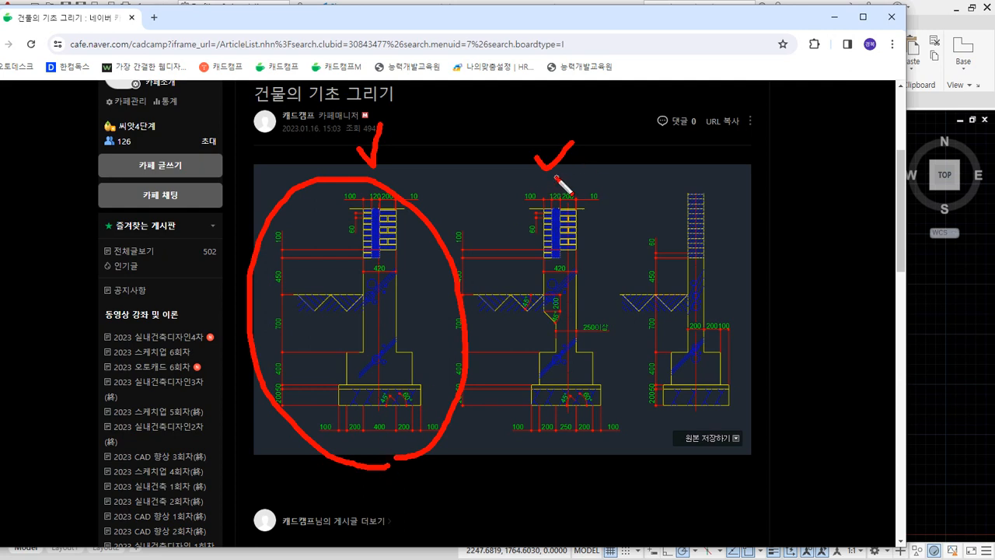
drag(554, 174, 555, 177)
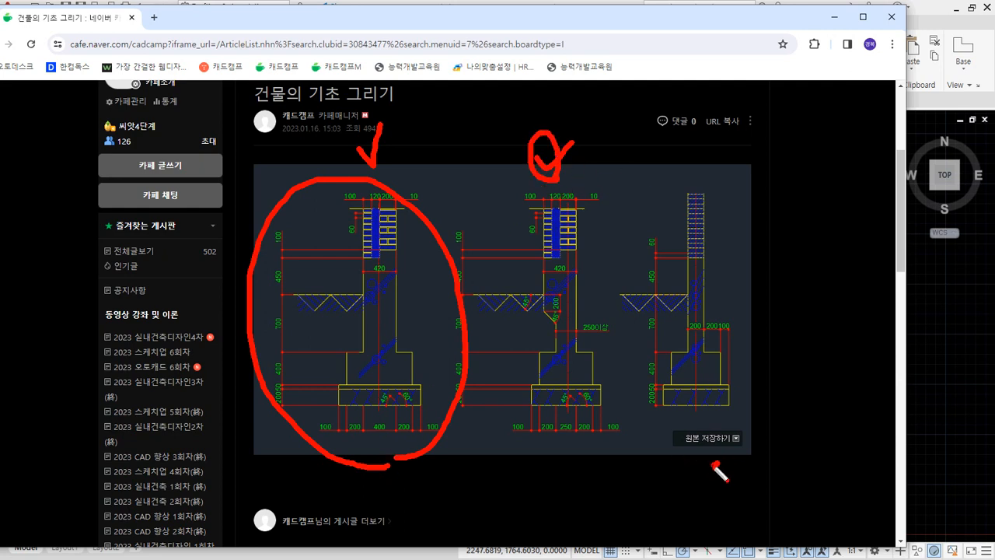
mouse_move(716, 465)
mouse_down()
mouse_move(648, 250)
mouse_move(793, 390)
mouse_move(716, 465)
mouse_up()
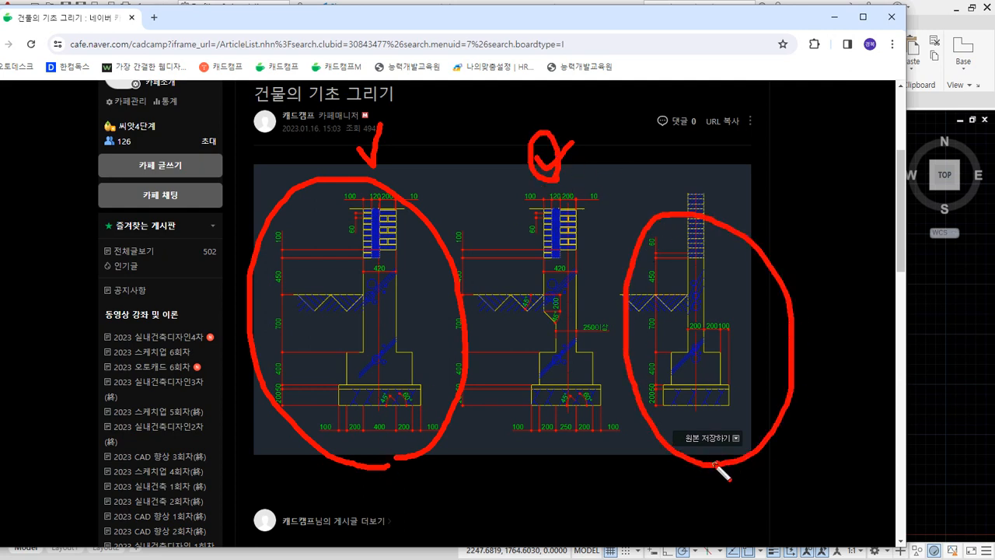
mouse_move(424, 472)
mouse_down()
mouse_move(627, 515)
mouse_move(673, 471)
mouse_move(686, 491)
mouse_up()
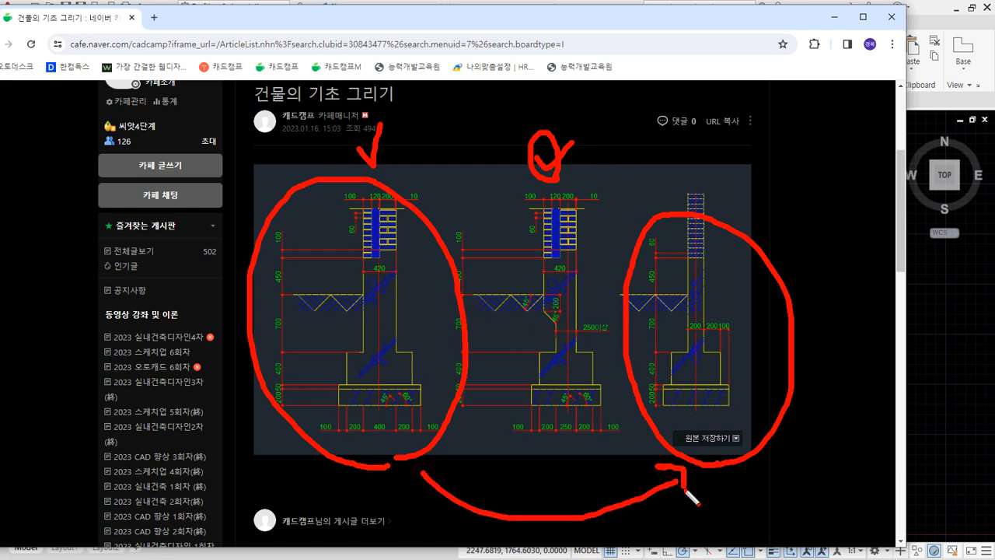
mouse_move(420, 494)
mouse_down()
mouse_move(424, 468)
mouse_move(450, 459)
mouse_up()
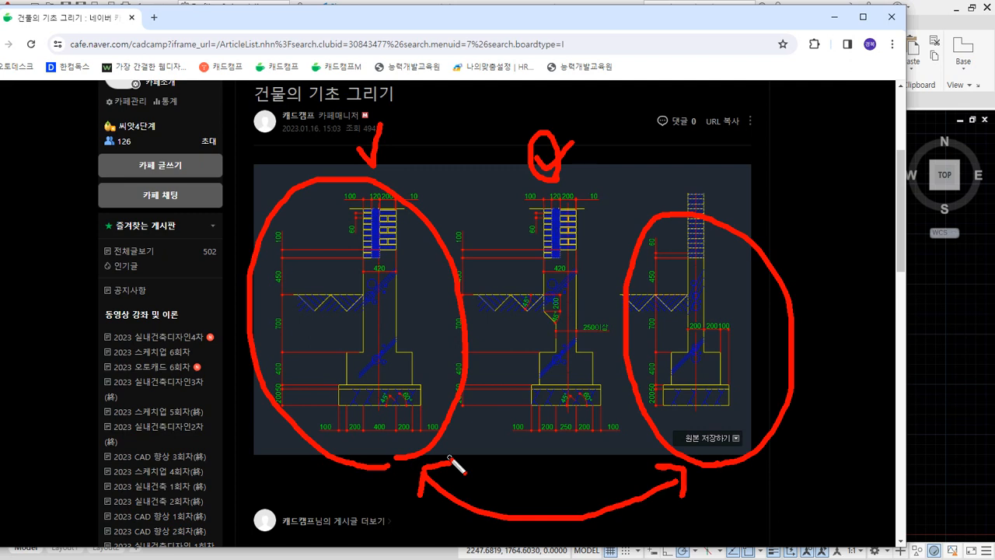
key(e)
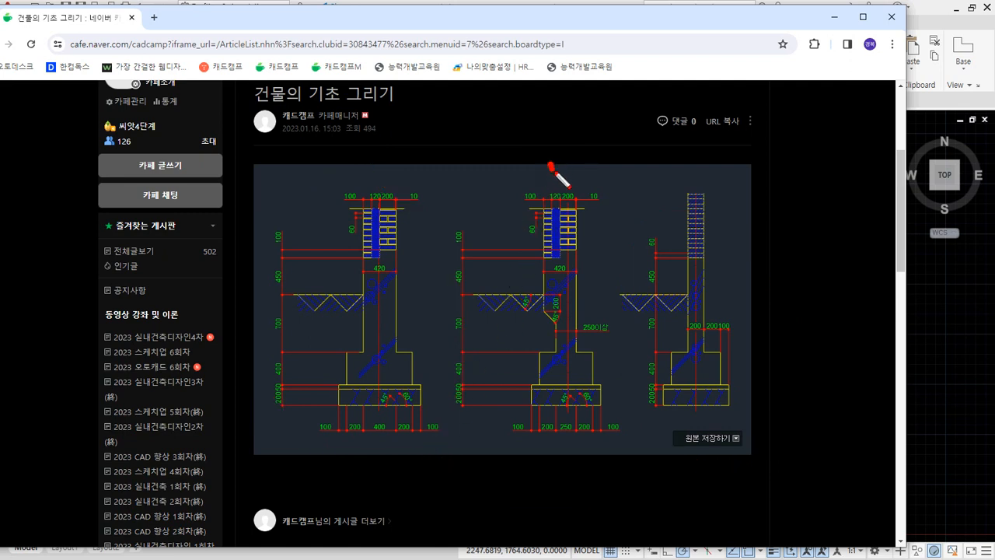
drag(549, 164, 589, 153)
mouse_move(346, 154)
mouse_down()
mouse_move(375, 178)
mouse_move(402, 144)
mouse_up()
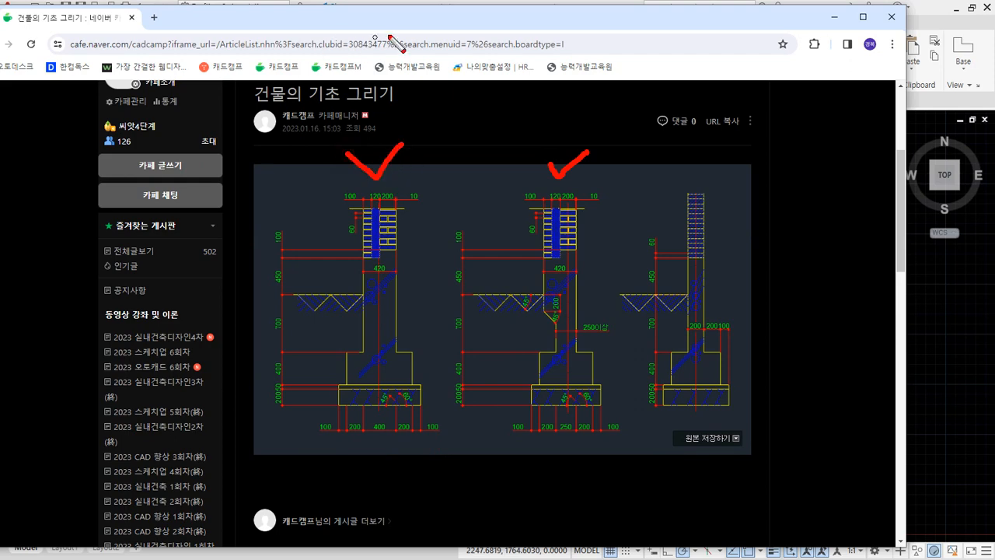
key(Escape)
Switch from the browser reference to AutoCAD and create a new blank drawing
drag(461, 17, 0, 101)
scroll(688, 265, down, 4)
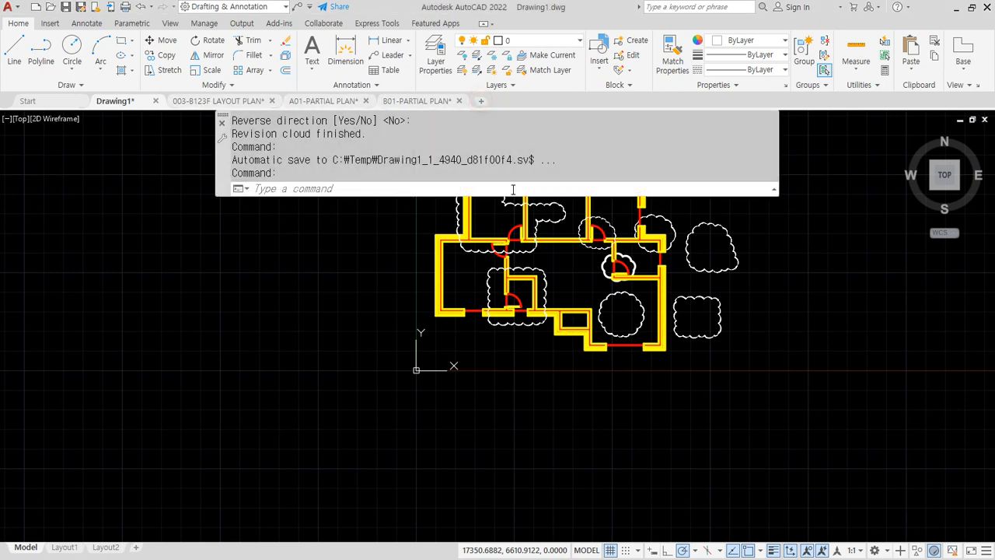
click(482, 102)
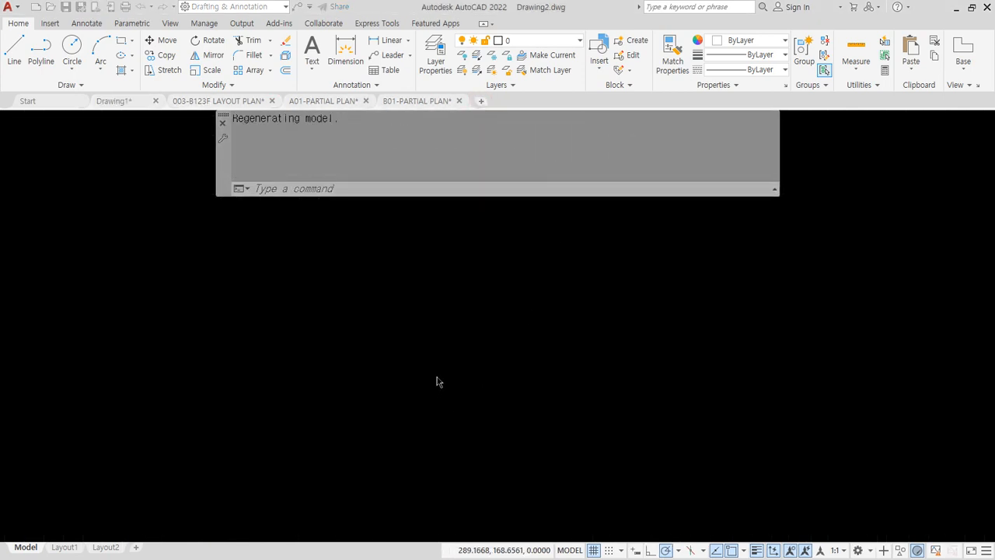
Open the layer manager and create six new layers
text(LA)
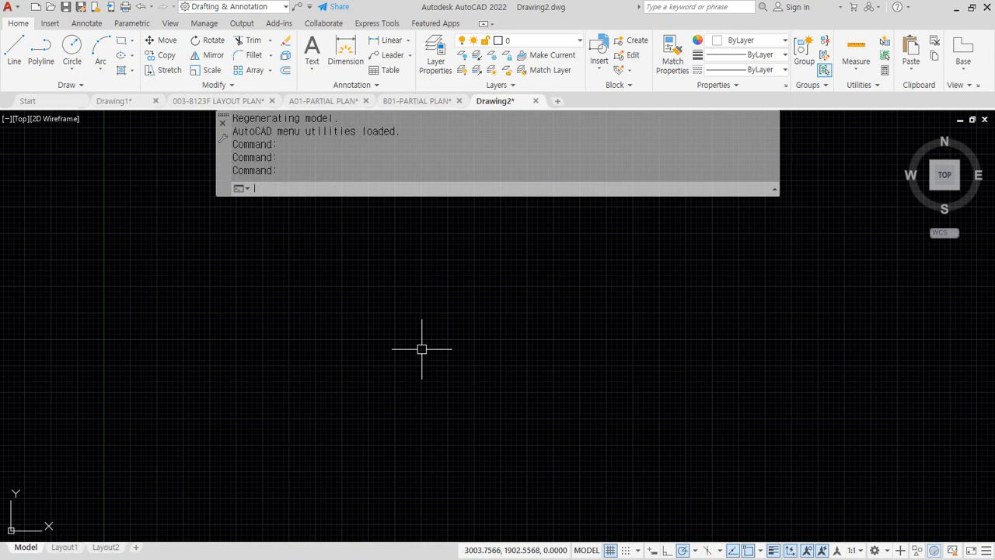
key(Return)
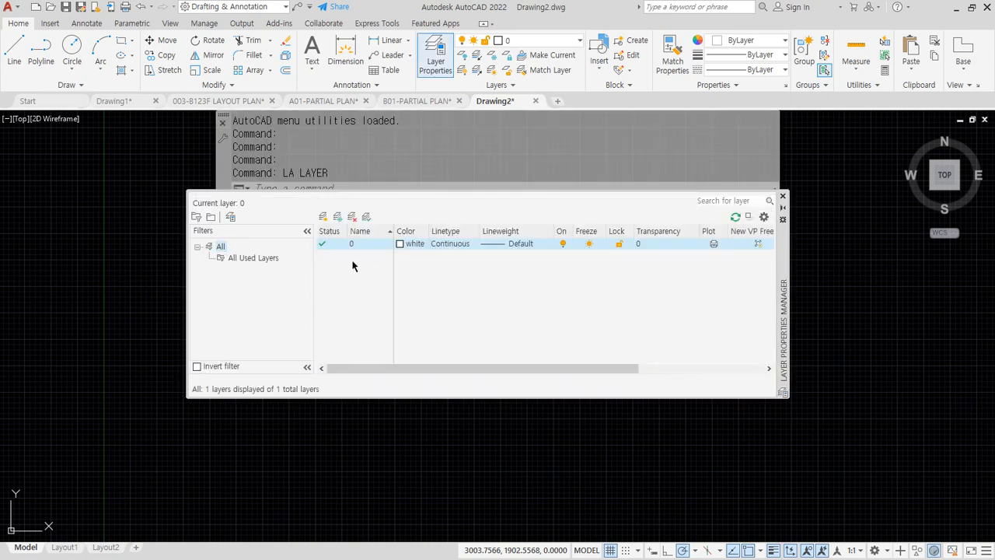
click(323, 217)
click(323, 217)
click(322, 217)
click(323, 217)
click(323, 217)
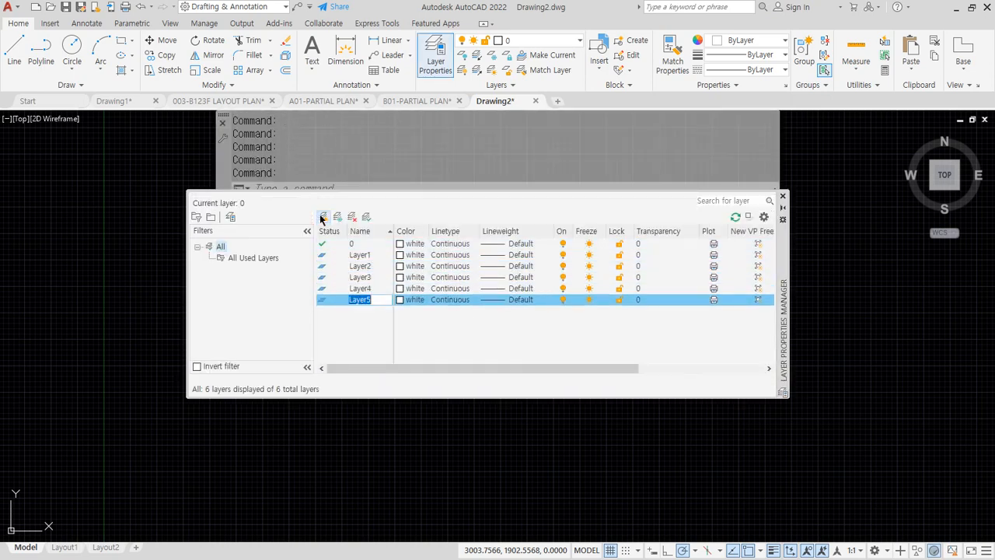
click(322, 217)
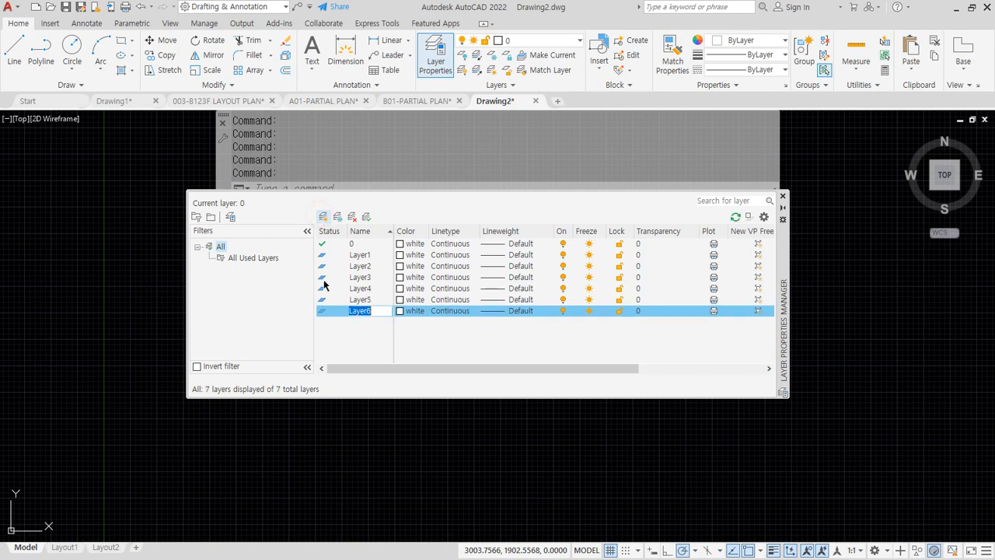
Set the colour of Layer1 to red and Layer2 to yellow (index 2)
click(399, 255)
click(399, 255)
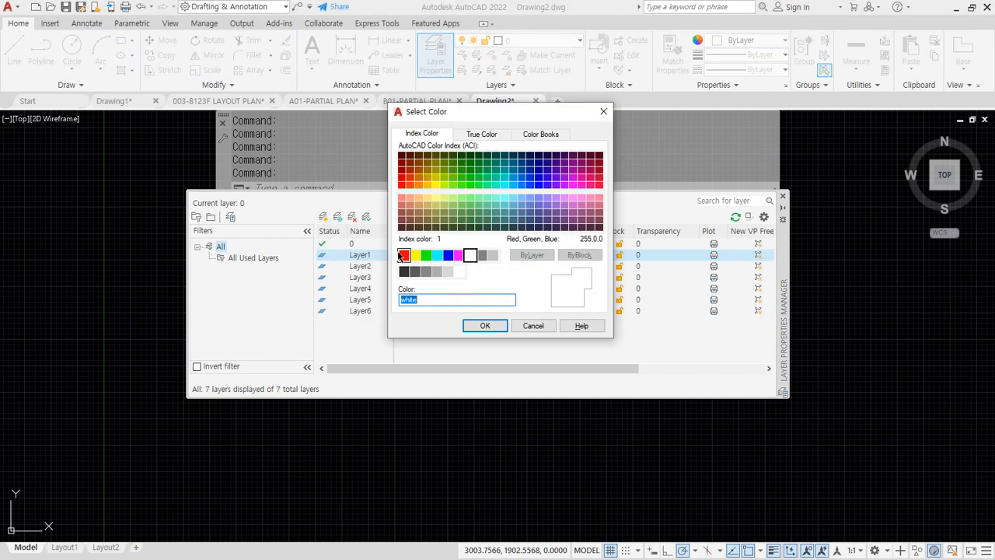
click(399, 255)
key(Return)
click(400, 266)
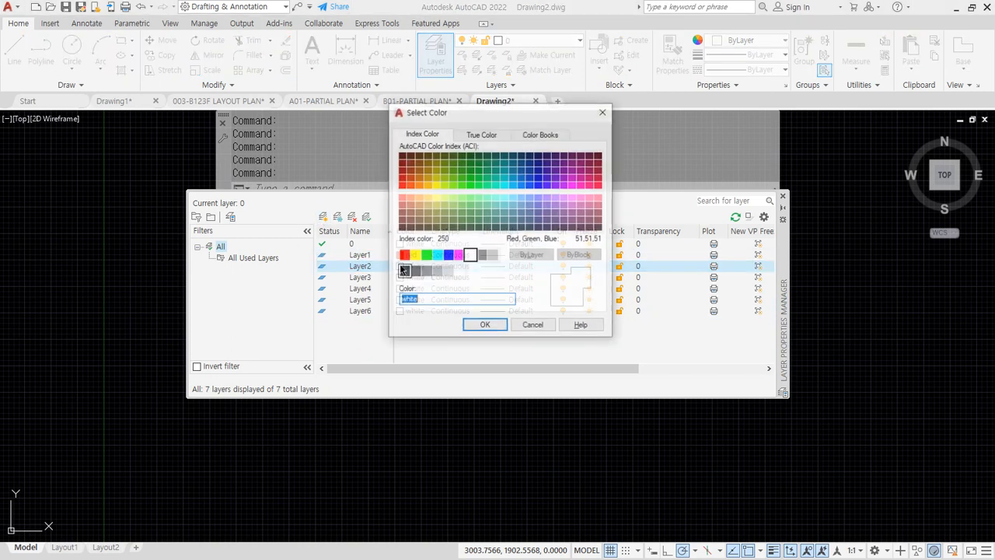
text(2)
key(Return)
Set Layer3 to green (index 3), Layer4 to cyan (index 4) and Layer5 to blue (index 5)
click(400, 277)
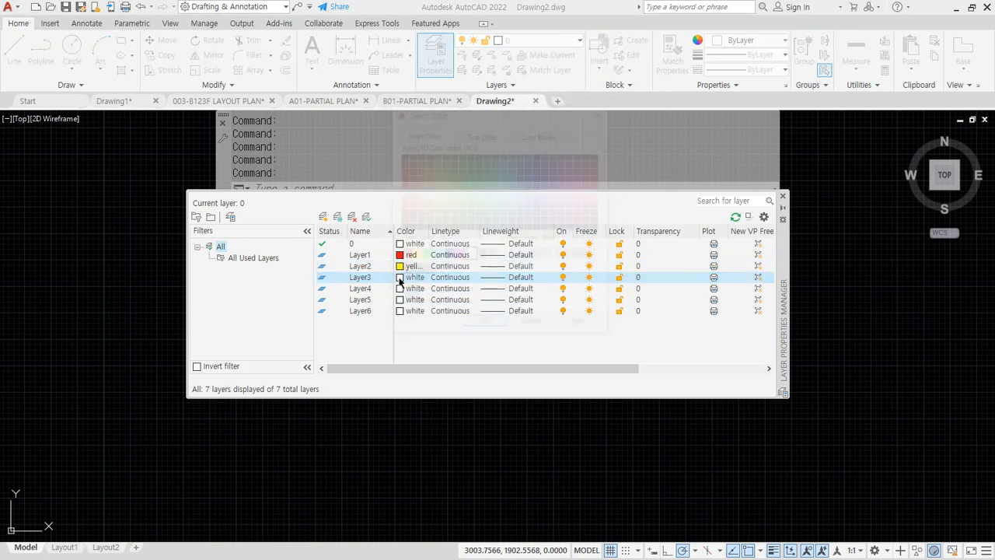
text(3)
key(Return)
click(400, 288)
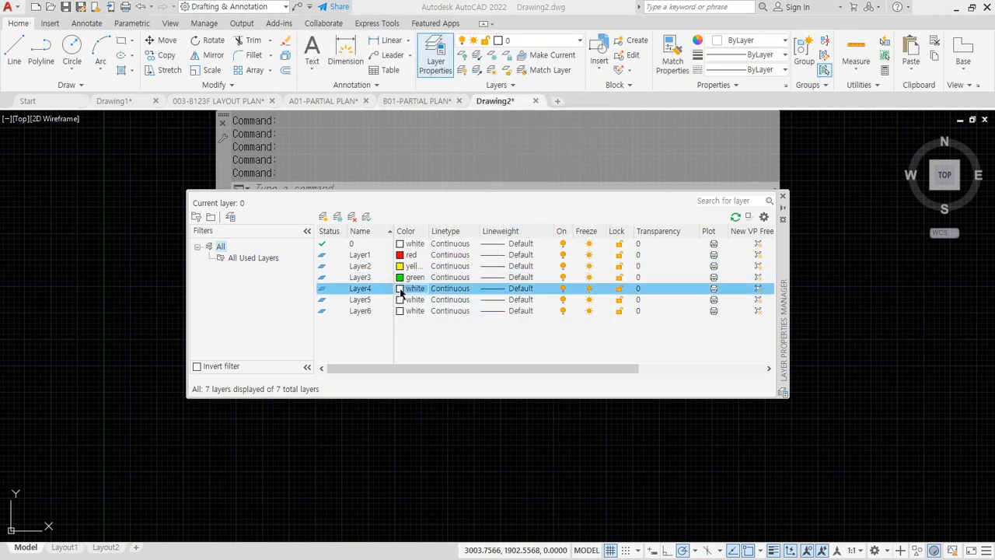
text(4)
key(Return)
click(400, 299)
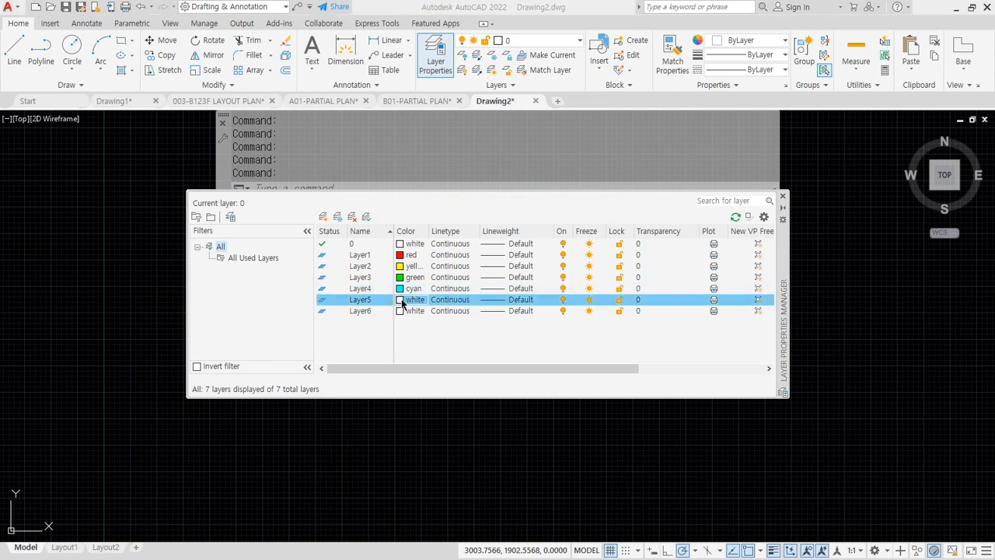
text(5)
key(Return)
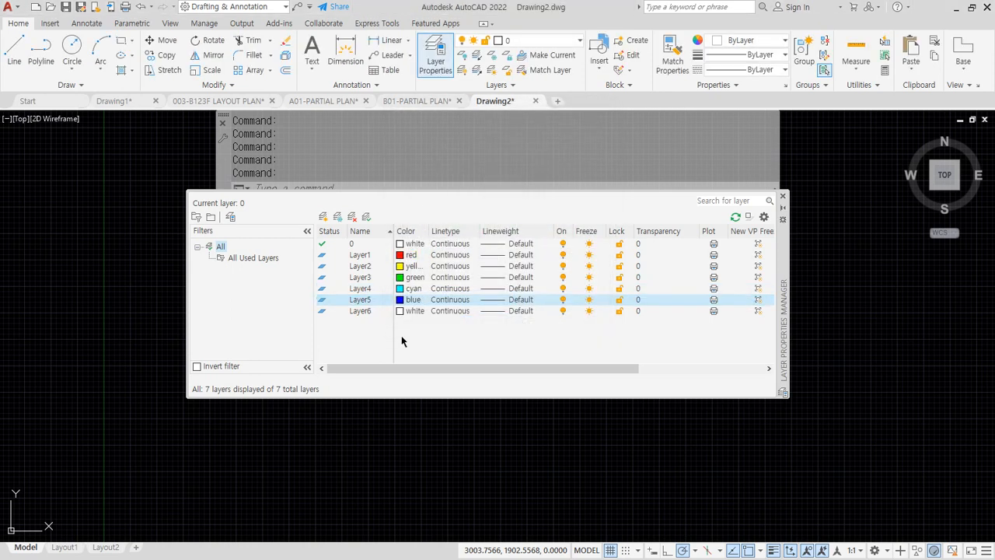
Rename the red layer as 중심 and the yellow layer as 단면
double_click(360, 256)
text(중심)
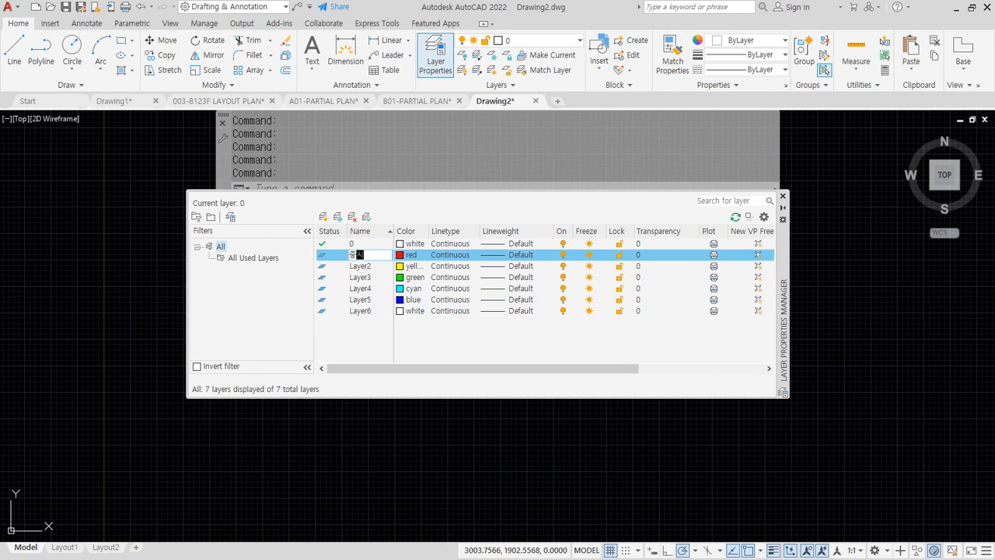
key(Return)
key(Down)
text(단면)
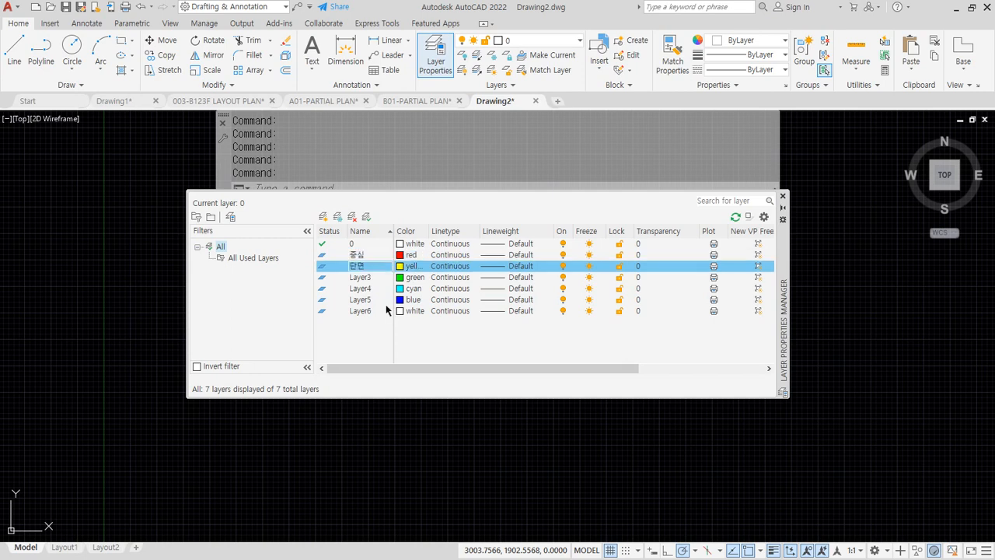
key(Return)
Rename the green layer as 마감 and the cyan layer as 치수
key(Down)
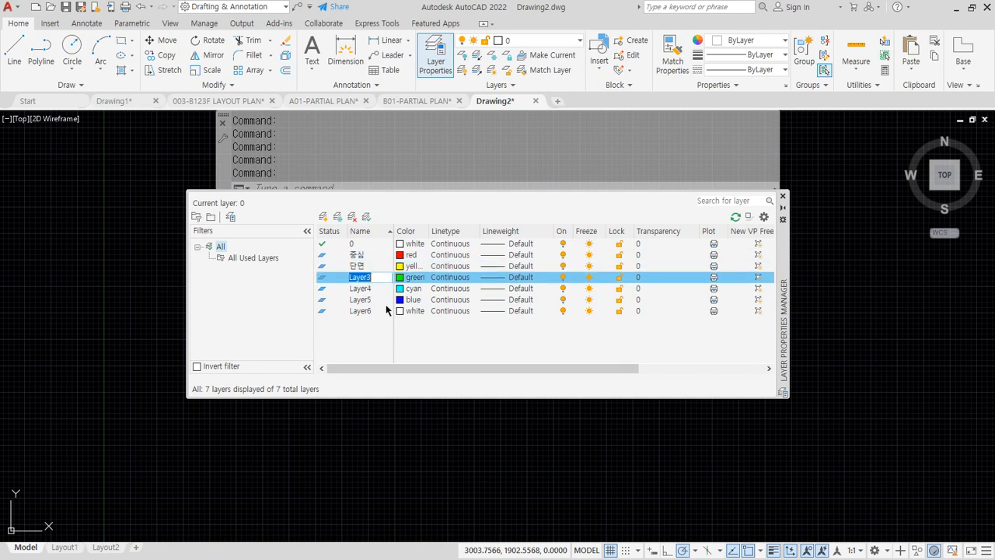
text(마감)
key(Return)
key(Down)
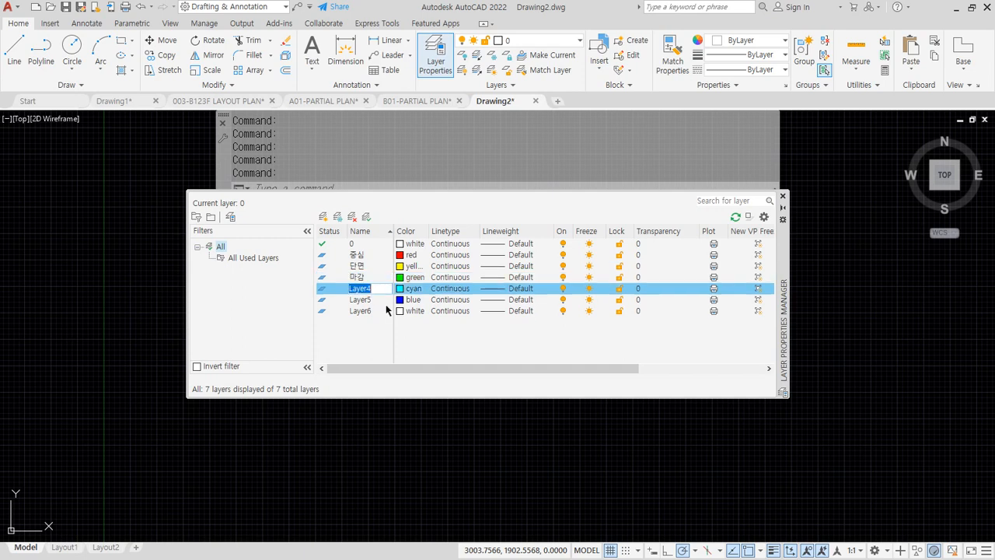
text(치수)
key(Return)
Rename the blue layer as 해칭 and the remaining unnamed white layer, Layer6, as 입면
key(Down)
key(F2)
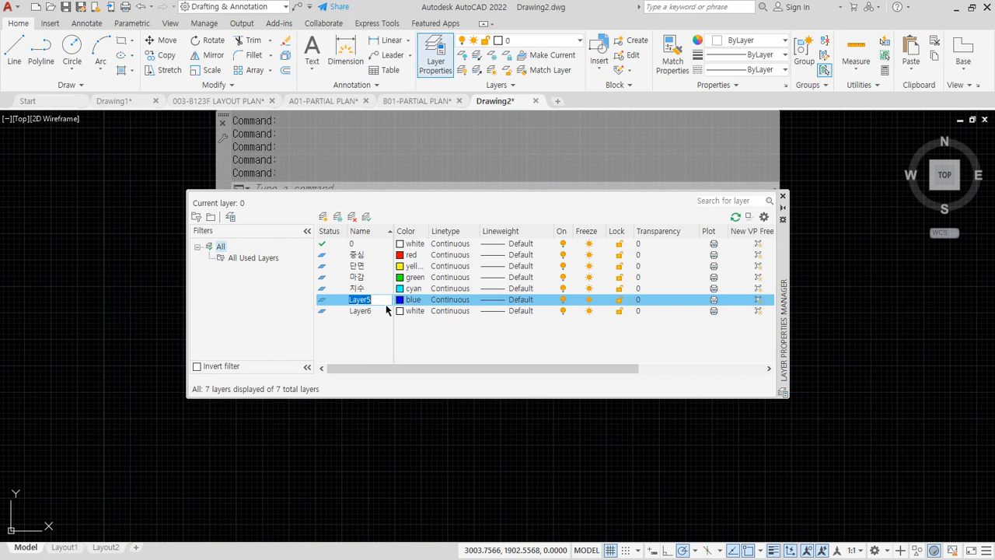
text(해칭)
key(Return)
key(Down)
key(F2)
text(이)
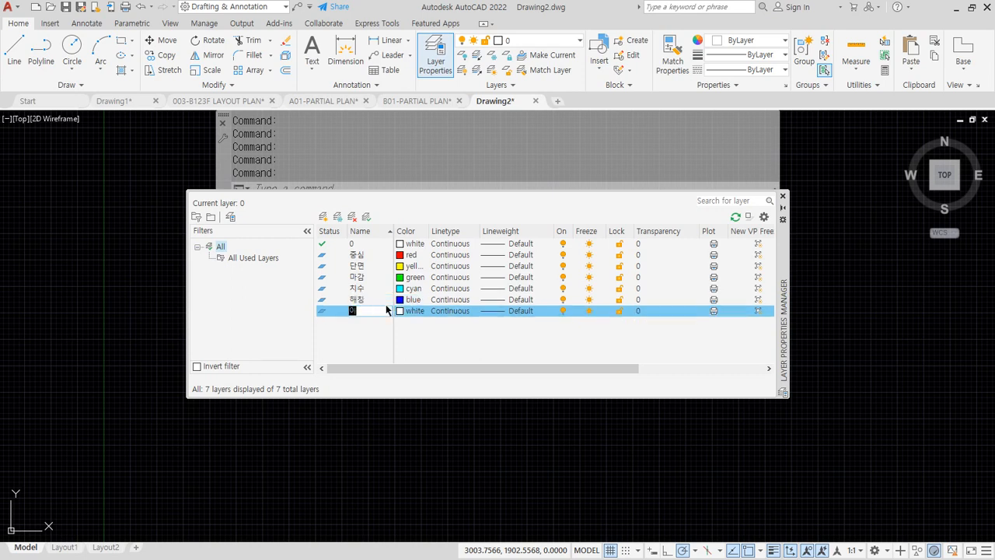
text(ㅂ면)
key(Return)
double_click(355, 288)
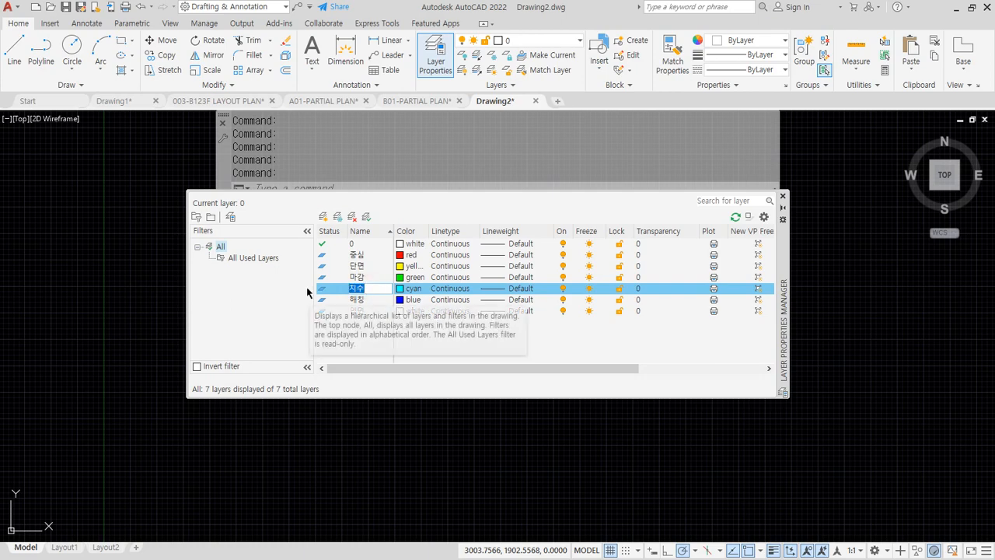
key(Escape)
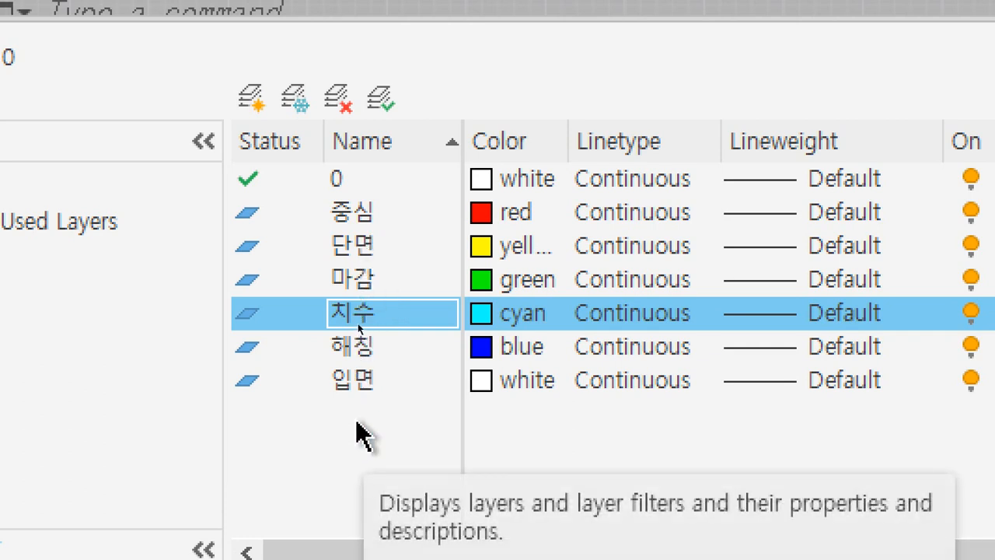
Start changing the 중심 layer's linetype and load the CENTER and HIDDEN linetypes
click(634, 214)
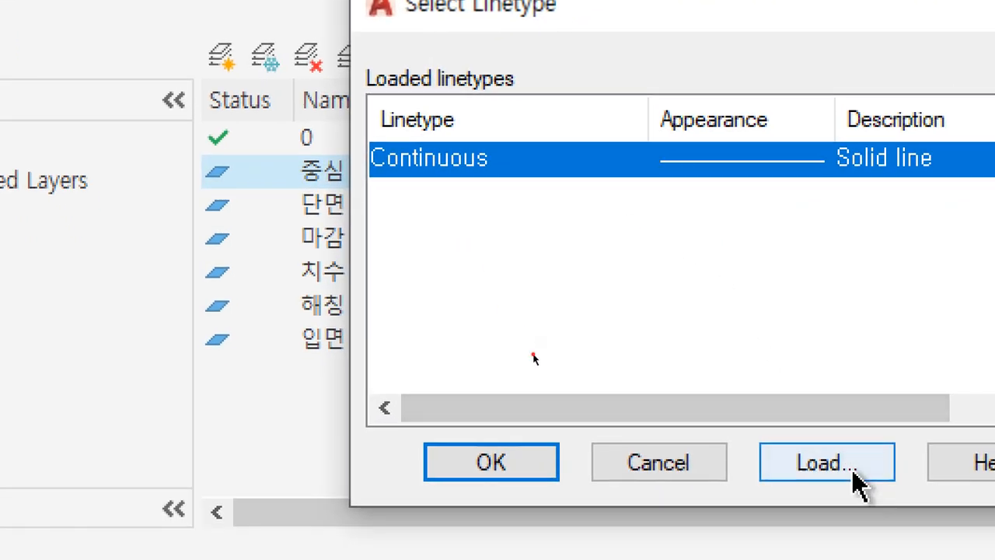
click(854, 470)
click(448, 236)
key(c)
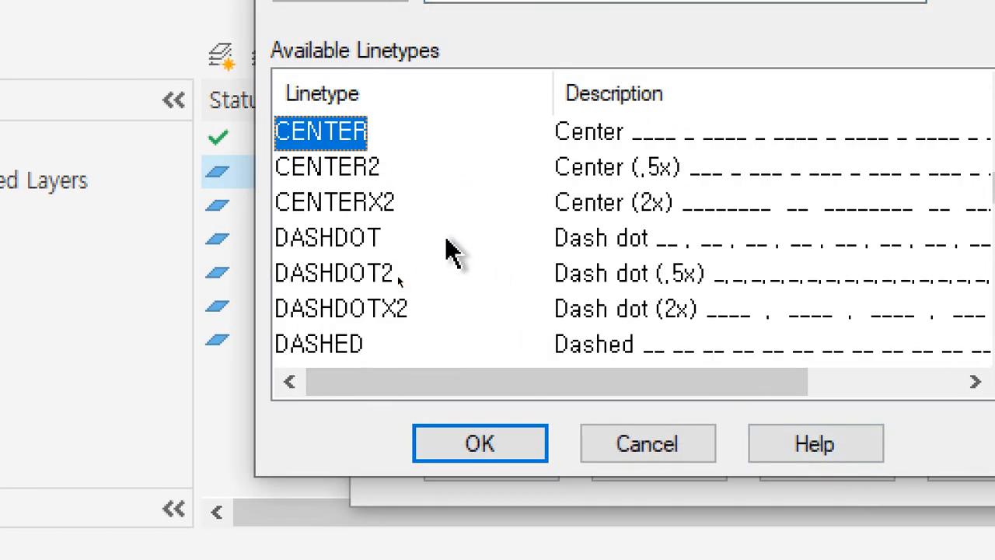
click(506, 472)
click(770, 462)
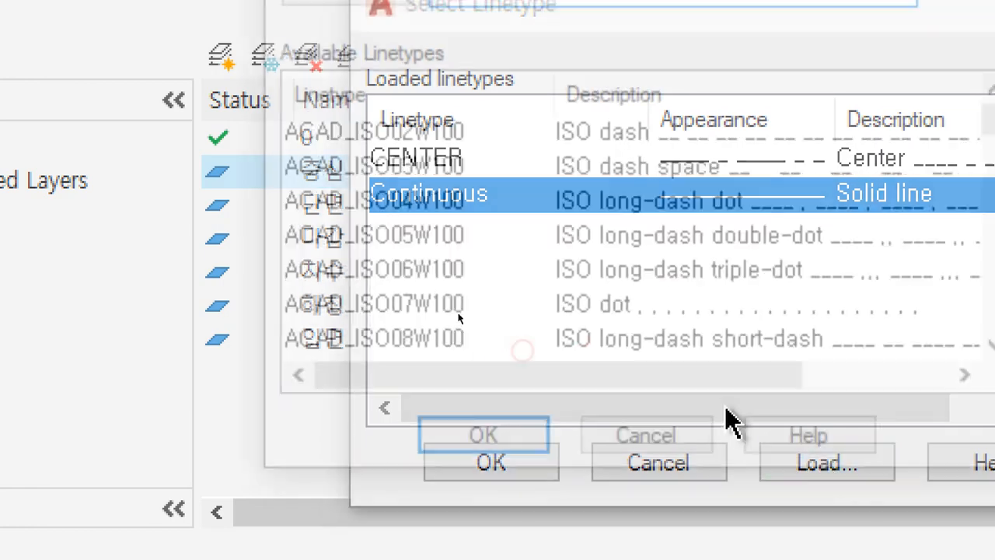
click(339, 207)
key(h)
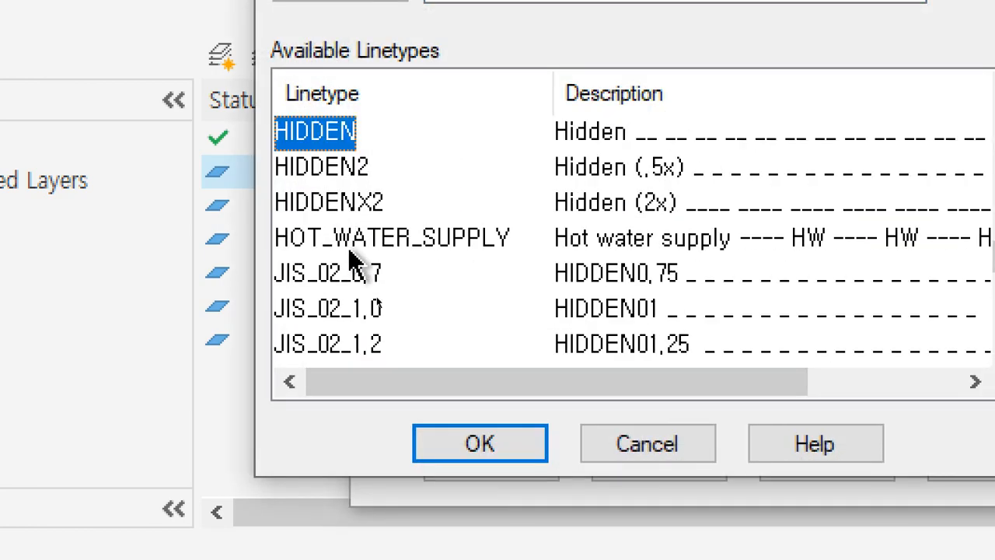
click(479, 451)
Load the BATTING linetype and assign the CENTER linetype to the 중심 layer
click(788, 462)
click(432, 241)
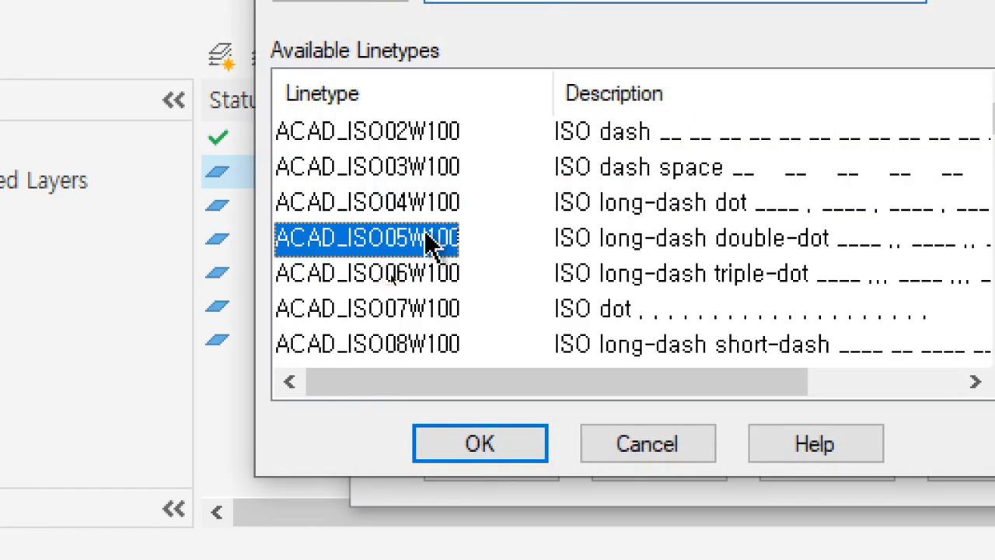
key(b)
click(482, 451)
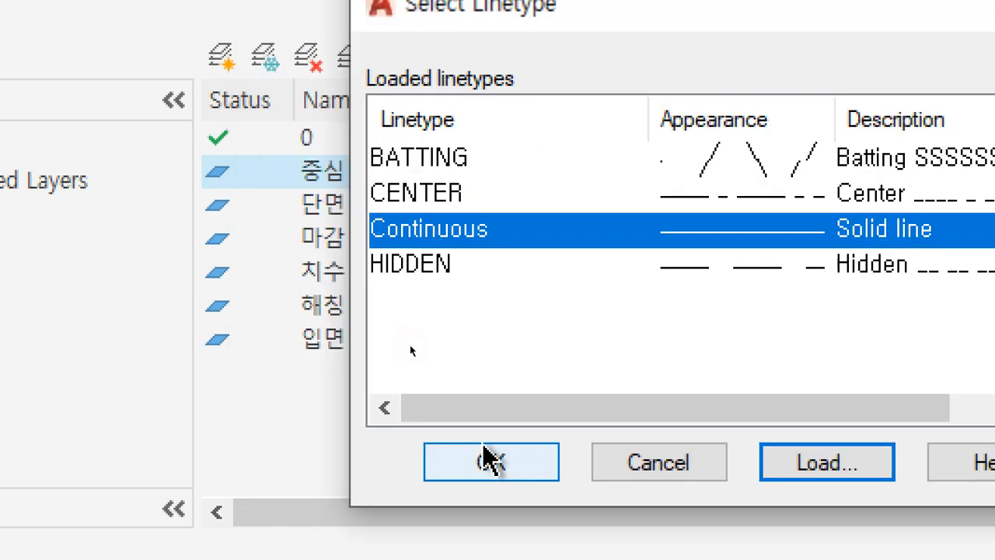
click(425, 194)
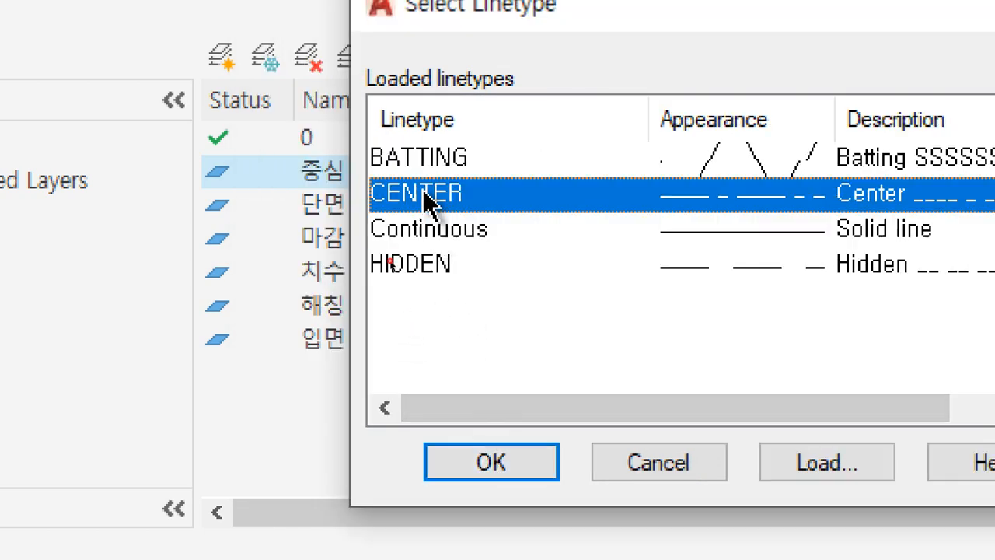
click(485, 462)
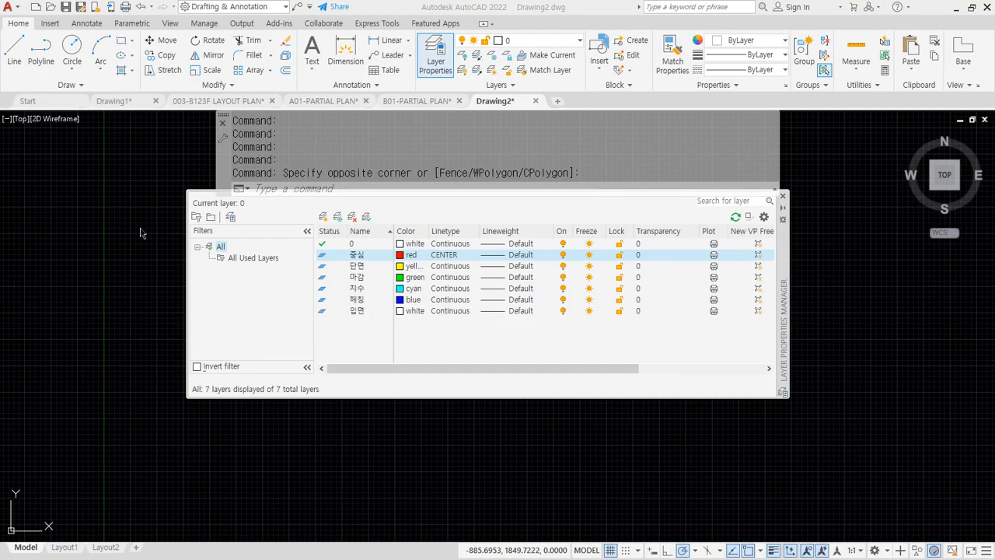
Make 단면 the current layer and draw one horizontal and one vertical construction line crossing each other
double_click(324, 268)
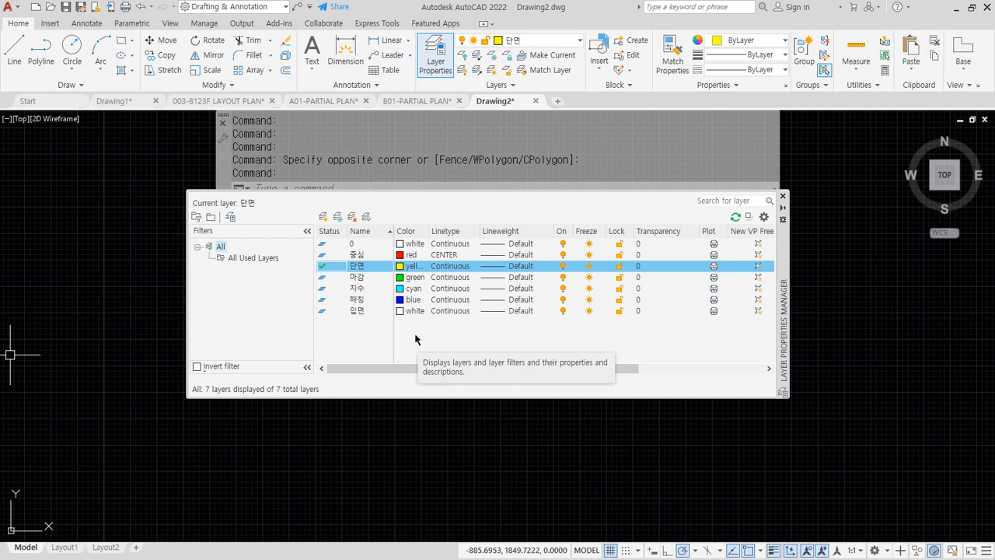
click(783, 195)
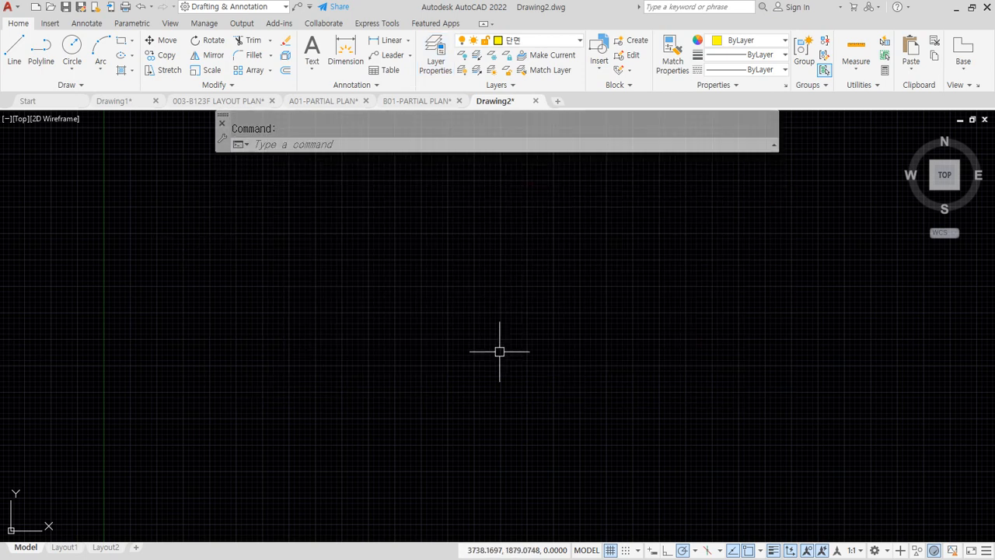
text(xl)
key(Return)
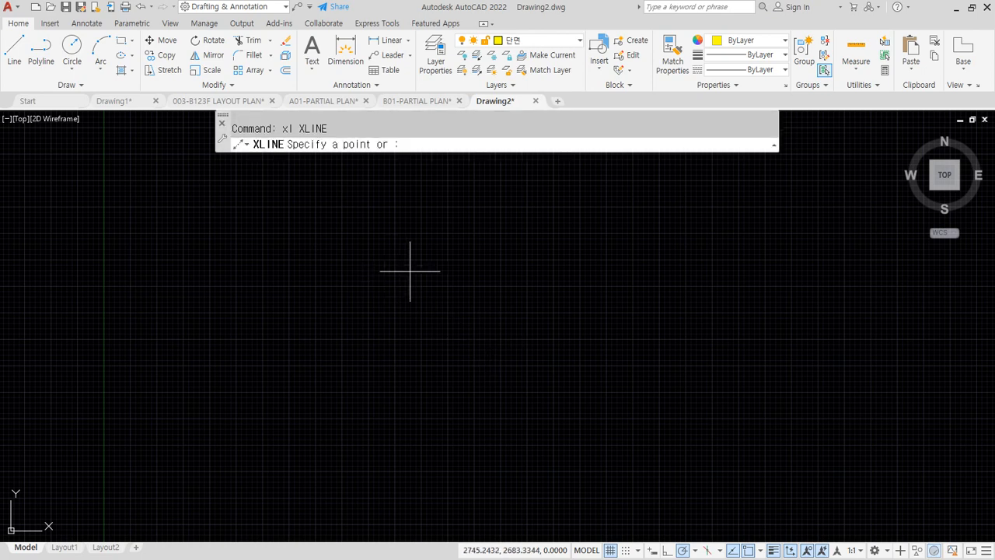
click(409, 269)
click(534, 270)
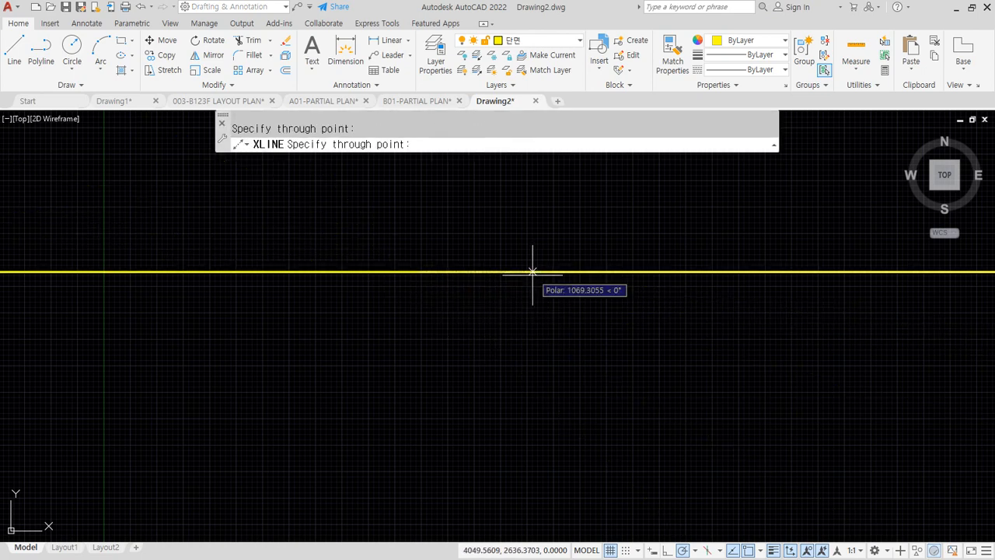
click(420, 342)
key(Return)
Move the vertical construction line to the 중심 layer
click(438, 313)
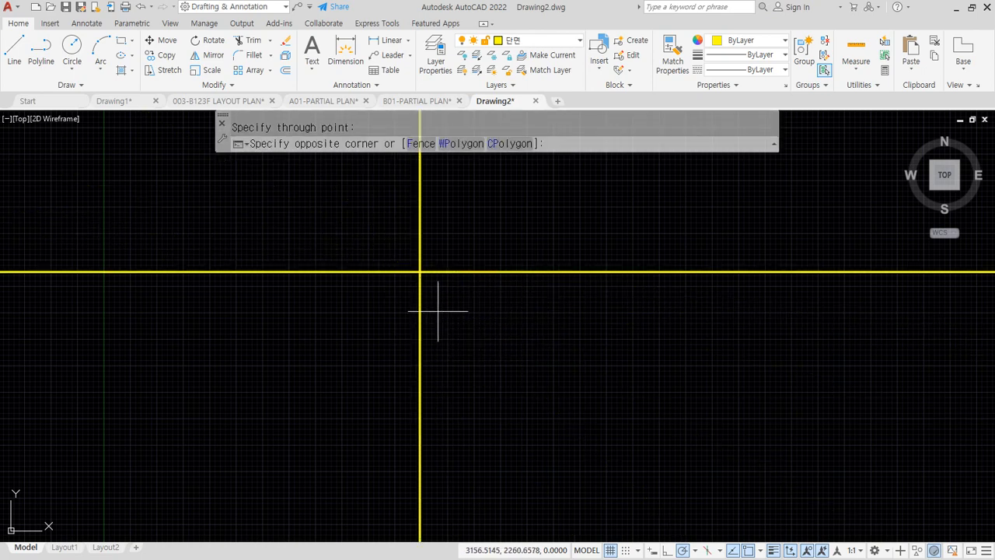
click(385, 331)
click(517, 40)
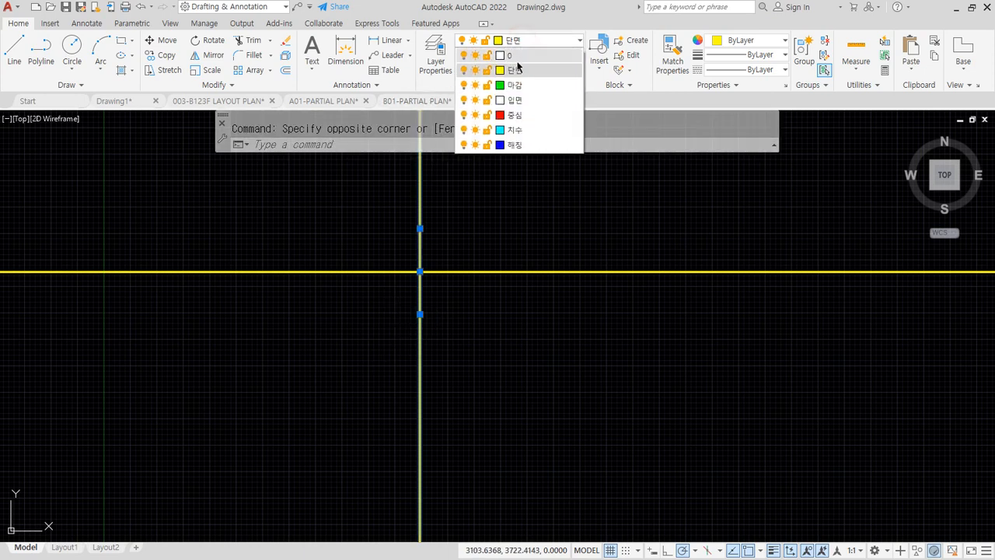
click(514, 115)
key(Escape)
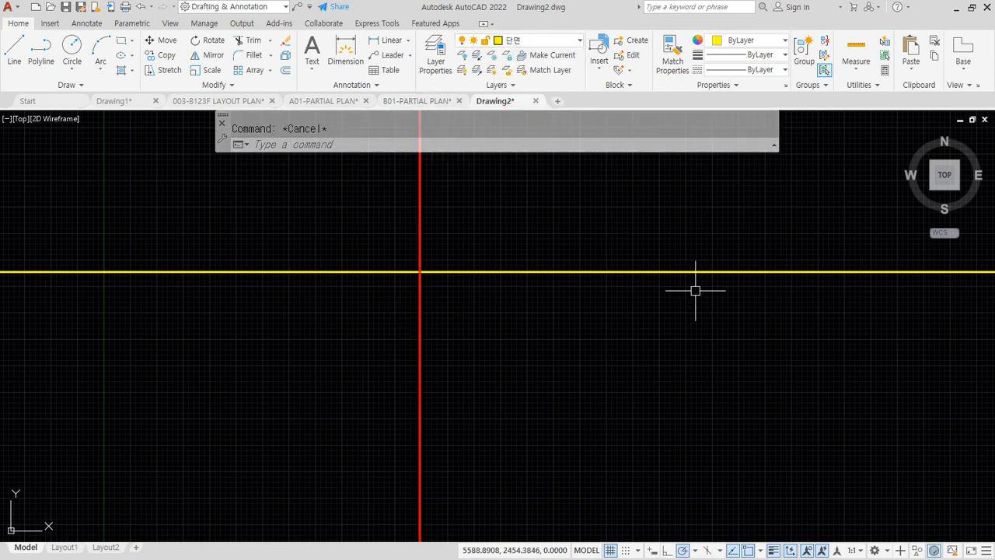
Set the global linetype scale to 10 for the centre line's dashes
text(lts)
key(Return)
text(10)
key(Return)
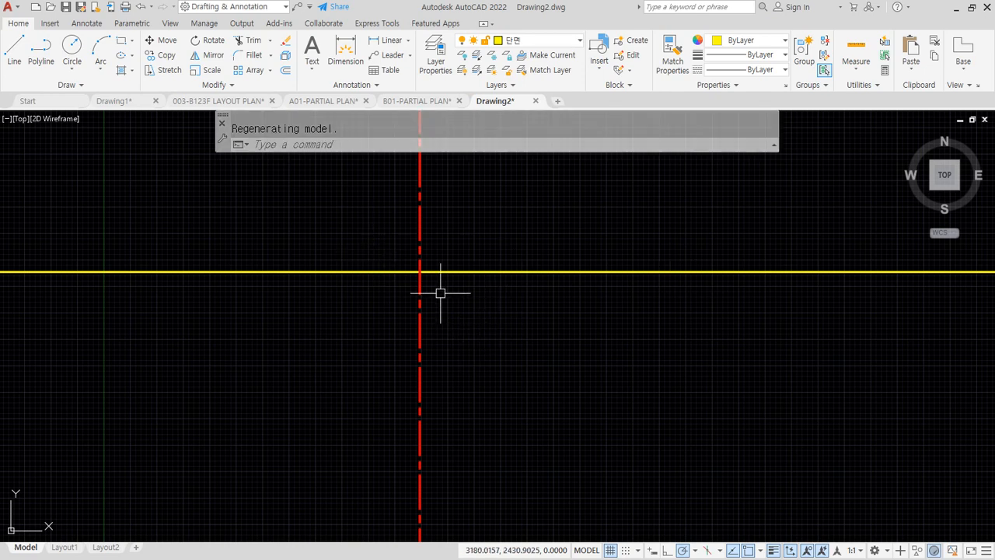
Switch to the browser's reference image and examine the first foundation section's ground line, footing base line and the depth between them
key(alt+Tab)
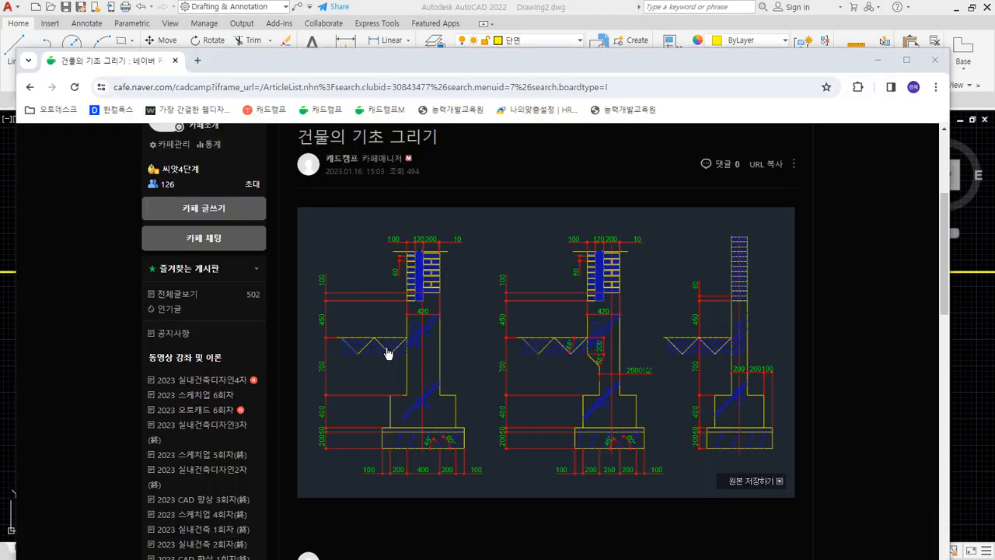
key(ctrl+1)
scroll(313, 352, down, 5)
click(377, 353)
scroll(369, 337, up, 5)
mouse_move(319, 330)
mouse_down()
mouse_move(709, 329)
mouse_move(377, 329)
mouse_up()
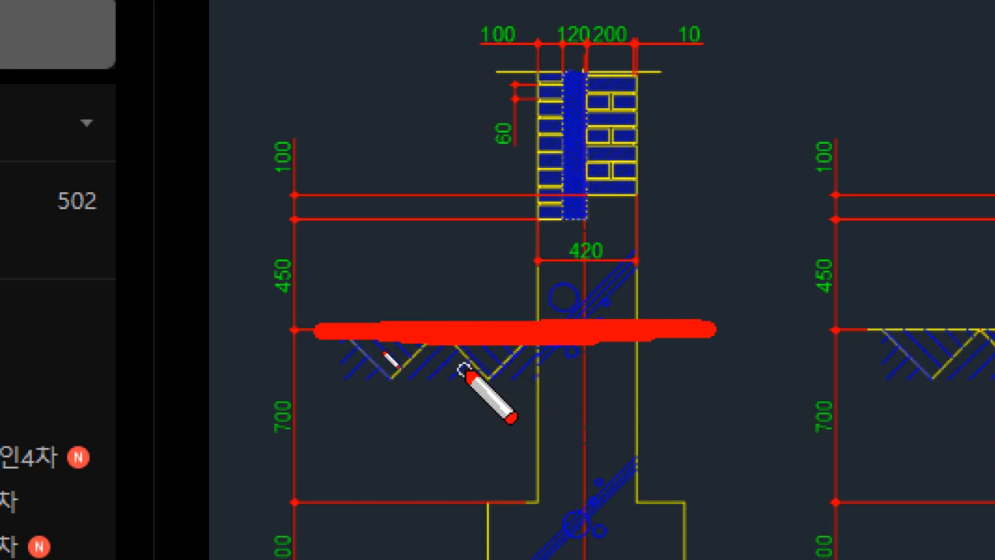
scroll(482, 486, down, 2)
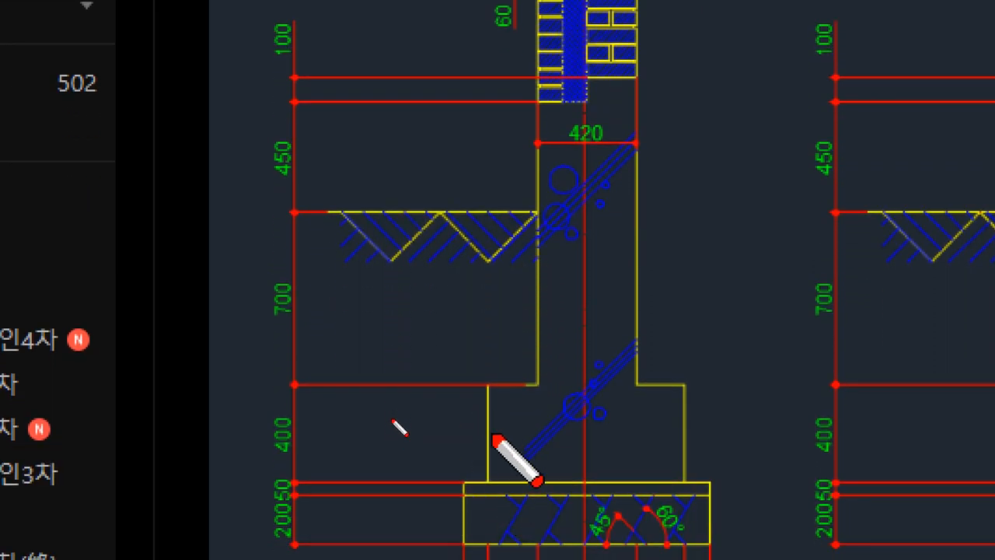
mouse_move(476, 476)
mouse_down()
mouse_move(271, 474)
mouse_move(793, 478)
mouse_move(395, 478)
mouse_move(281, 464)
mouse_up()
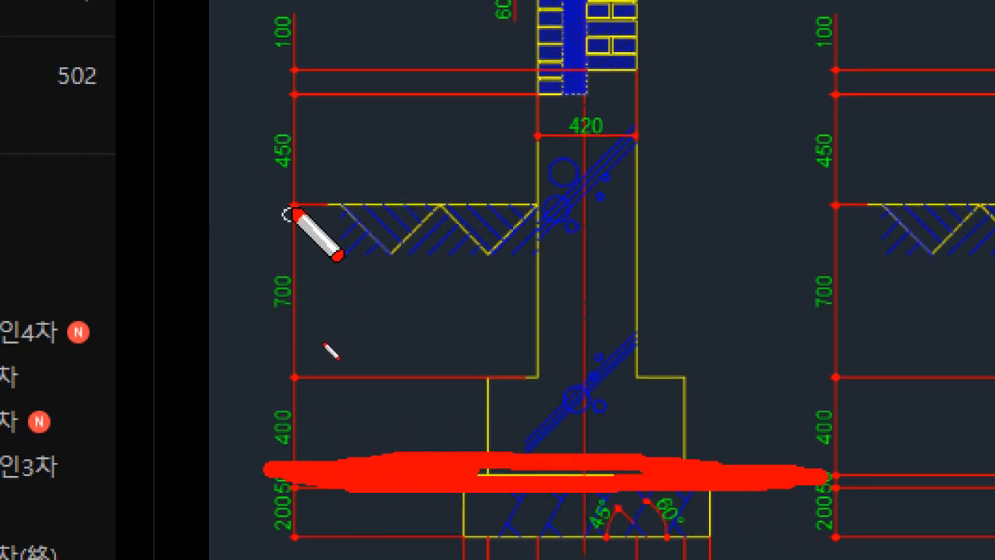
mouse_move(288, 217)
mouse_down()
mouse_move(240, 367)
mouse_move(286, 460)
mouse_move(376, 342)
mouse_move(279, 222)
mouse_up()
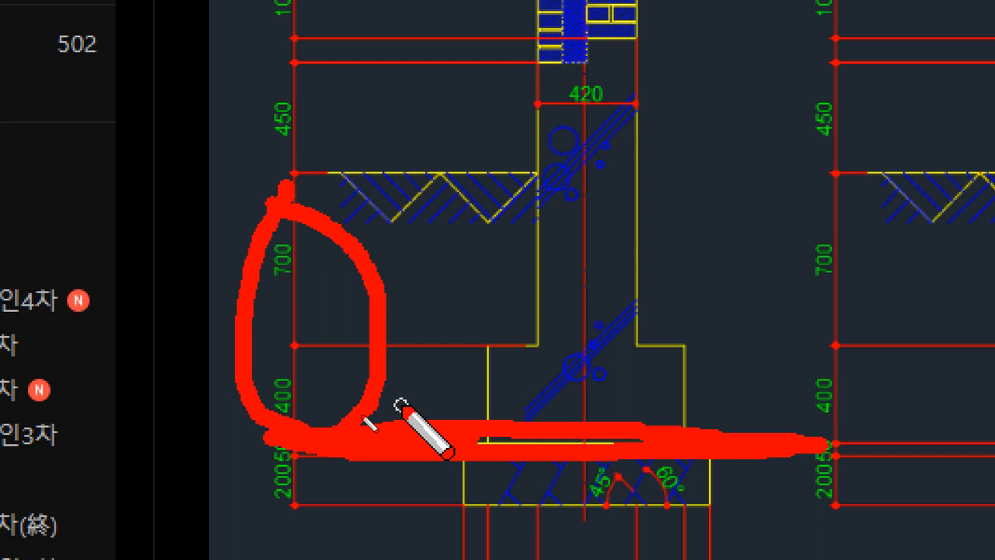
key(Escape)
Examine the footing base in the first section, including the layers beneath it, their edges and the wall rising above
scroll(346, 424, down, 1)
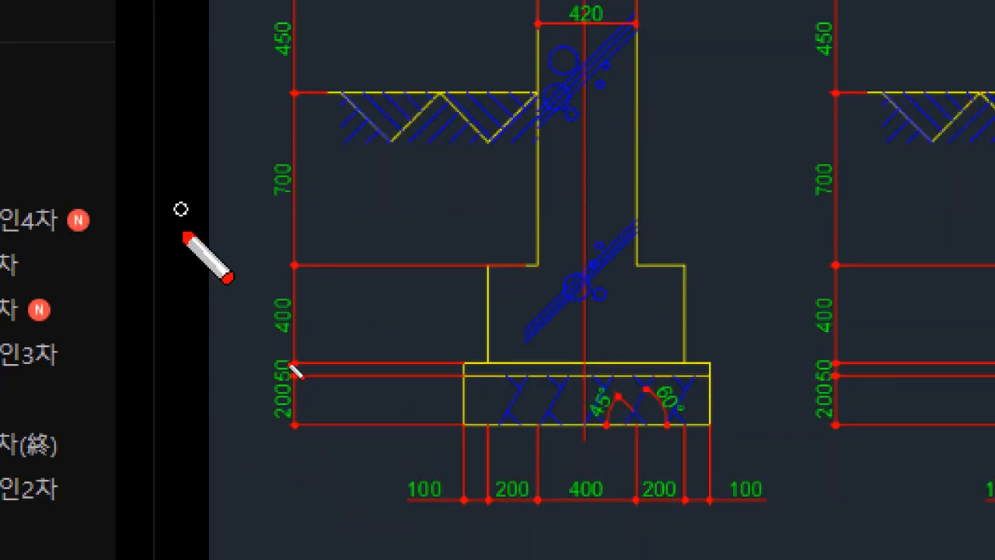
scroll(311, 109, up, 1)
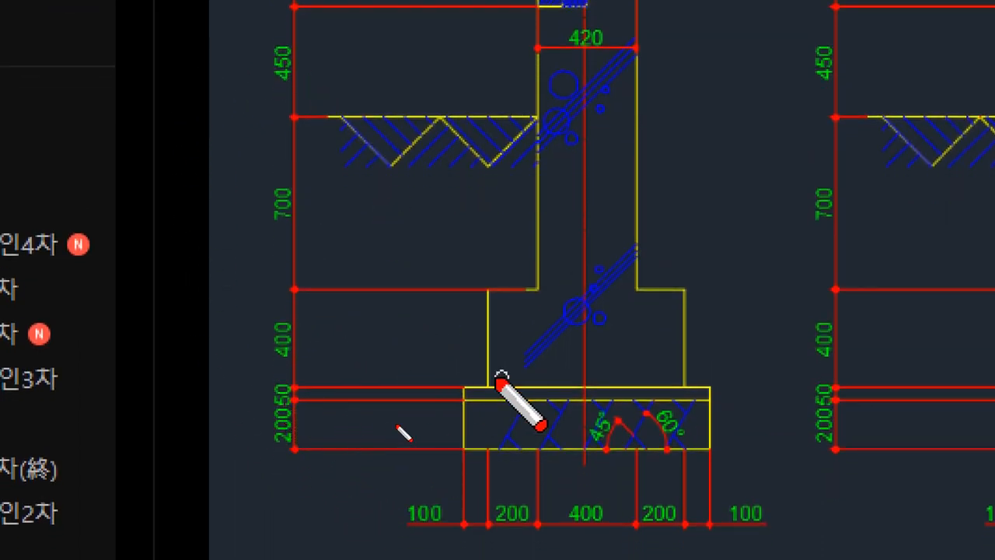
mouse_move(505, 396)
mouse_down()
mouse_move(477, 396)
mouse_move(549, 378)
mouse_up()
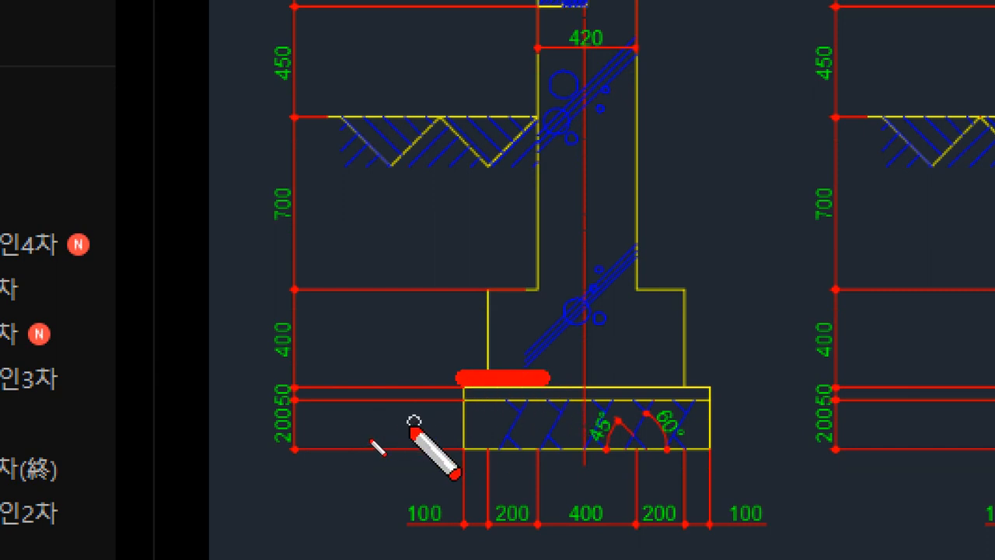
mouse_move(462, 426)
mouse_down()
mouse_move(486, 429)
mouse_move(392, 443)
mouse_up()
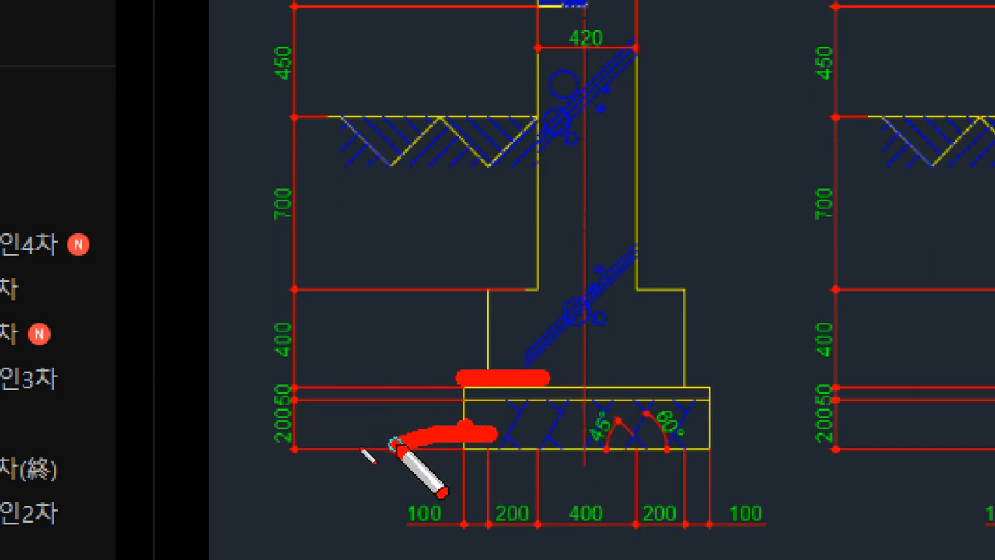
drag(393, 443, 389, 445)
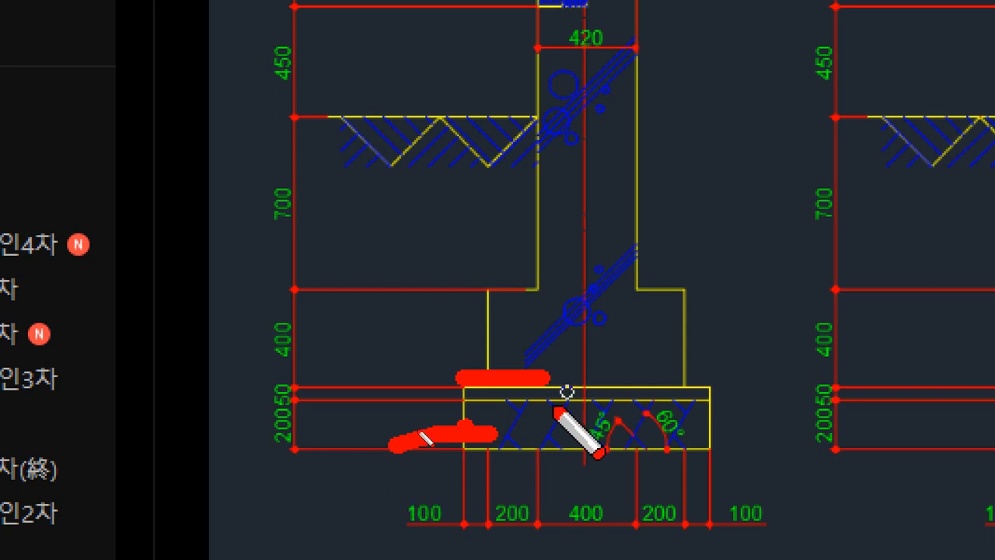
drag(547, 416, 531, 486)
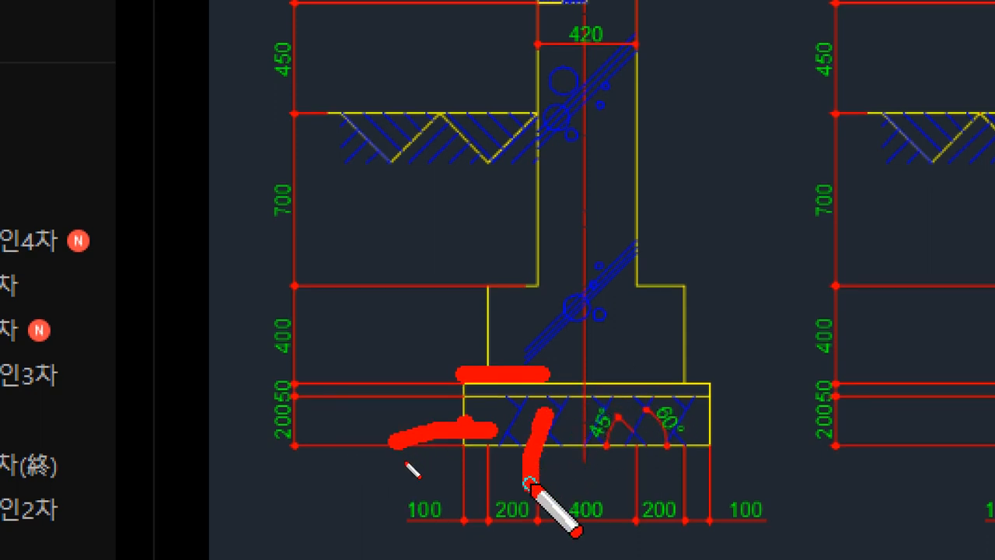
mouse_move(546, 393)
mouse_down()
mouse_move(476, 384)
mouse_move(687, 385)
mouse_up()
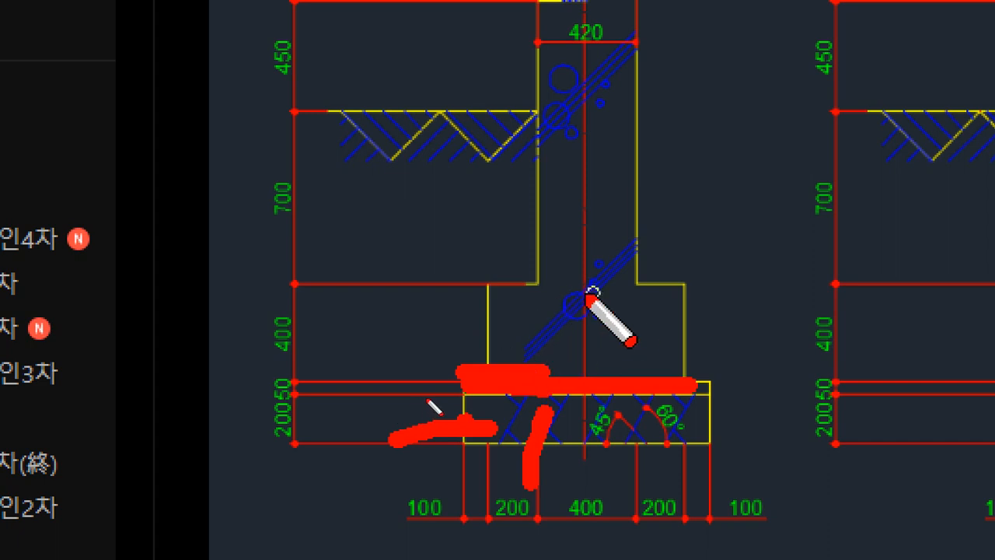
mouse_move(603, 331)
mouse_down()
mouse_move(610, 150)
mouse_move(584, 152)
mouse_move(638, 146)
mouse_up()
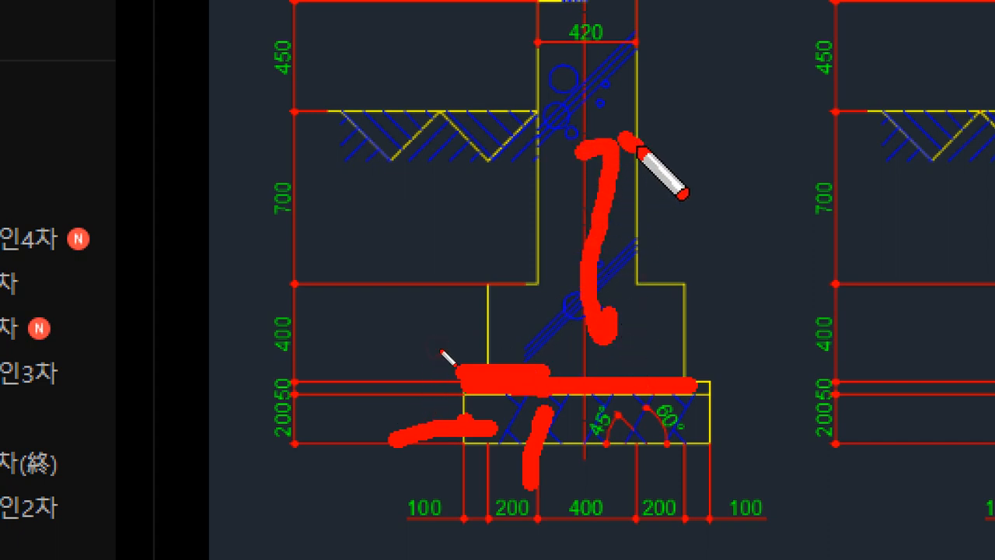
key(Escape)
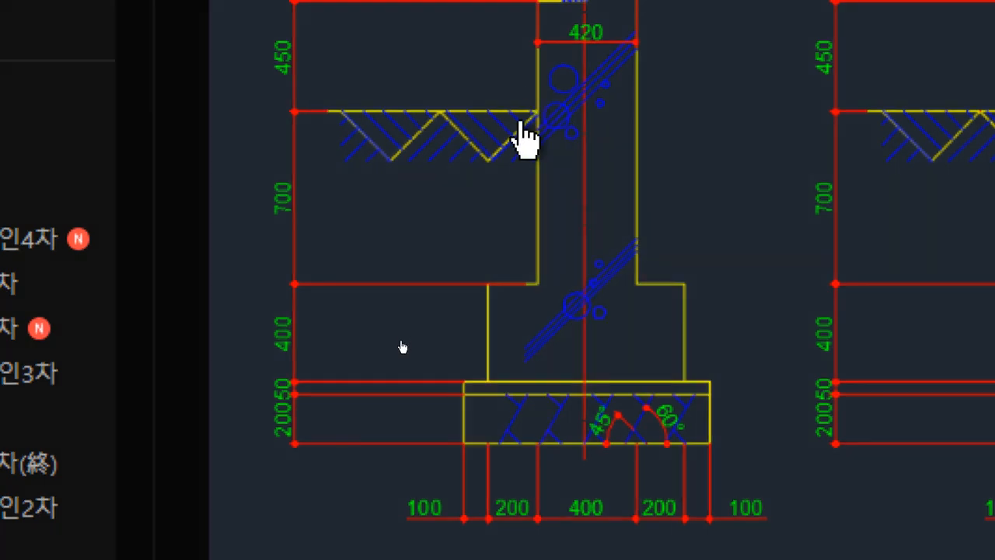
Return to AutoCAD and offset the horizontal construction line 700 downward
key(ctrl+4)
click(550, 7)
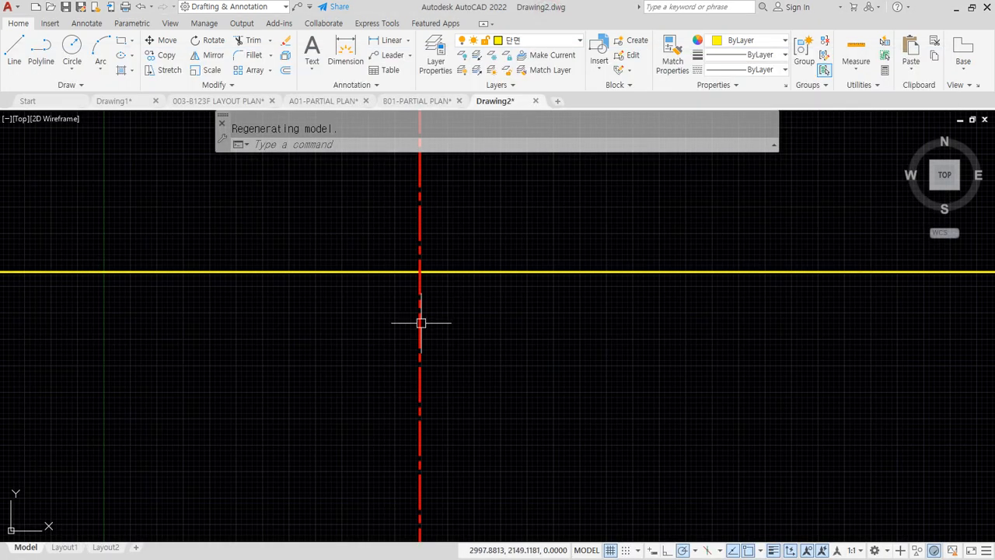
middle_drag(486, 339, 493, 292)
text(OFFSET)
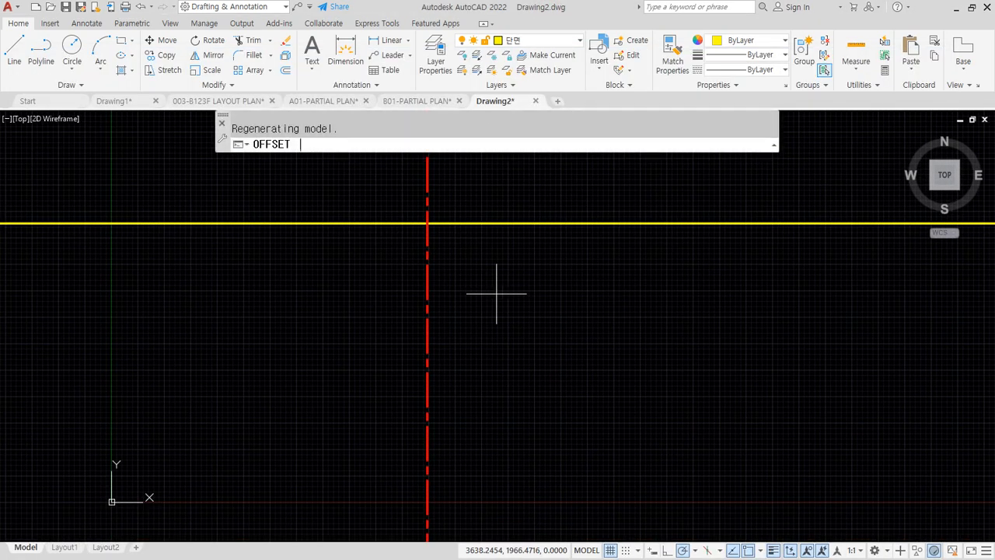
key(Return)
text(700)
key(Return)
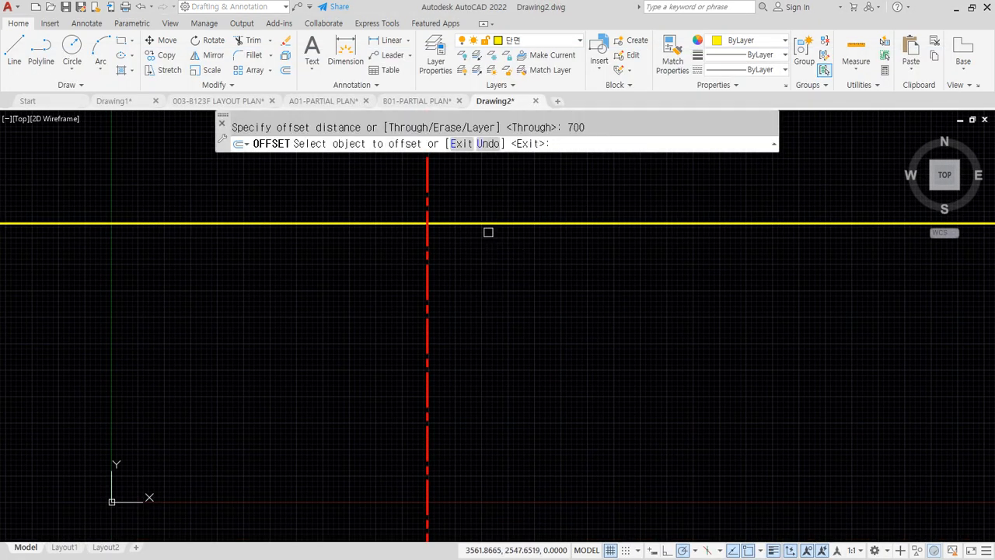
click(489, 226)
click(493, 292)
key(Return)
Offset the lower horizontal line 400 downward for the footing's base
key(Return)
text(4)
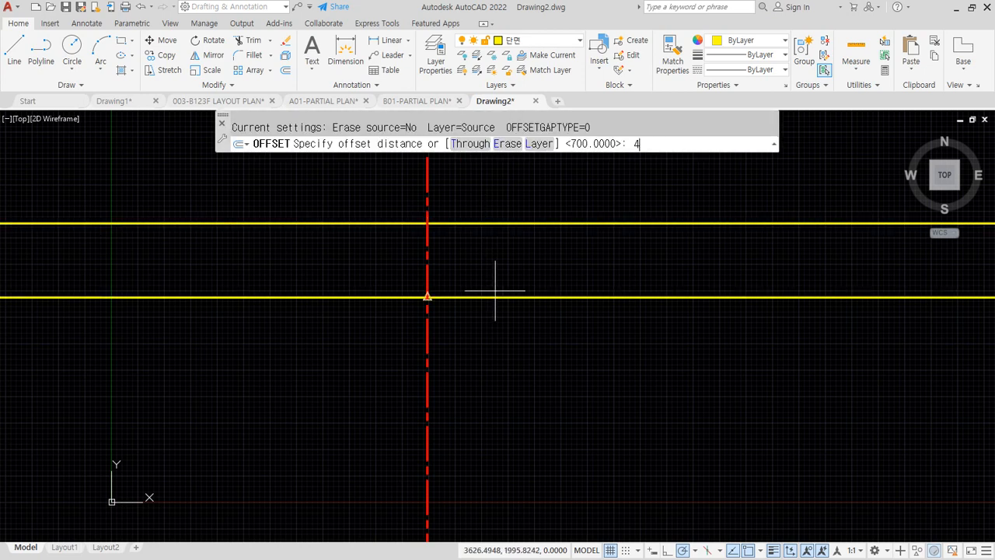
text(00)
key(Return)
click(492, 296)
click(488, 346)
key(Return)
Offset the footing base line 50 downward
key(Return)
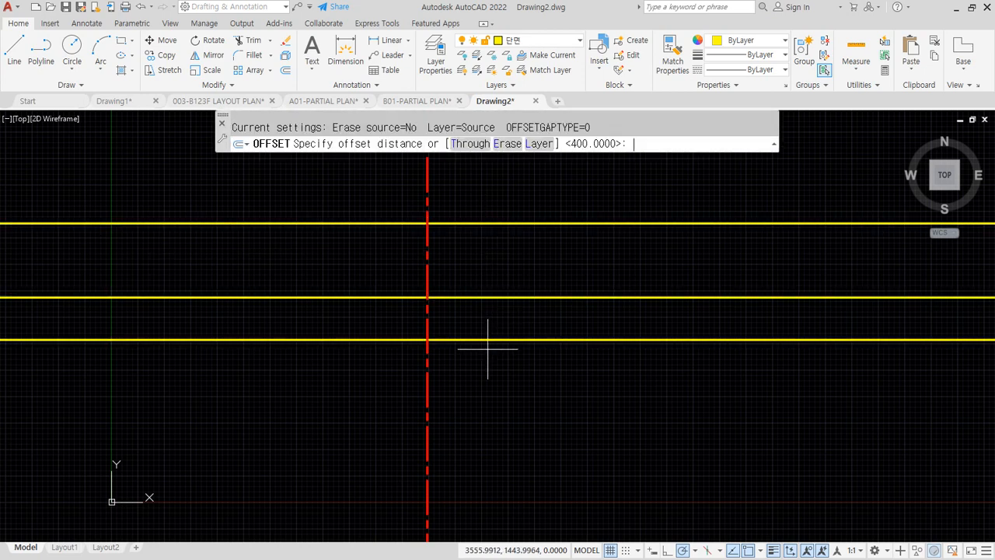
text(50)
key(Return)
click(482, 338)
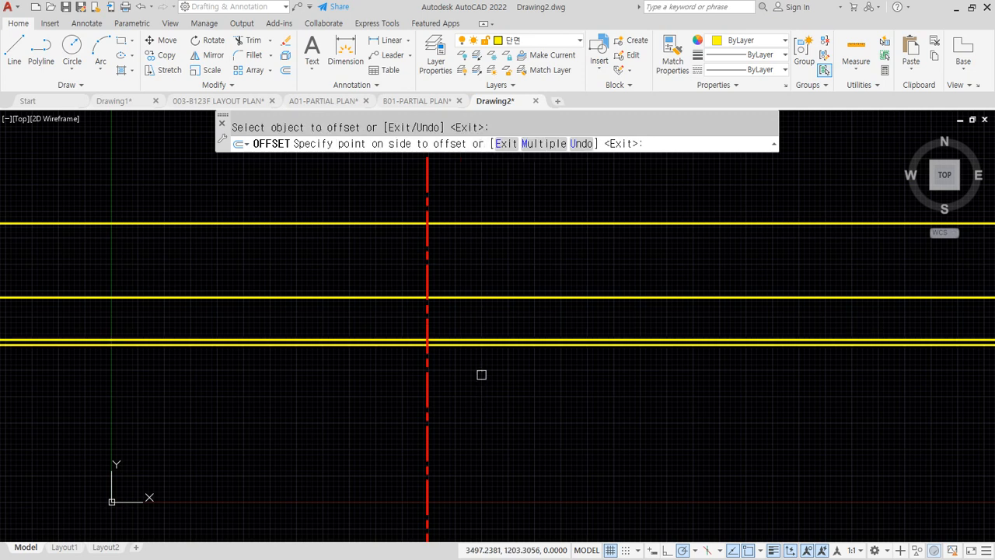
click(481, 374)
key(Return)
Offset the lowest horizontal line 200 downward for the bottom of the layer beneath the footing
key(Return)
text(200)
key(Return)
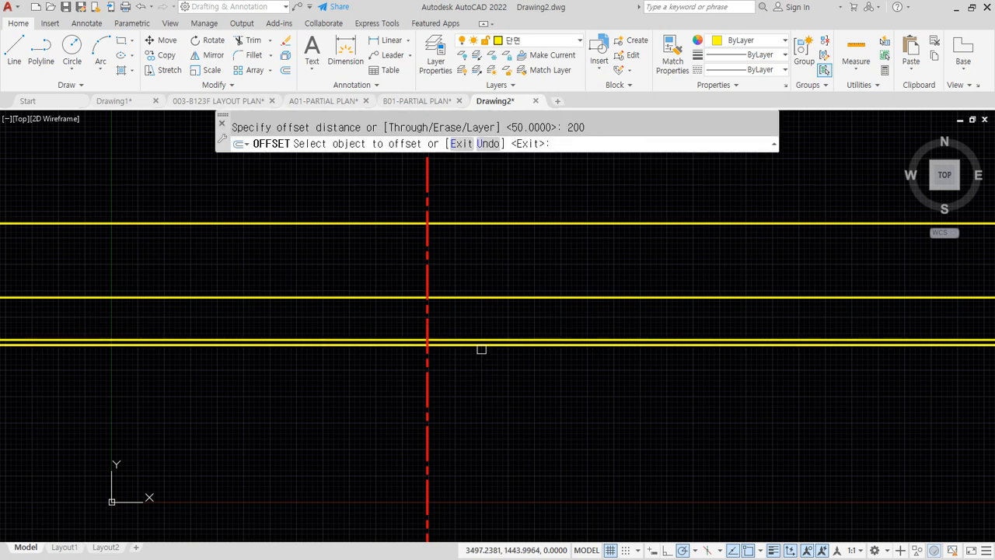
click(480, 344)
click(493, 417)
key(Return)
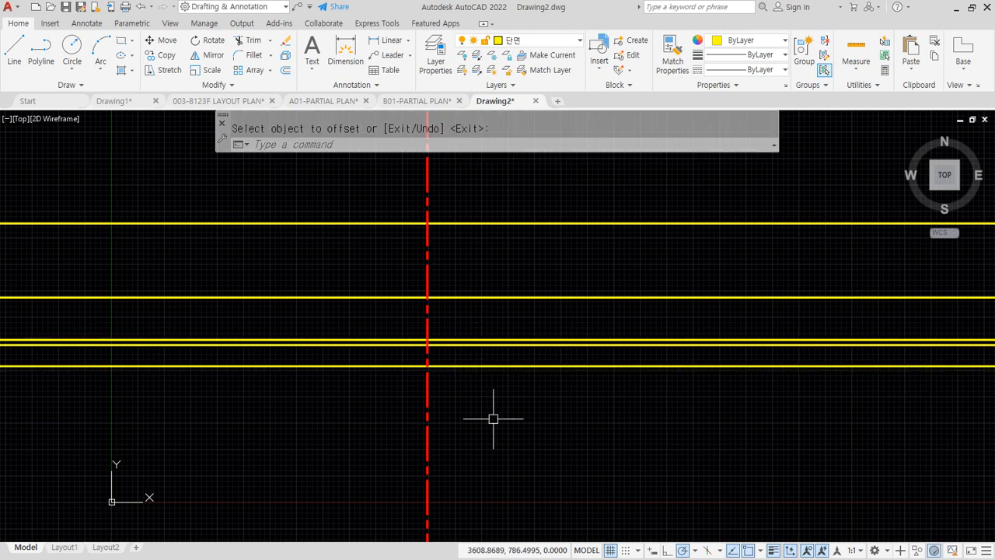
key(Escape)
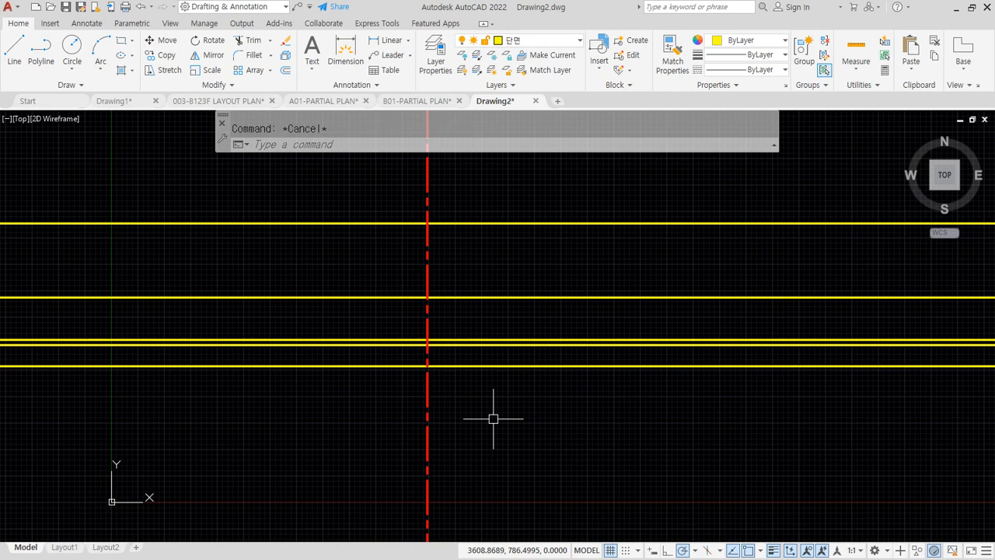
Copy the vertical centre line twice horizontally to its right, the farther copy about 4070 from the original
text(co)
key(Return)
click(487, 467)
click(381, 462)
key(Return)
click(489, 455)
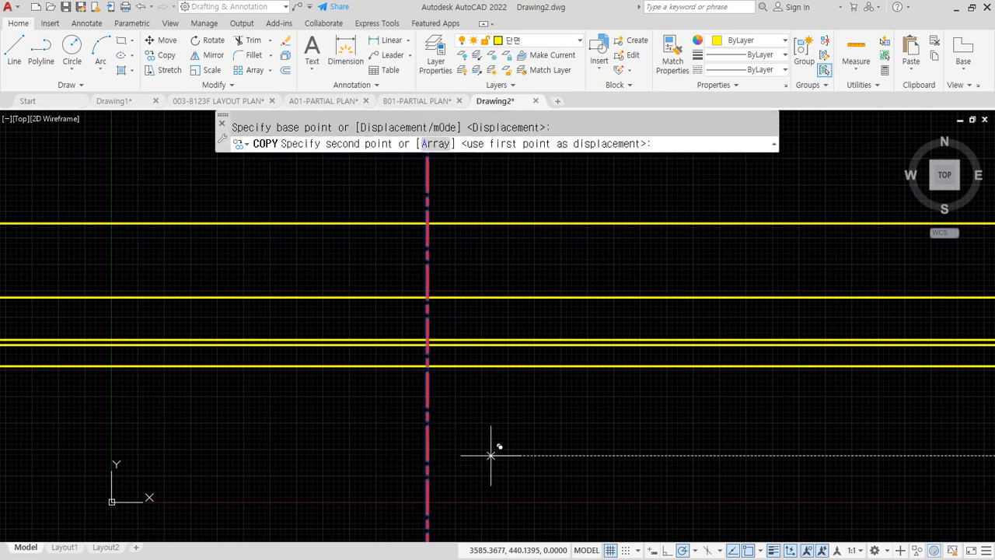
middle_drag(728, 455, 554, 453)
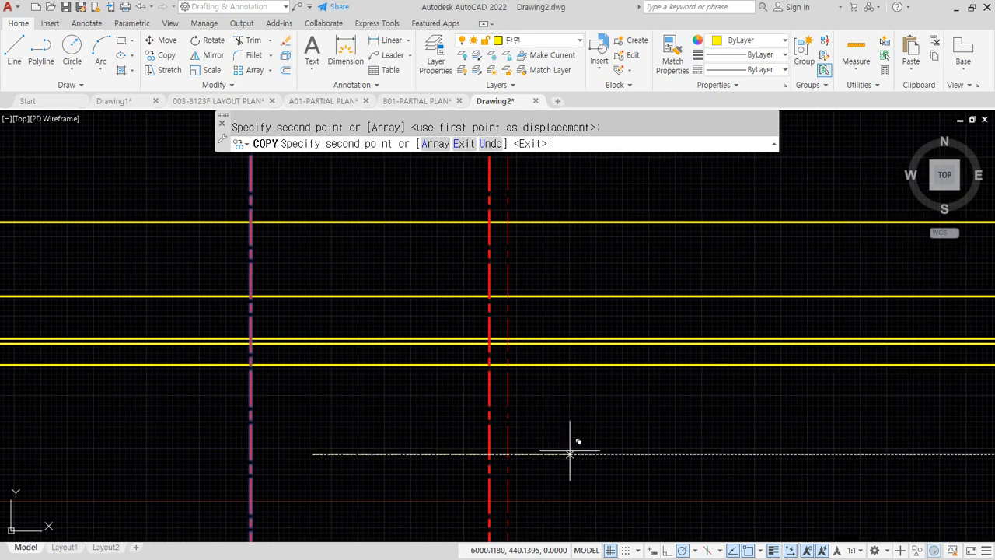
click(744, 454)
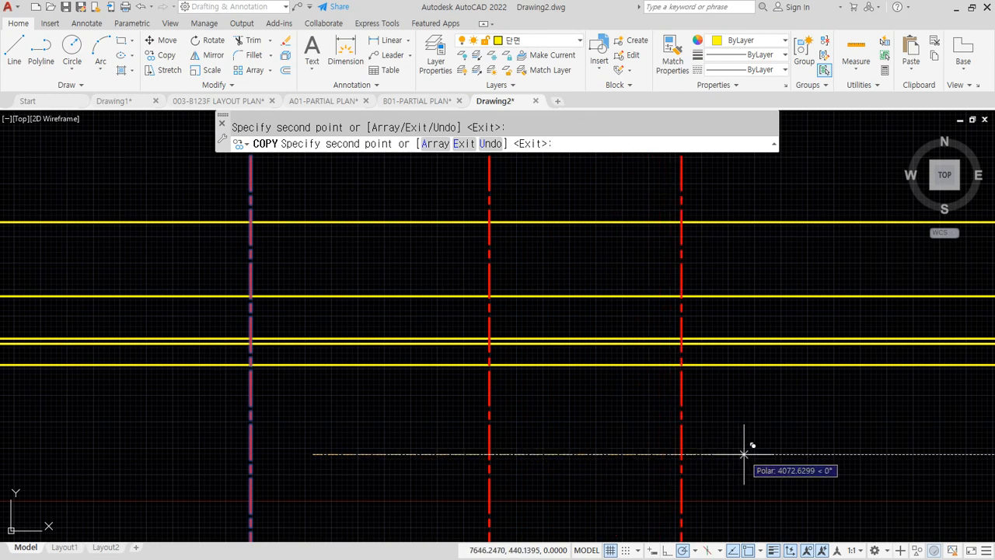
key(Return)
middle_drag(508, 376, 584, 397)
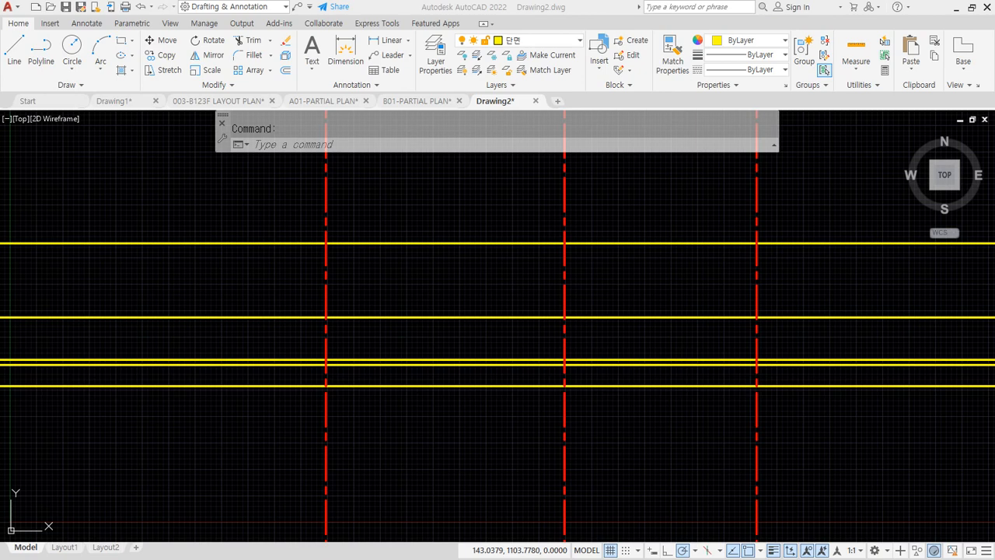
Bring up the reference image in the browser and examine the wall widths above each of the three foundations
drag(0, 55, 428, 46)
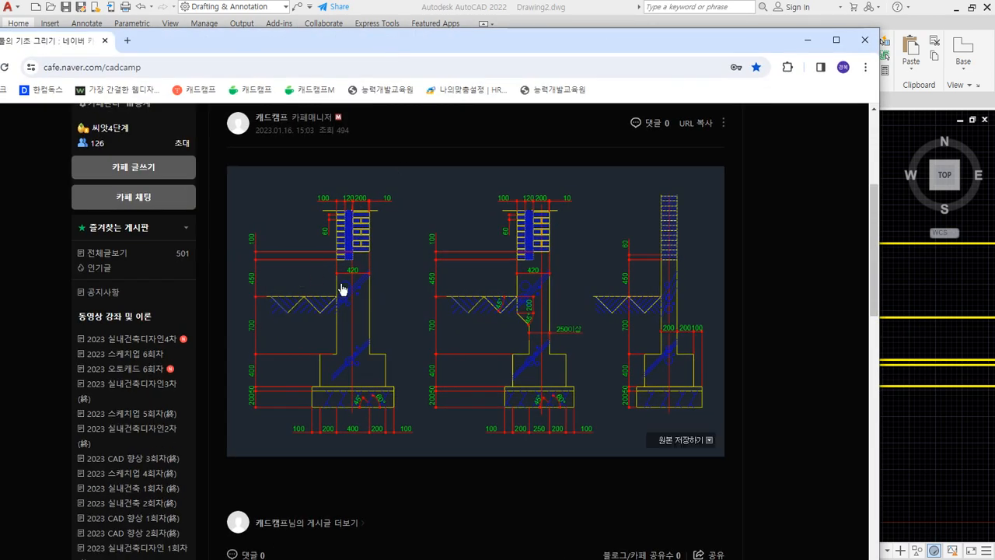
key(ctrl+2)
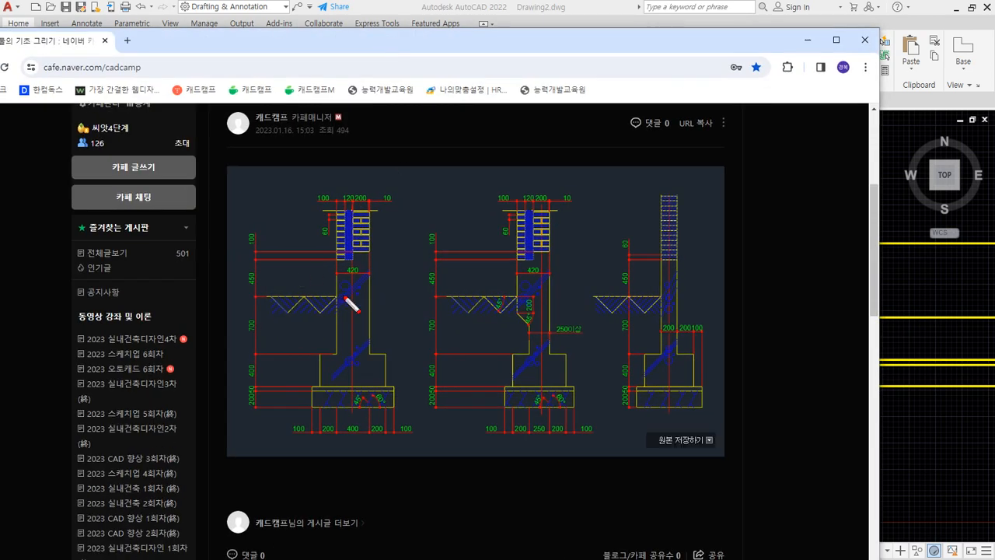
mouse_move(381, 261)
mouse_down()
mouse_move(334, 260)
mouse_move(373, 226)
mouse_move(371, 266)
mouse_up()
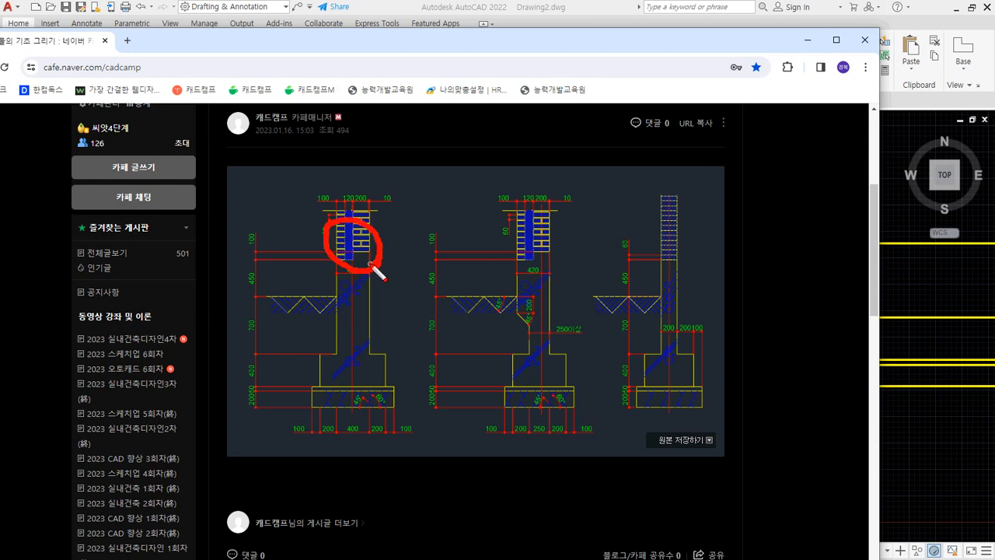
mouse_move(549, 256)
mouse_down()
mouse_move(493, 246)
mouse_move(550, 254)
mouse_up()
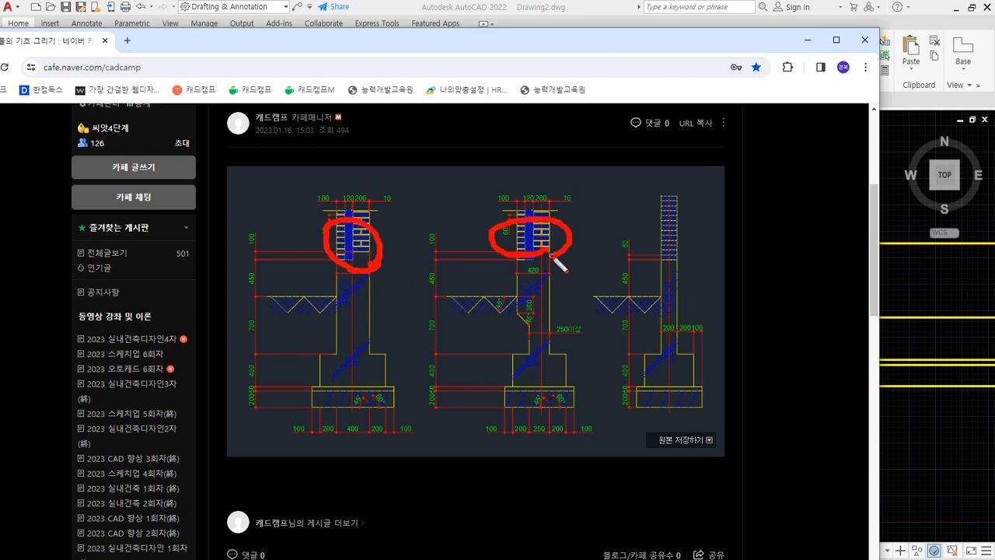
mouse_move(686, 257)
mouse_down()
mouse_move(642, 233)
mouse_move(682, 255)
mouse_up()
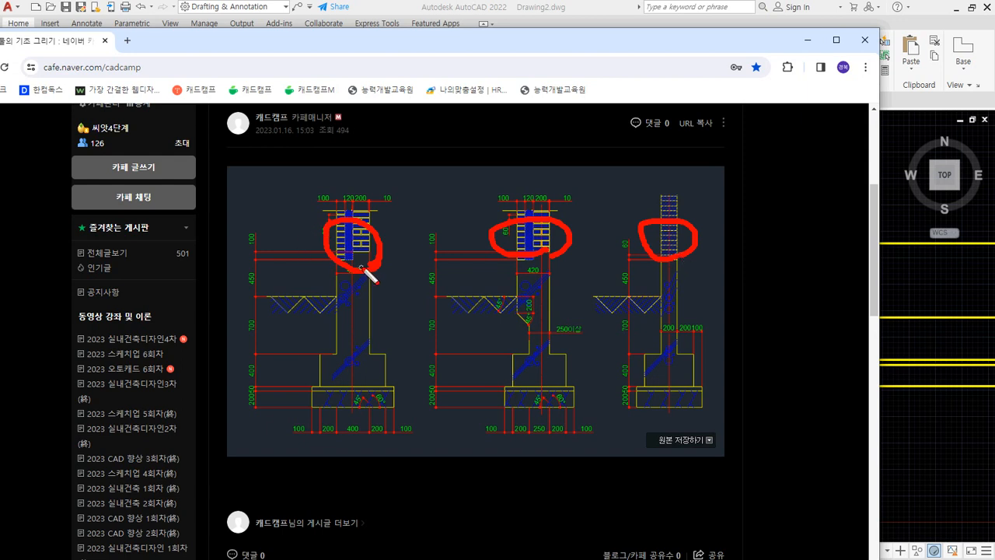
mouse_move(386, 283)
mouse_down()
mouse_move(327, 218)
mouse_move(369, 268)
mouse_up()
mouse_move(553, 272)
mouse_down()
mouse_move(511, 263)
mouse_move(556, 262)
mouse_up()
mouse_move(697, 254)
mouse_down()
mouse_move(658, 258)
mouse_move(694, 259)
mouse_up()
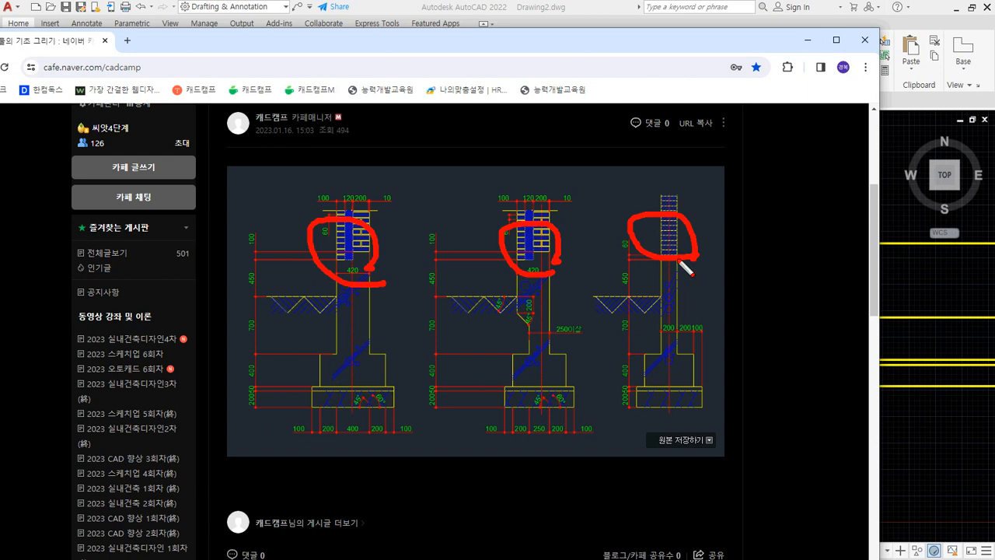
drag(339, 167, 354, 184)
drag(324, 147, 324, 214)
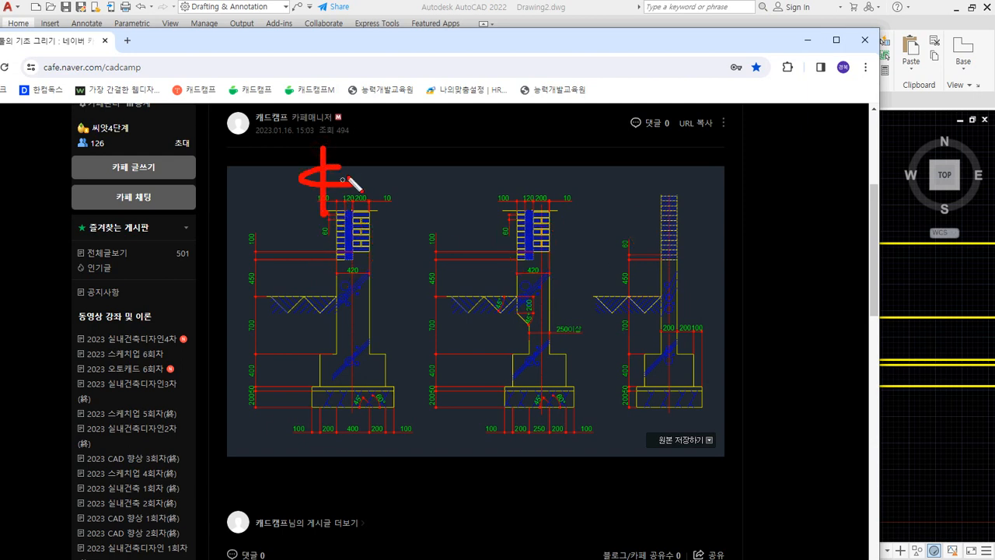
drag(349, 176, 376, 175)
mouse_move(514, 160)
mouse_down()
mouse_move(504, 176)
mouse_move(549, 178)
mouse_up()
drag(529, 143, 530, 204)
click(559, 163)
mouse_move(559, 166)
mouse_down()
mouse_move(673, 177)
mouse_move(706, 164)
mouse_up()
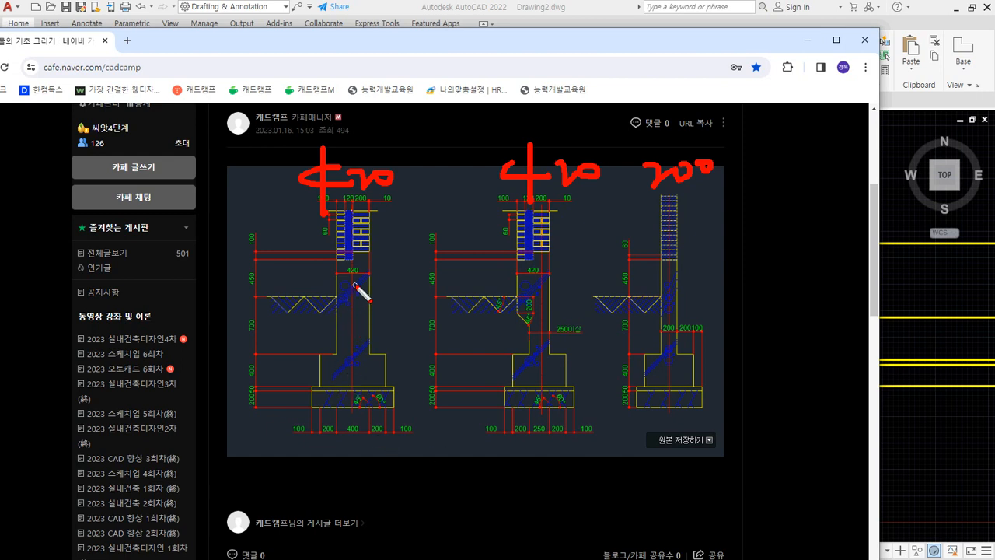
mouse_move(355, 284)
mouse_down()
mouse_move(355, 331)
mouse_move(359, 308)
mouse_move(331, 296)
mouse_move(356, 297)
mouse_up()
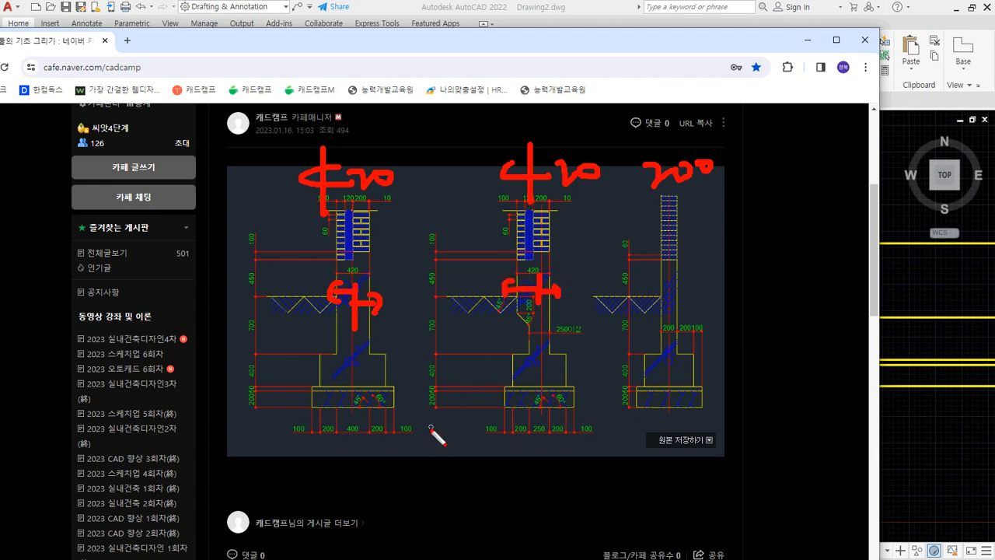
key(Escape)
mouse_move(580, 48)
mouse_down()
mouse_move(354, 76)
mouse_move(0, 85)
mouse_up()
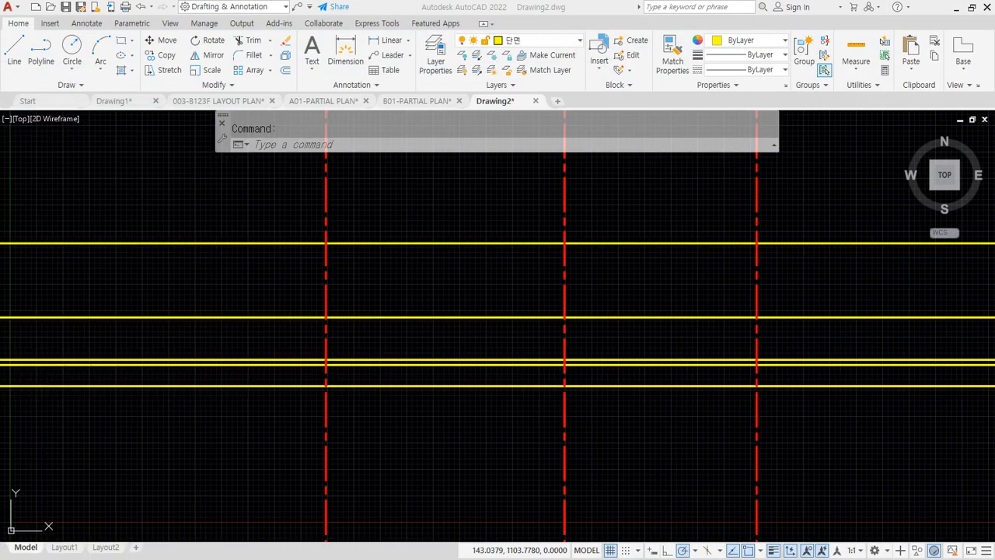
Offset the first section's vertical centre line by 420/2 to both sides for the wall faces
text(o)
key(Return)
text(420/2)
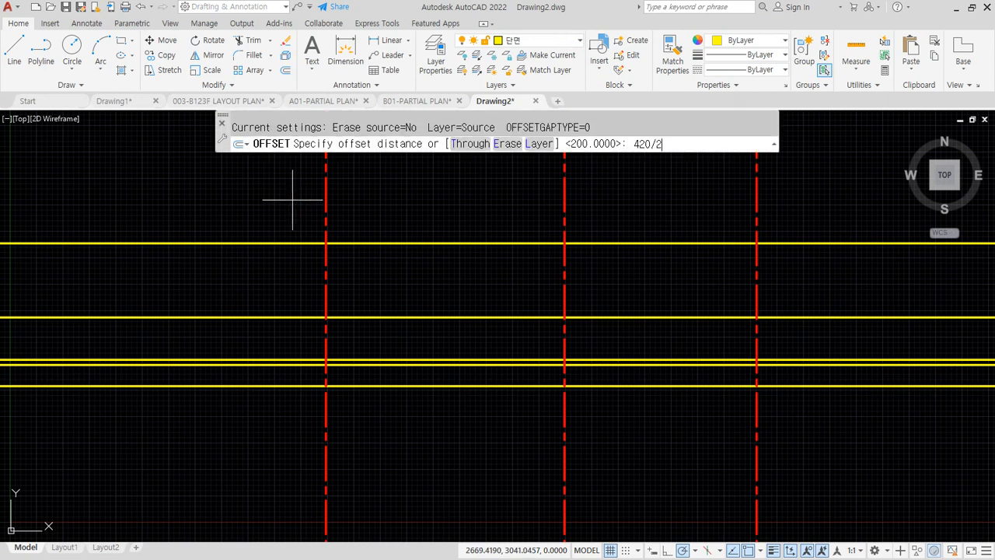
key(Return)
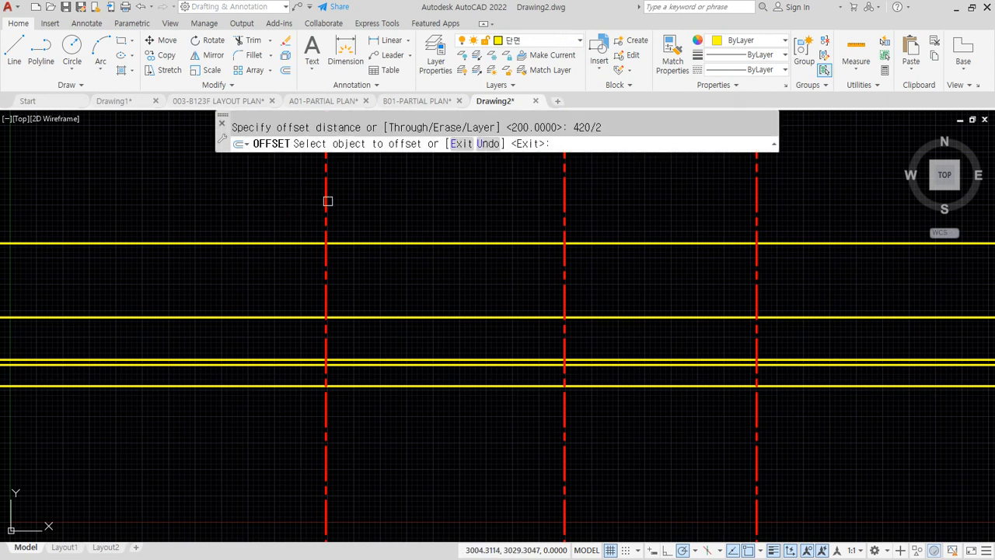
click(328, 201)
click(356, 201)
click(325, 200)
click(250, 201)
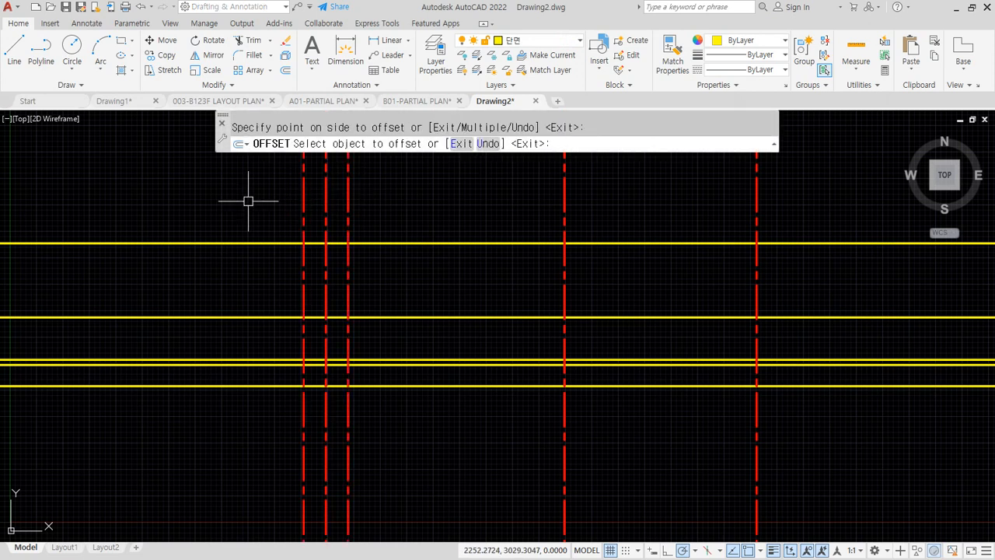
key(Return)
Match the properties of the yellow horizontal line onto the two offset wall lines of the first section
text(ma)
key(Return)
click(382, 242)
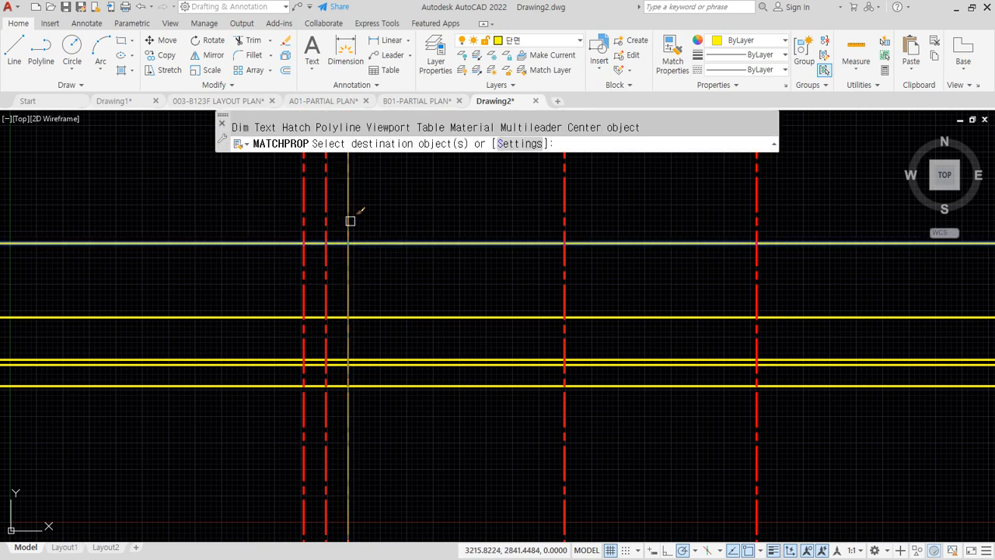
click(349, 221)
click(302, 208)
key(Return)
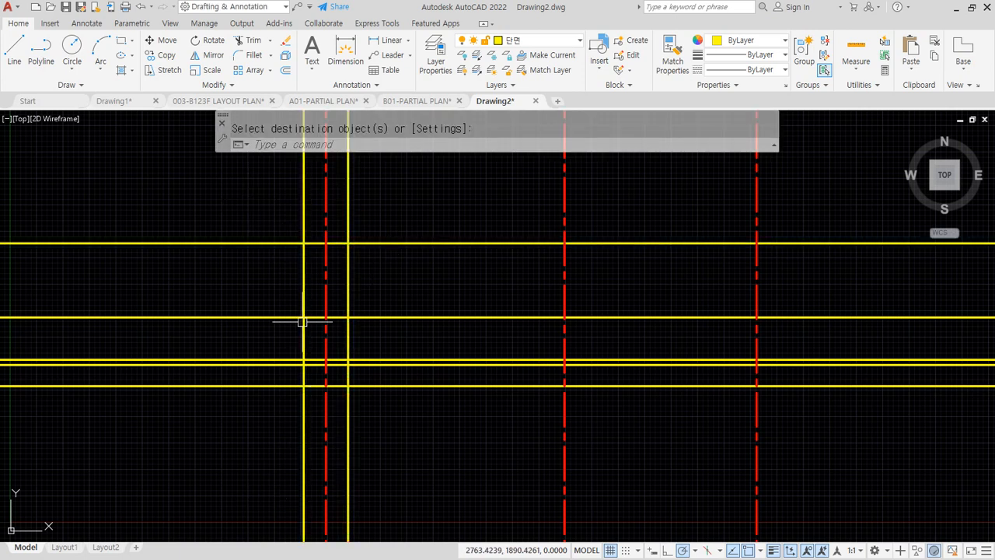
scroll(301, 321, up, 2)
mouse_move(305, 280)
mouse_down()
mouse_move(240, 313)
mouse_move(240, 372)
mouse_move(436, 380)
mouse_up()
drag(458, 315, 378, 310)
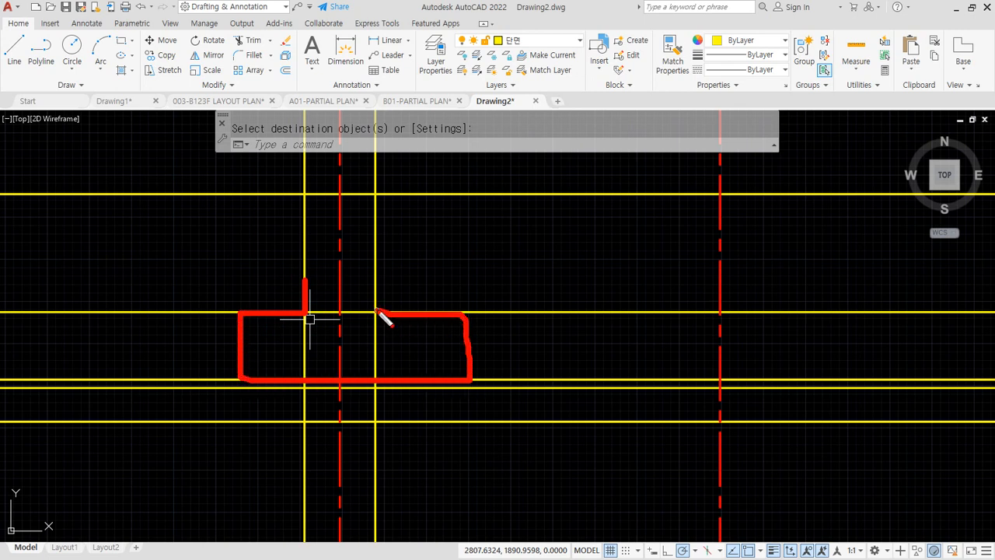
drag(282, 285, 241, 298)
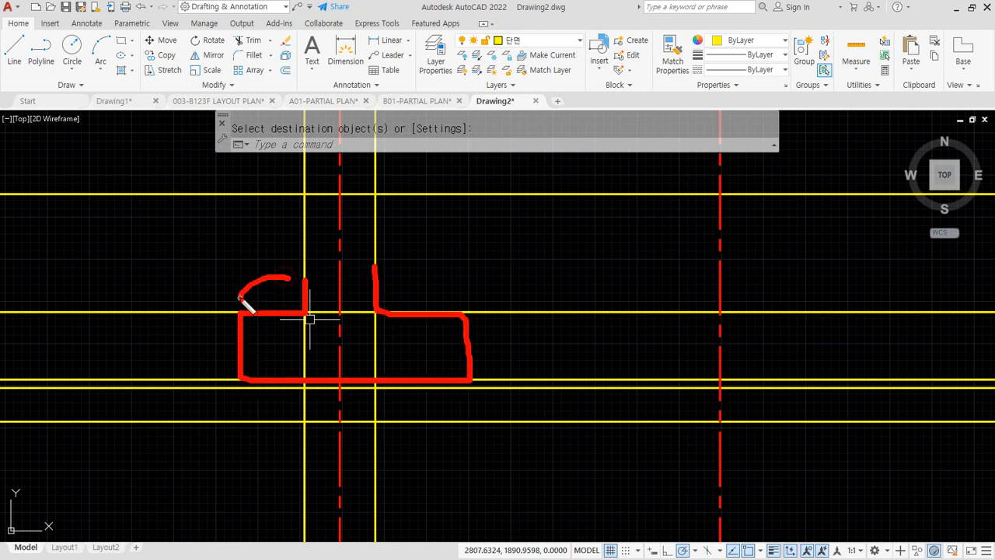
key(Escape)
Offset both wall lines of the first section 200 outward for the sides of the footing
text(o)
key(Return)
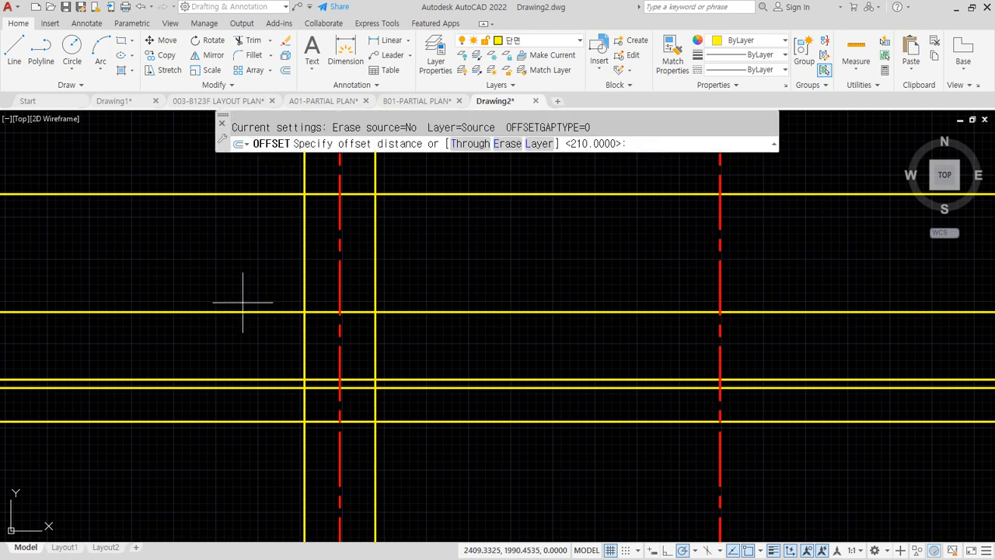
text(200)
key(Return)
click(303, 287)
click(267, 285)
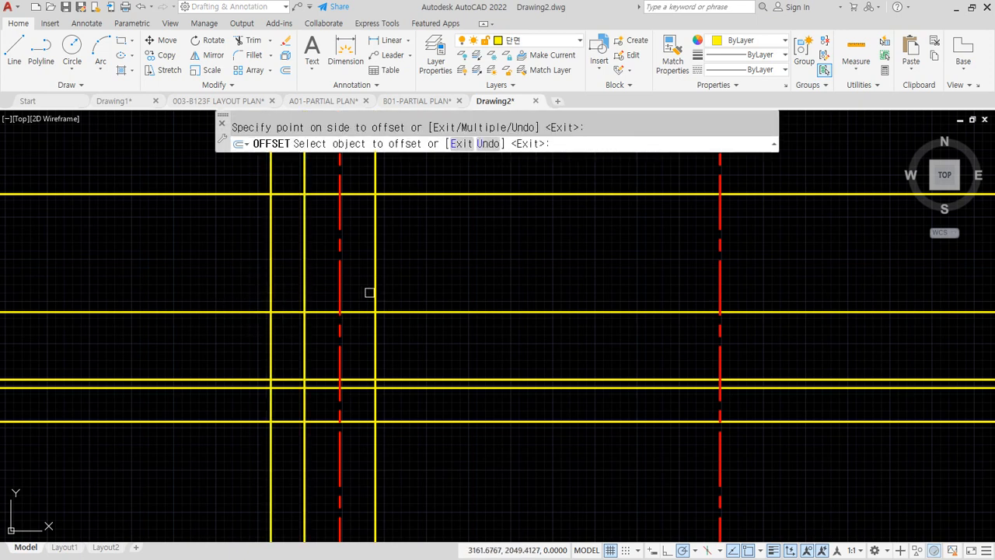
click(374, 291)
click(430, 290)
key(Return)
mouse_move(288, 424)
mouse_down()
mouse_move(232, 376)
mouse_move(439, 379)
mouse_move(381, 423)
mouse_move(265, 421)
mouse_up()
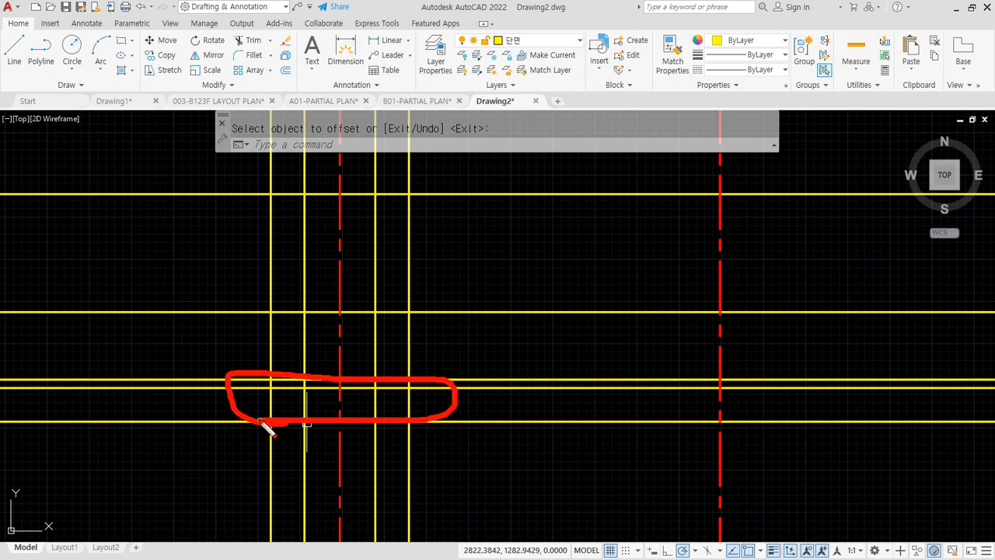
key(Escape)
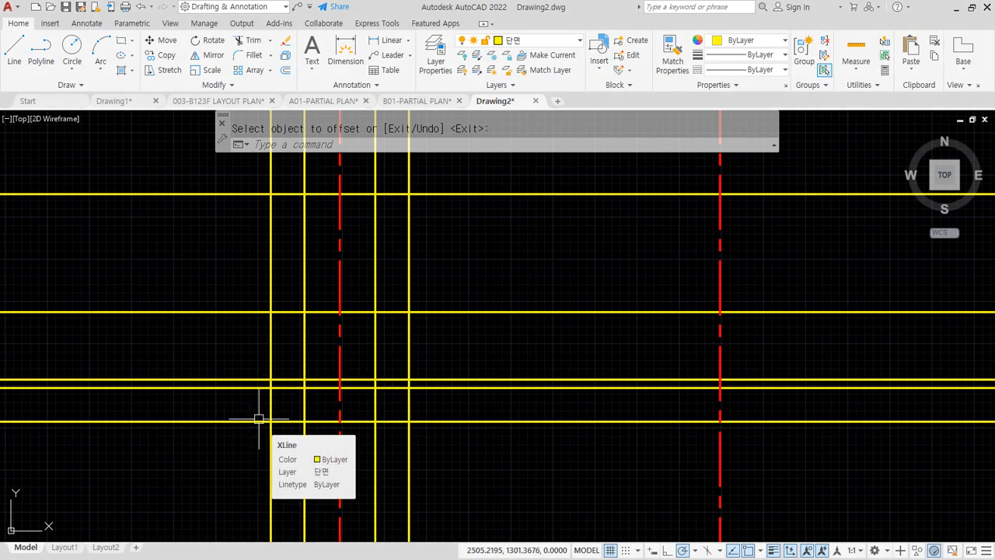
Offset both footing side lines 100 outward for the ends of the layer beneath the footing
key(Return)
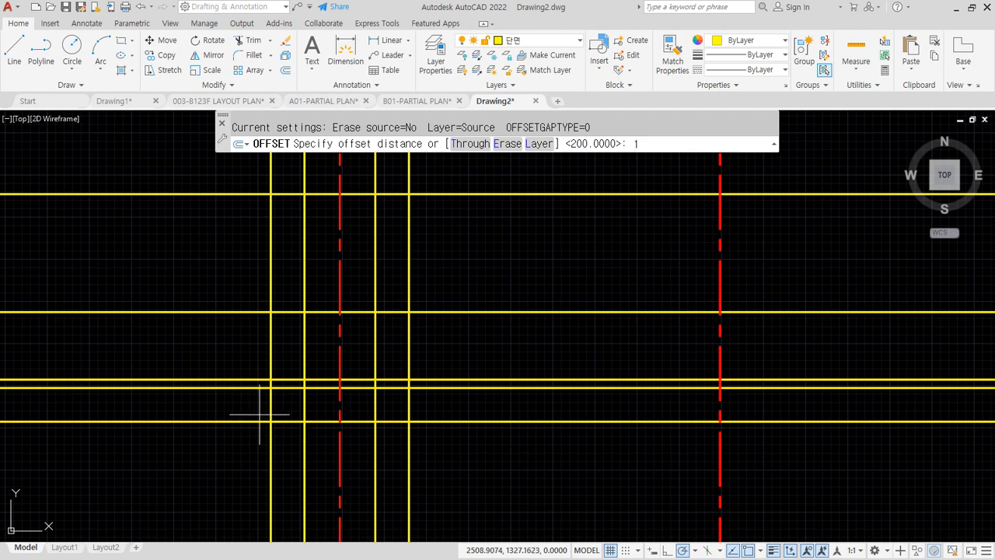
text(100)
key(Return)
click(271, 400)
click(260, 405)
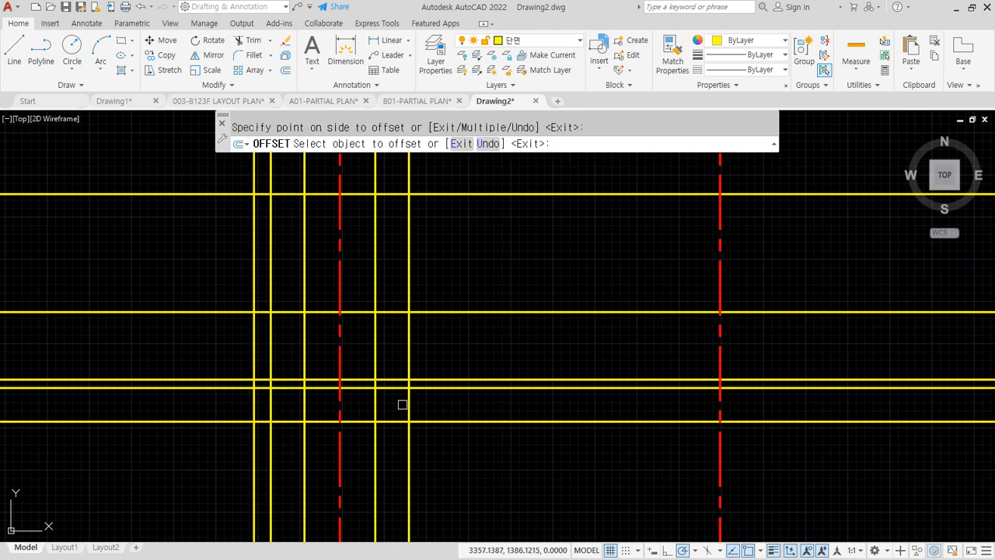
click(409, 403)
click(488, 413)
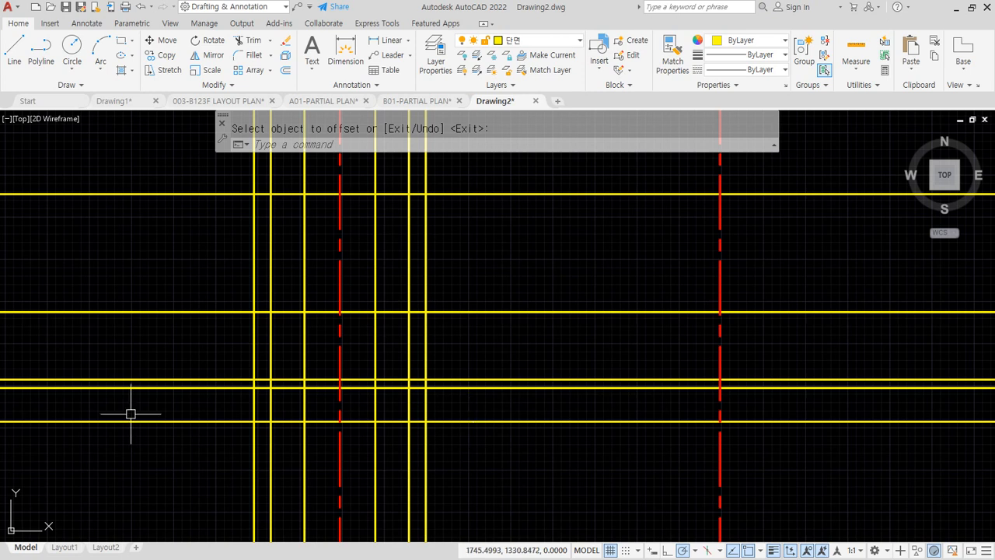
Trim the footing's top line between the left wall line and the centre line of the first section
text(tr)
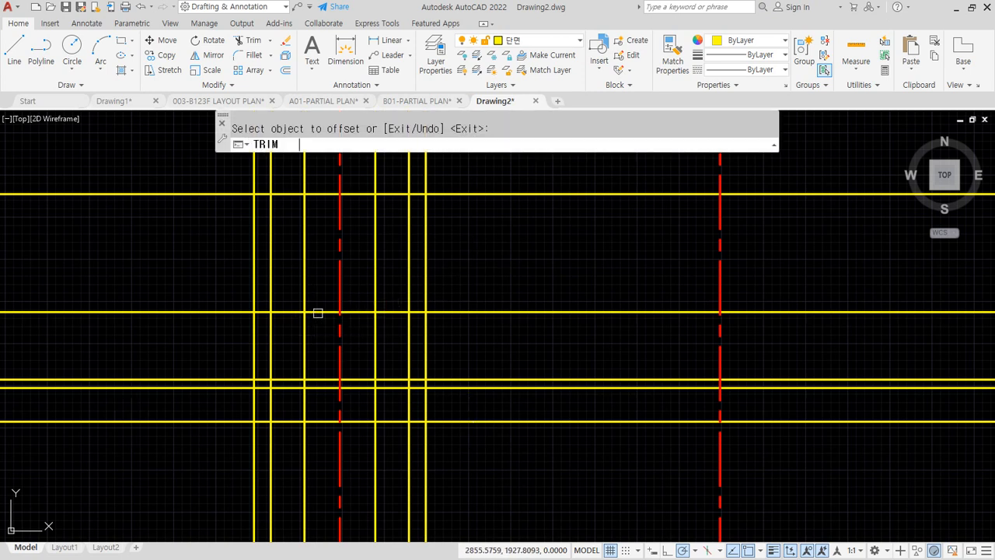
key(Return)
click(319, 313)
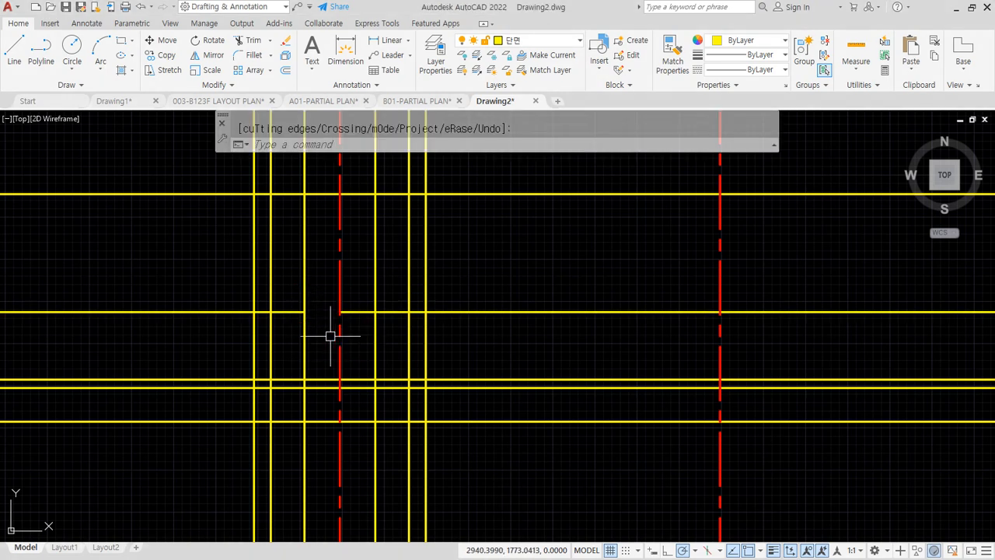
key(Escape)
Fillet the left wall line, footing top, left footing side and footing base into sharp corners with radius 0
text(f)
key(Return)
click(305, 298)
click(300, 313)
key(Return)
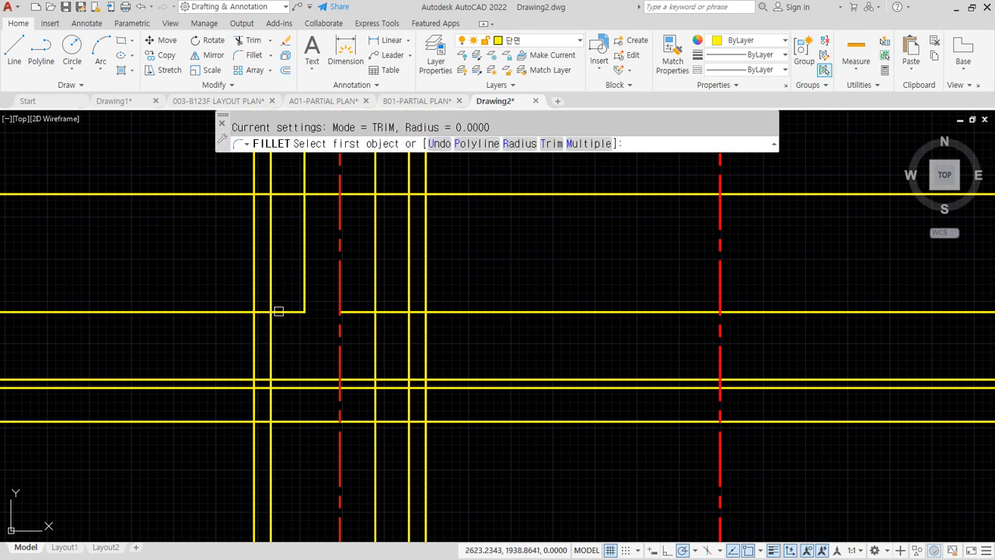
click(280, 313)
click(271, 330)
key(Return)
click(271, 339)
click(289, 379)
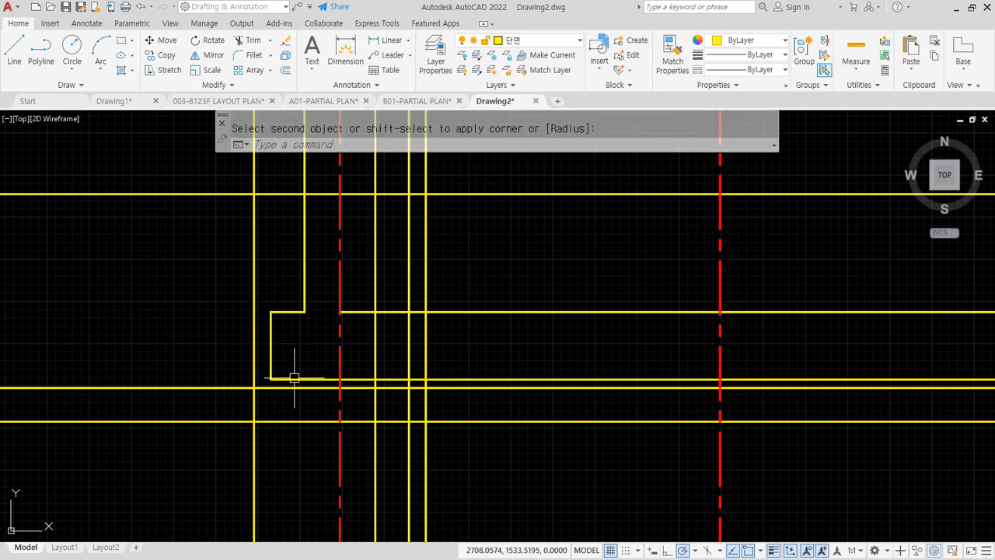
Fillet the right wall line, footing top, right footing side and footing base into sharp corners to close the outline
key(Return)
click(376, 305)
click(386, 313)
key(Return)
click(396, 314)
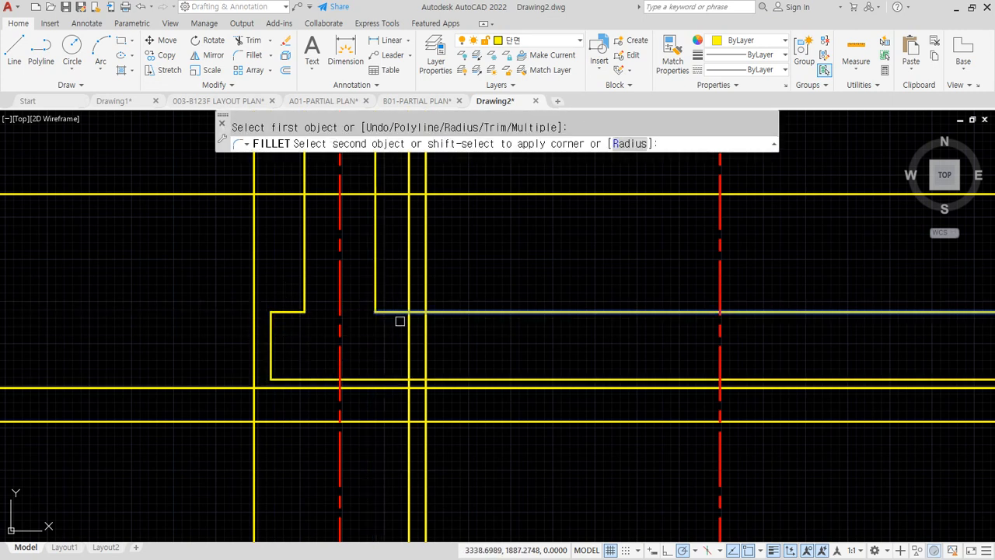
click(409, 342)
key(Return)
click(409, 349)
click(402, 380)
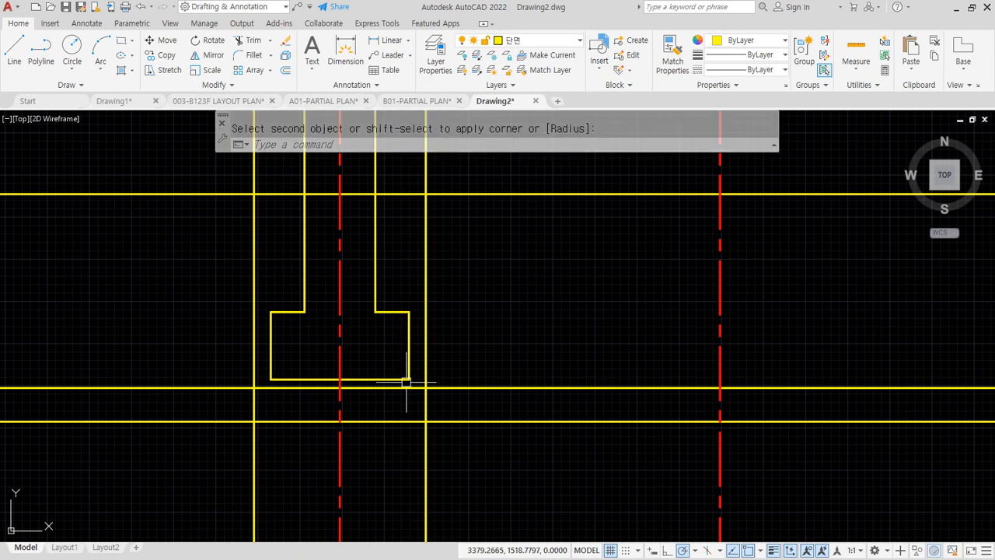
Fillet all four corners of the layer beneath the footing to form a closed rectangle
key(Return)
click(415, 388)
click(425, 406)
key(Return)
click(418, 420)
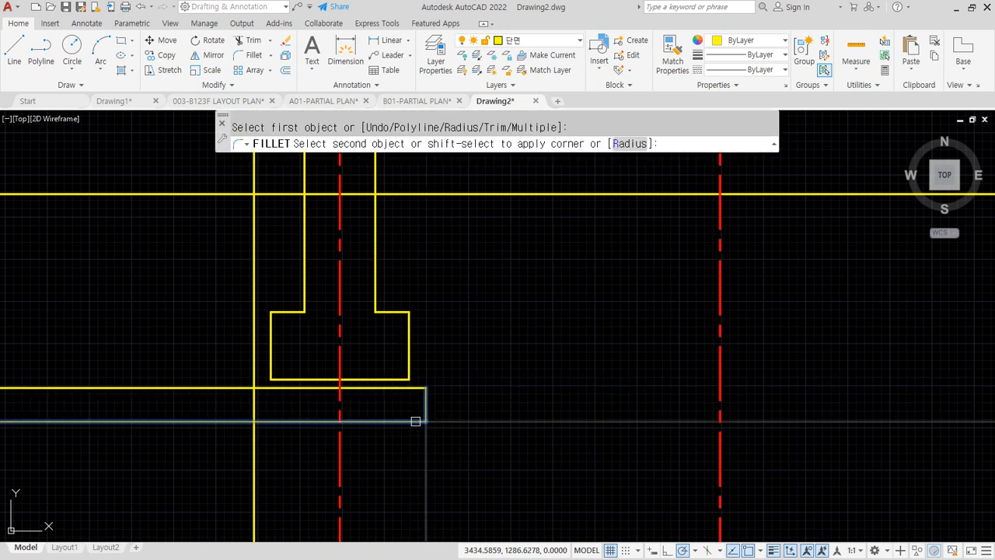
click(425, 409)
key(Return)
click(287, 421)
click(257, 407)
key(Return)
click(259, 390)
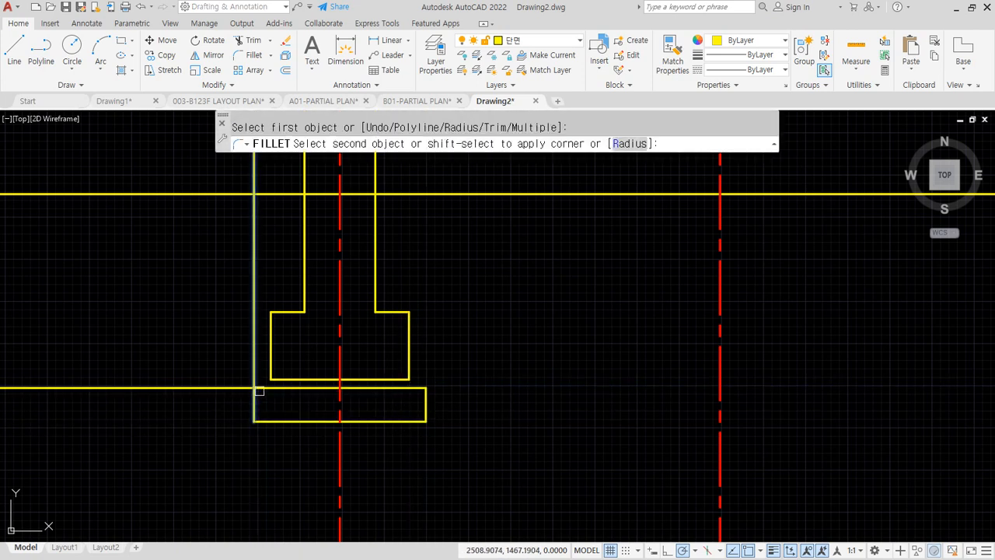
click(255, 400)
scroll(303, 423, up, 2)
middle_drag(259, 400, 262, 452)
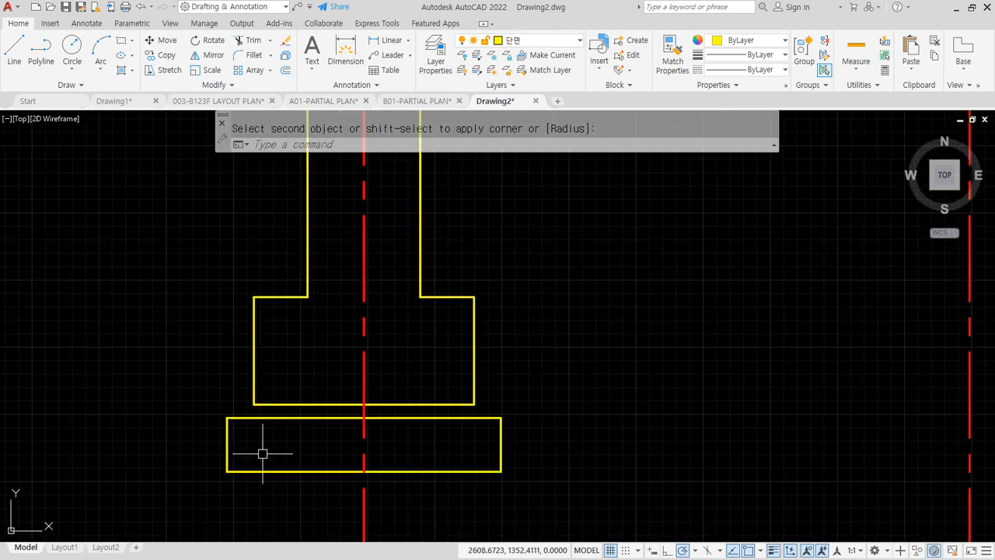
key(ctrl+2)
mouse_move(332, 317)
mouse_down()
mouse_move(322, 282)
mouse_move(333, 315)
mouse_up()
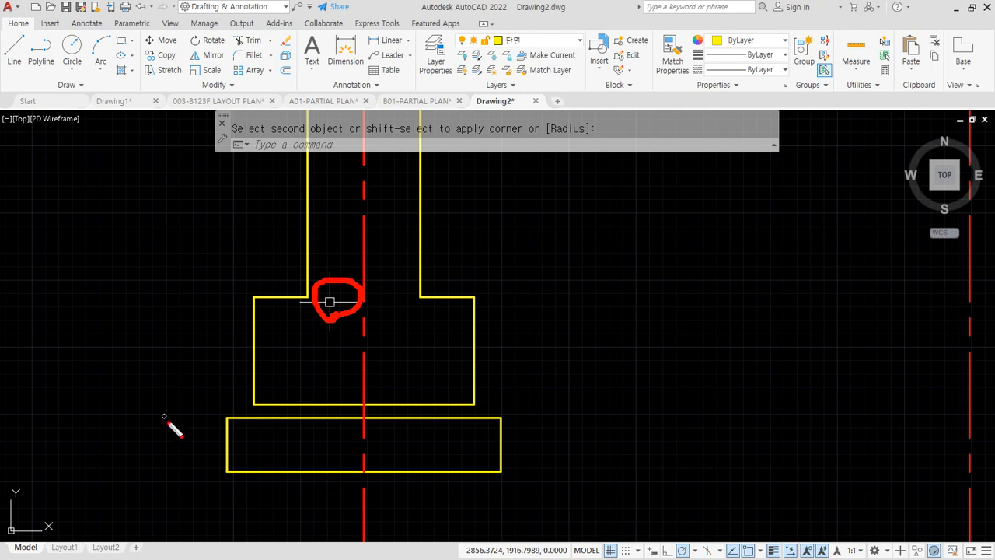
key(Escape)
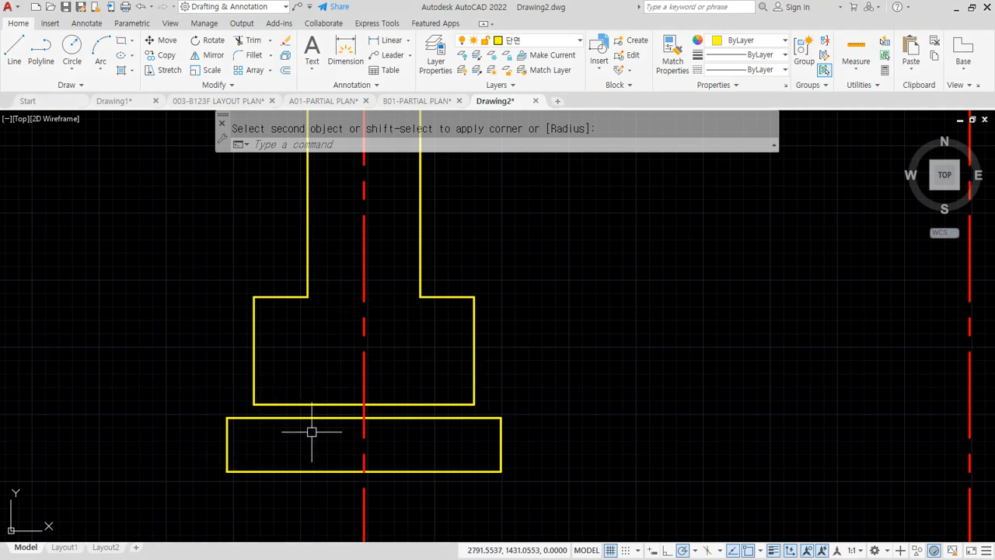
Fillet the footing's base line with the left and right sides of the layer beneath to form sharp corners
scroll(313, 432, up, 2)
key(space)
click(173, 428)
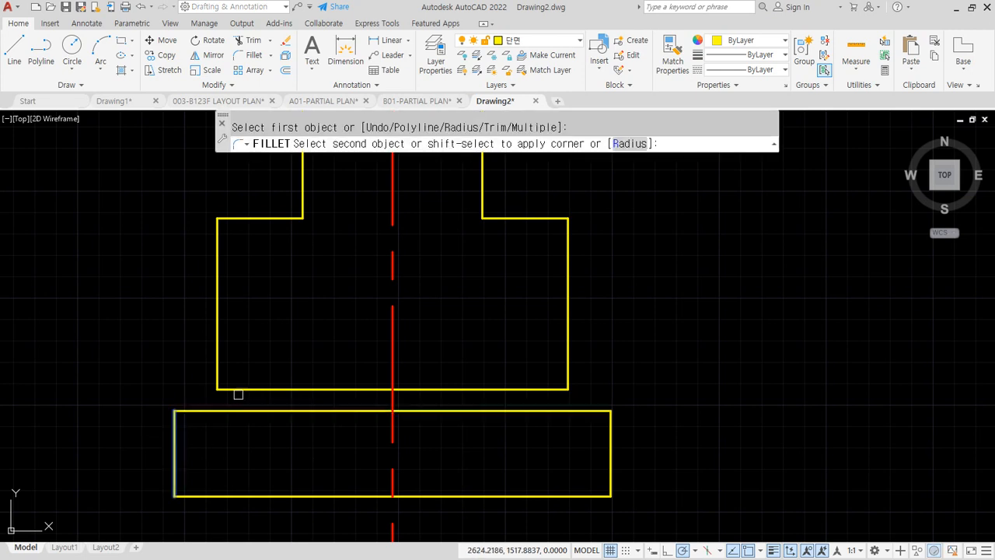
click(337, 391)
key(space)
click(528, 391)
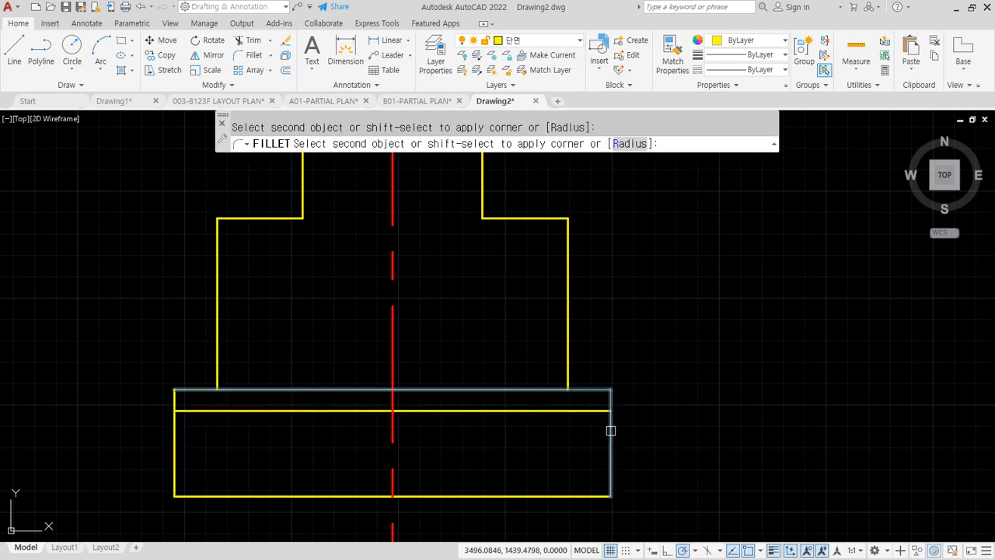
click(611, 424)
Trim the extended base line between the footing's two sides, on both sides of the centre line
text(tr)
key(space)
click(490, 392)
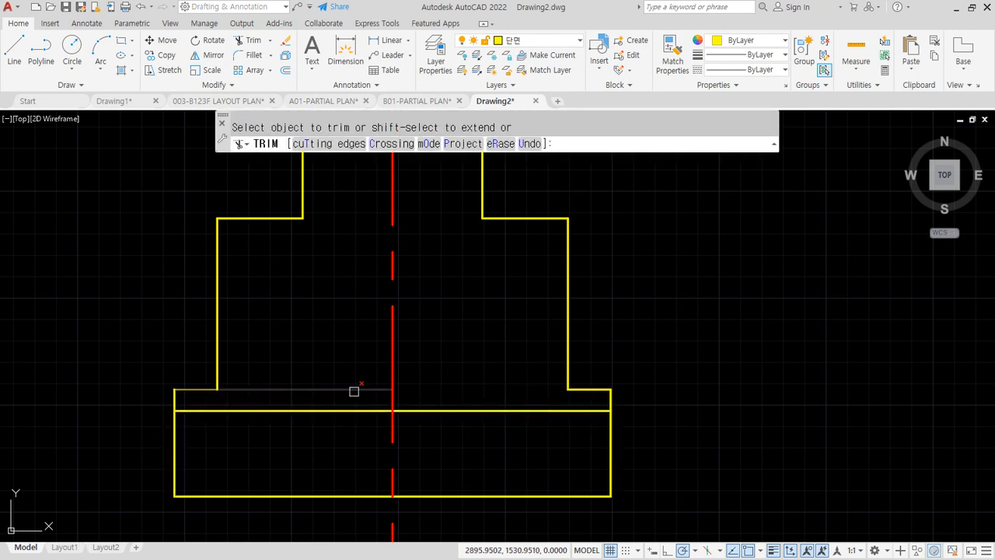
click(353, 391)
key(space)
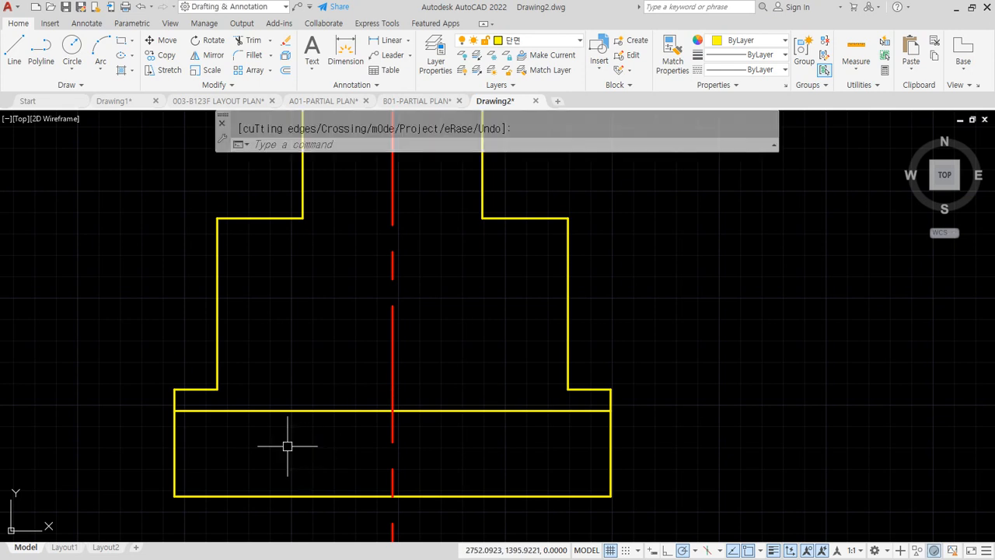
Move all lines of the base layers beneath the footing to the 마감 layer
click(85, 345)
click(663, 517)
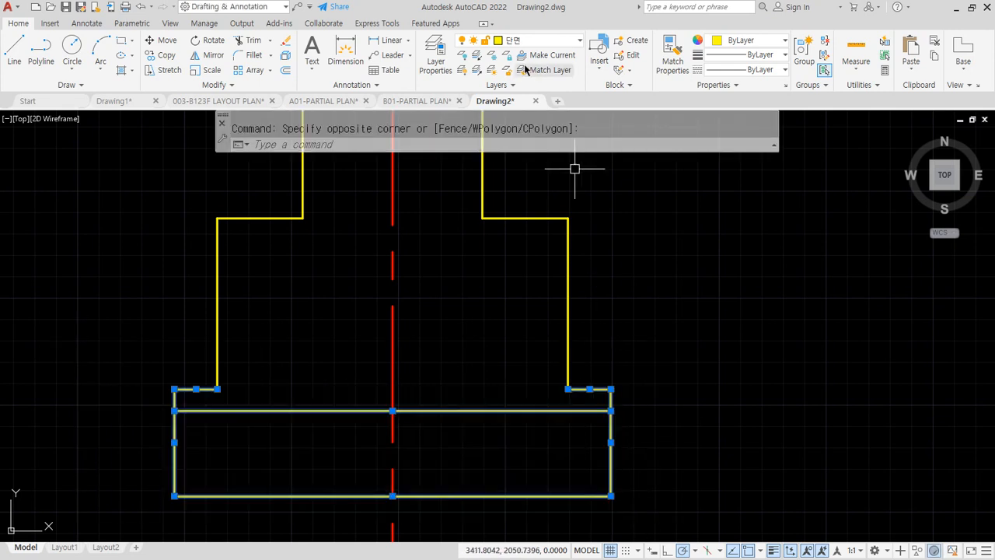
click(540, 40)
click(520, 92)
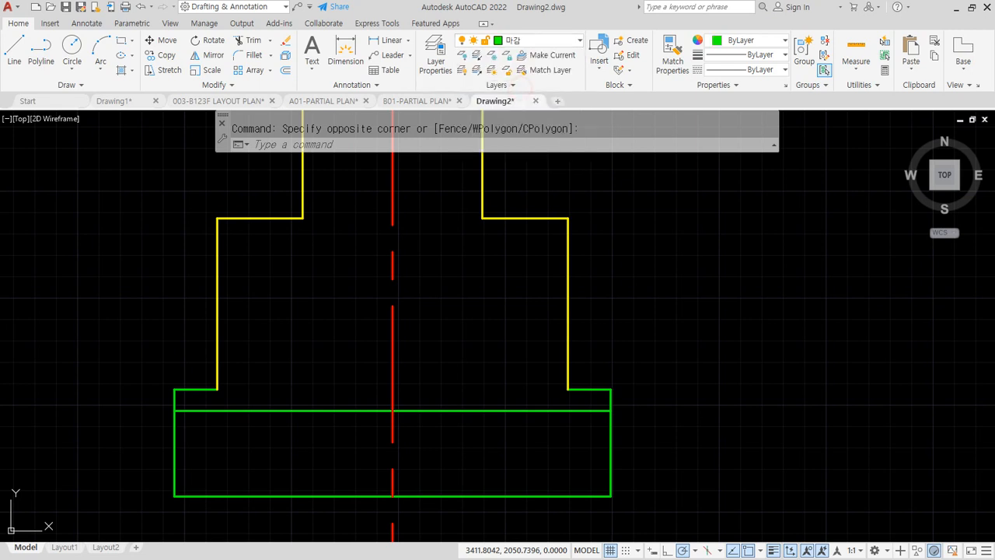
key(Escape)
Draw a line between the footing's two lower corners to close its base
text(l)
key(space)
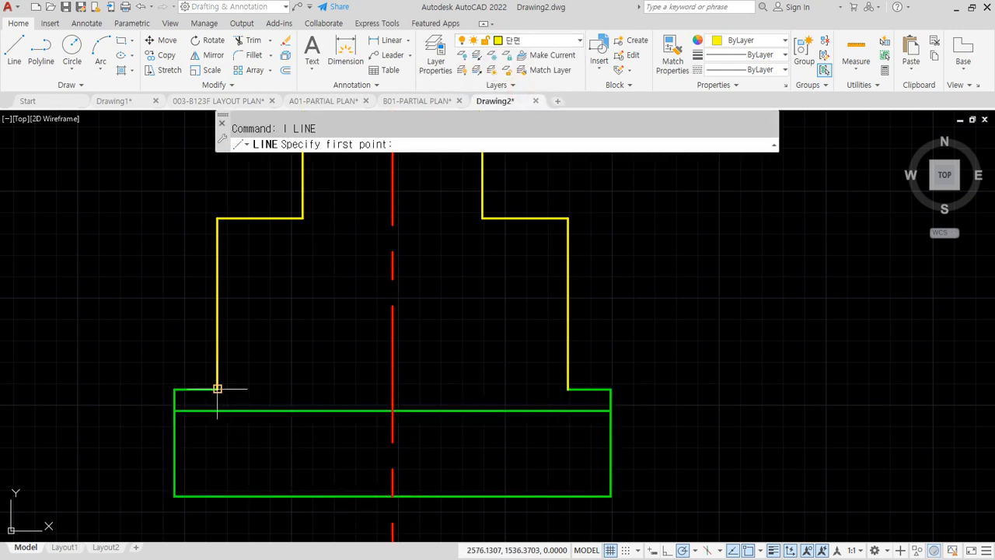
click(218, 389)
click(567, 388)
key(space)
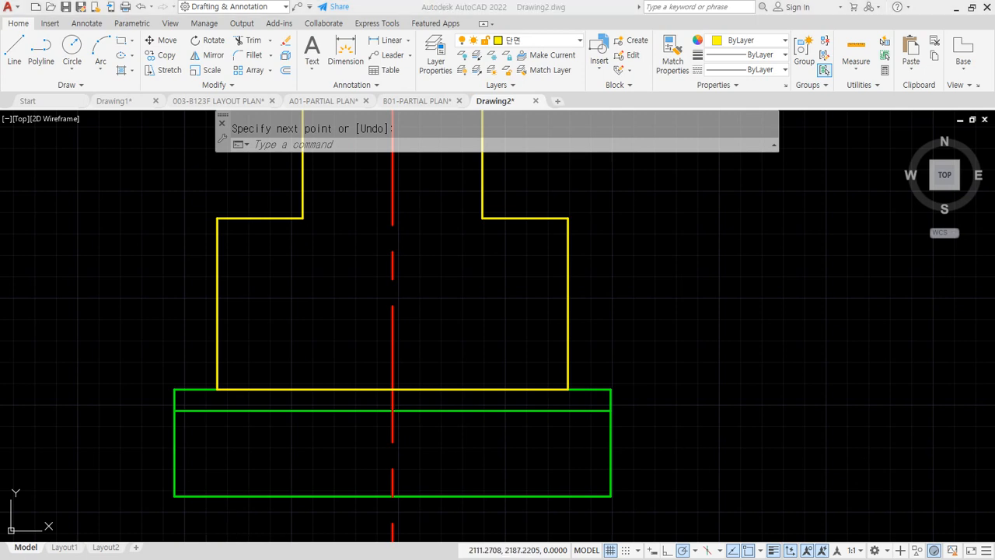
Set polar tracking to 30° increments and draw a 60° line from the lower base layer's bottom-left corner to its top line
scroll(233, 476, up, 2)
middle_drag(223, 469, 228, 424)
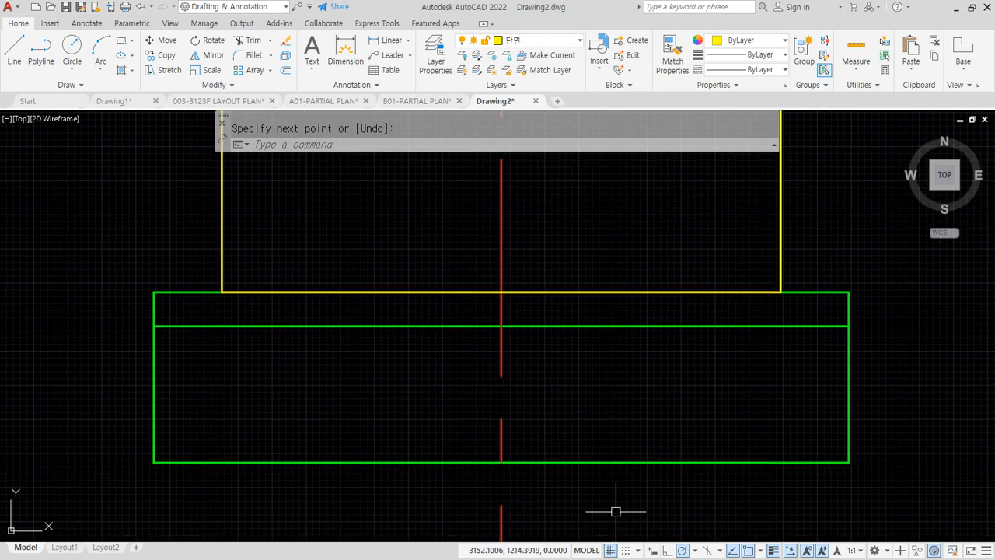
click(697, 550)
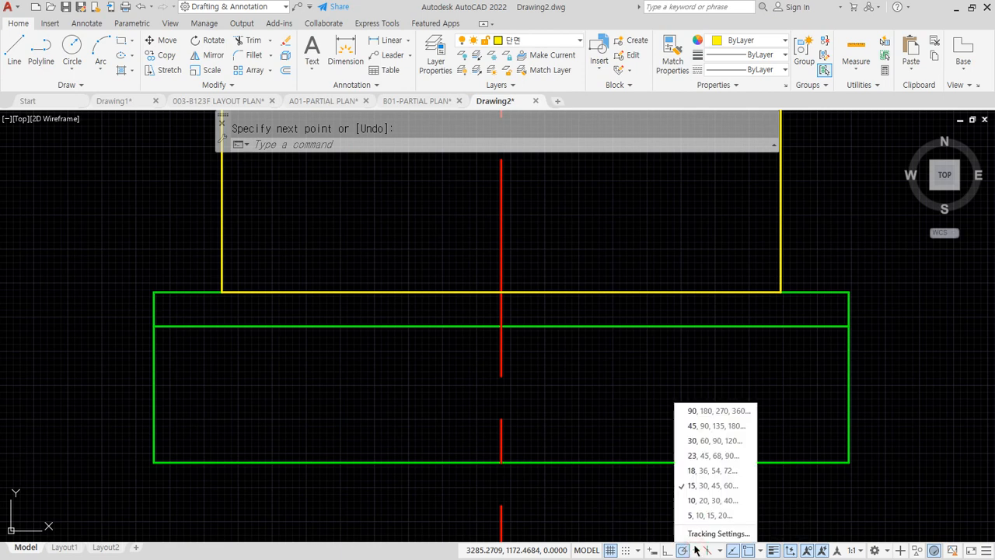
click(708, 441)
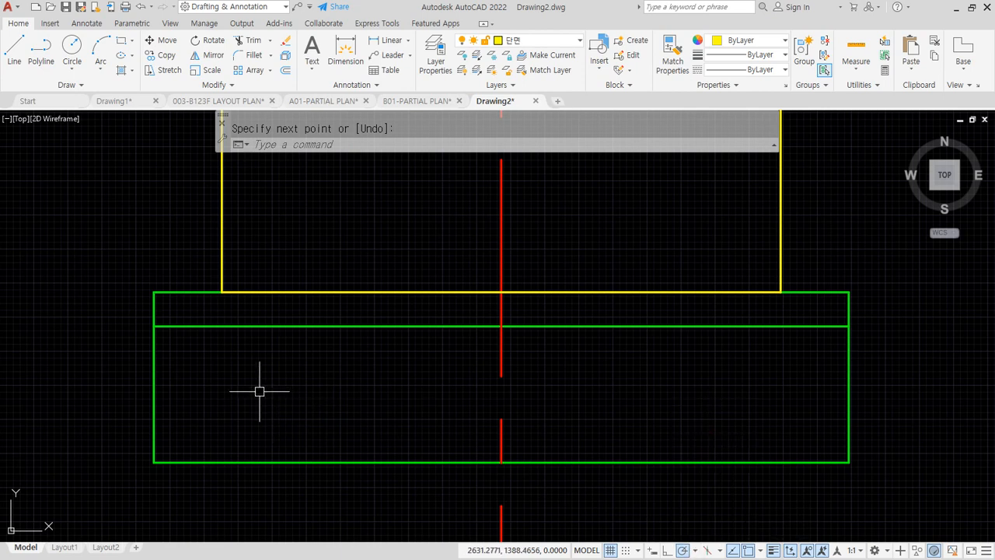
key(space)
click(155, 461)
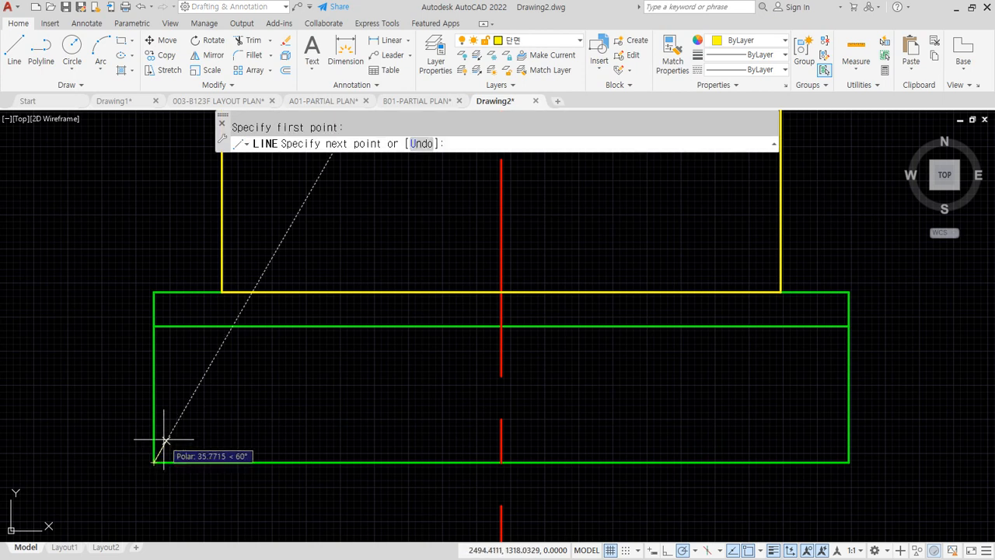
click(230, 332)
key(space)
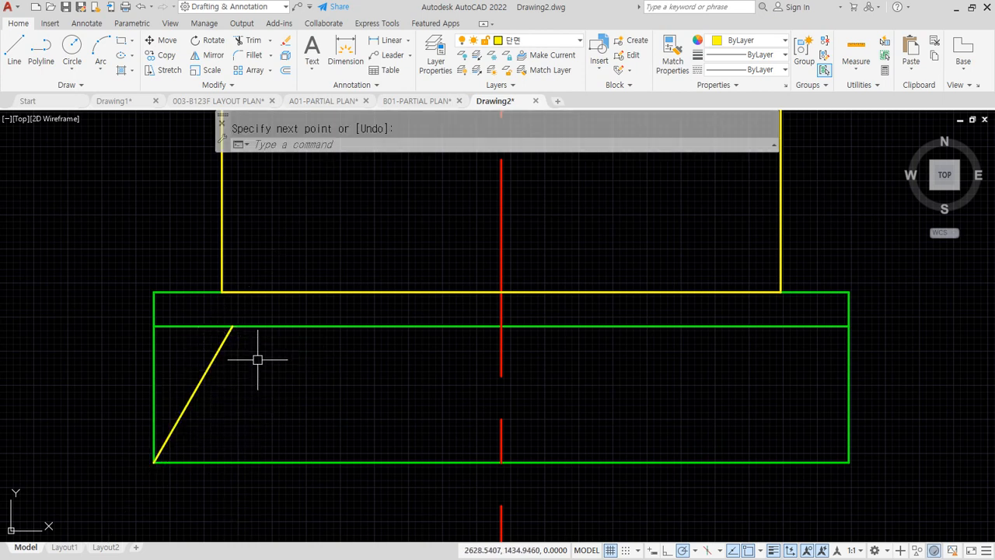
Draw a helper rectangle with the slanted line's two endpoints as opposite corners
text(rec)
key(space)
click(233, 326)
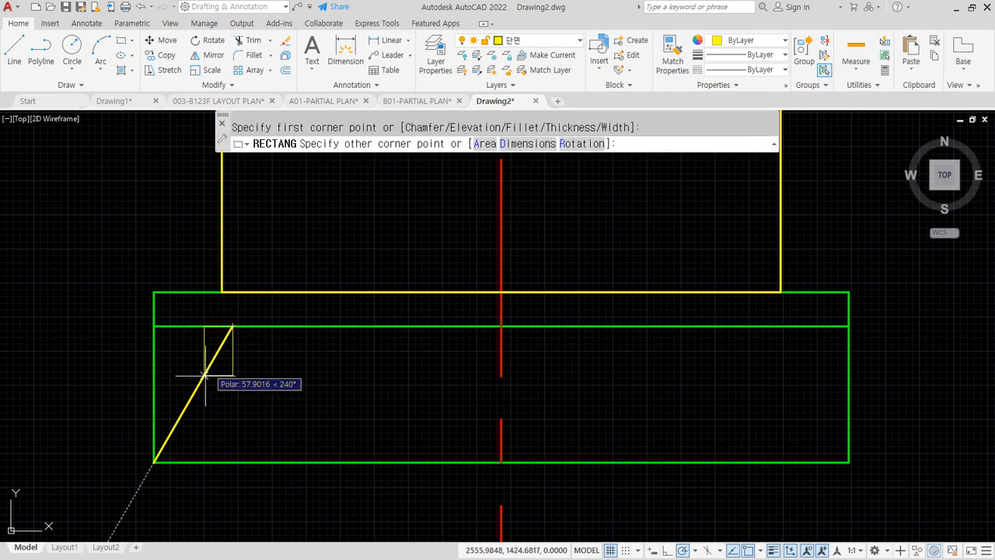
click(154, 462)
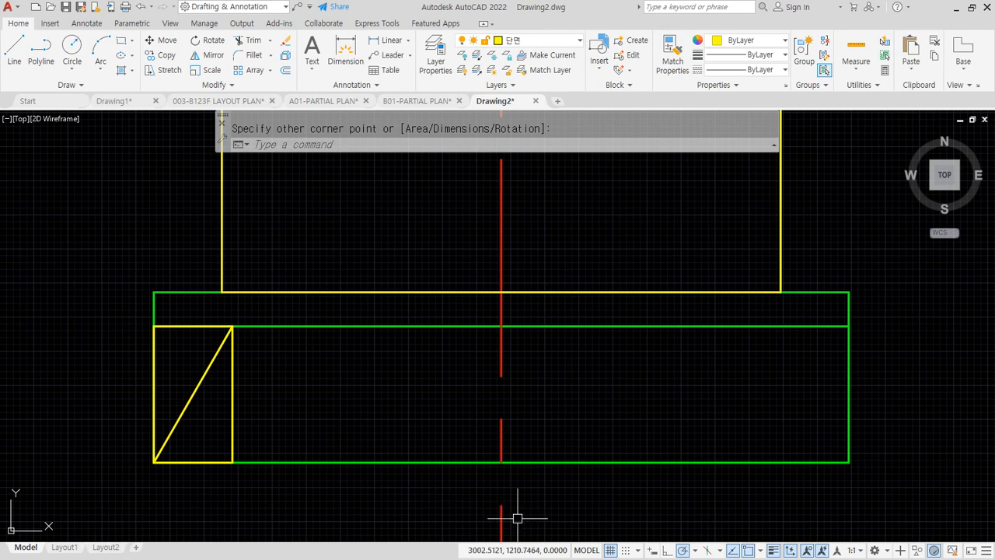
Set polar tracking to 45° increments and draw a 315° line from the rectangle's top midpoint to the slanted line
click(694, 552)
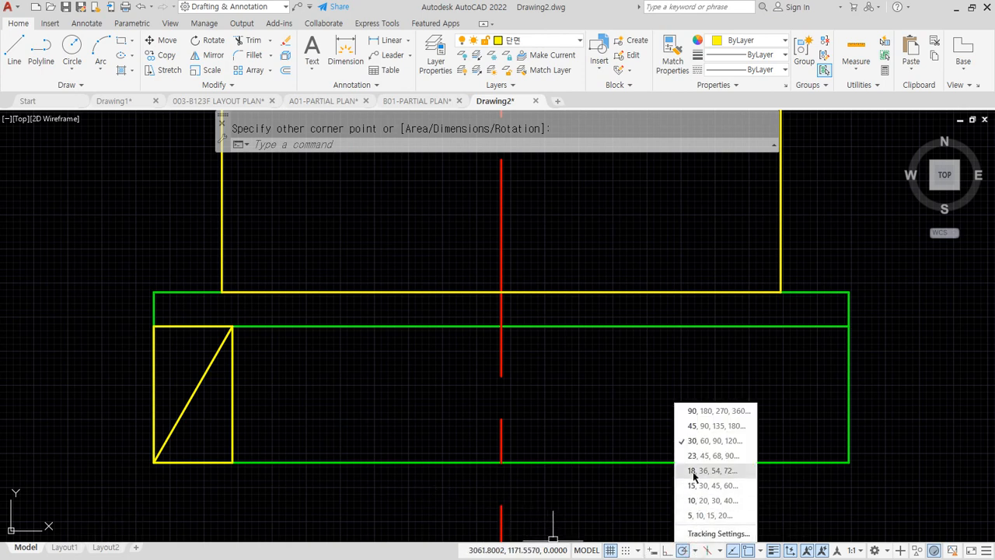
click(692, 423)
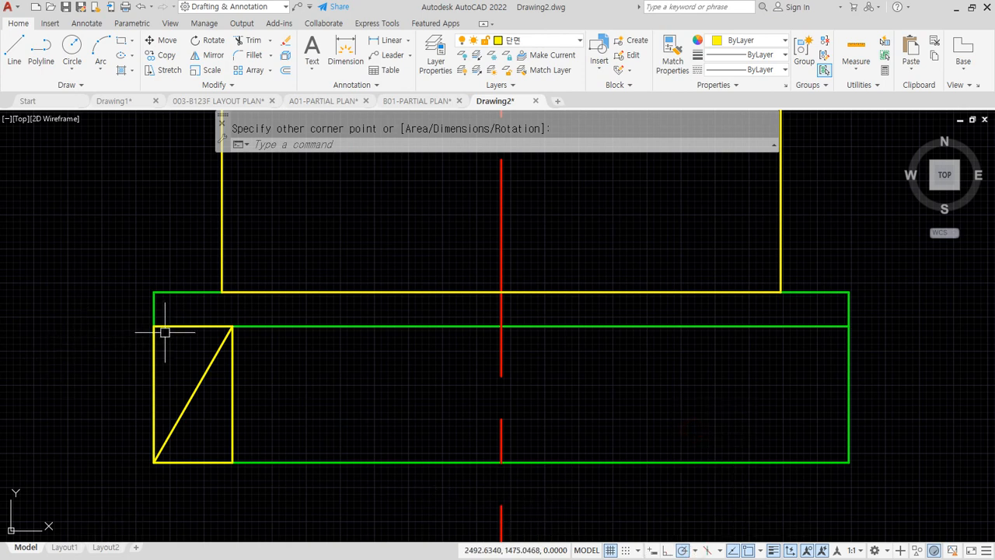
text(l)
key(Return)
click(193, 326)
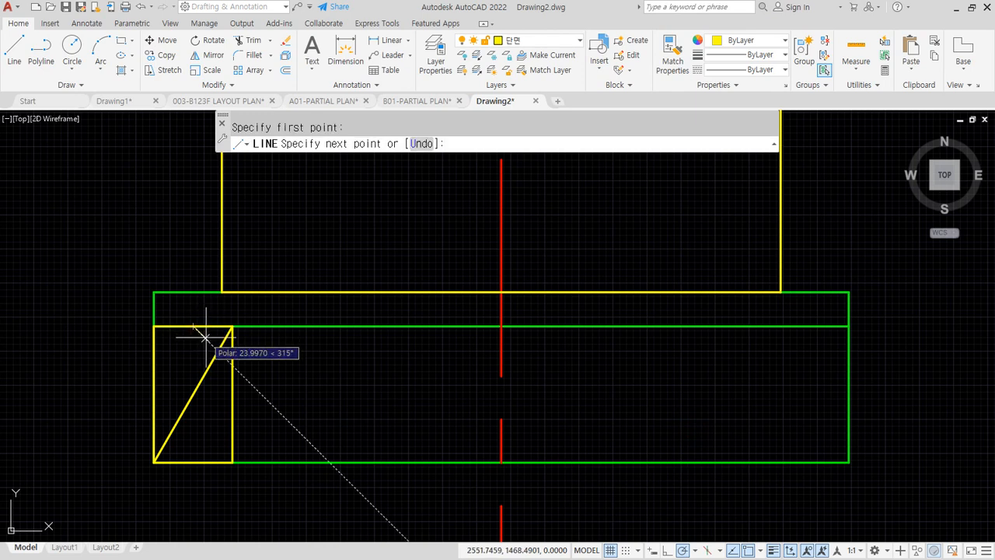
click(218, 350)
key(Return)
Draw a matching 45° diagonal line from the rectangle's bottom midpoint up to the slanted line
key(Return)
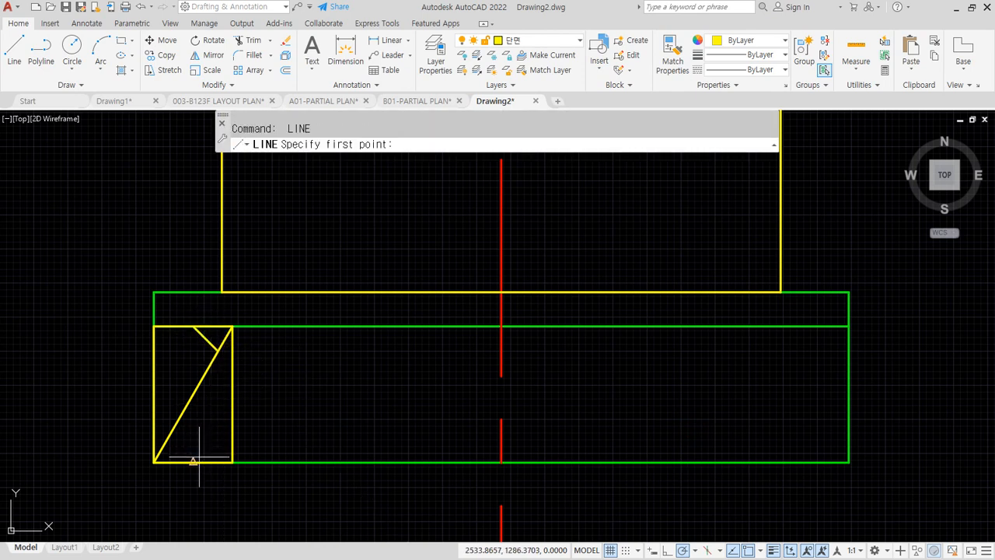
click(193, 462)
click(168, 437)
key(Return)
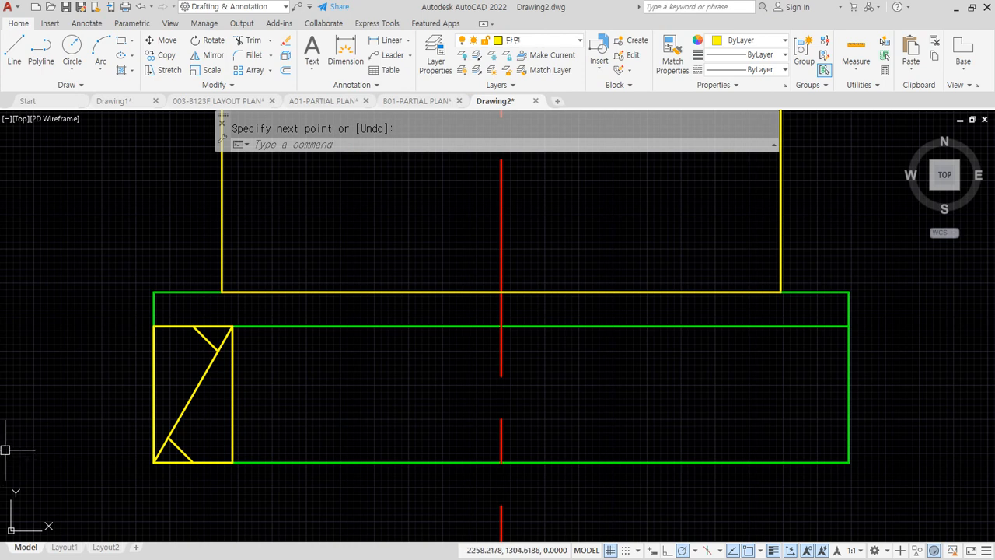
Delete the helper rectangle and group the slanted line with its two short lines
click(232, 410)
key(Delete)
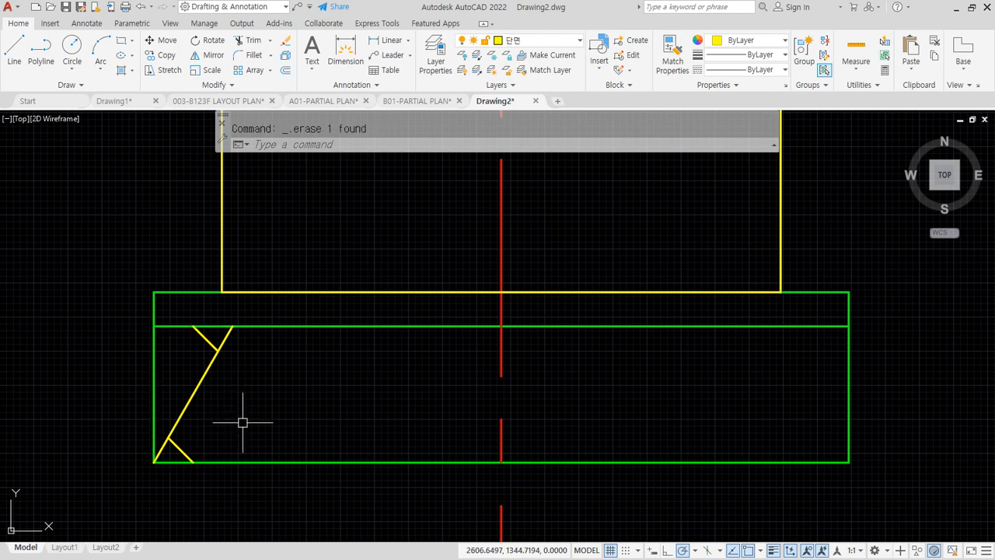
click(240, 337)
click(160, 454)
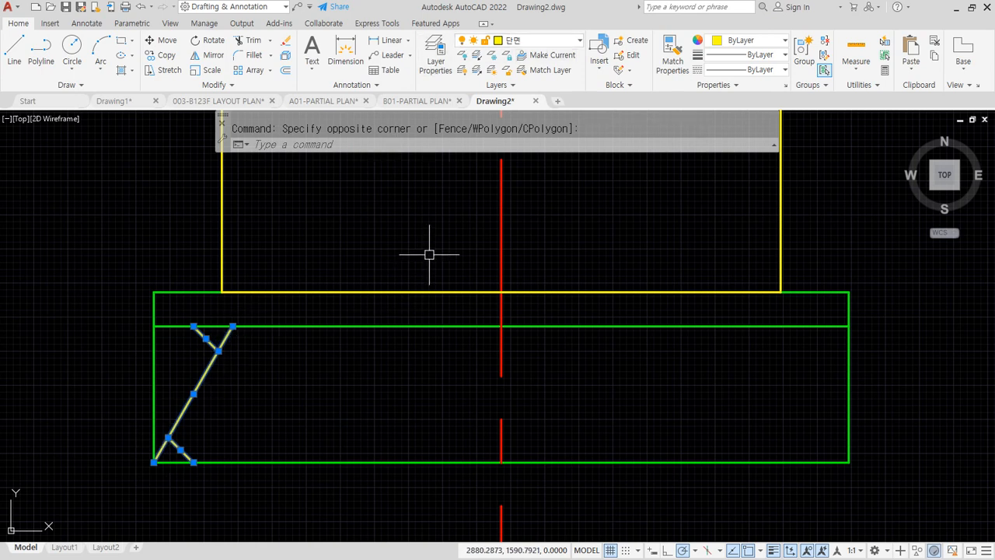
text(g)
key(Return)
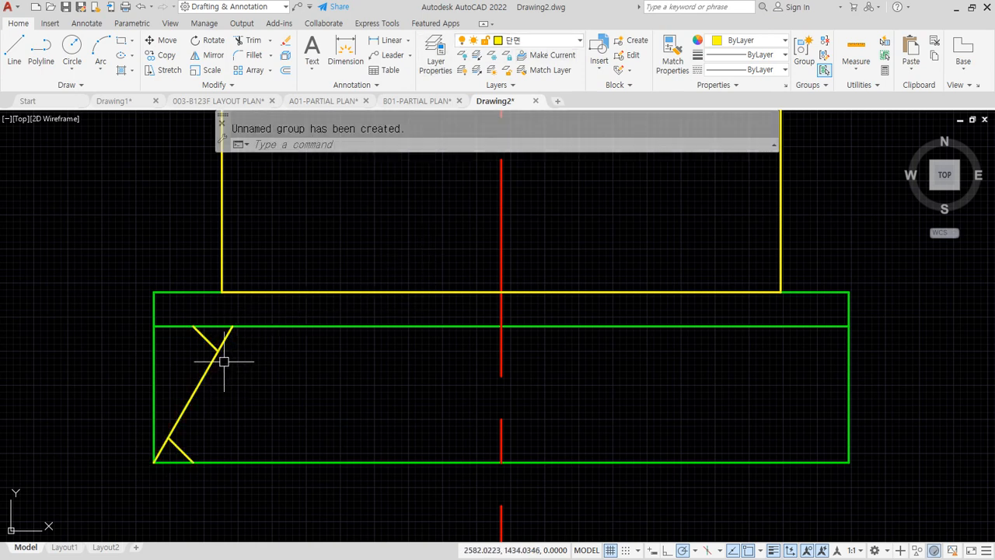
Move the grouped rubble symbol lines to the 해칭 layer
click(217, 350)
click(533, 40)
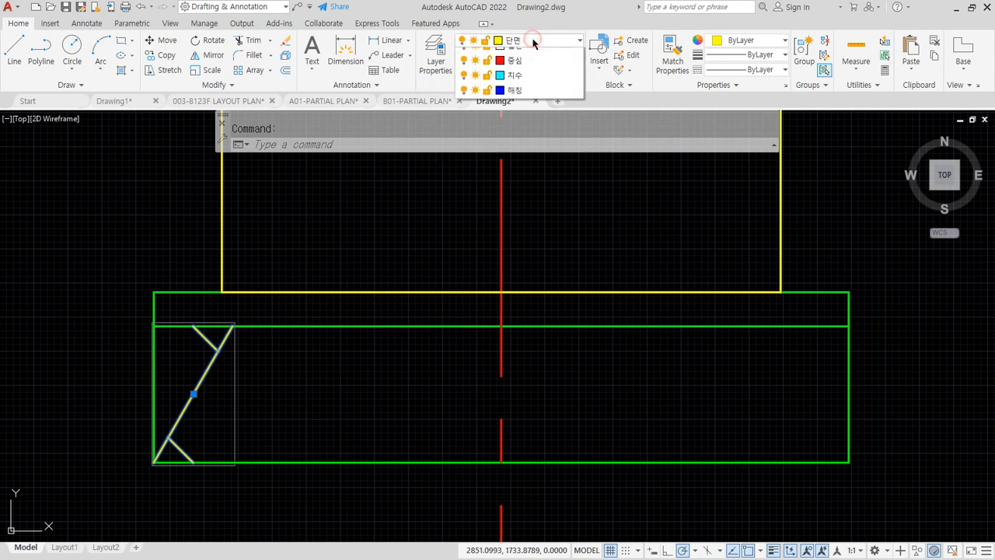
click(518, 144)
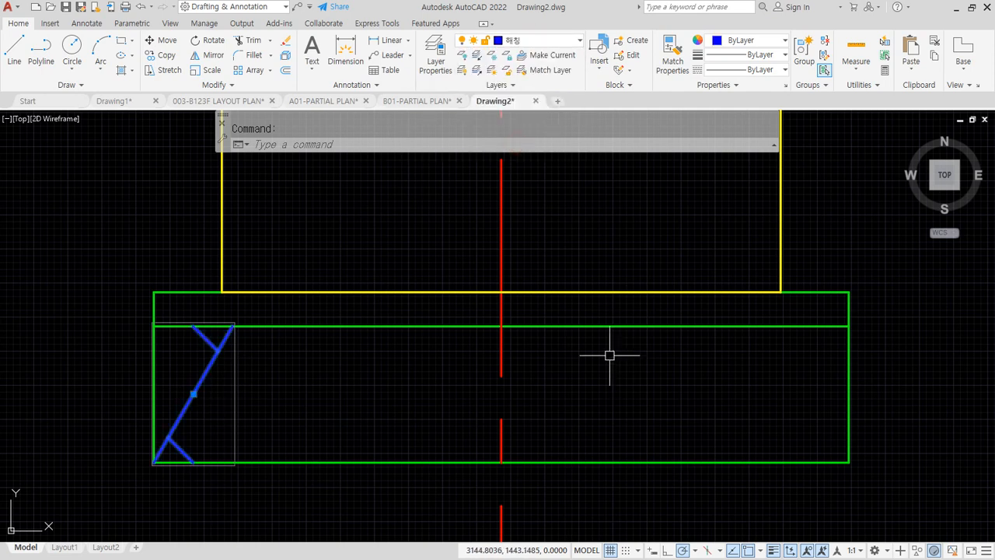
key(Escape)
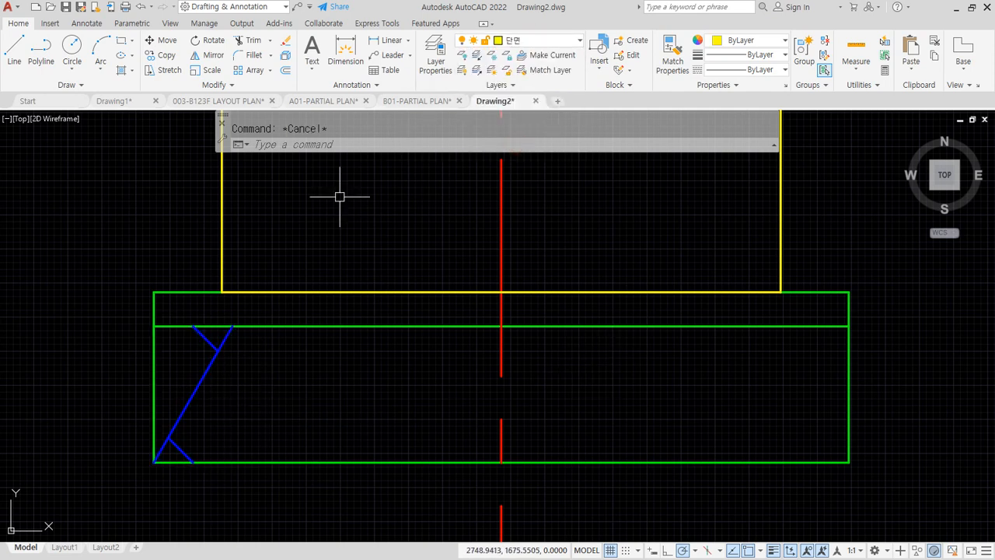
Change the colour of the 해칭 layer to index colour 171
click(547, 48)
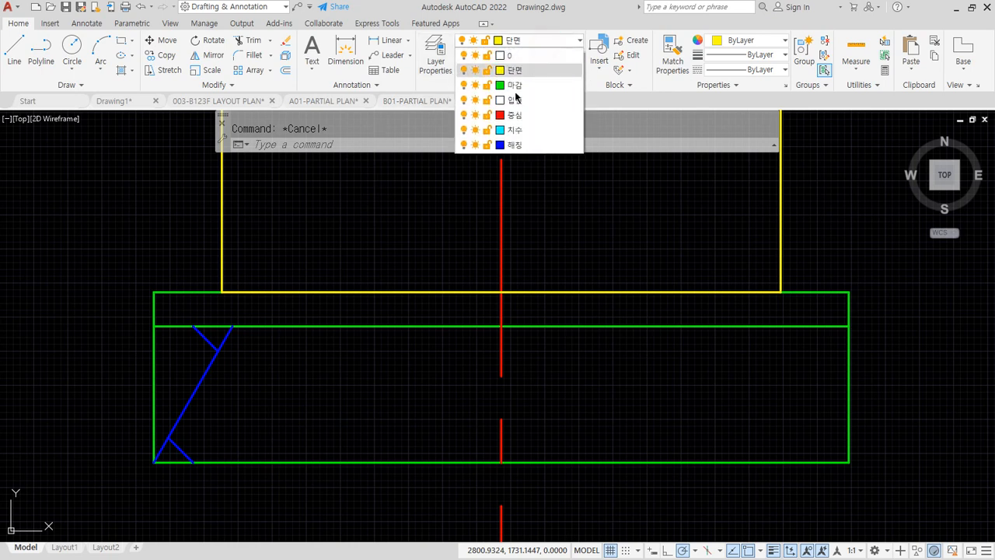
click(498, 143)
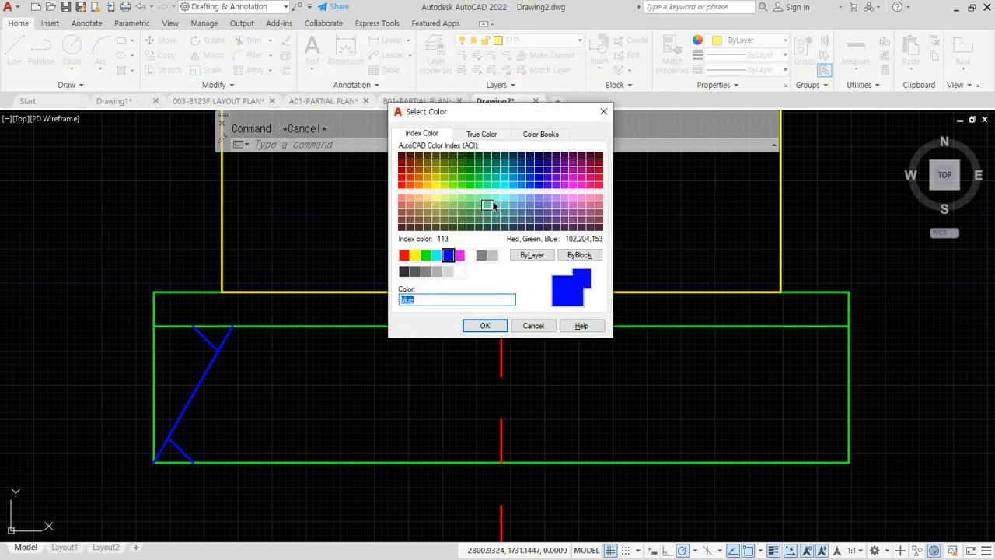
click(538, 200)
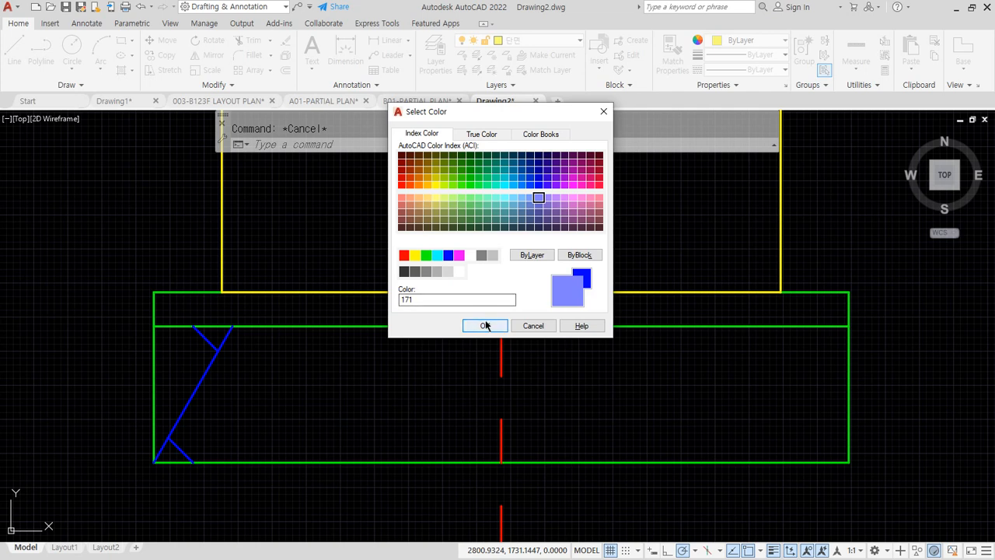
click(484, 325)
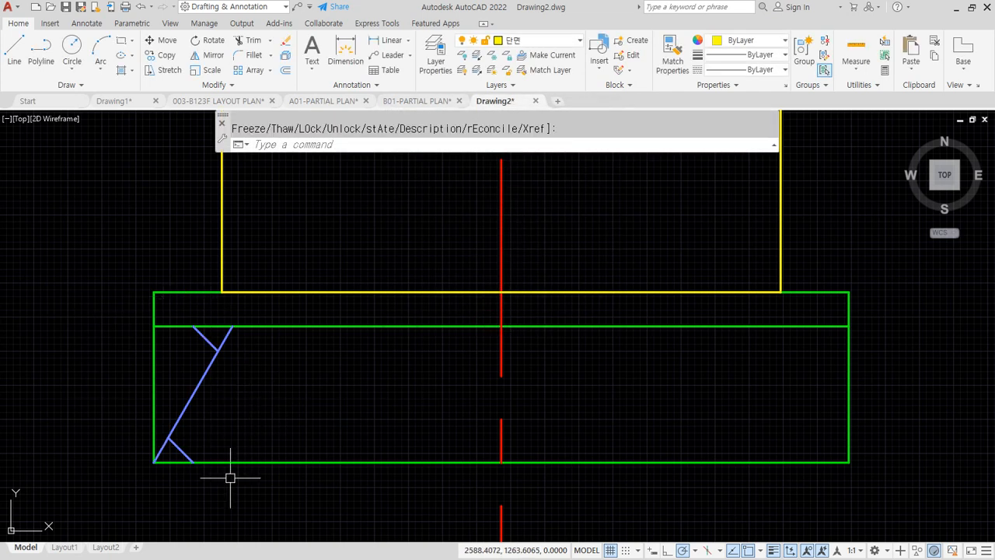
click(198, 384)
key(Escape)
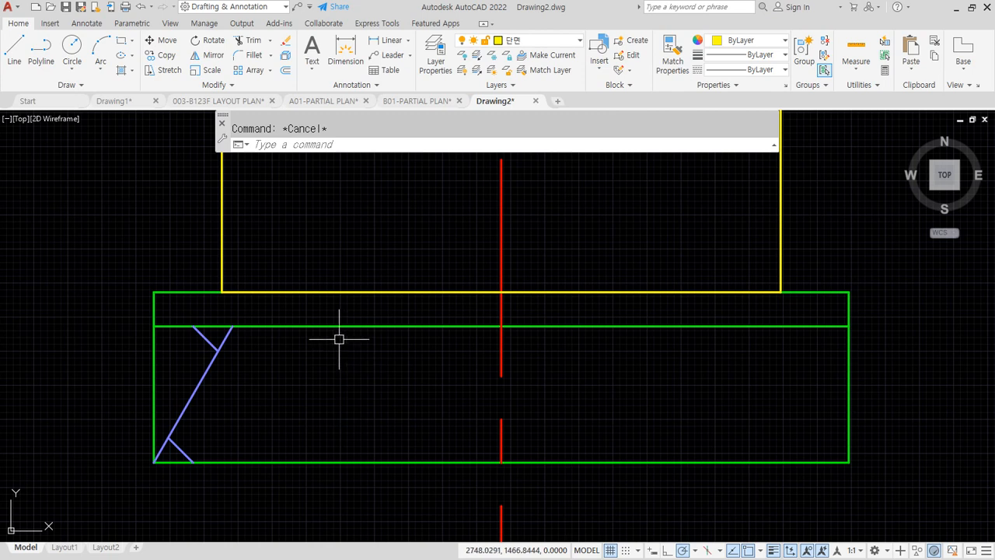
Copy the grouped rubble symbol from its top endpoint as a fitted array of 5 items ending at the base layer's upper right corner
text(CP)
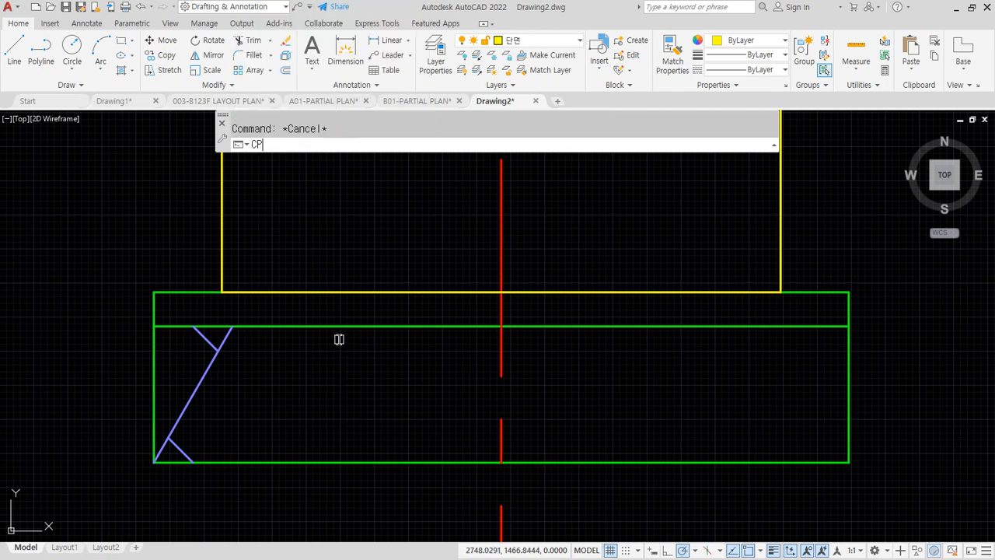
key(Return)
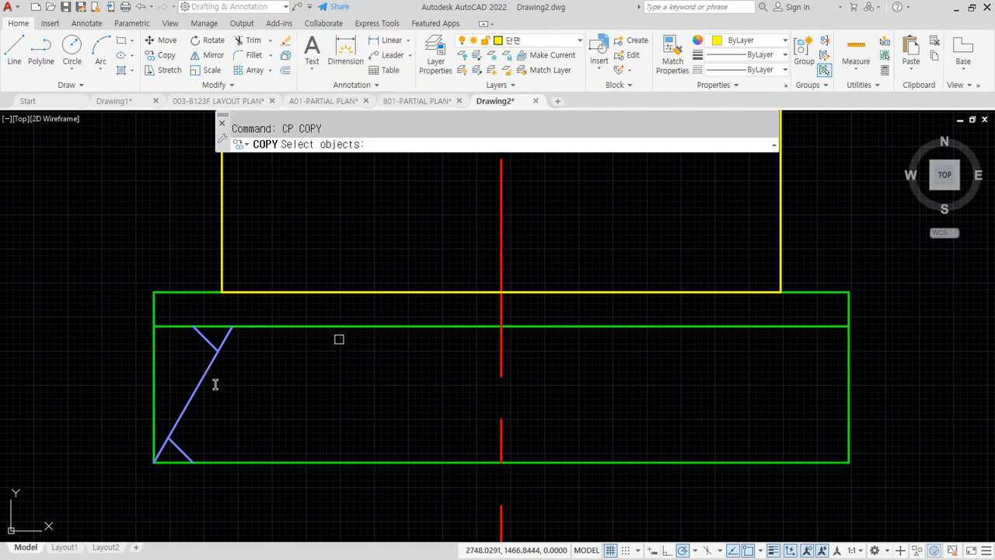
click(205, 374)
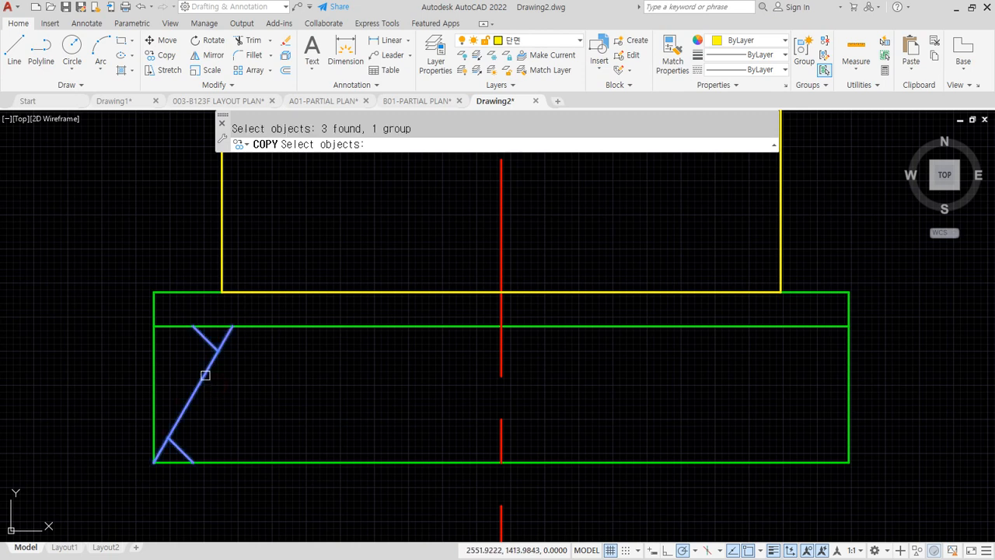
key(Return)
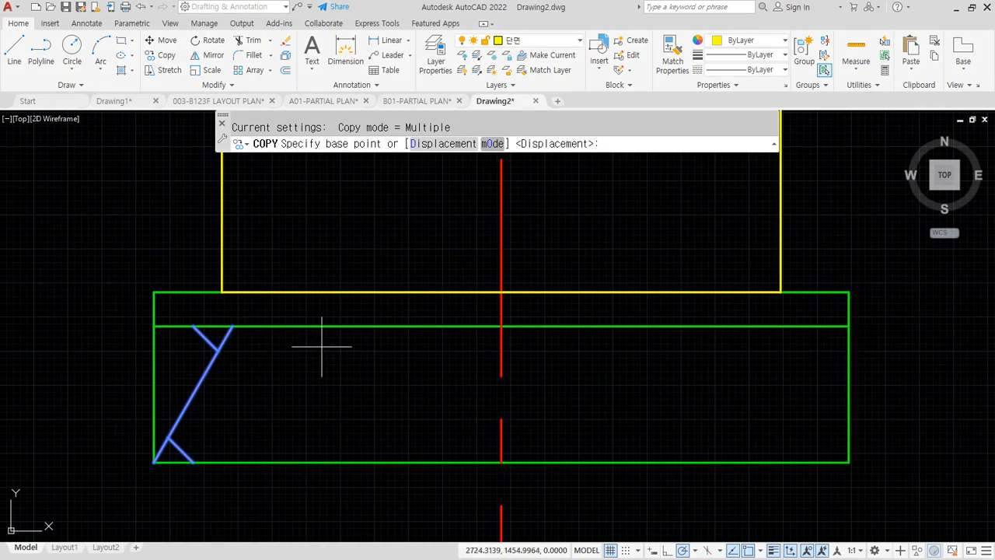
click(235, 325)
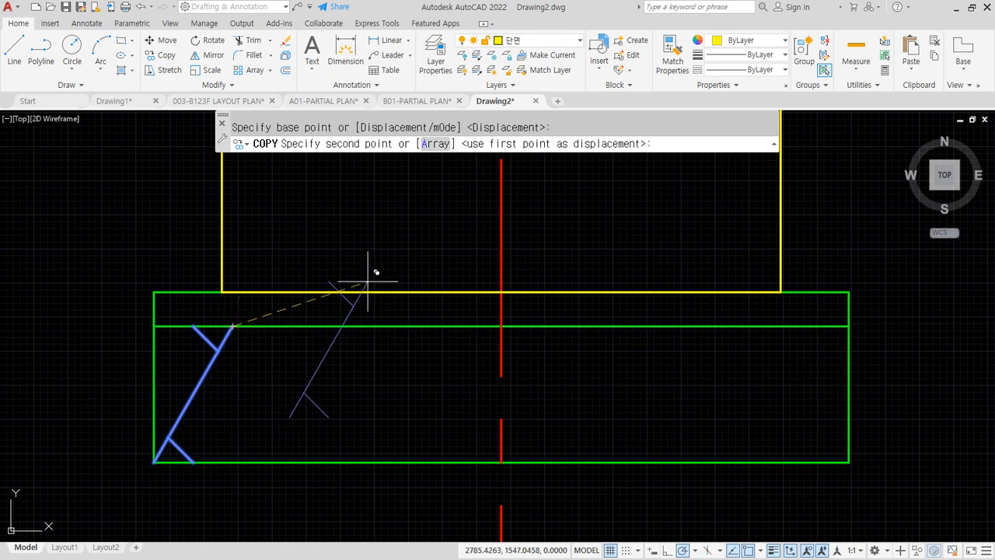
click(435, 144)
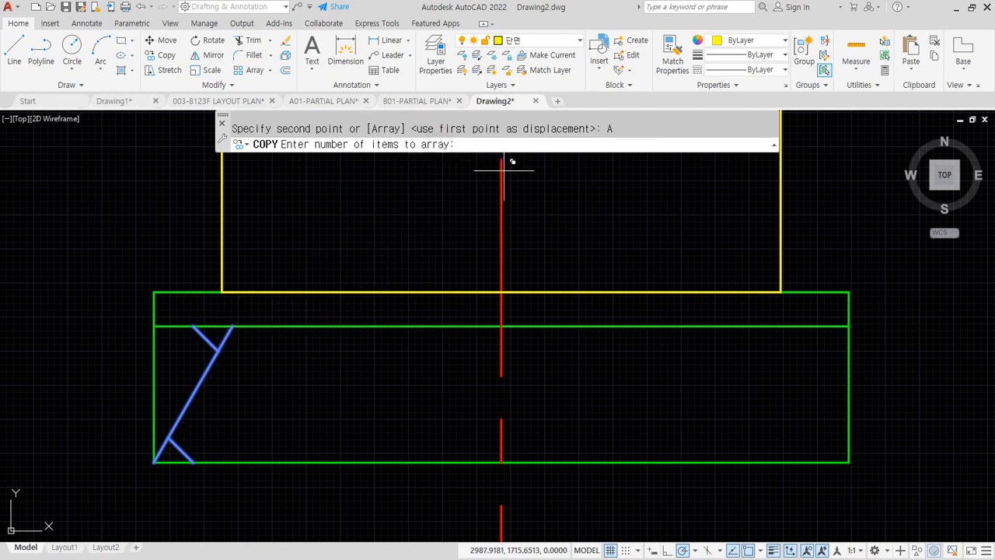
text(5)
key(Return)
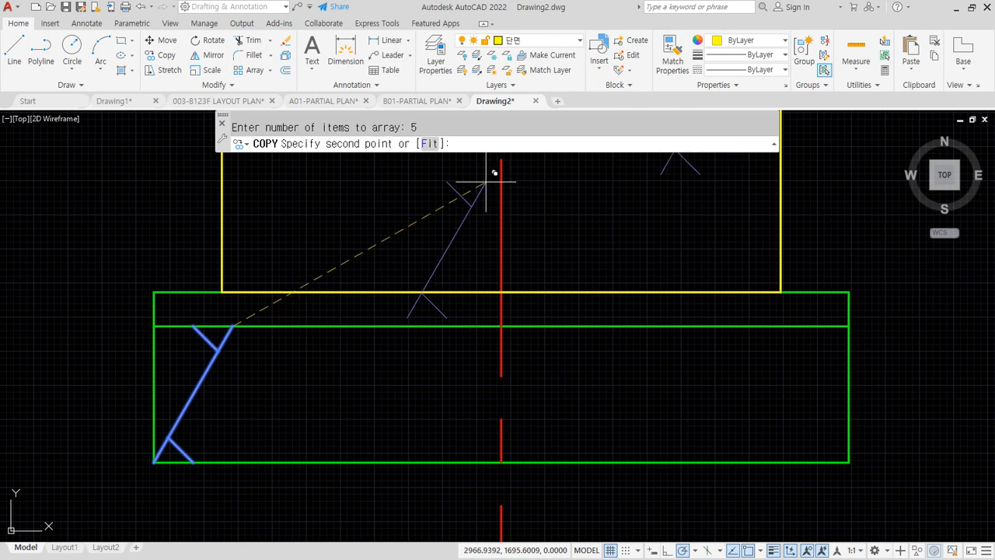
text(F)
key(Return)
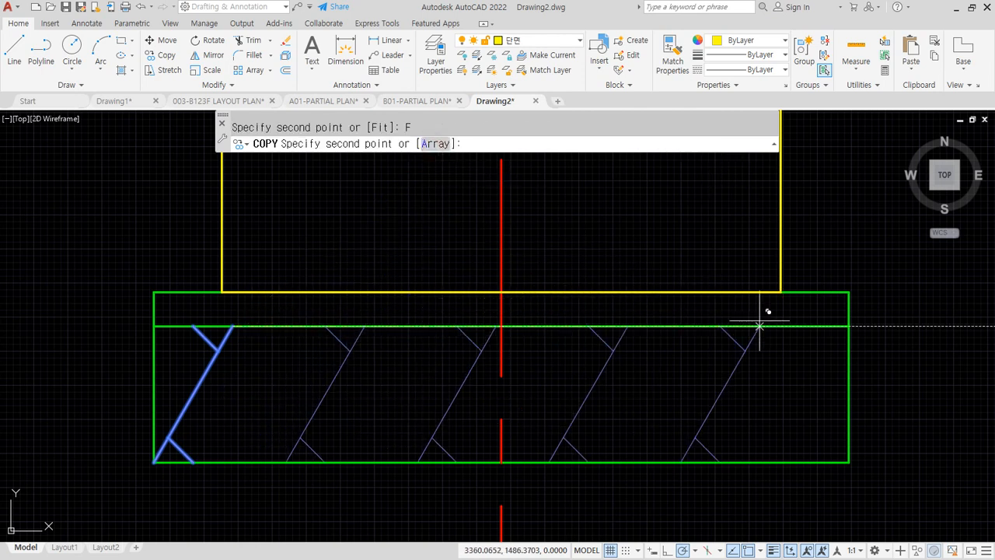
click(849, 326)
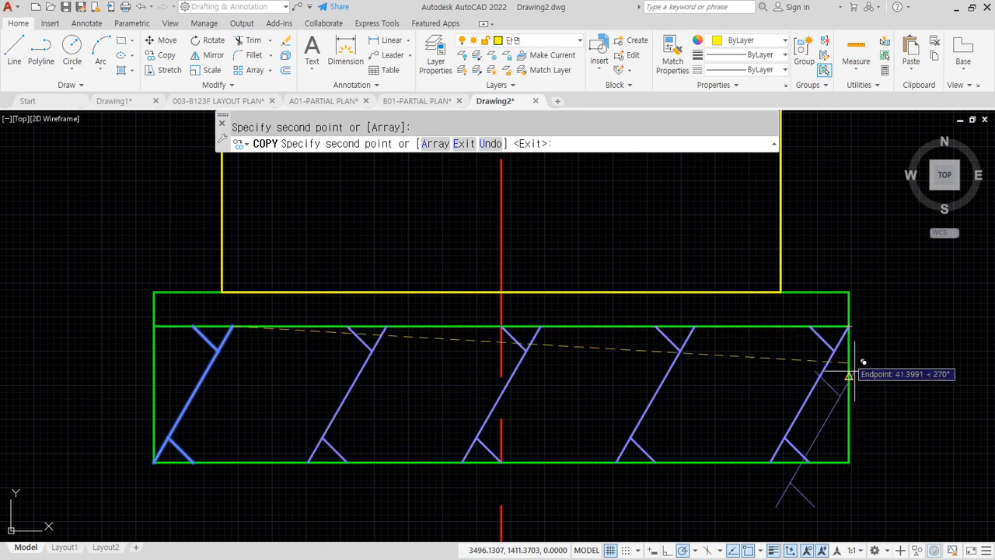
key(Return)
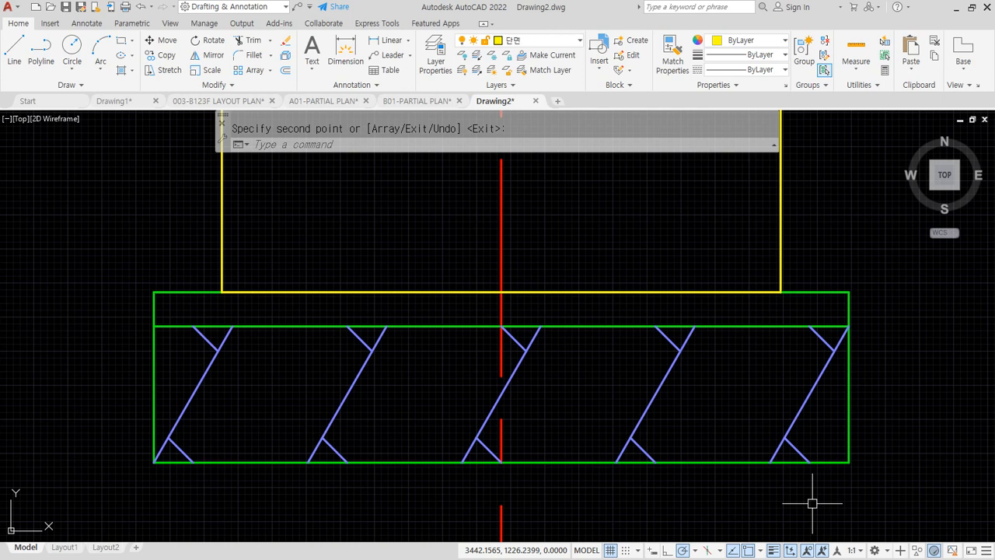
Switch to the browser's reference image, examine the 450 height and the stepped wall top of the first section, and return to AutoCAD
key(alt+Tab)
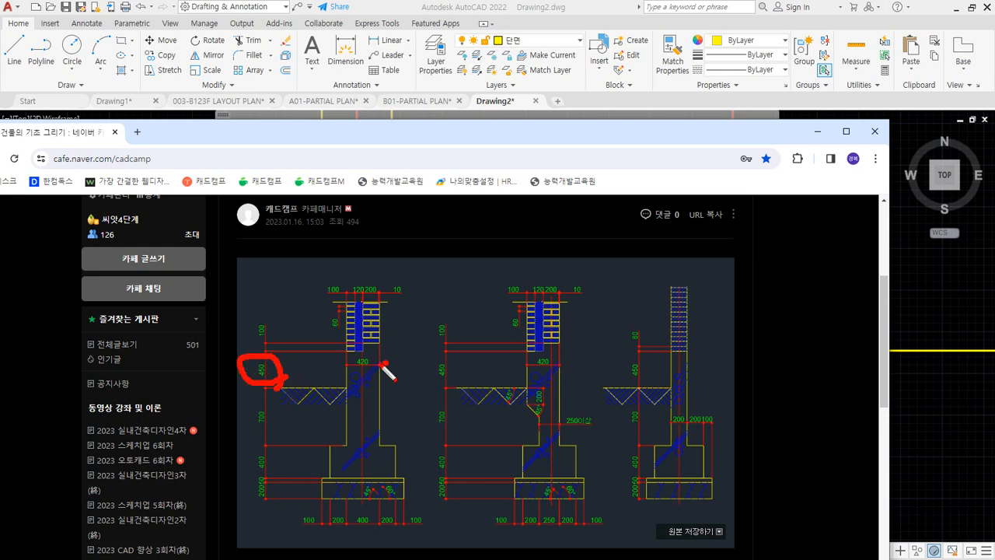
drag(382, 363, 381, 338)
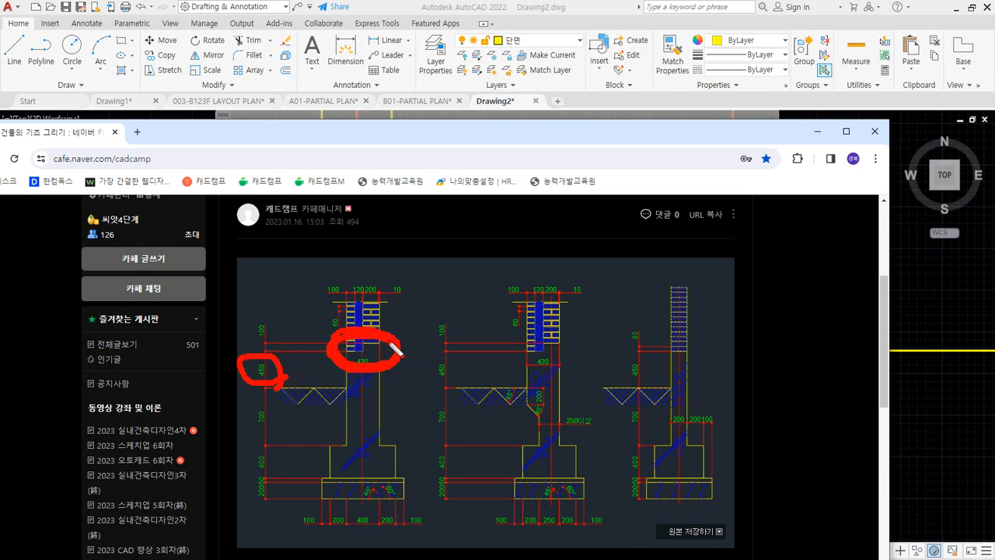
key(Escape)
drag(610, 134, 0, 141)
click(178, 284)
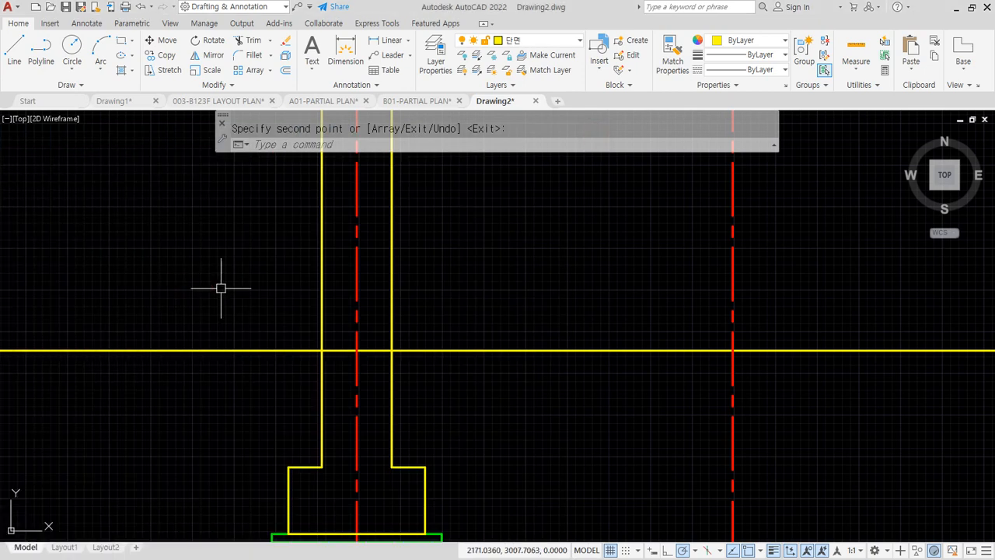
Offset the horizontal ground line 450 upward
text(o)
key(Return)
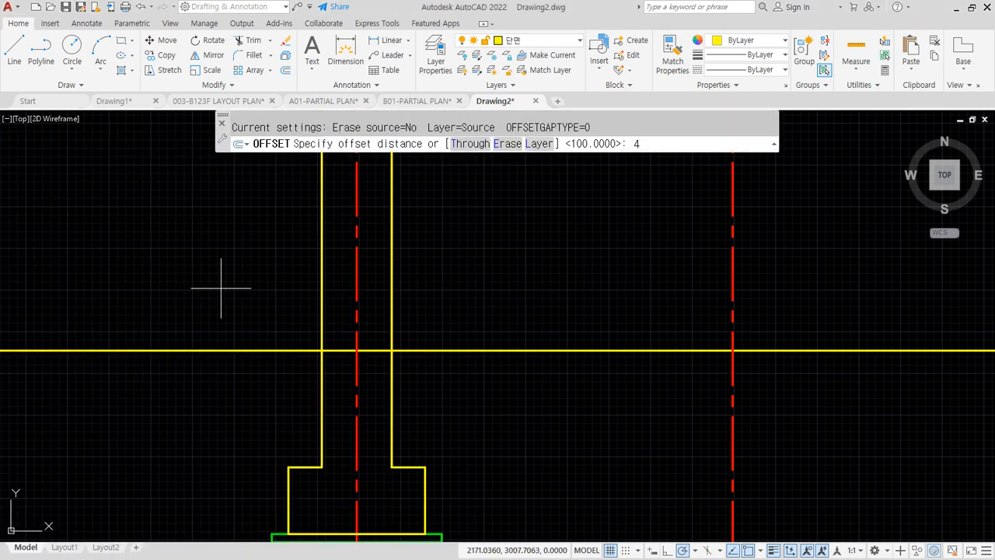
key(Return)
click(226, 350)
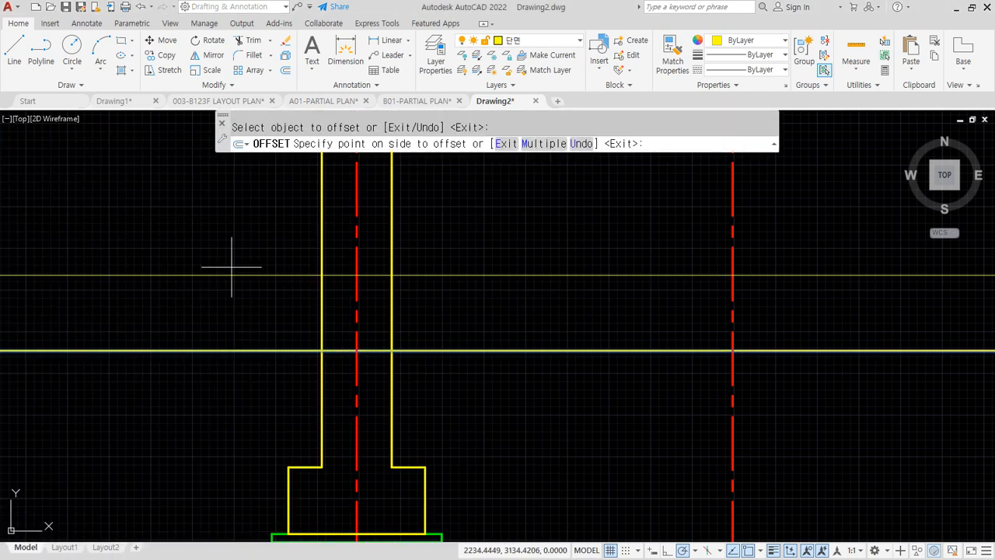
click(231, 271)
key(Escape)
Trim the part of the ground line that crosses the inside of the first section's wall
text(tr)
key(space)
click(367, 350)
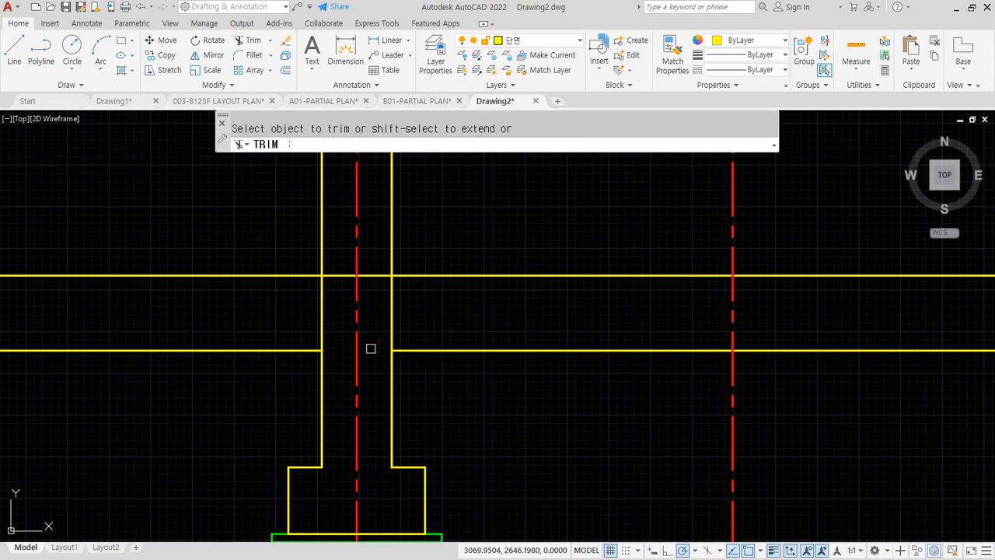
key(space)
Trim the upper horizontal line on both sides of the wall and erase its leftover piece beyond the second centre line
text(tr)
key(space)
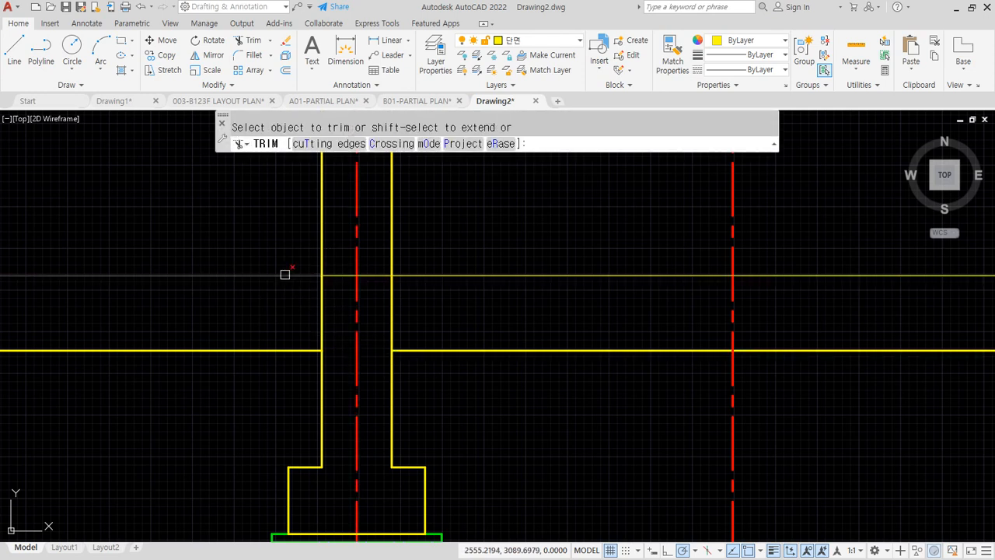
click(284, 274)
click(500, 274)
key(Escape)
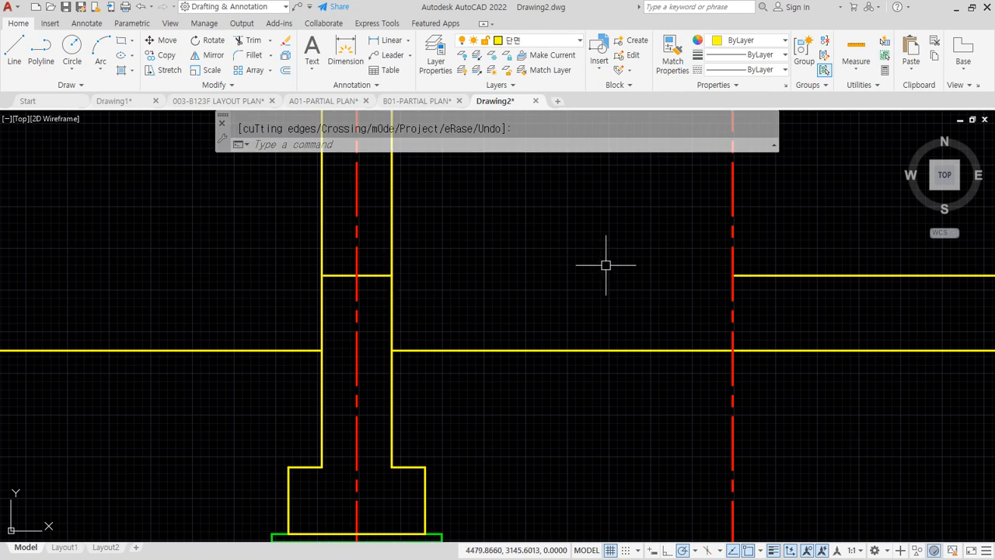
click(815, 275)
text(e)
key(space)
scroll(371, 295, up, 3)
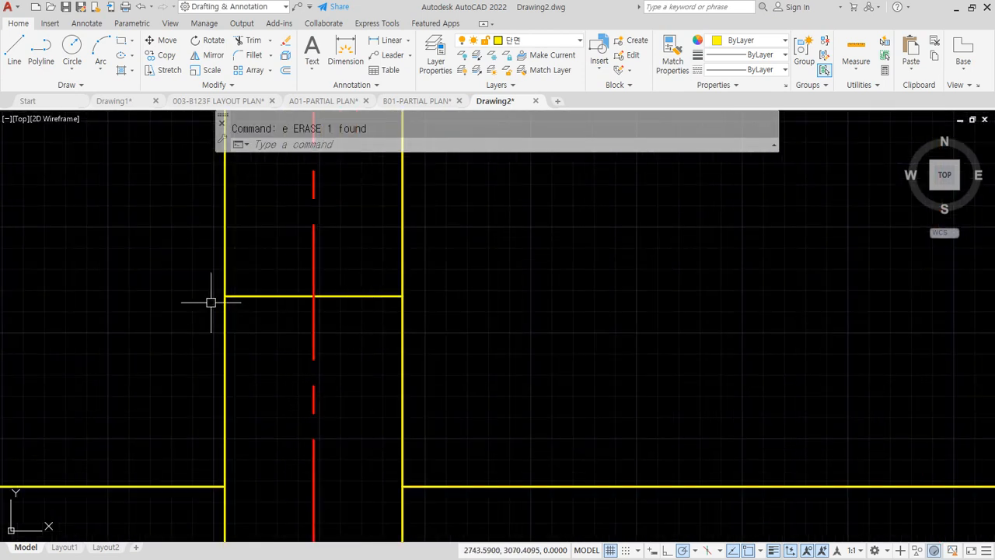
mouse_move(362, 296)
middle_down()
mouse_move(362, 337)
mouse_move(349, 329)
middle_up()
drag(339, 286, 380, 267)
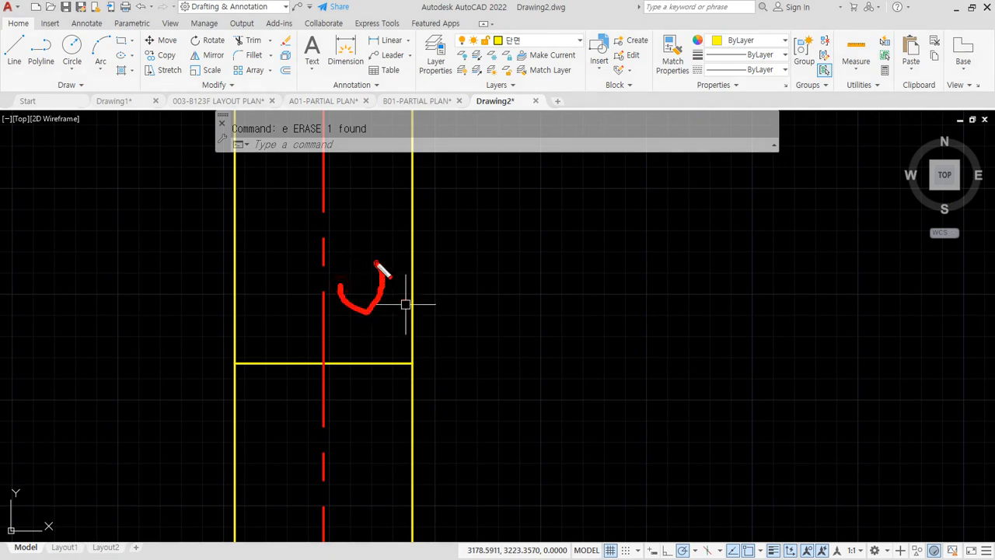
drag(311, 296, 286, 223)
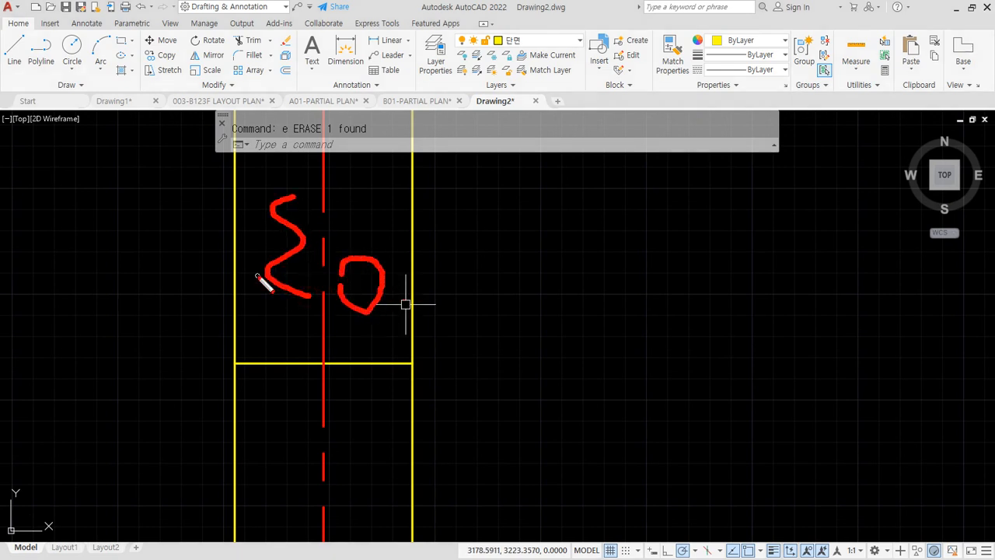
drag(257, 275, 230, 255)
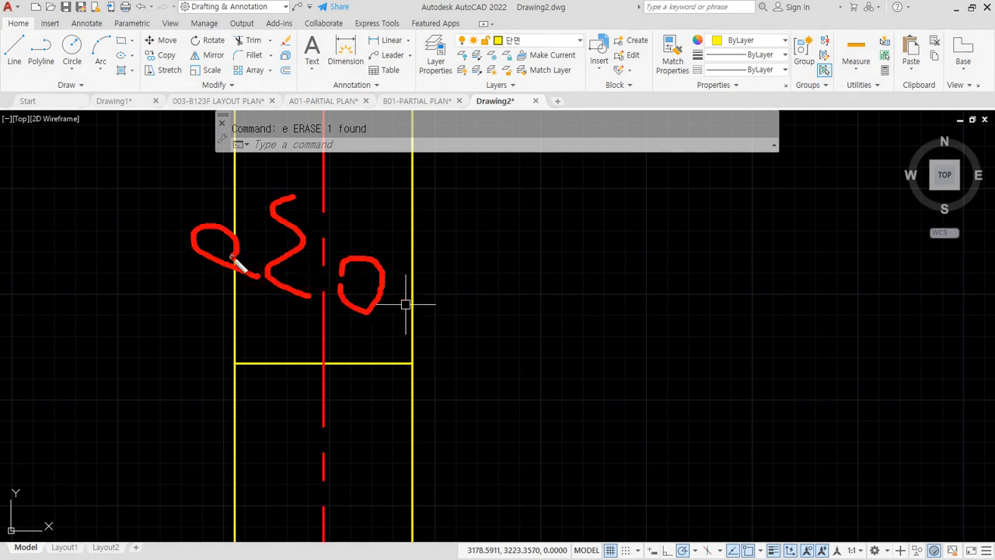
drag(393, 306, 340, 251)
mouse_move(353, 290)
mouse_down()
mouse_move(368, 255)
mouse_move(463, 247)
mouse_up()
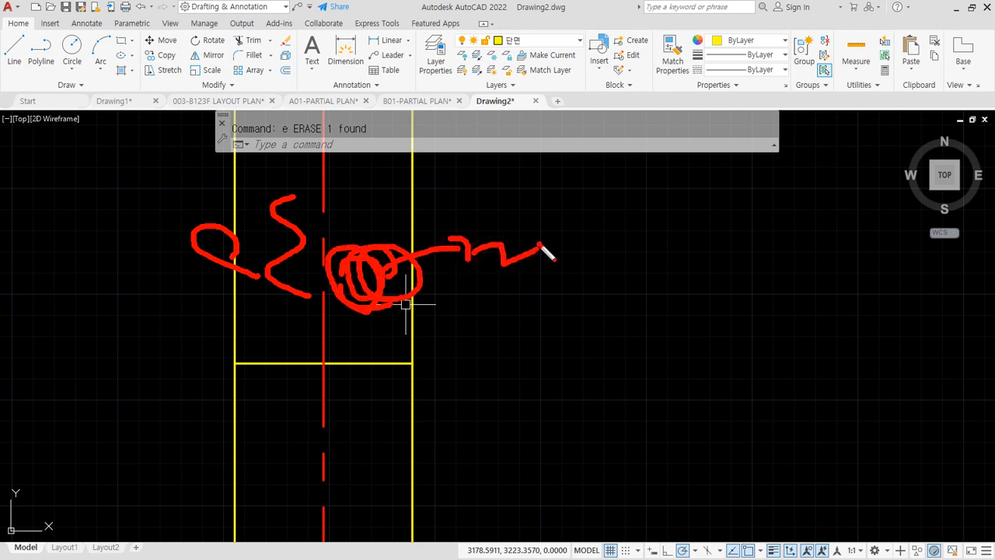
key(Escape)
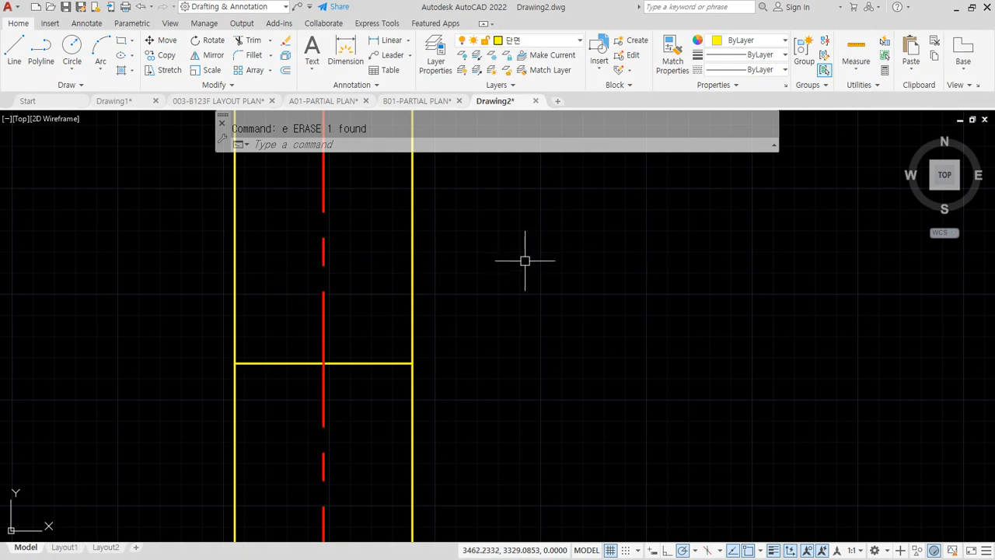
Offset the wall's right edge 200 inward
text(o)
key(Return)
text(200)
key(Return)
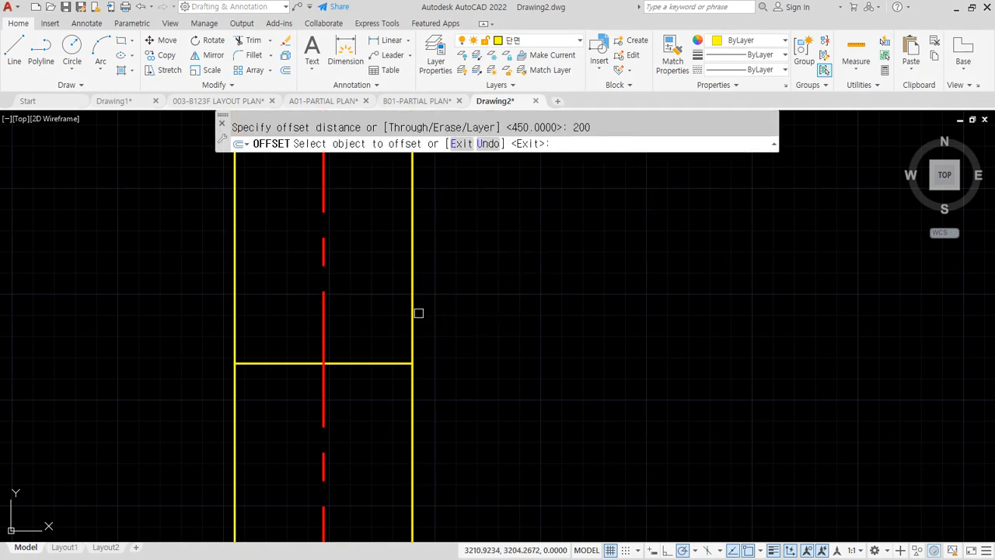
click(411, 312)
click(360, 329)
key(Return)
Offset the horizontal line across the top of the foundation wall 100 upward
scroll(334, 381, up, 2)
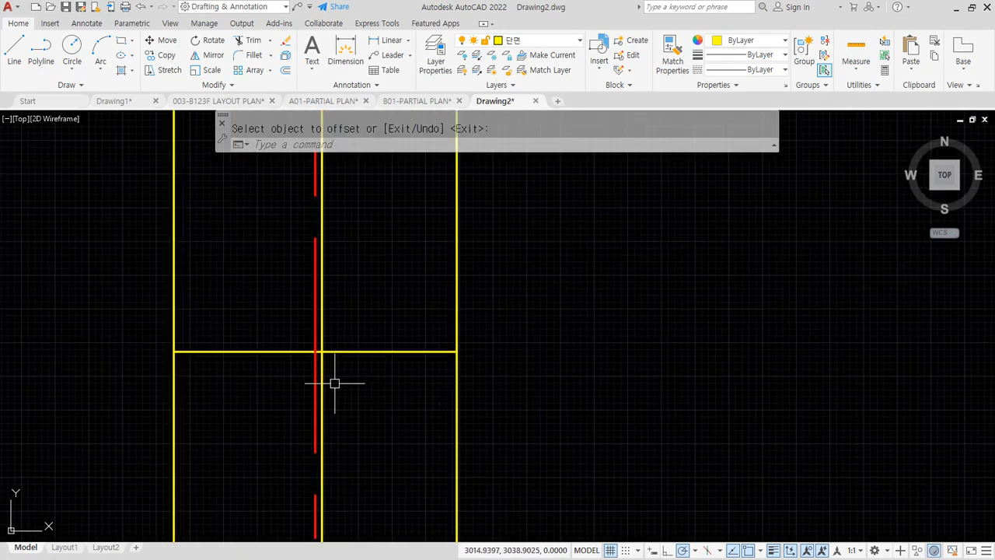
key(Return)
key(Return)
text(1)
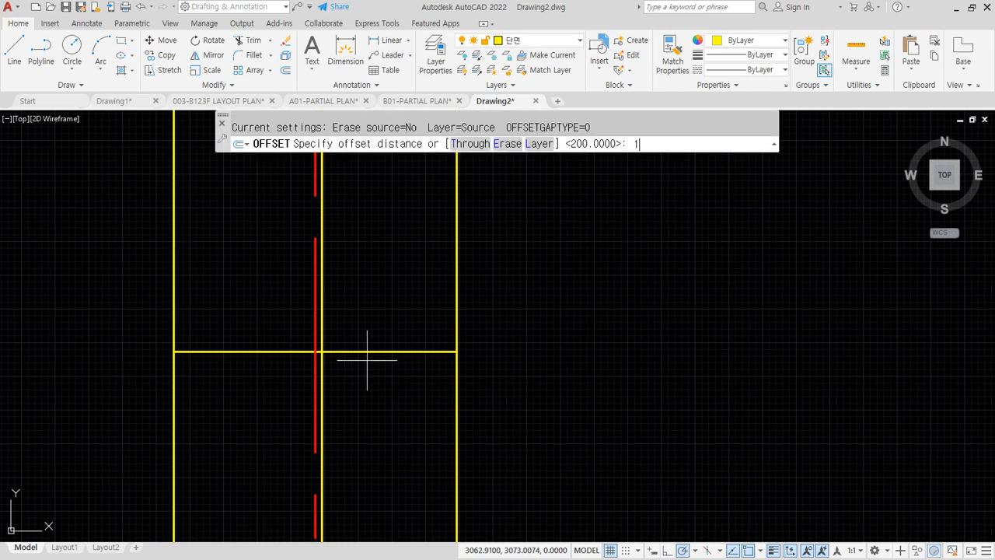
text(00)
key(Return)
click(378, 352)
click(385, 301)
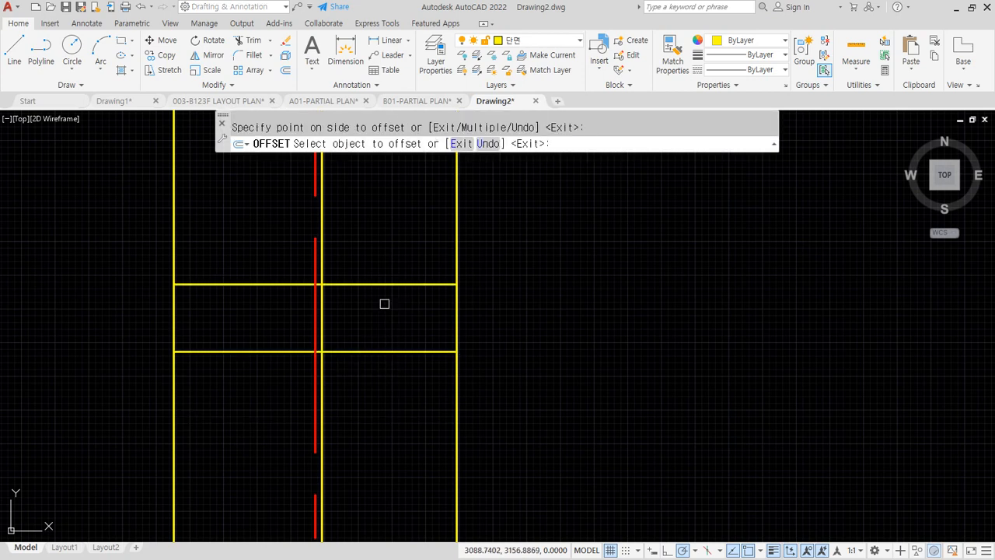
key(Return)
Trim the crossing lines into a step: lower level on the left, raised level on the right, joined by the inner vertical line
text(tr)
key(Return)
click(384, 352)
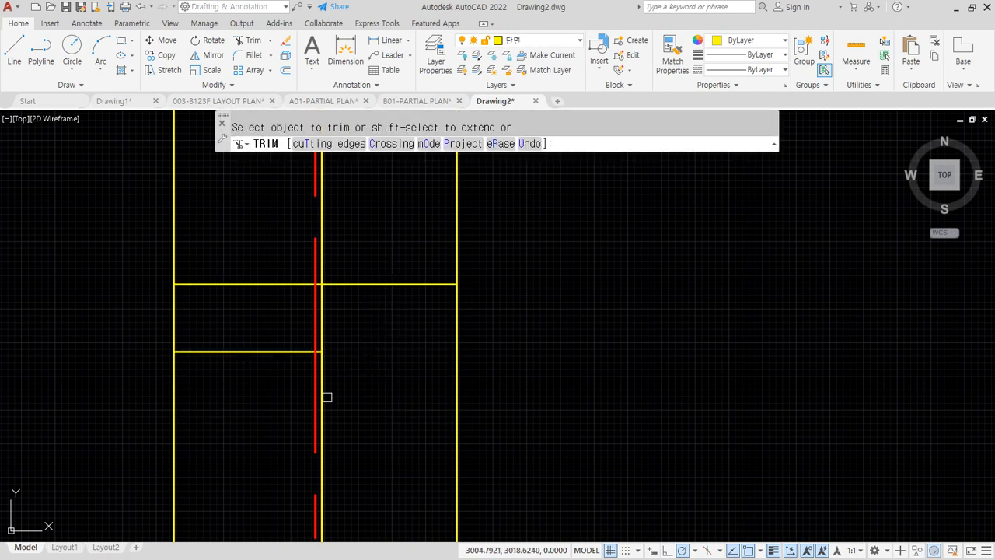
click(275, 284)
scroll(289, 283, up, 4)
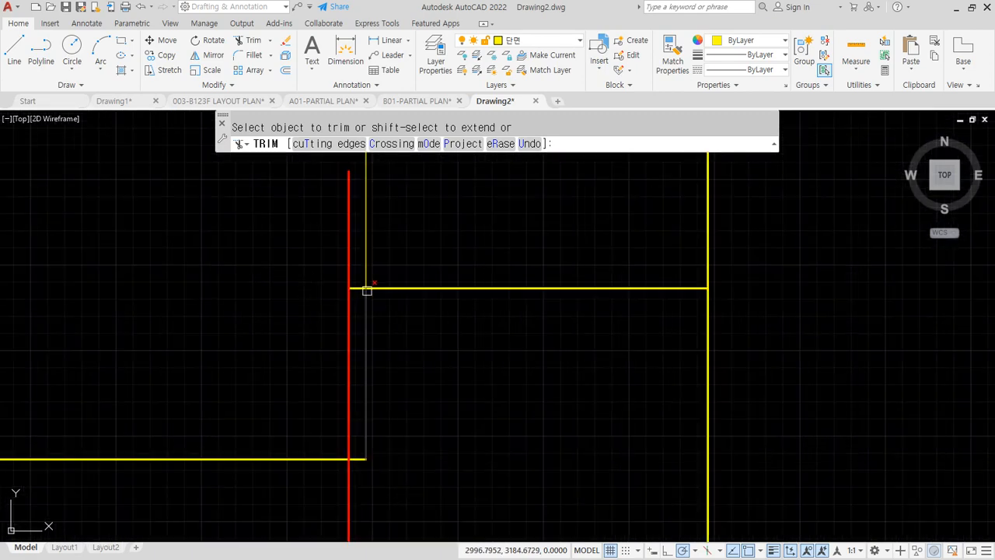
click(357, 288)
key(Return)
scroll(472, 403, down, 4)
middle_drag(465, 432, 362, 169)
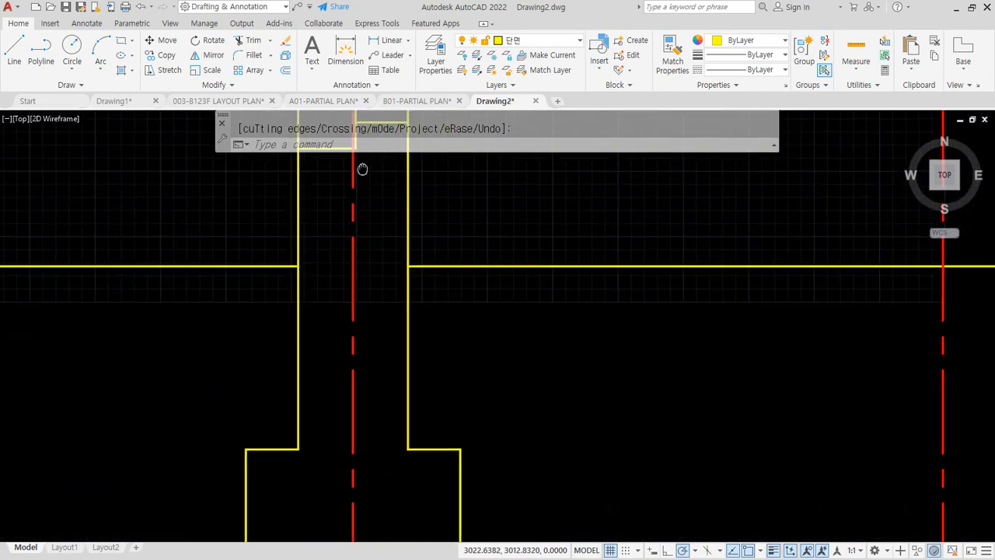
scroll(366, 286, down, 5)
scroll(373, 324, up, 10)
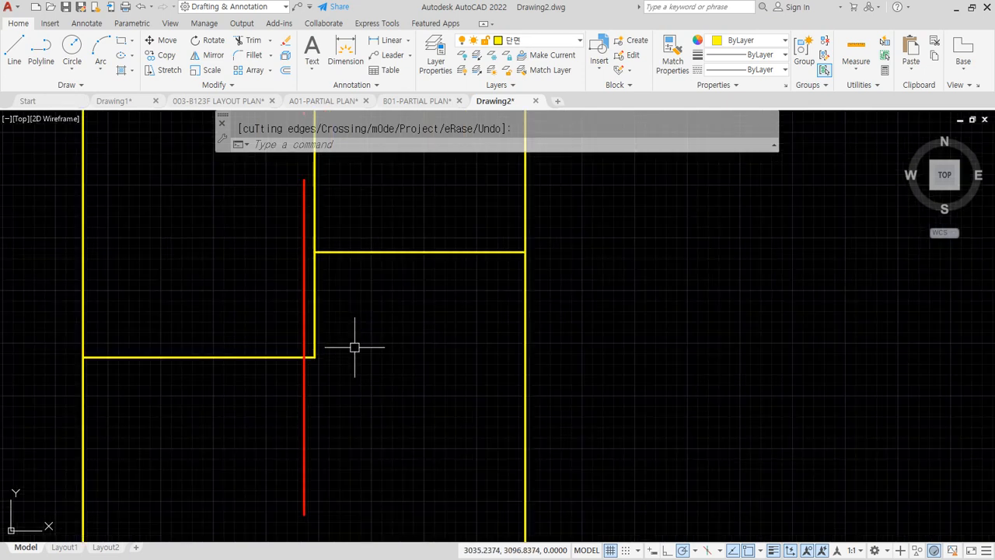
middle_drag(355, 347, 441, 330)
mouse_move(209, 341)
mouse_down()
mouse_move(137, 341)
mouse_move(237, 343)
mouse_up()
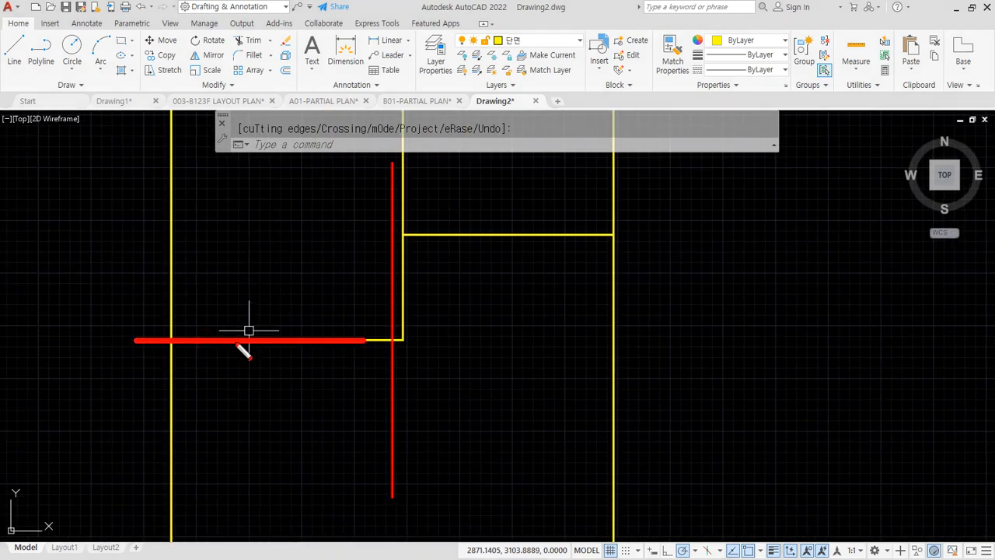
drag(78, 294, 84, 378)
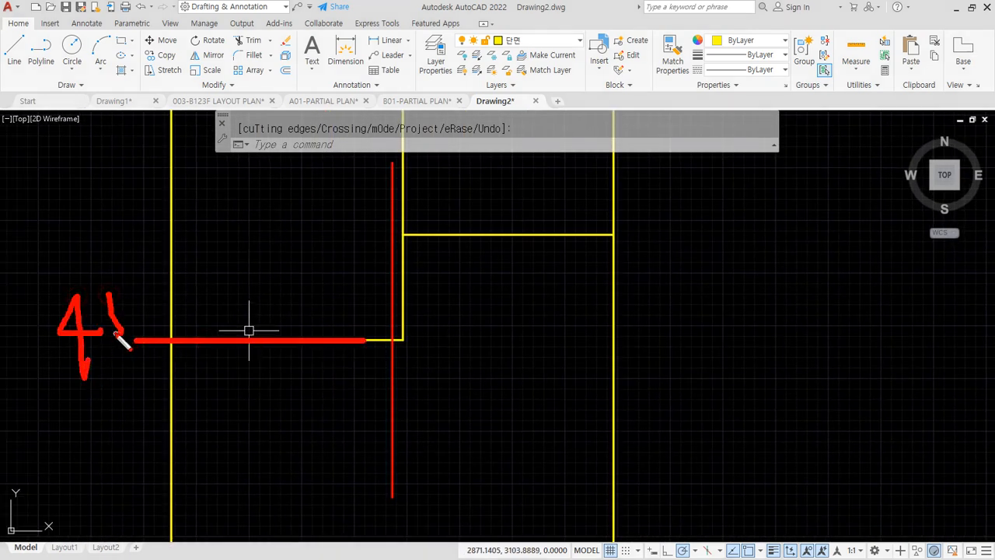
mouse_move(415, 286)
mouse_down()
mouse_move(454, 306)
mouse_move(622, 308)
mouse_up()
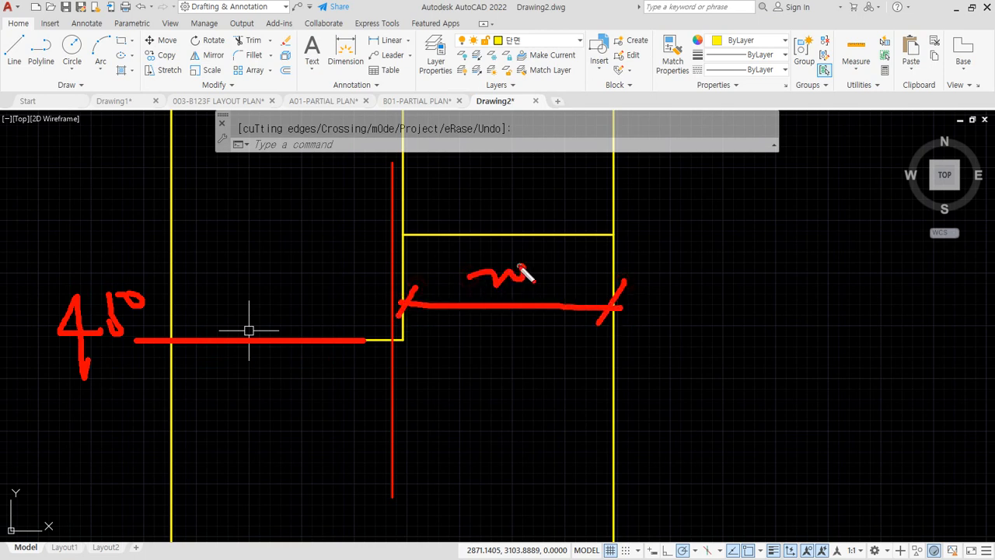
Check the wall layer widths at the top of the section in the reference image and return to the drawing
drag(398, 334, 398, 246)
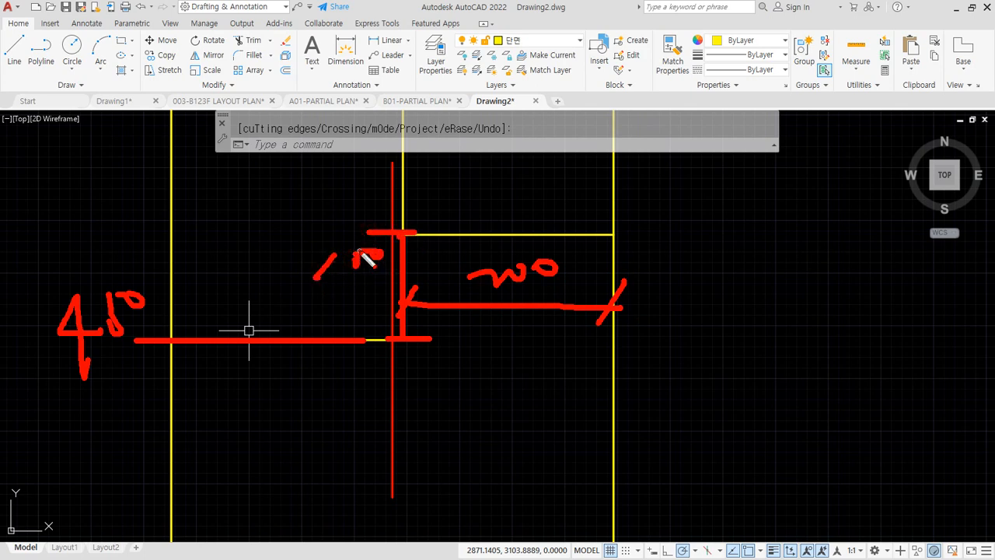
key(Escape)
drag(0, 143, 550, 137)
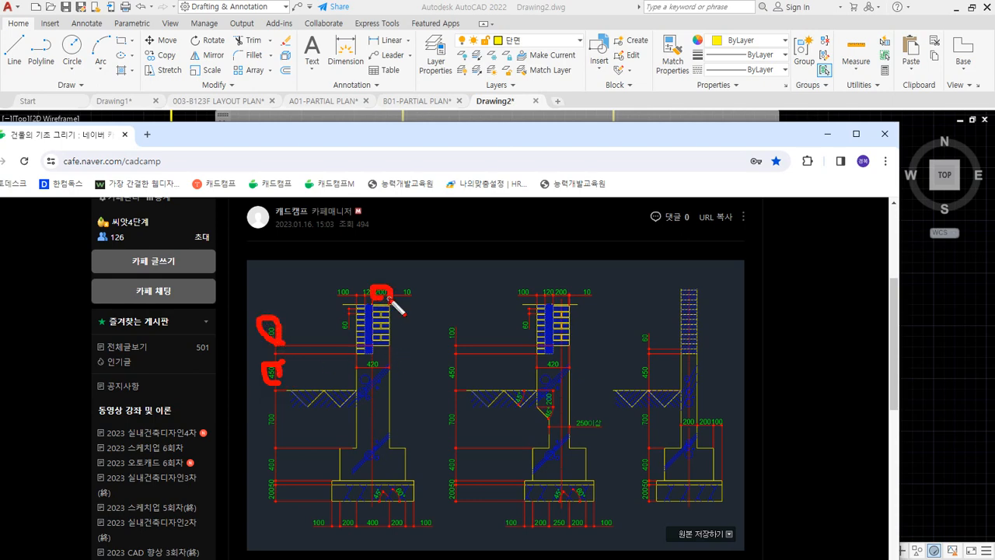
mouse_move(514, 140)
mouse_down()
mouse_move(145, 155)
mouse_move(0, 102)
mouse_up()
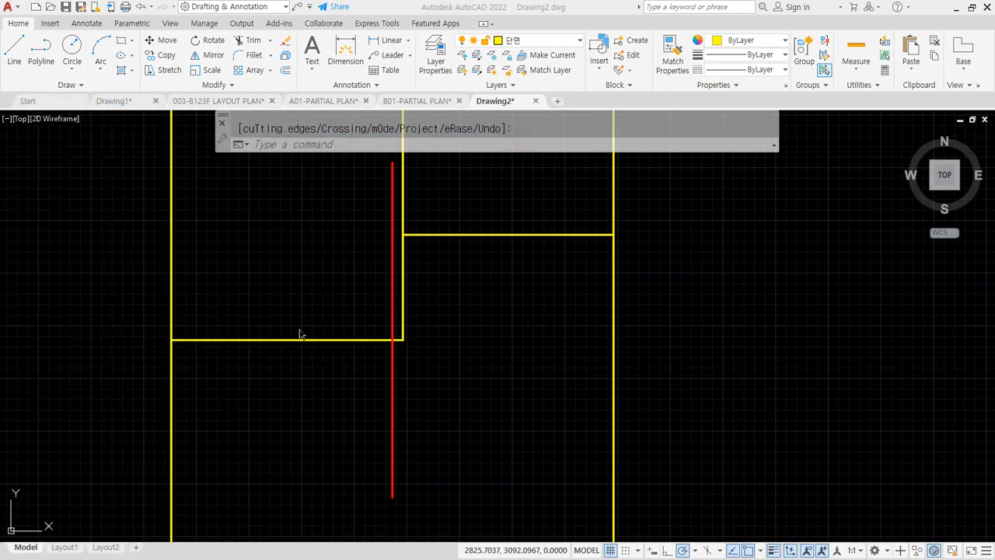
Offset the inner vertical line of the wall step 120 toward the outer face to bound the insulation layer
scroll(417, 328, down, 2)
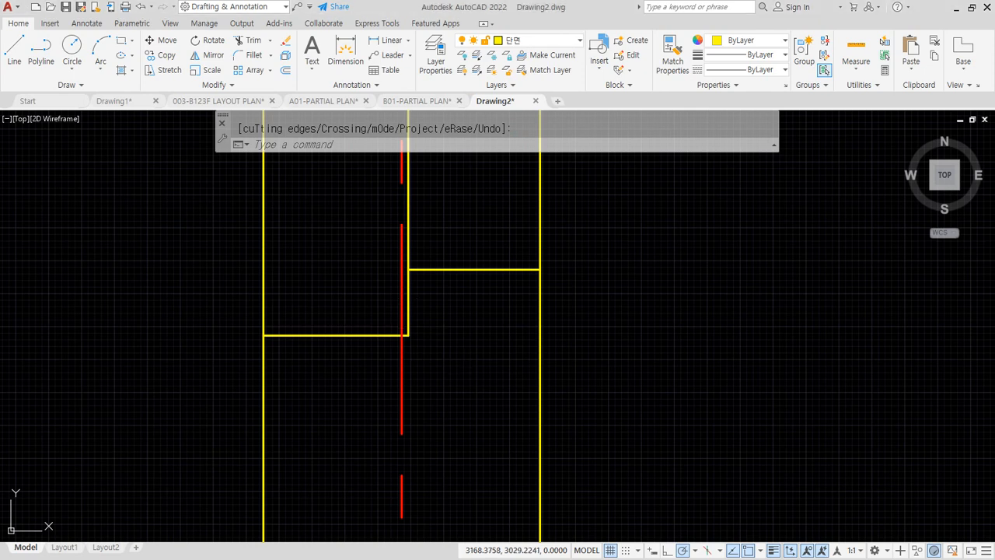
scroll(487, 427, down, 2)
middle_drag(487, 426, 542, 284)
scroll(542, 285, down, 2)
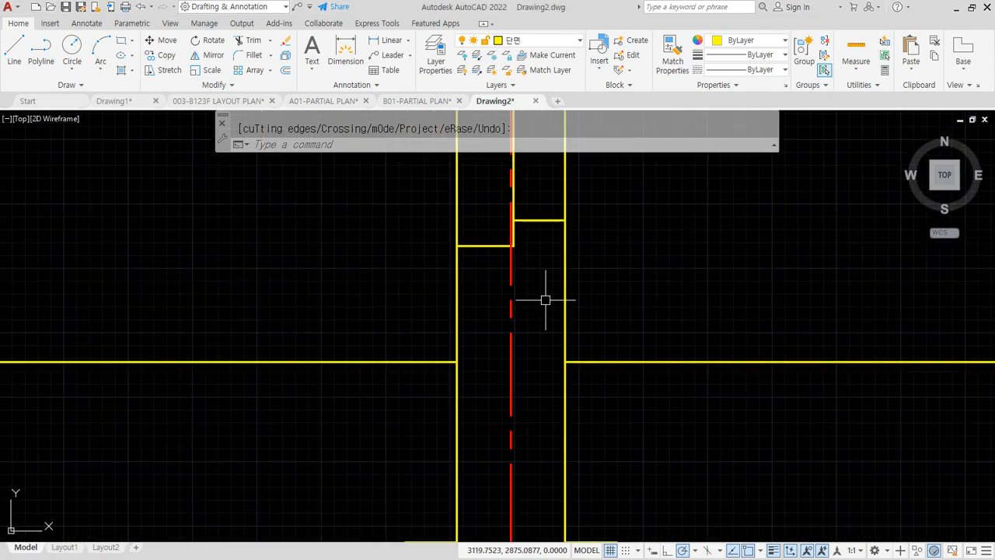
middle_drag(705, 260, 655, 332)
click(680, 300)
click(608, 279)
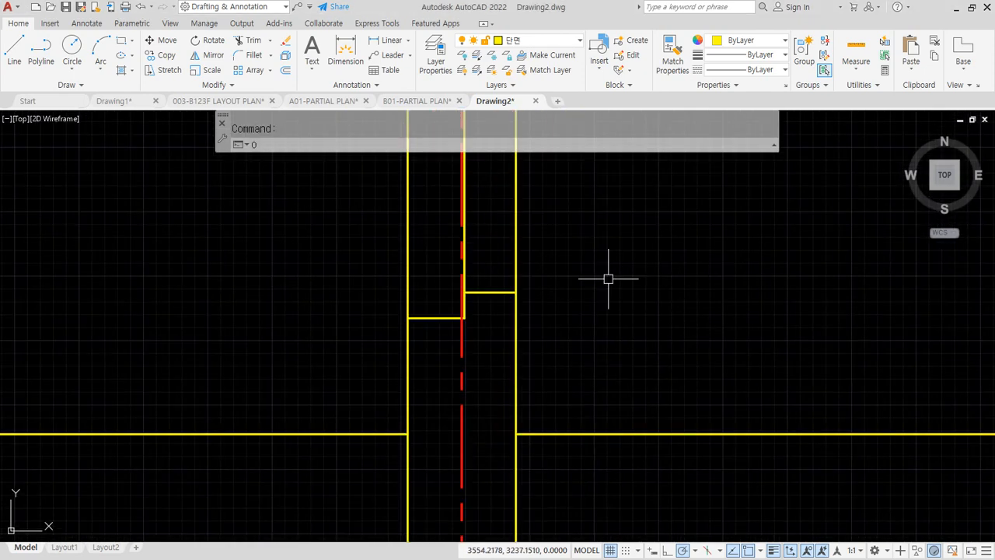
text(o)
key(Return)
text(120)
key(Return)
scroll(465, 272, up, 2)
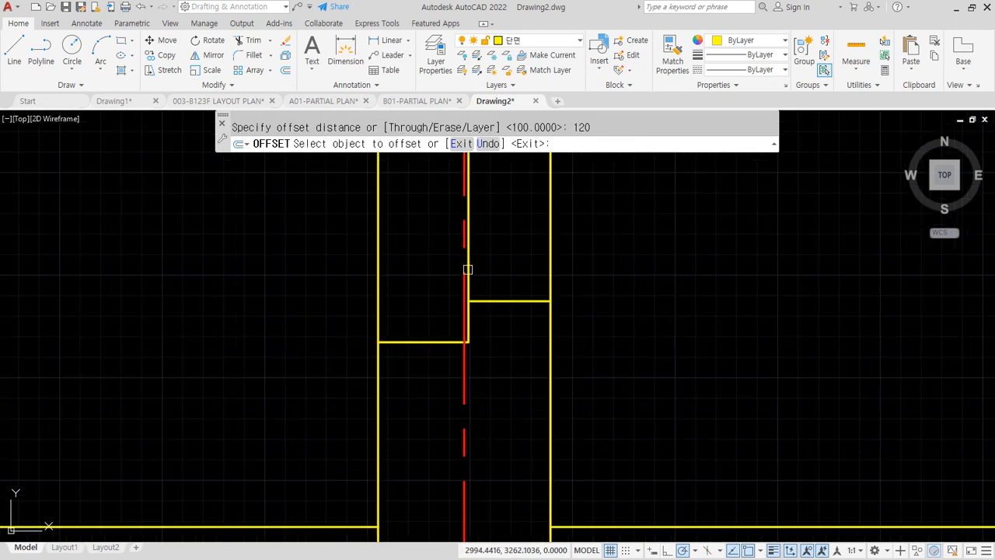
click(466, 338)
click(403, 264)
key(Return)
middle_drag(500, 293, 466, 362)
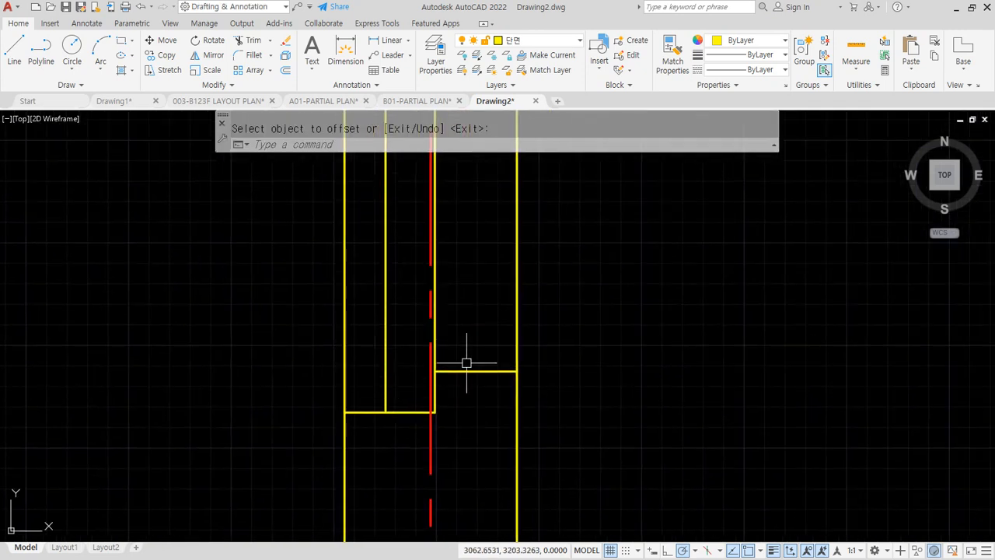
drag(445, 335, 505, 330)
drag(435, 294, 490, 285)
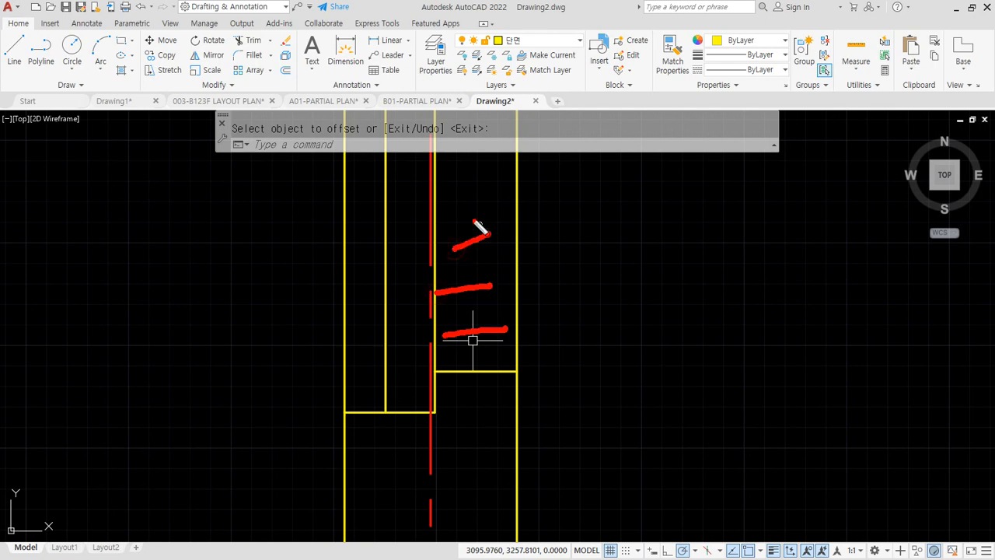
mouse_move(423, 377)
mouse_down()
mouse_move(390, 340)
mouse_move(414, 227)
mouse_up()
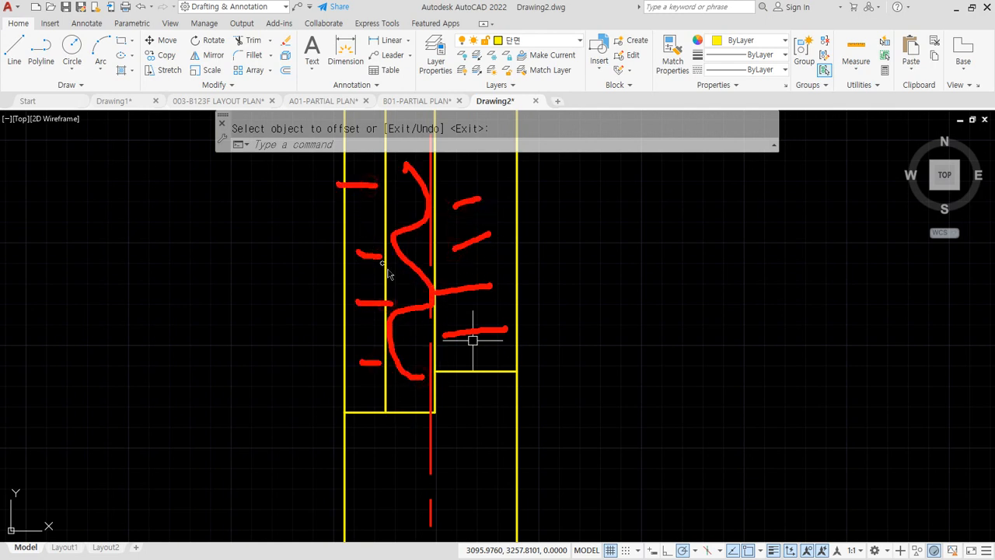
key(Escape)
Offset the insulation layer's outer boundary line 60 inward to create a centre line for the insulation
scroll(469, 364, up, 2)
key(Return)
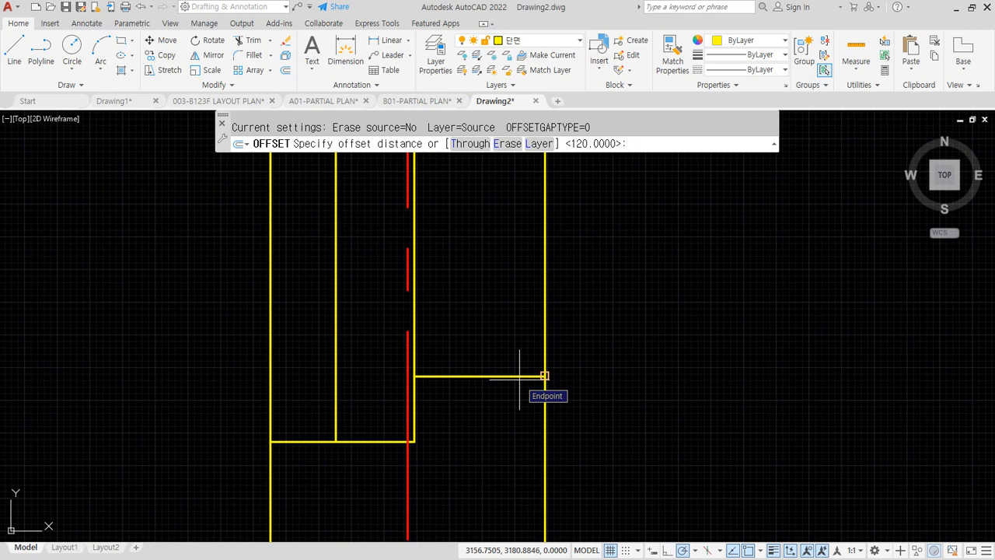
text(60)
key(Return)
click(336, 355)
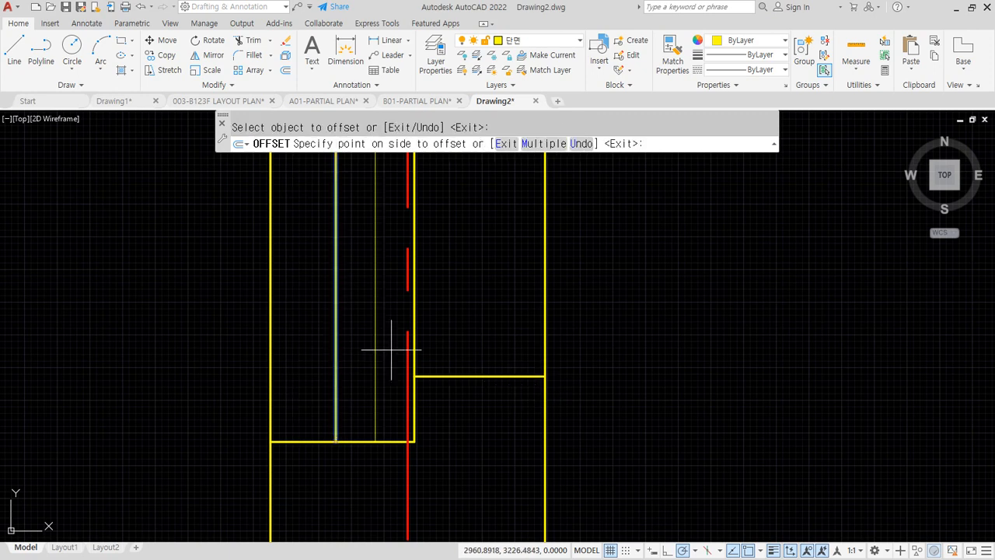
click(380, 371)
key(Escape)
Move the insulation's centre line to the 해칭 layer and give it the BATTING linetype
click(377, 372)
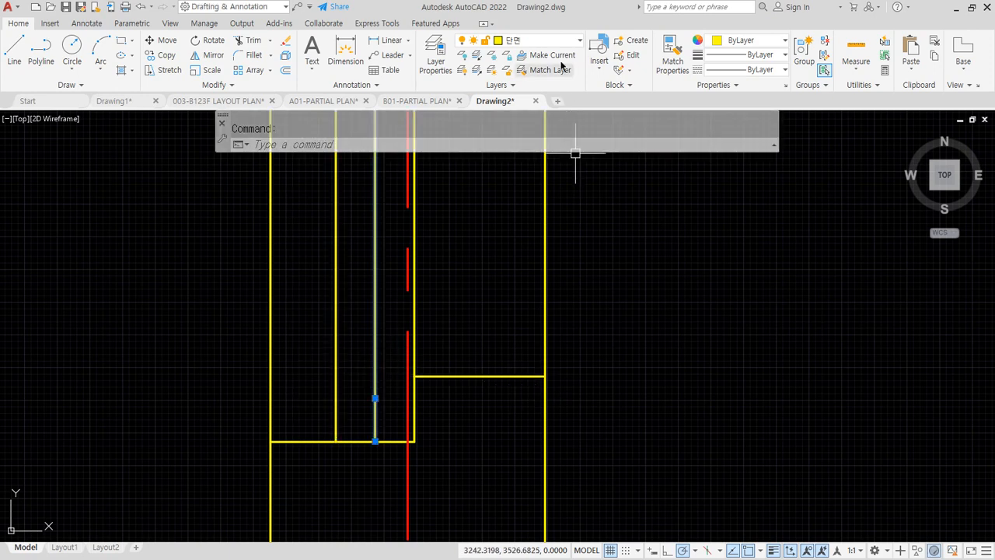
click(547, 43)
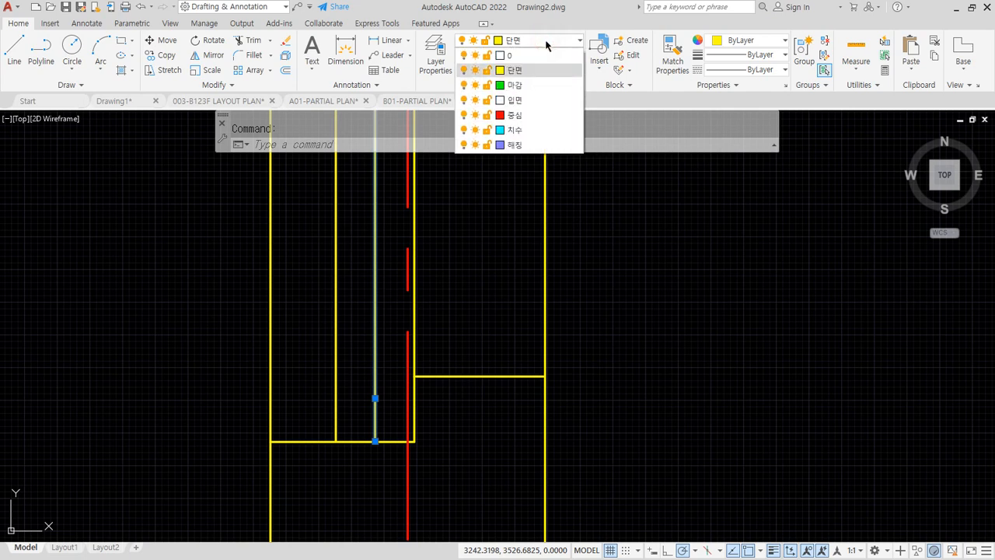
click(516, 145)
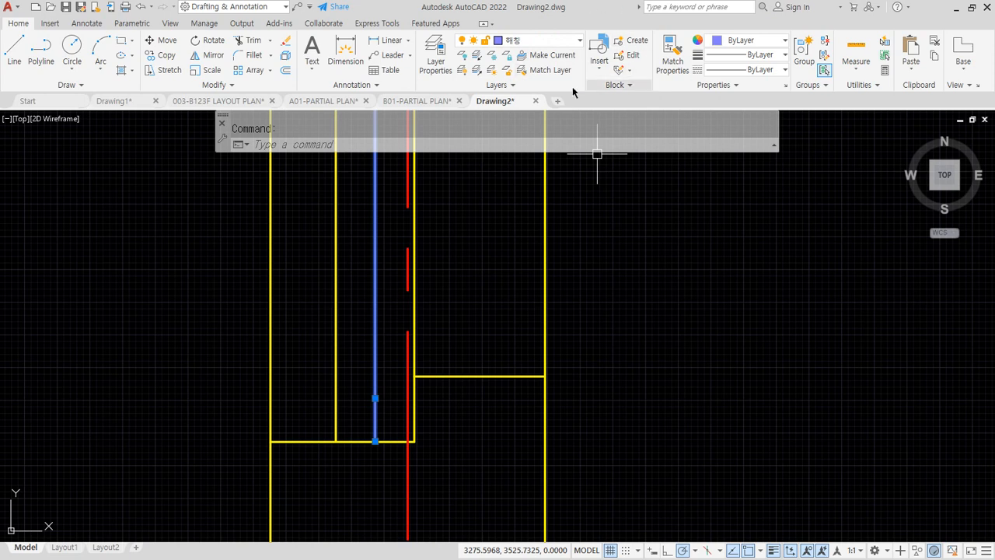
click(742, 69)
click(742, 115)
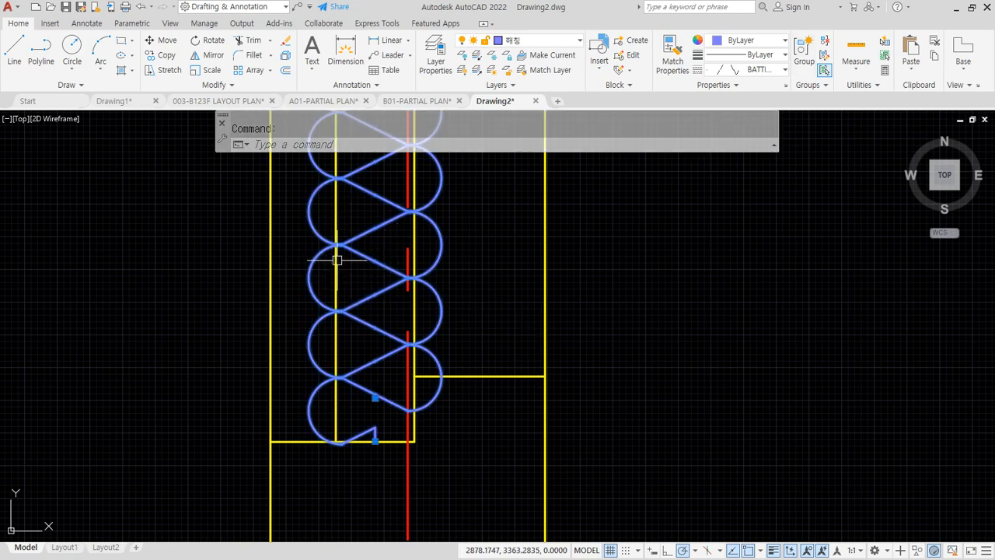
Try linetype scales 0.5 and 0.8 on the insulation line, and settle on 0.6
key(ctrl+1)
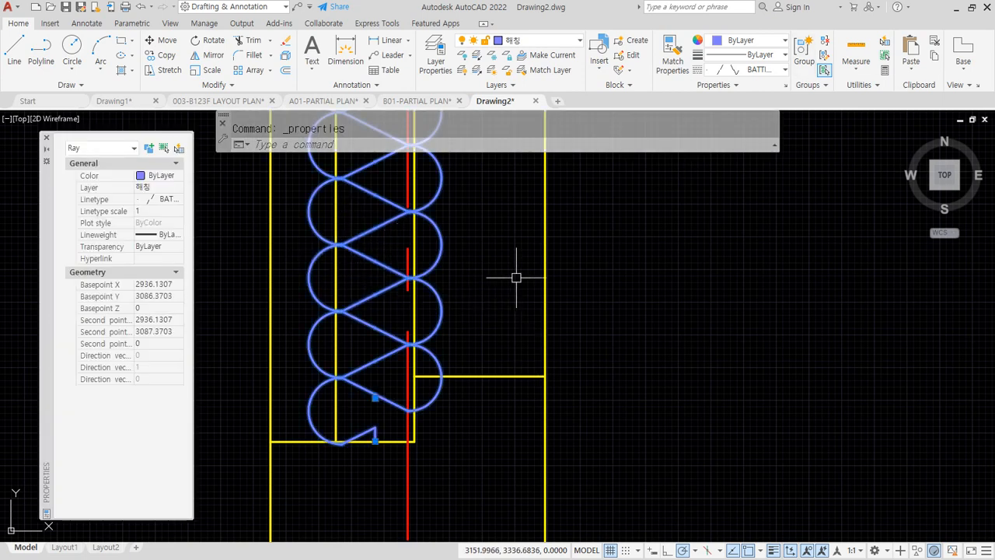
click(157, 212)
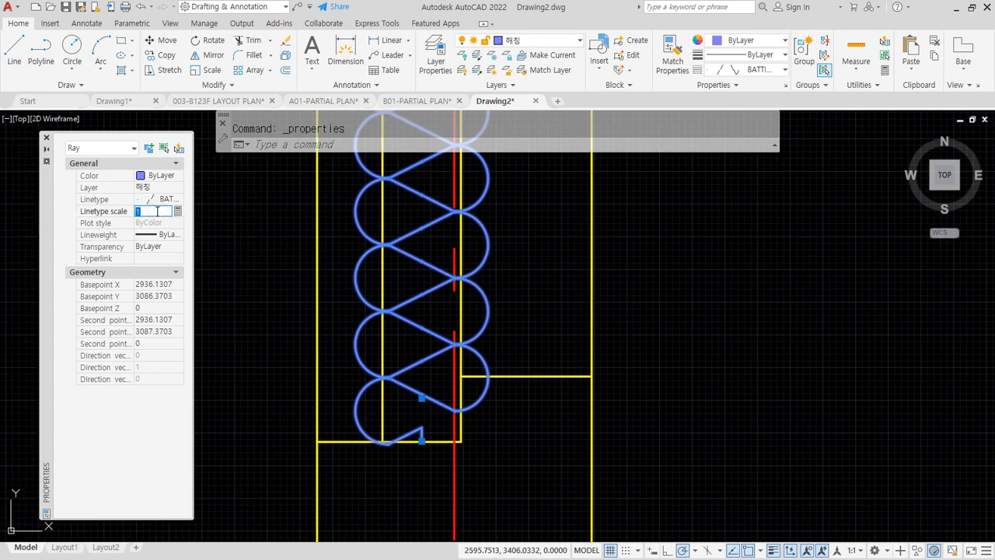
key(Return)
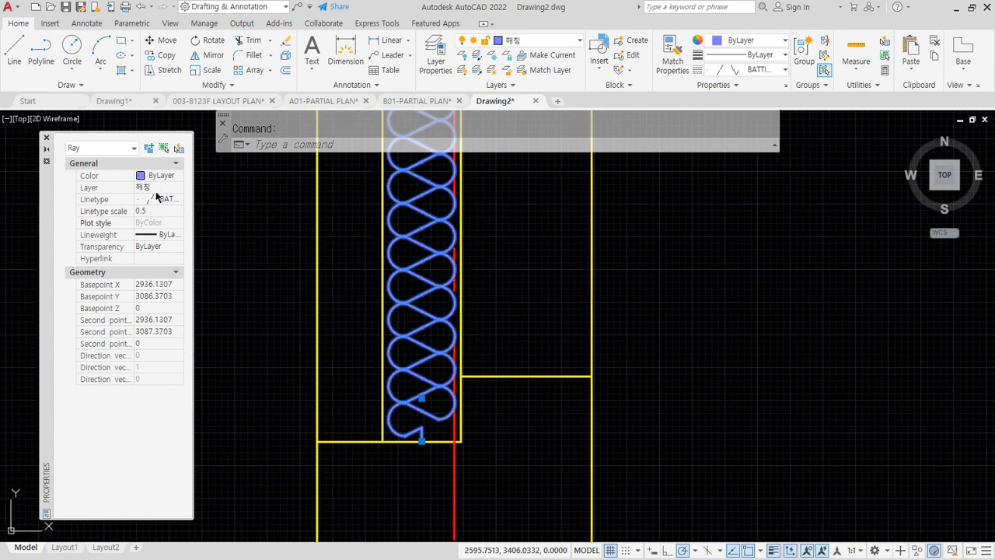
click(148, 211)
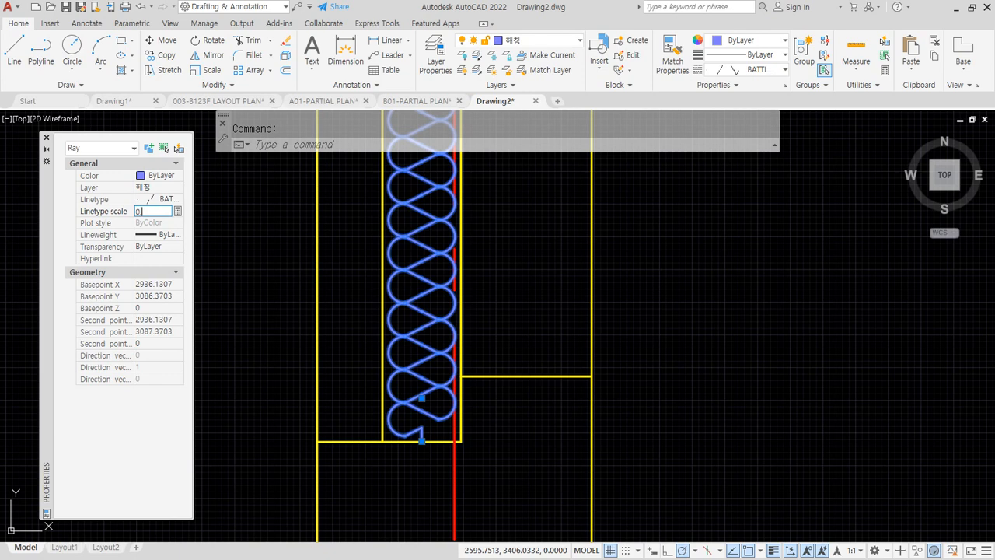
key(Return)
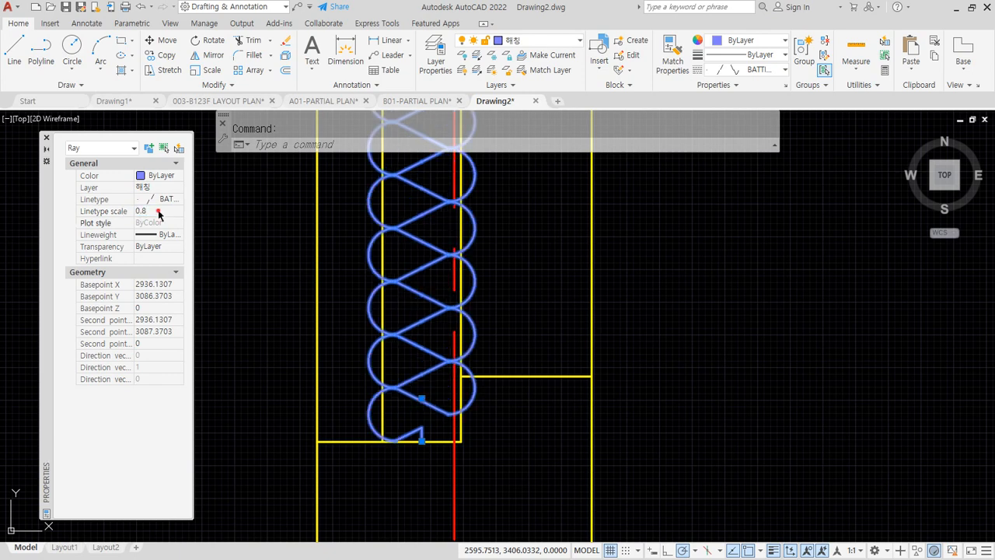
click(158, 212)
text(0.6)
key(Return)
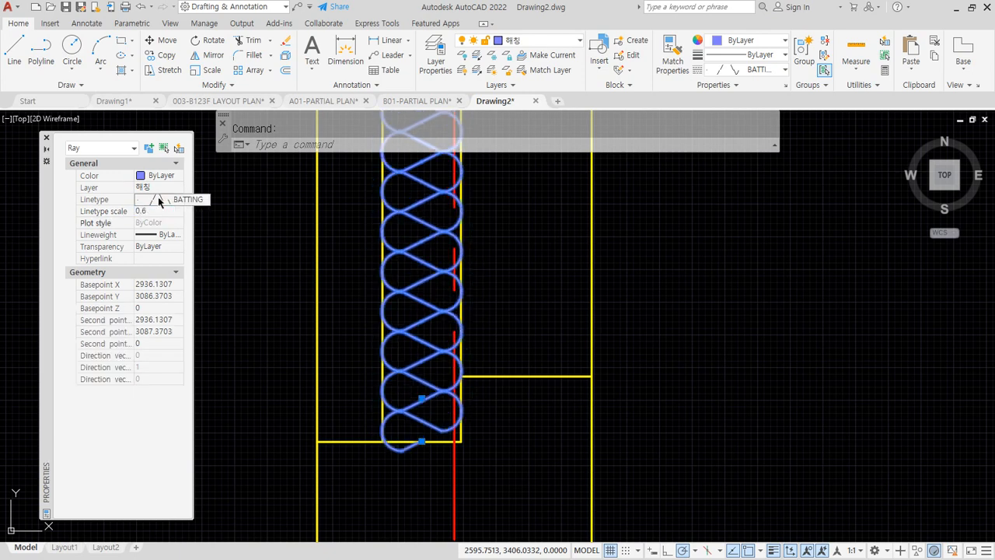
key(Escape)
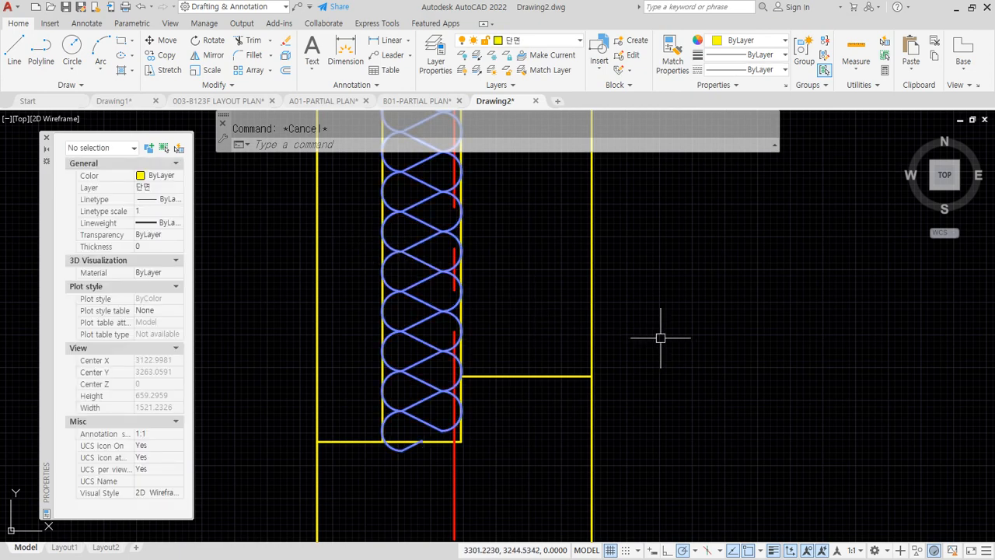
Draw a horizontal line across all the wall layers above the step, extending past both wall faces
scroll(676, 349, down, 4)
middle_drag(627, 298, 483, 300)
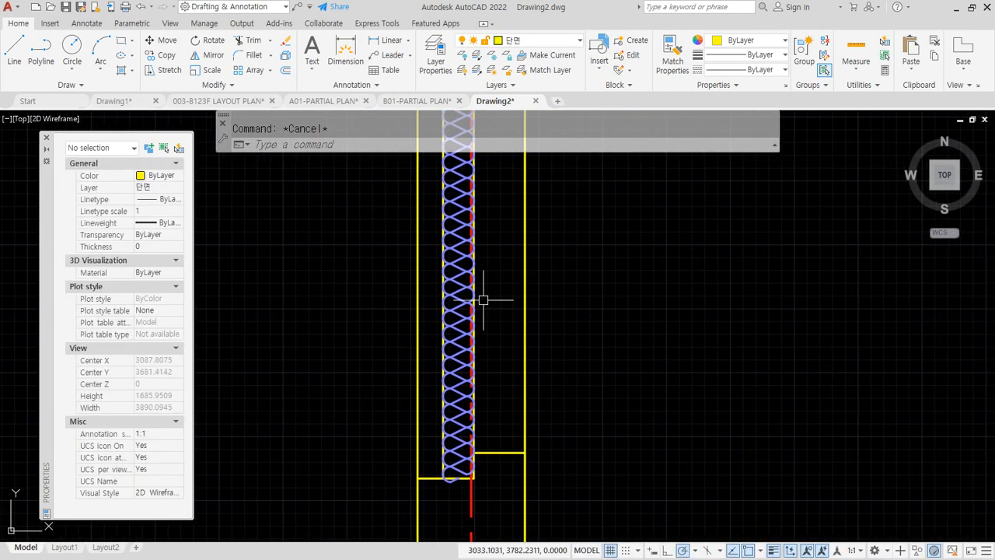
text(l)
key(Return)
click(280, 287)
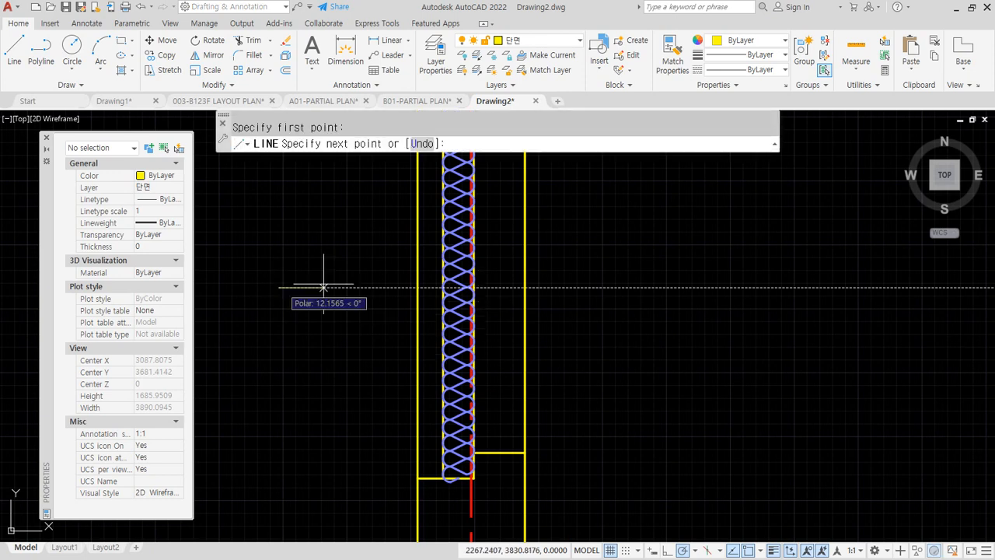
click(714, 282)
key(Return)
Trim the vertical wall lines and the insulation line above the new horizontal line
text(tr)
key(Return)
click(603, 239)
click(370, 241)
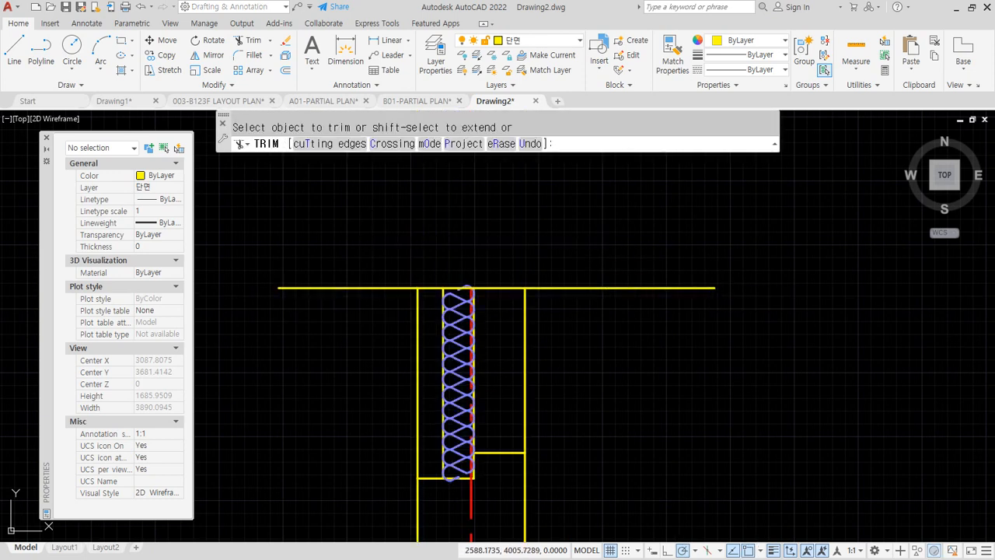
key(Return)
Hatch the 200-wide inner wall layer above the raised step with the AR-BRSTD brick pattern
scroll(503, 437, up, 4)
scroll(529, 422, down, 2)
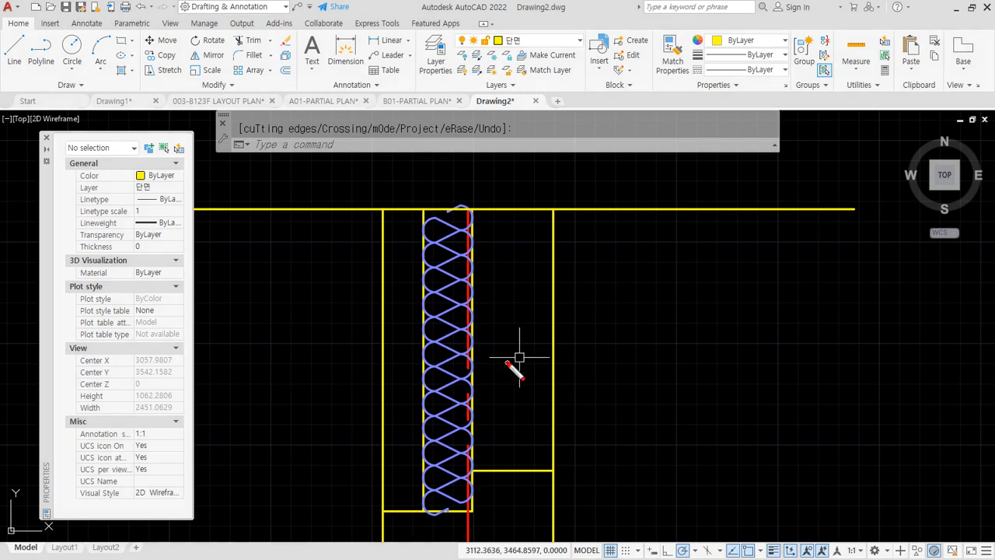
key(Escape)
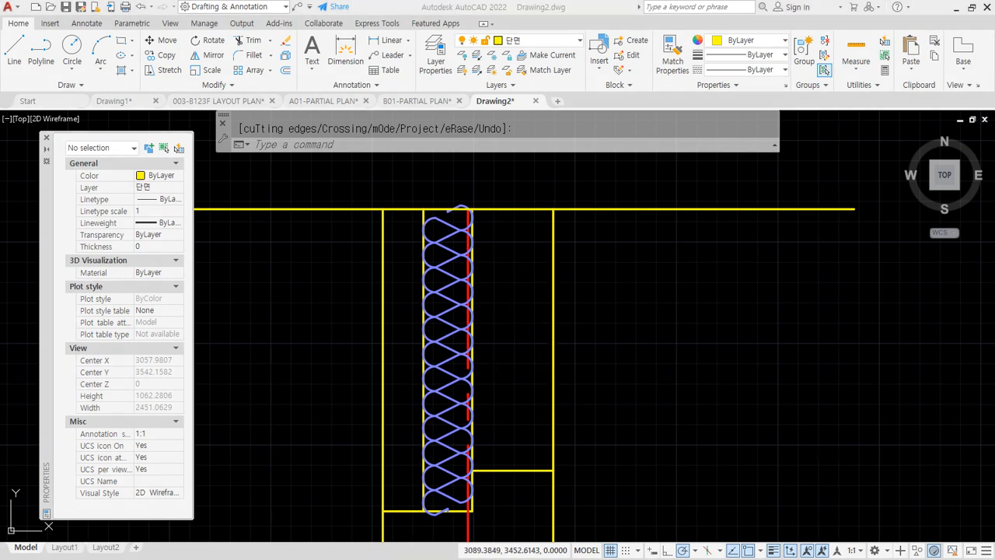
text(h)
key(Return)
click(517, 387)
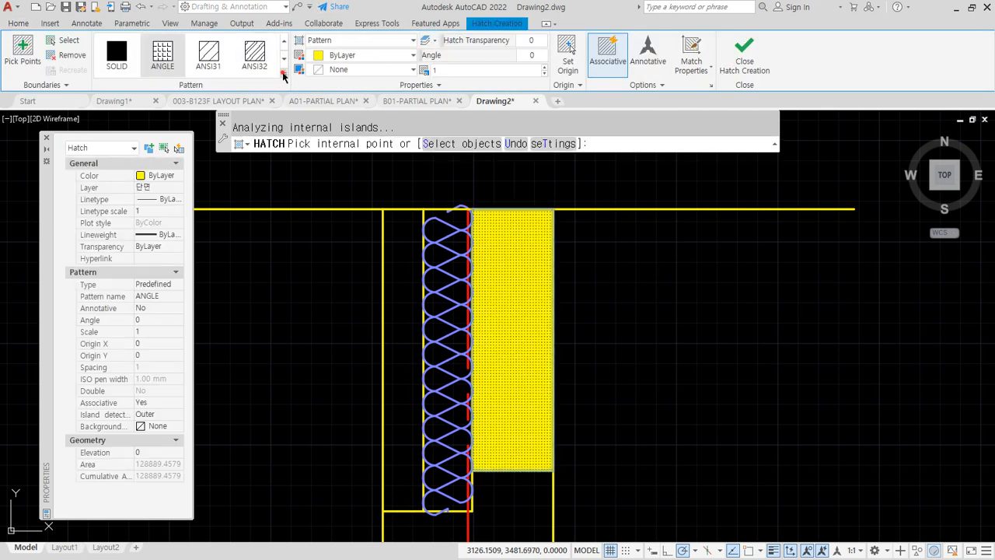
click(284, 75)
click(210, 185)
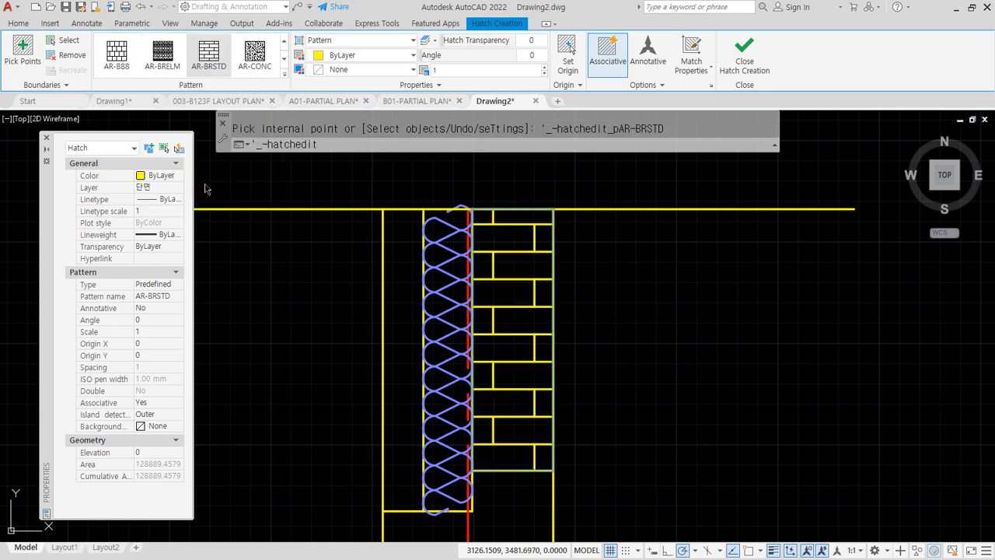
Set the brick hatch's origin at the lower outer corner of the 200-wide layer and finish the hatch
click(568, 59)
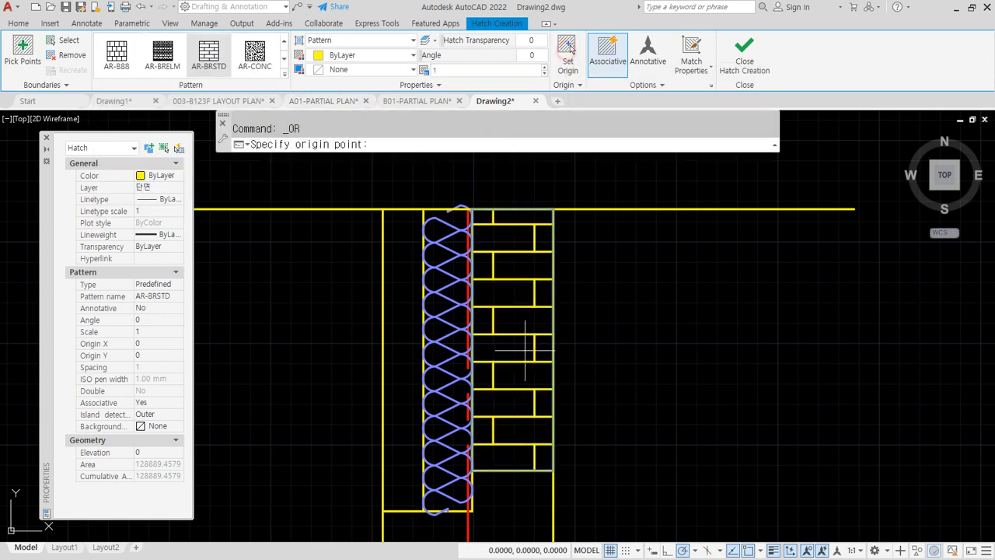
click(552, 469)
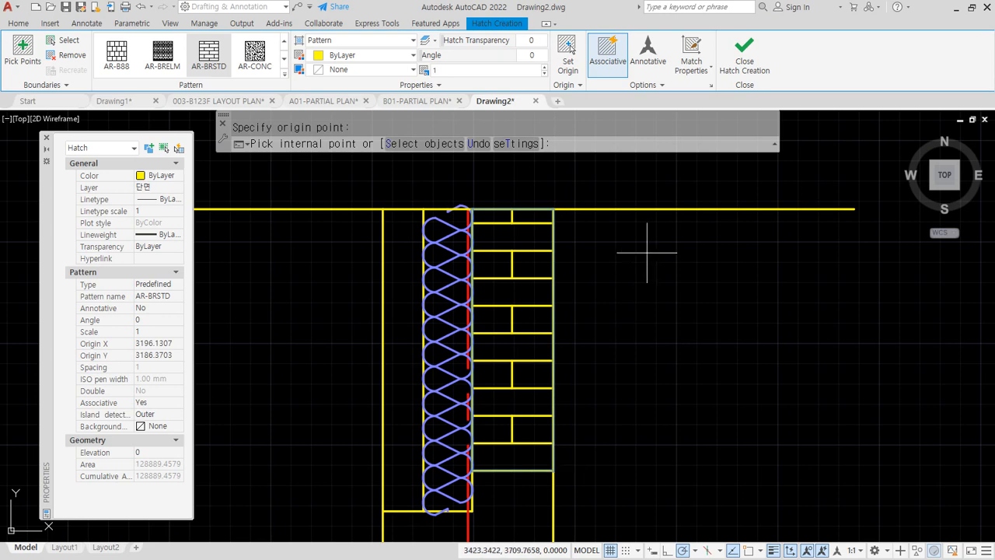
key(Return)
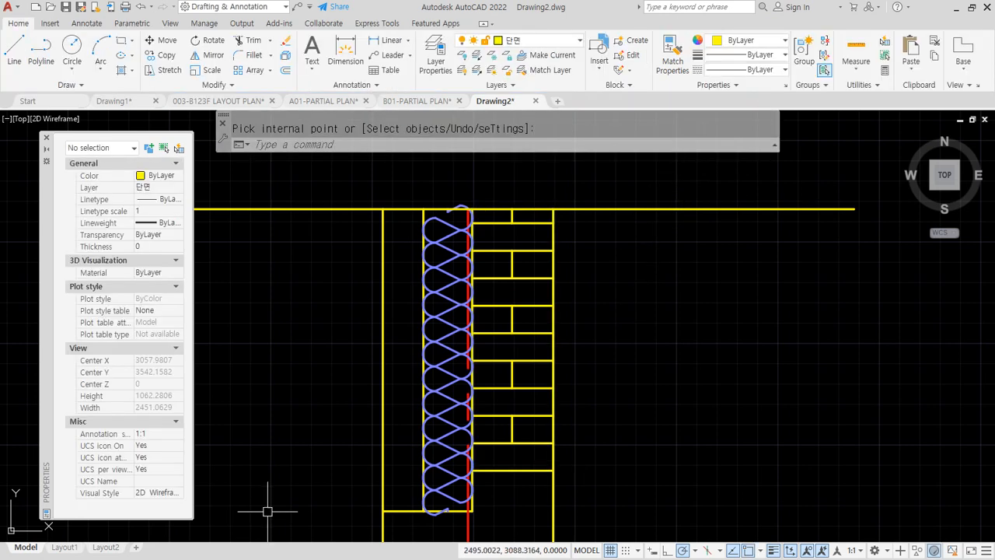
Hatch the narrow outer wall layer with the AR-BRSTD brick pattern, with its origin at the layer's lower outer corner
key(Return)
click(409, 414)
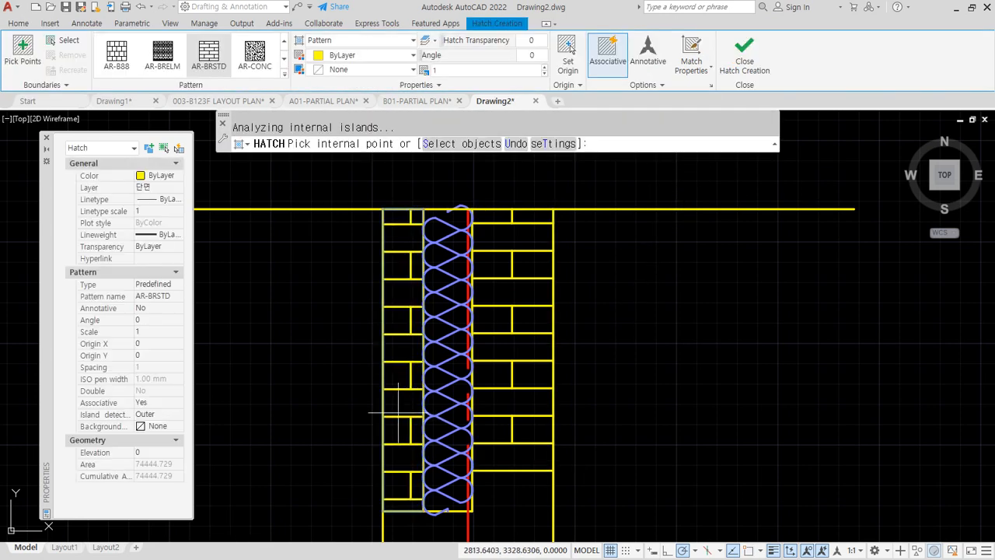
click(570, 54)
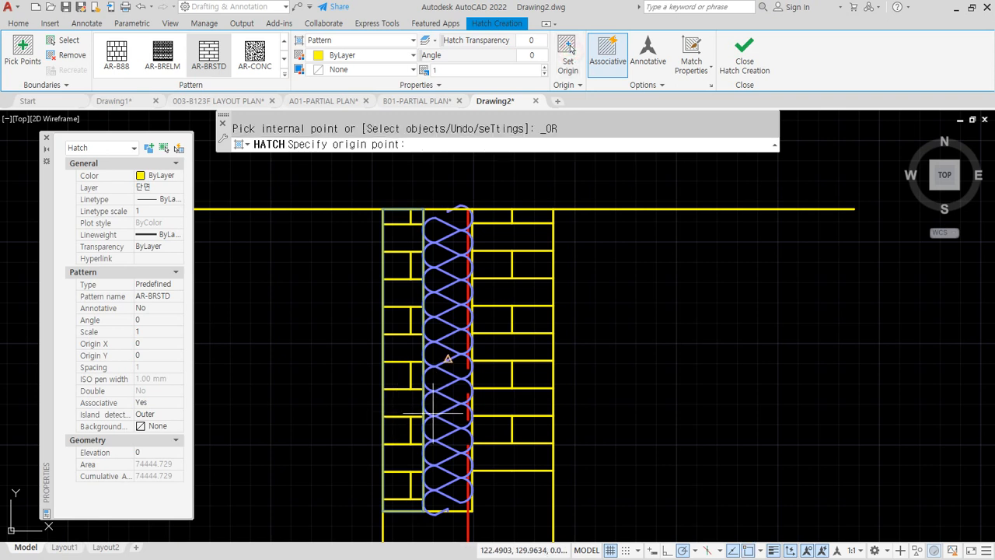
click(384, 510)
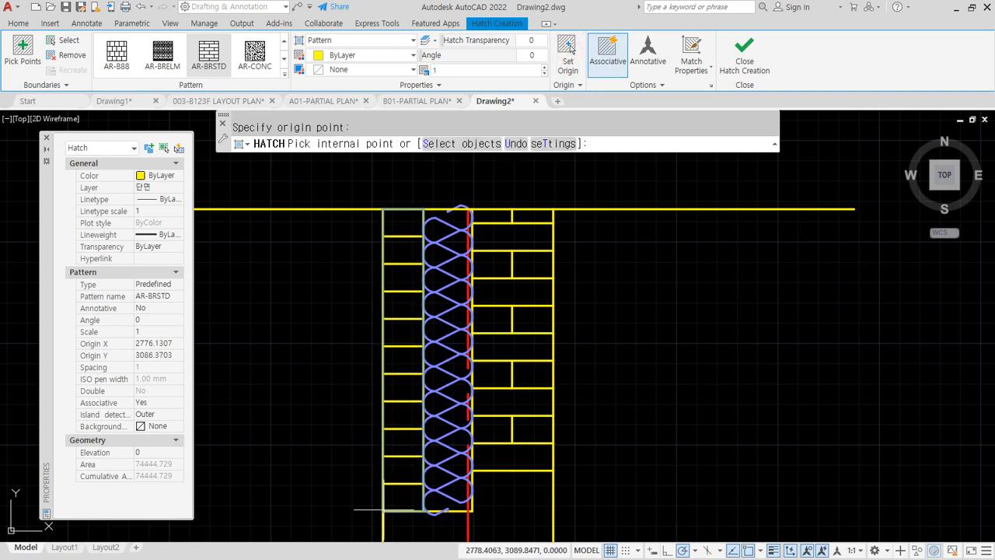
click(745, 56)
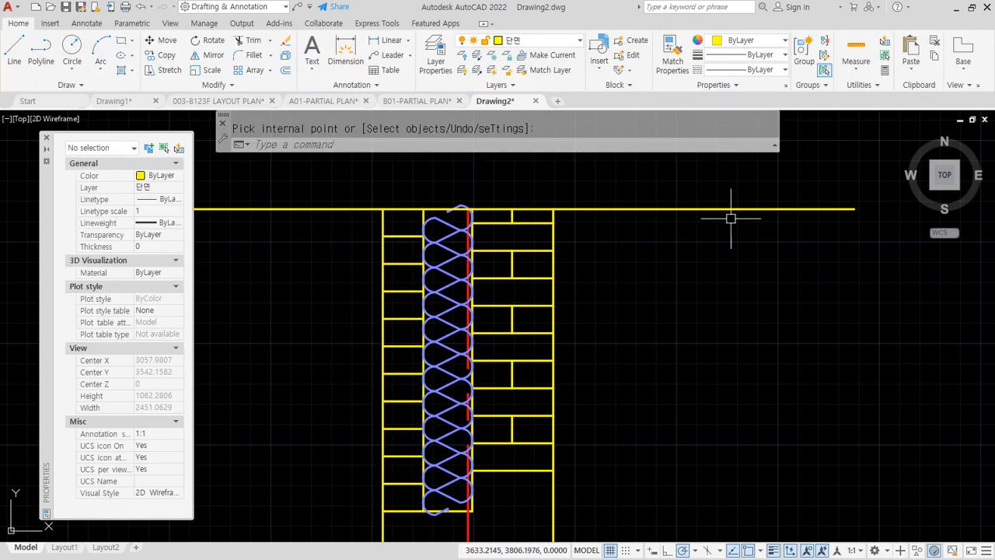
Overlay the brick-hatched inner wall layer with a second hatch of the user-defined type
text(h)
key(Return)
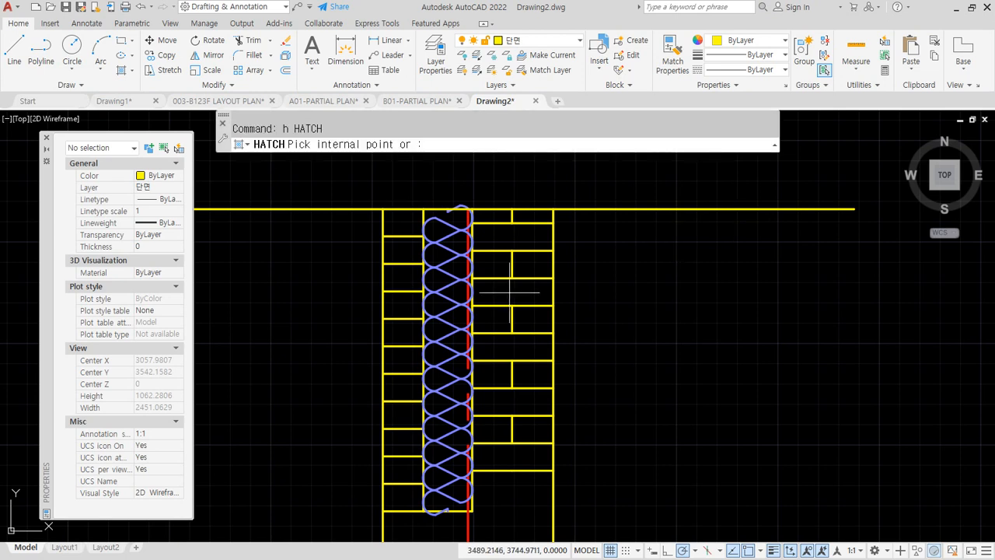
click(504, 291)
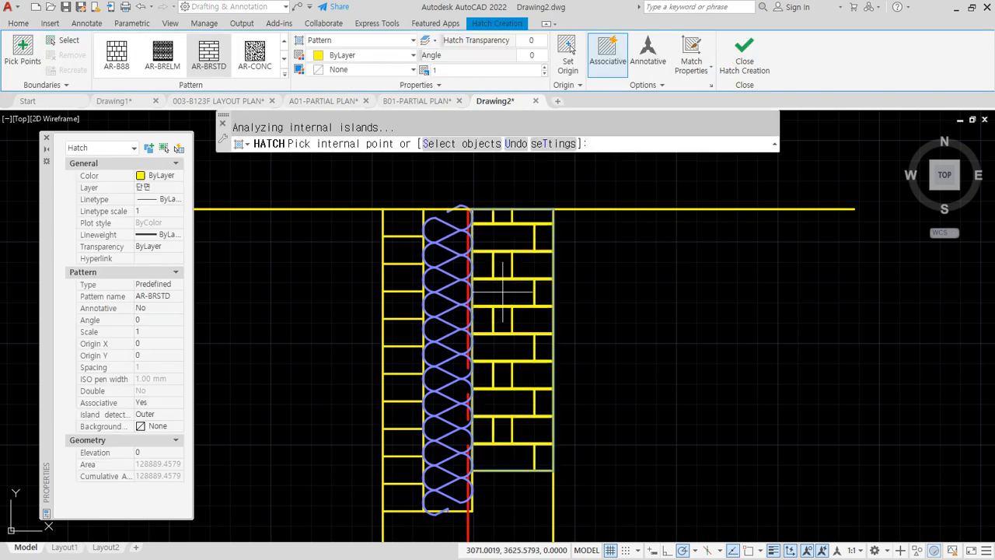
click(318, 43)
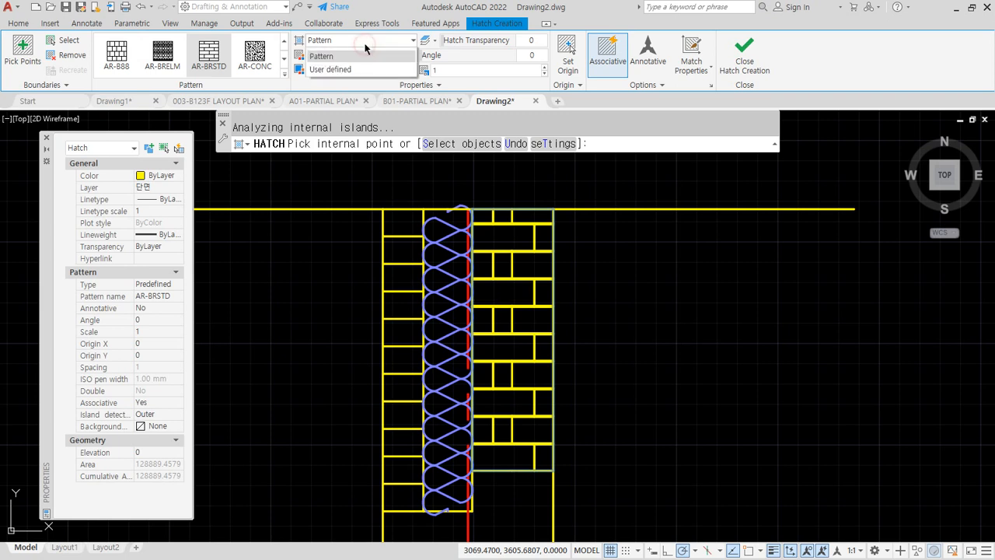
click(344, 93)
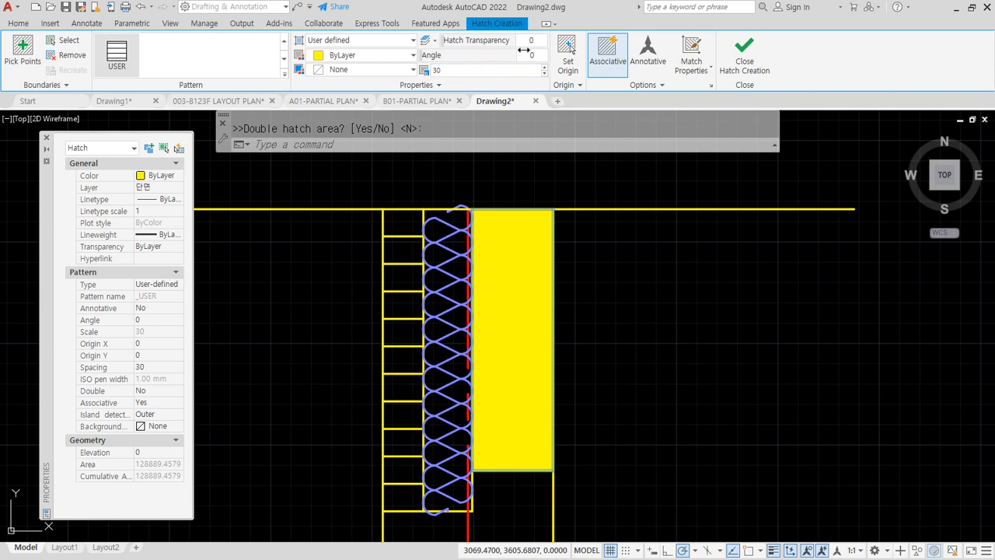
Set the user-defined hatch's angle to 45 and its spacing to 50, and finish the hatch
click(532, 54)
text(45)
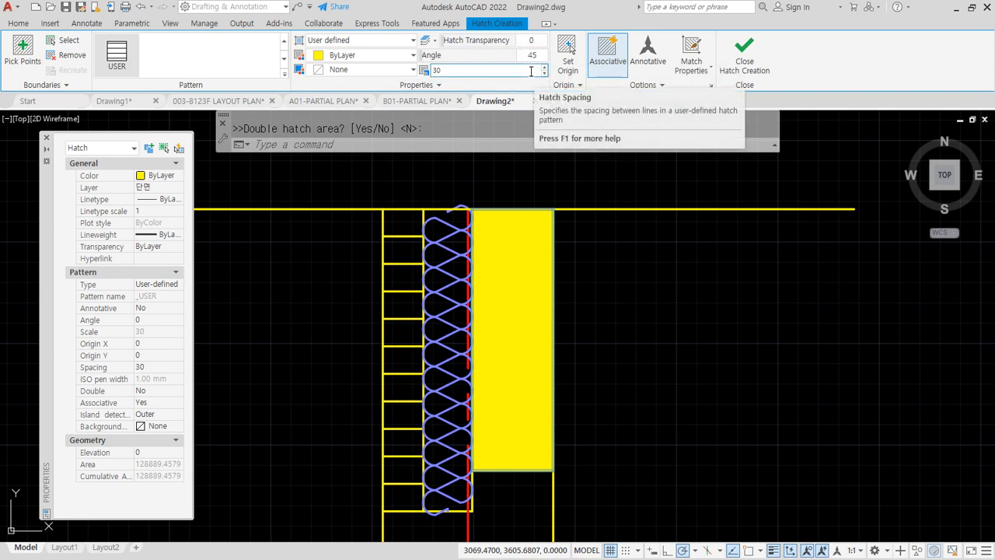
key(Return)
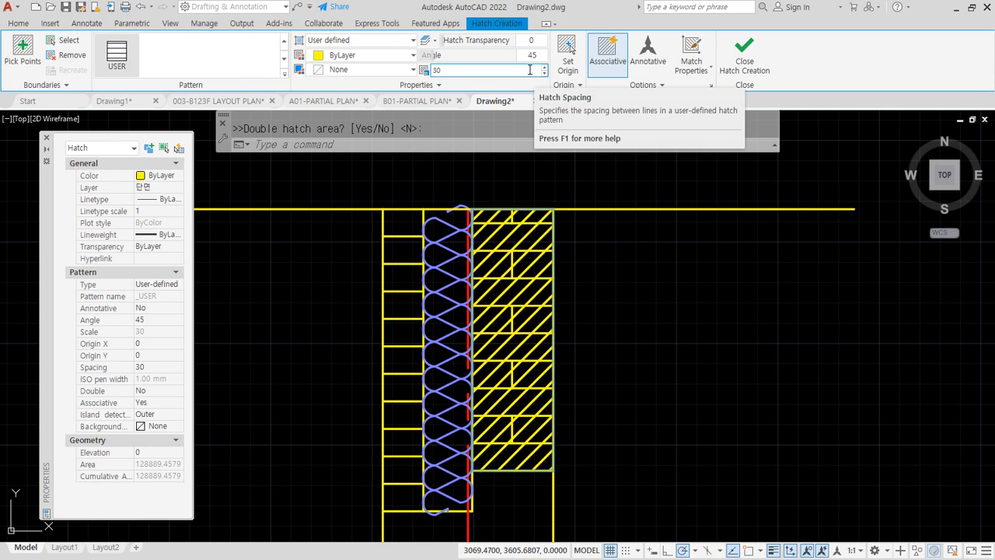
click(491, 69)
text(50)
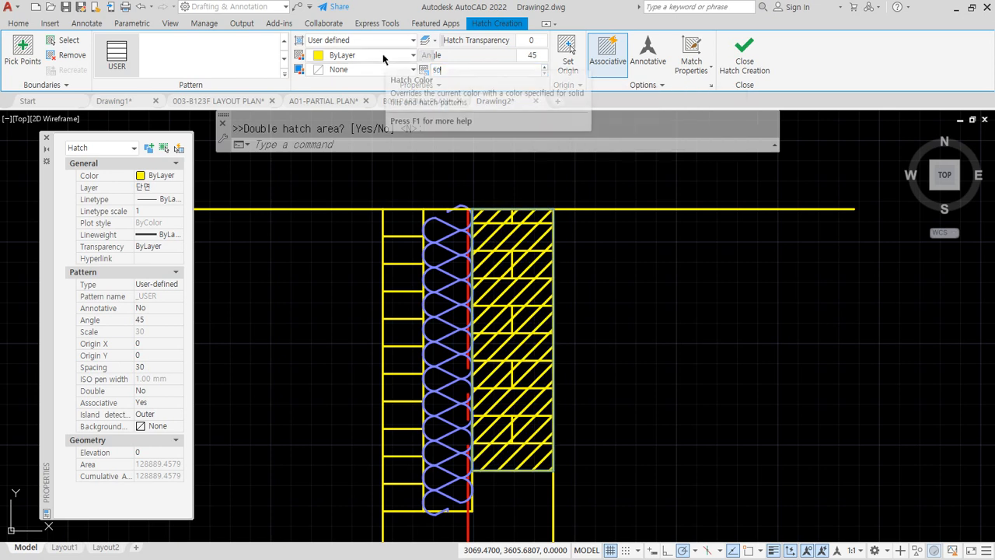
key(Return)
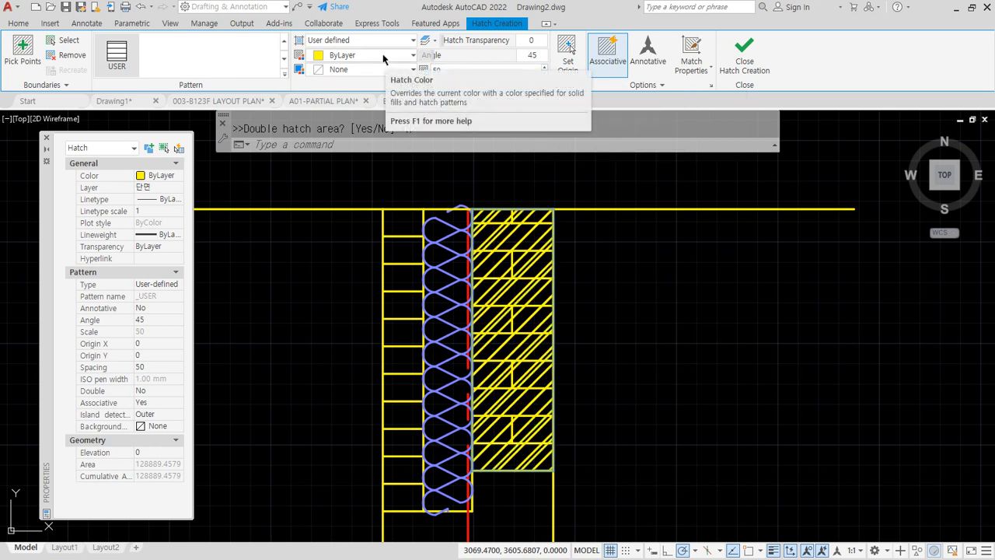
click(742, 55)
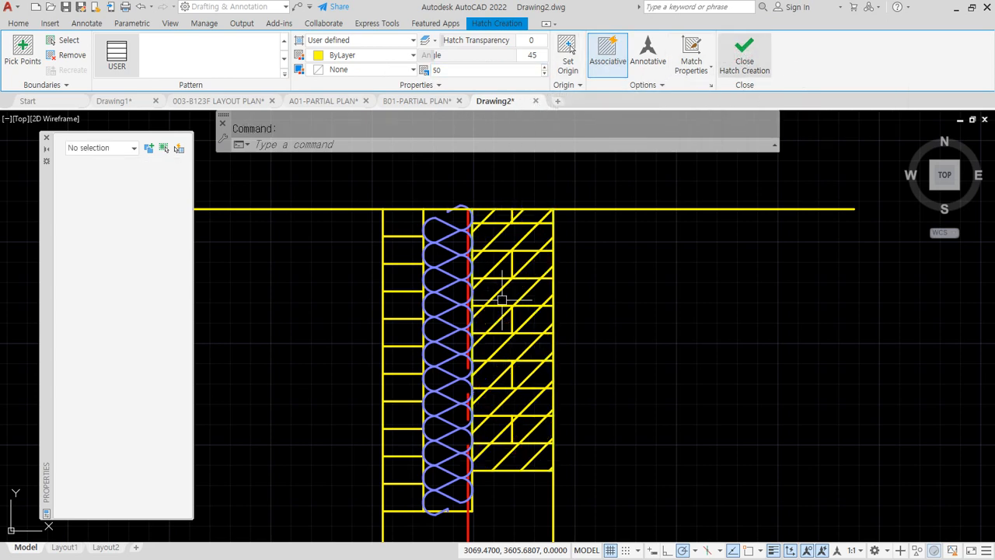
Move the inner wall layer's diagonal hatch to the 해칭 layer
click(519, 339)
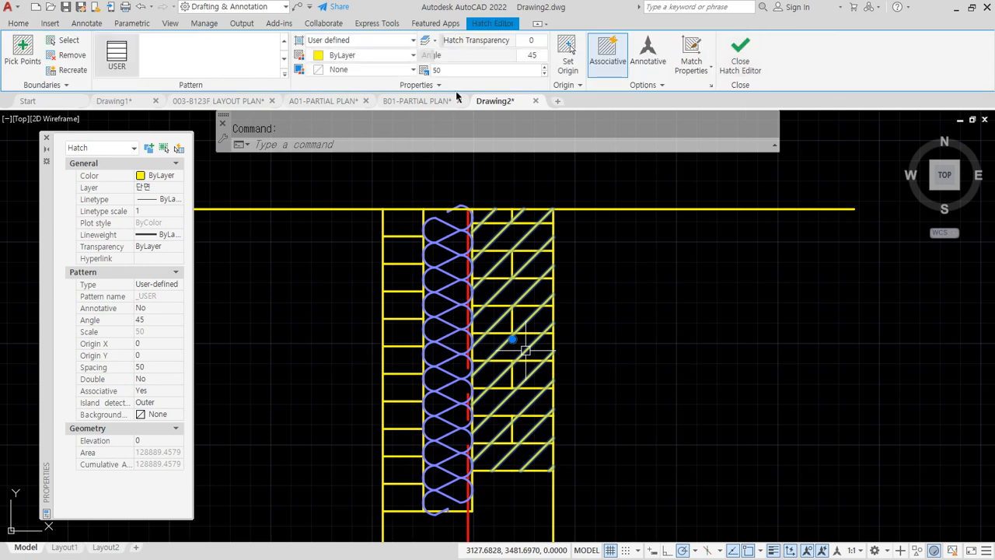
click(433, 85)
click(372, 101)
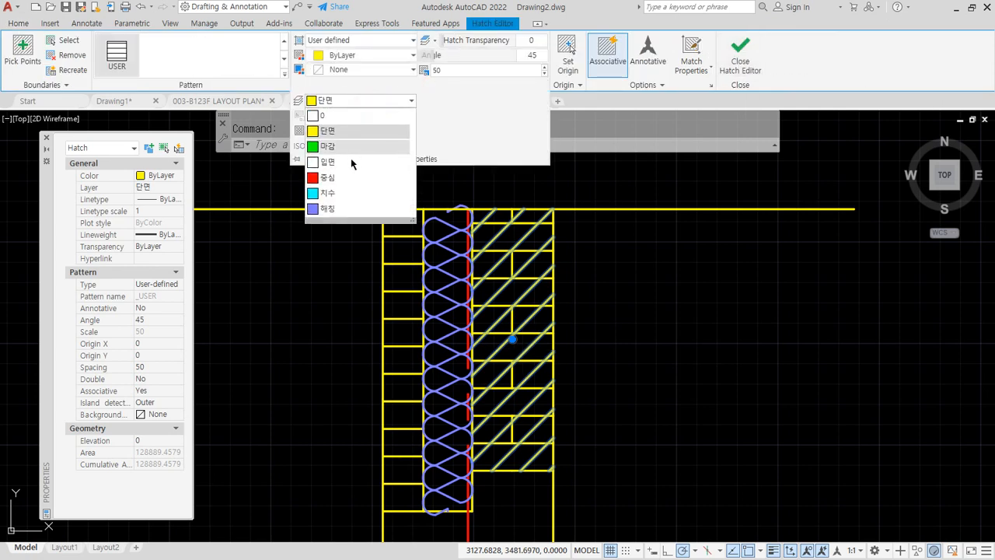
click(335, 208)
key(Escape)
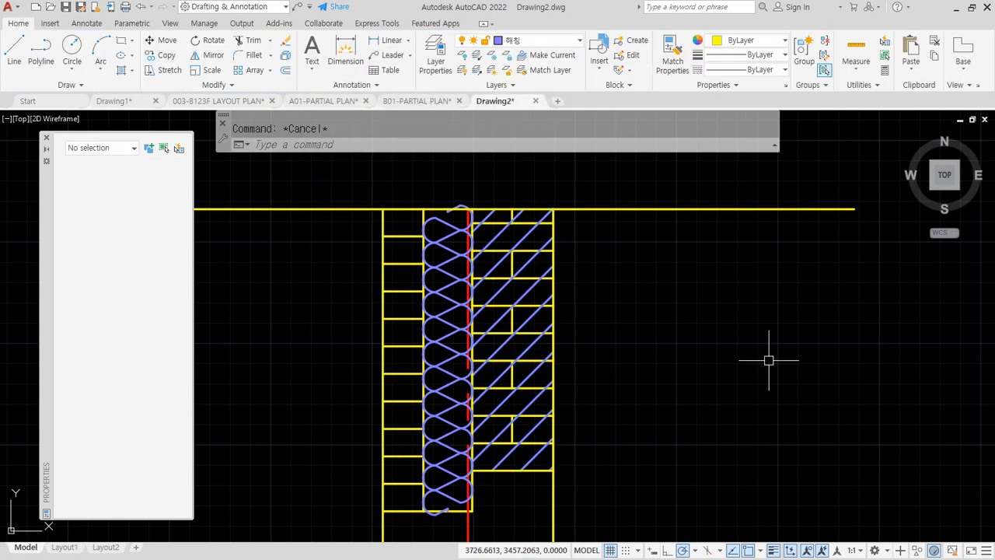
Overlay the narrow outer wall layer's bricks with a user-defined hatch at angle 45 and spacing 50 on the 해칭 layer
text(h)
key(Return)
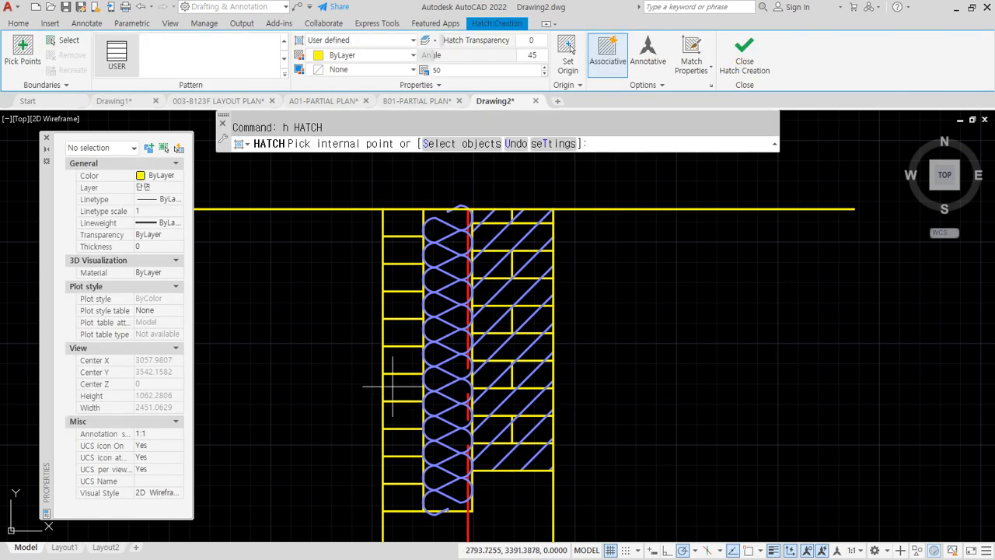
click(402, 383)
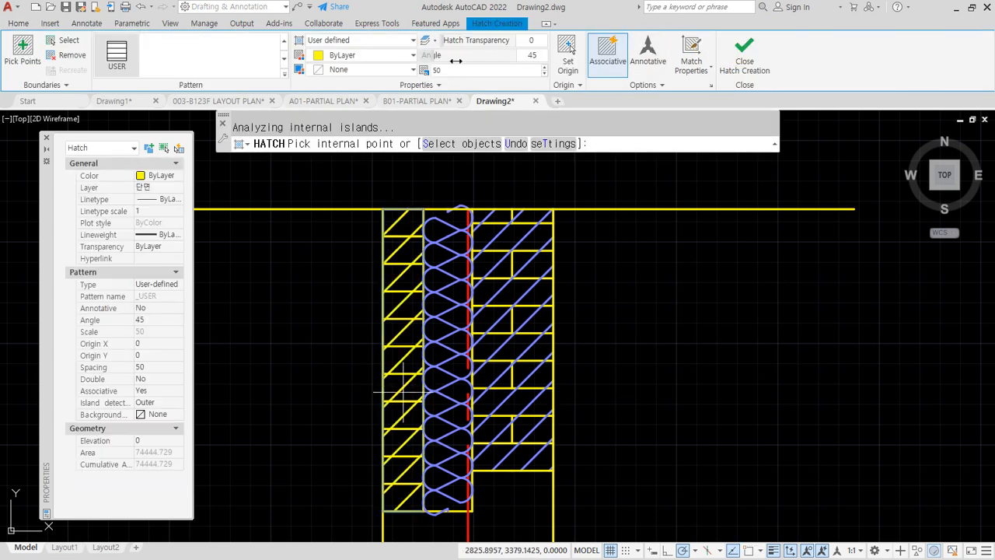
click(426, 85)
click(380, 100)
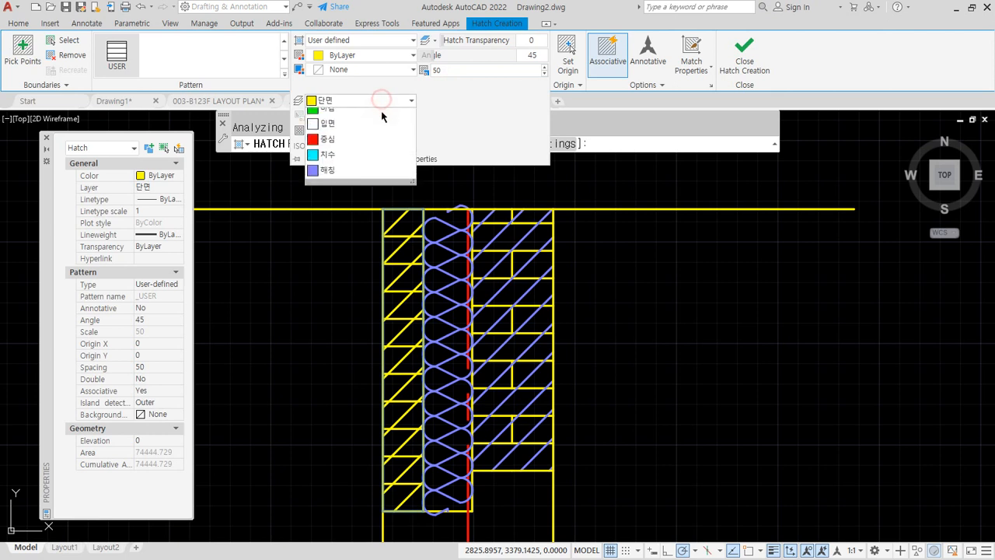
click(330, 225)
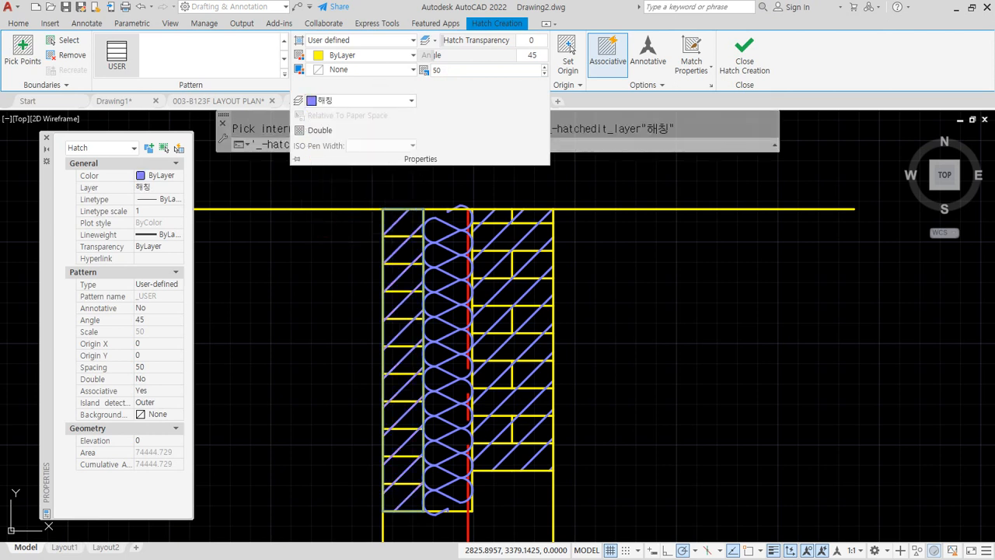
key(Return)
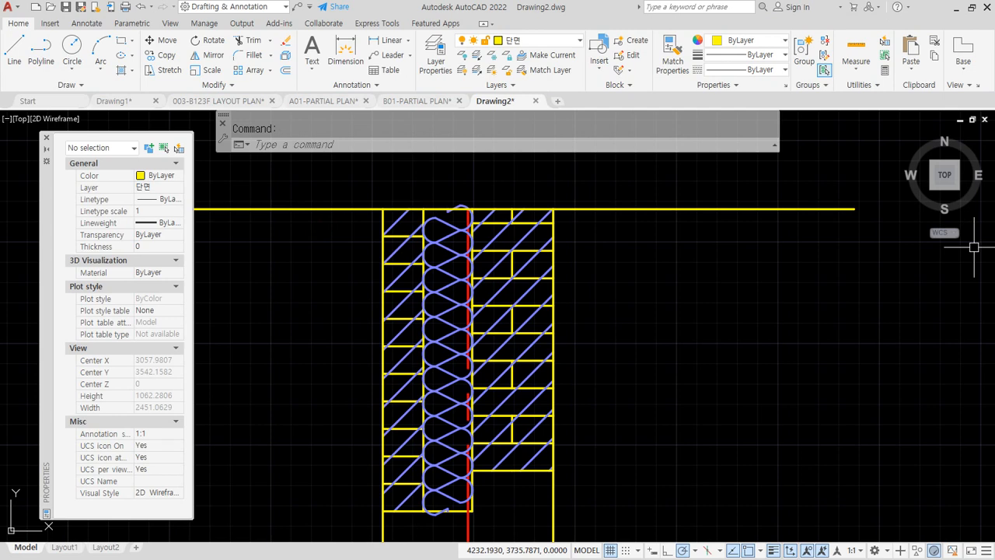
Copy the whole finished section, including its centre line, footing and rubble base, horizontally to the left of the original
scroll(505, 231, down, 6)
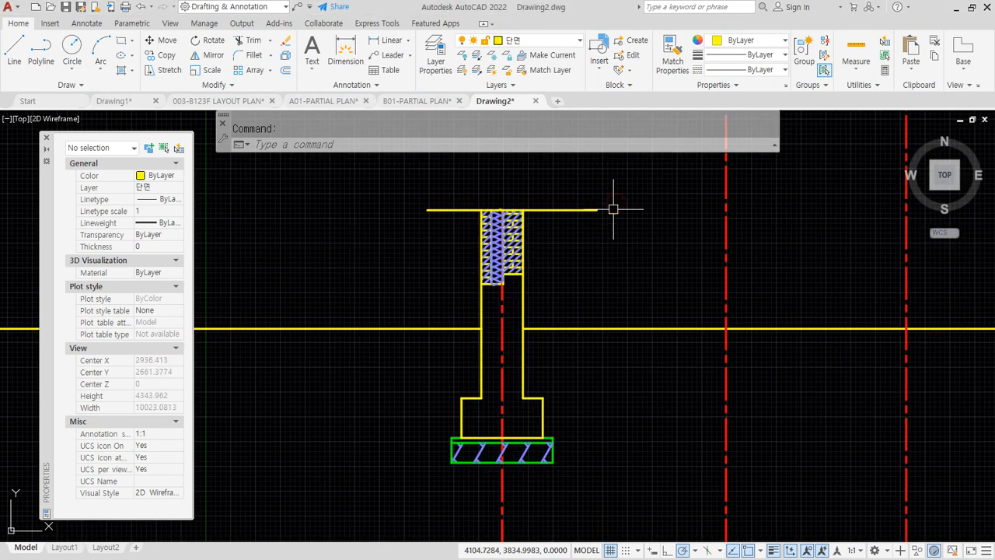
text(cp)
key(Return)
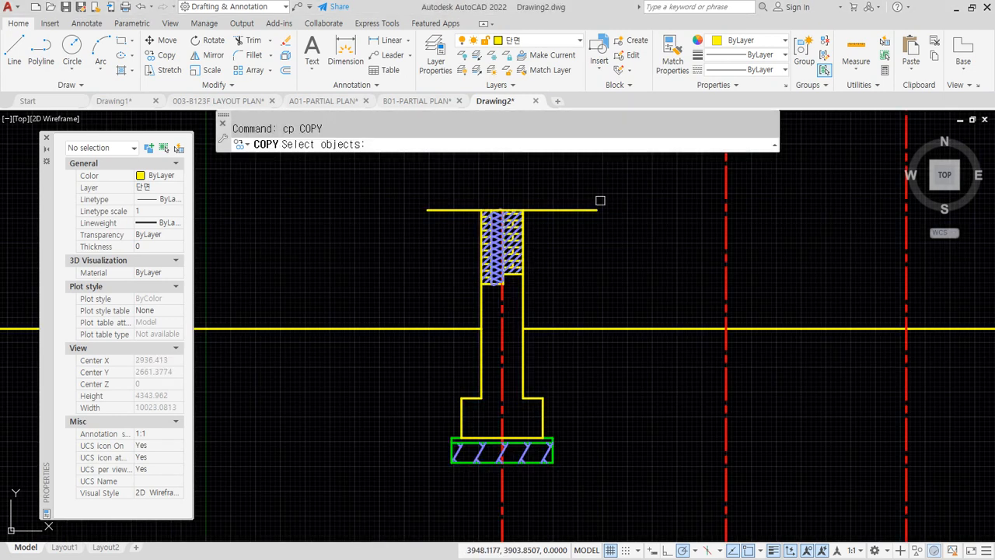
click(607, 183)
click(562, 222)
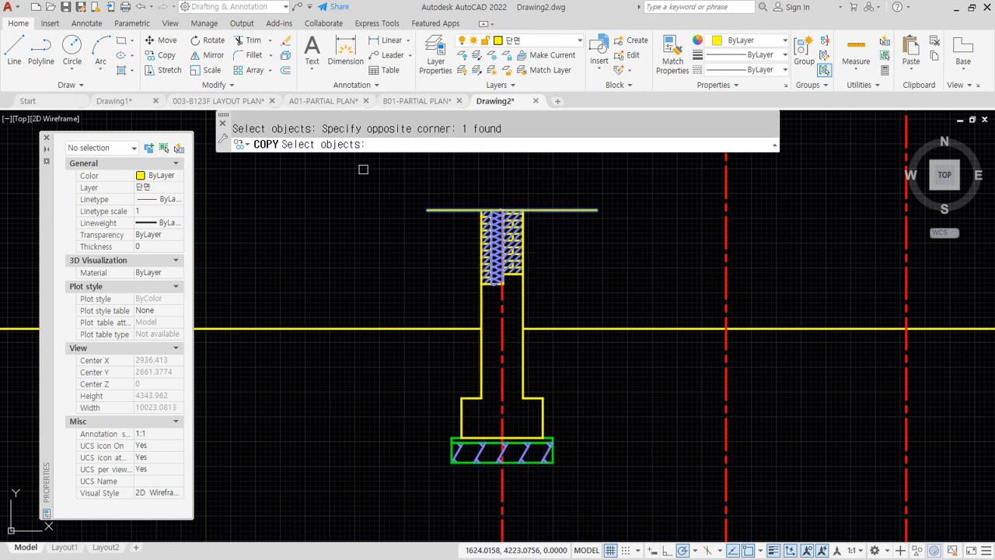
click(351, 164)
click(647, 532)
click(502, 498)
key(Return)
click(637, 376)
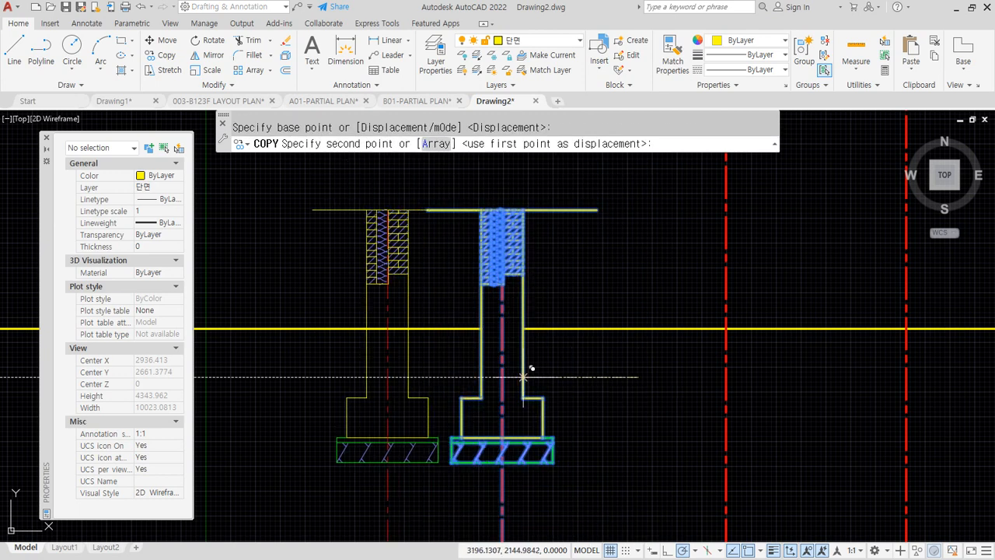
key(Return)
Delete the diagonal hatches from both brick layers of the copied section
scroll(501, 311, up, 6)
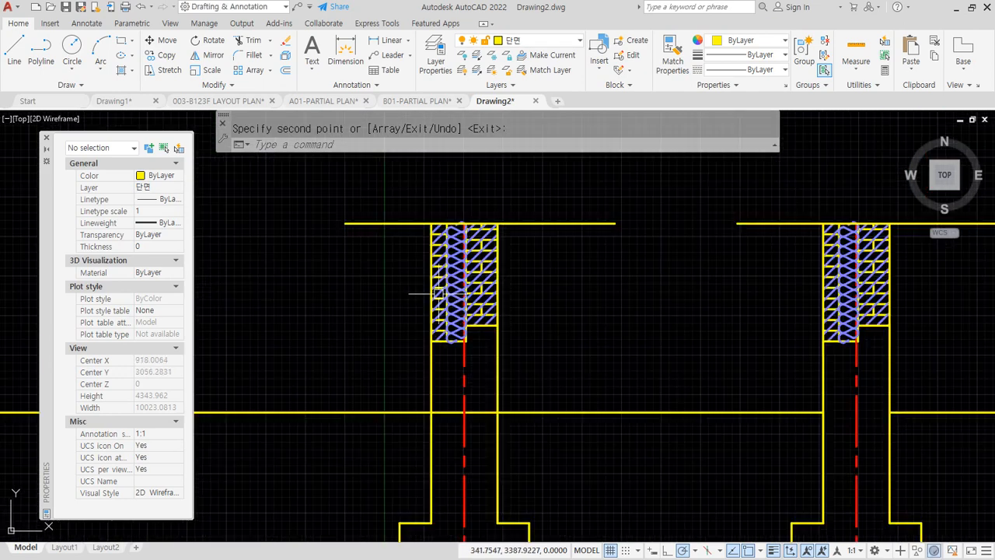
click(543, 336)
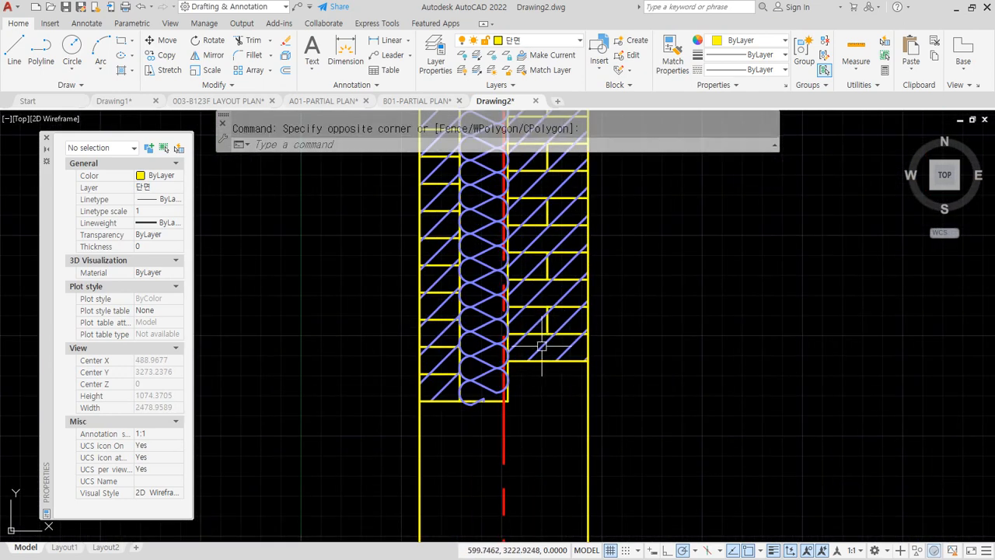
click(540, 356)
key(Delete)
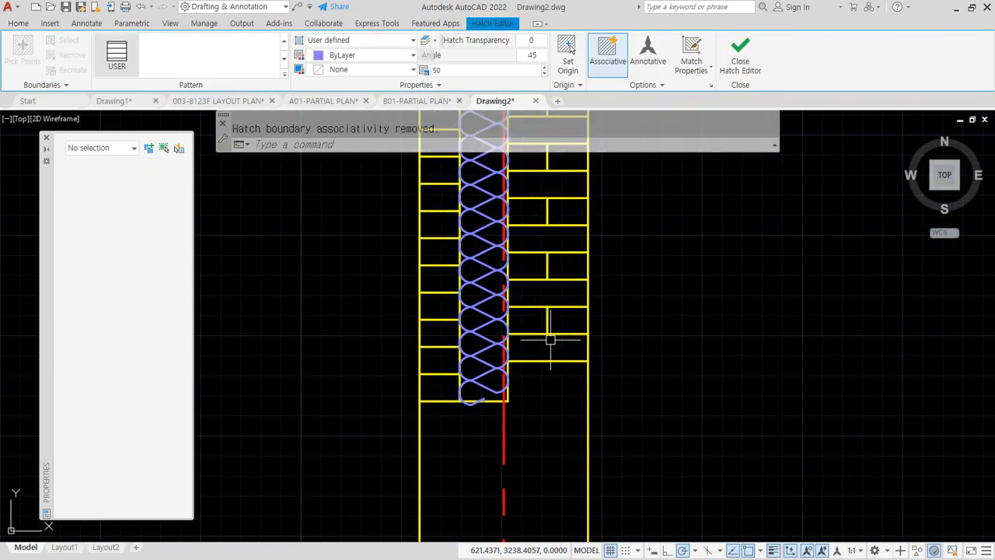
Move the AR-BRSTD brick hatch of the copied section's inner wall layer to the 해칭 layer
click(544, 339)
click(547, 331)
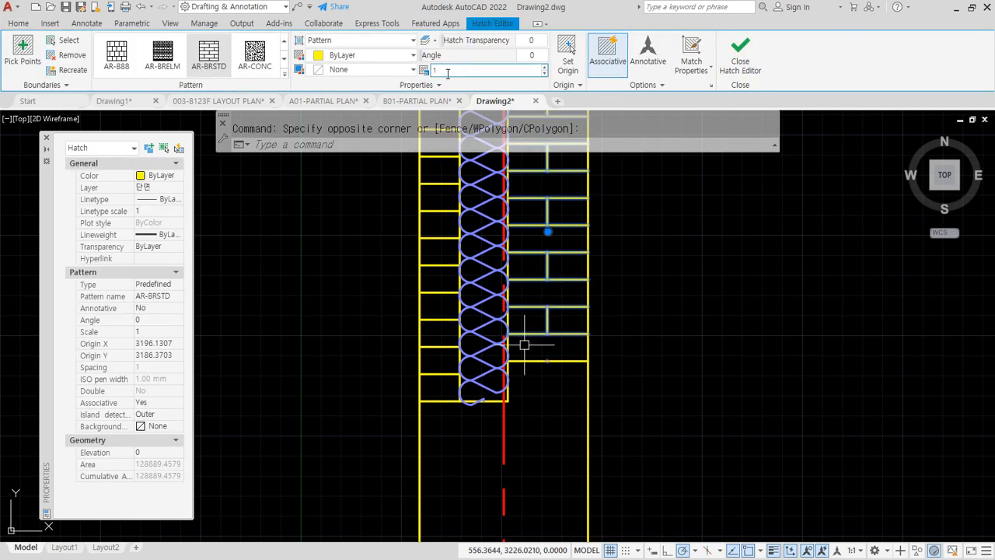
click(442, 84)
click(382, 106)
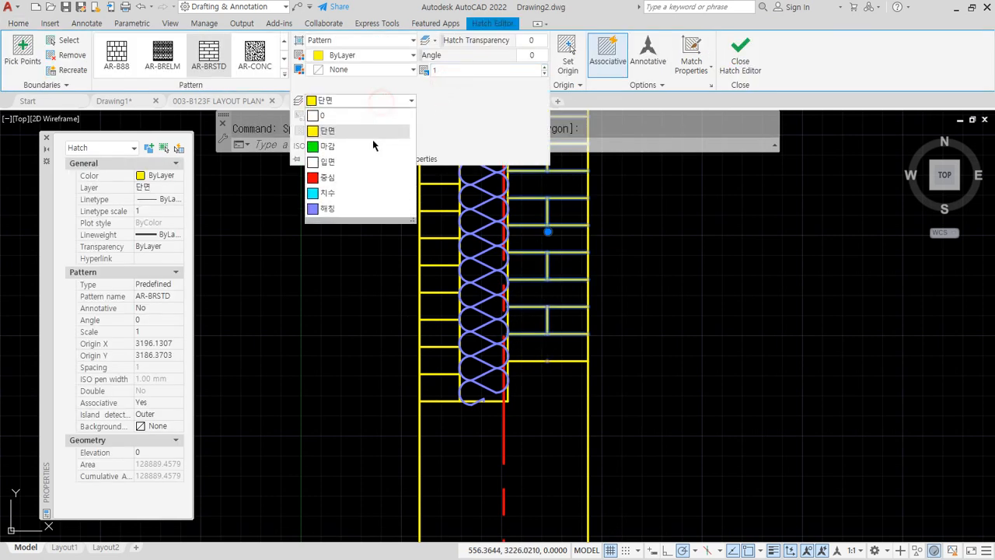
click(330, 215)
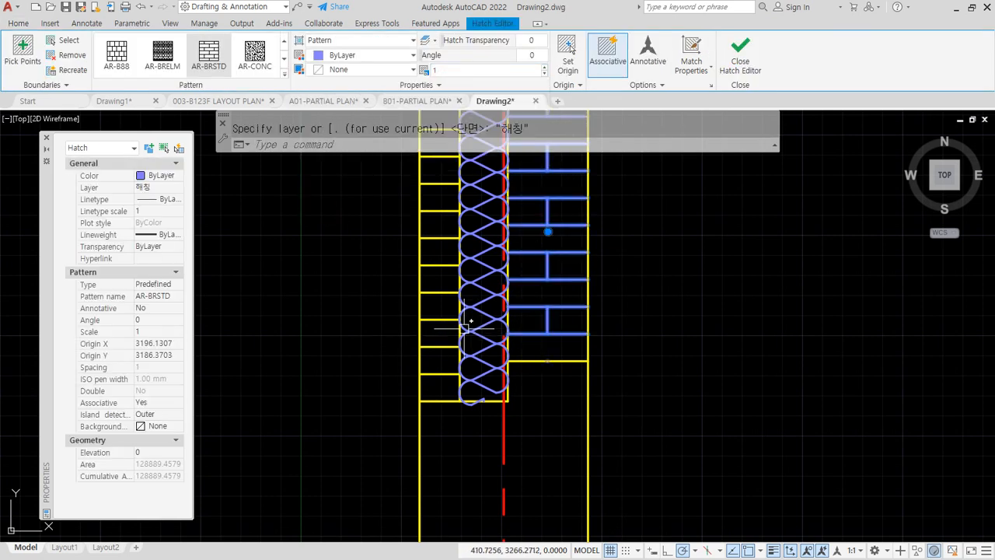
key(Escape)
Move the AR-BRSTD brick hatch of the copied section's narrow outer wall layer to the 해칭 layer
click(438, 320)
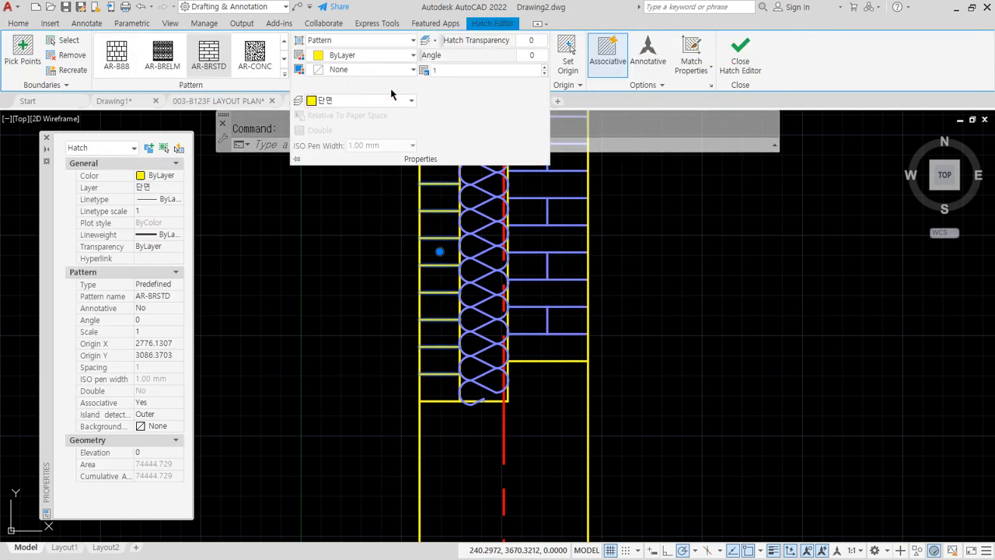
key(Escape)
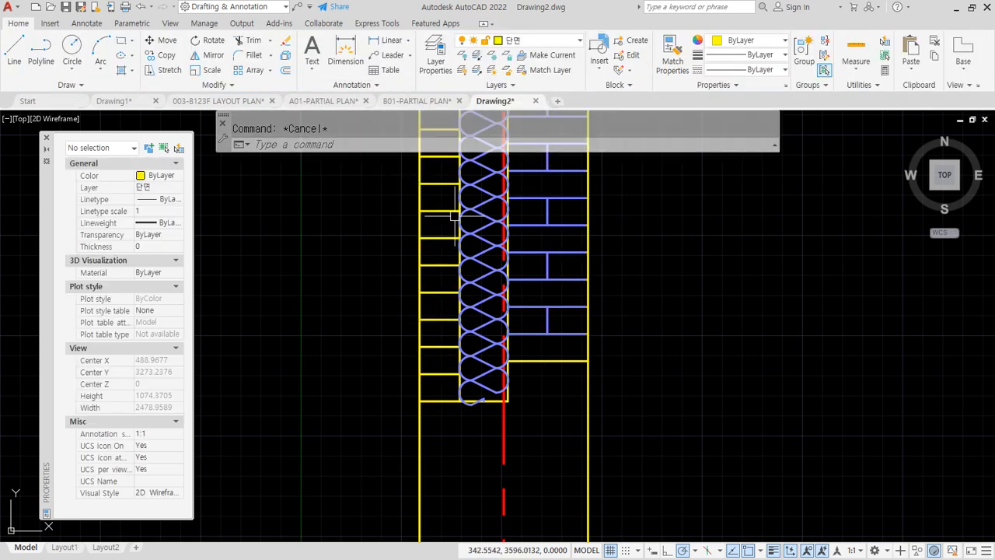
click(439, 268)
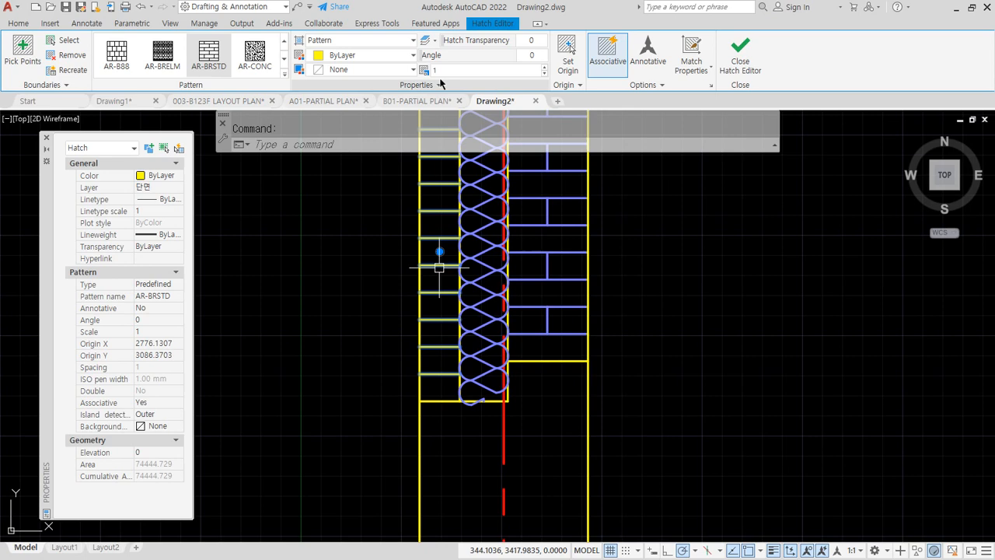
click(388, 83)
click(353, 101)
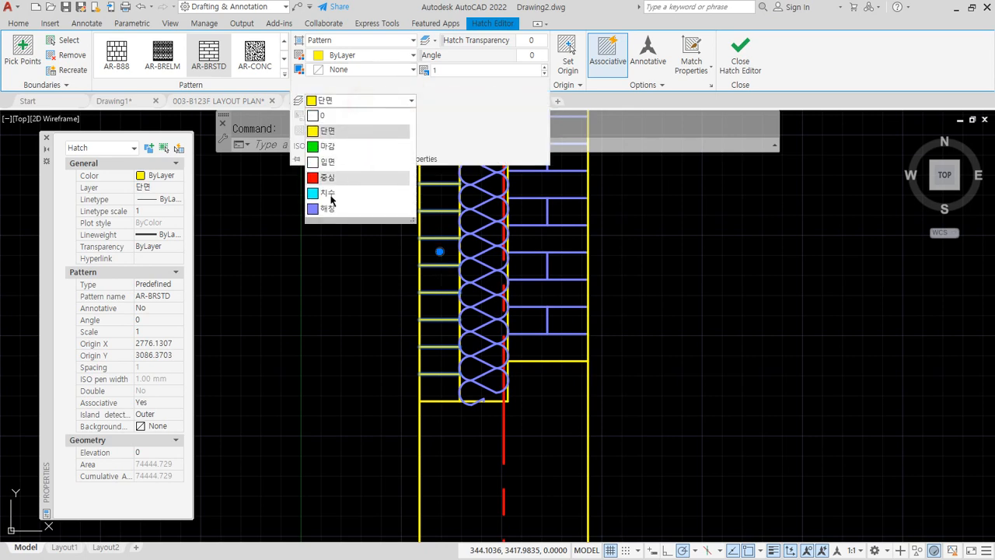
click(346, 206)
key(Escape)
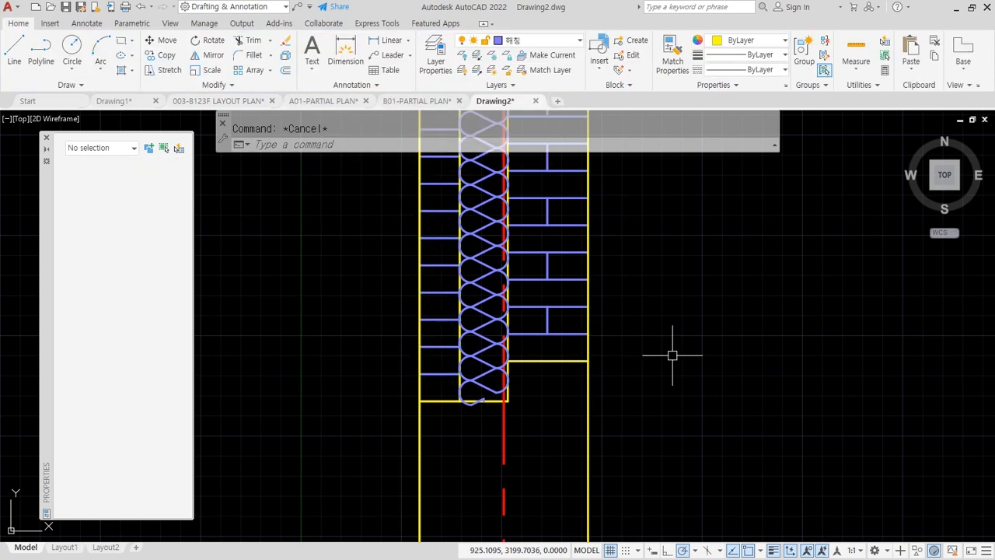
Move the whole copied section with its centre line horizontally to the right, closer to the original section
scroll(653, 346, down, 4)
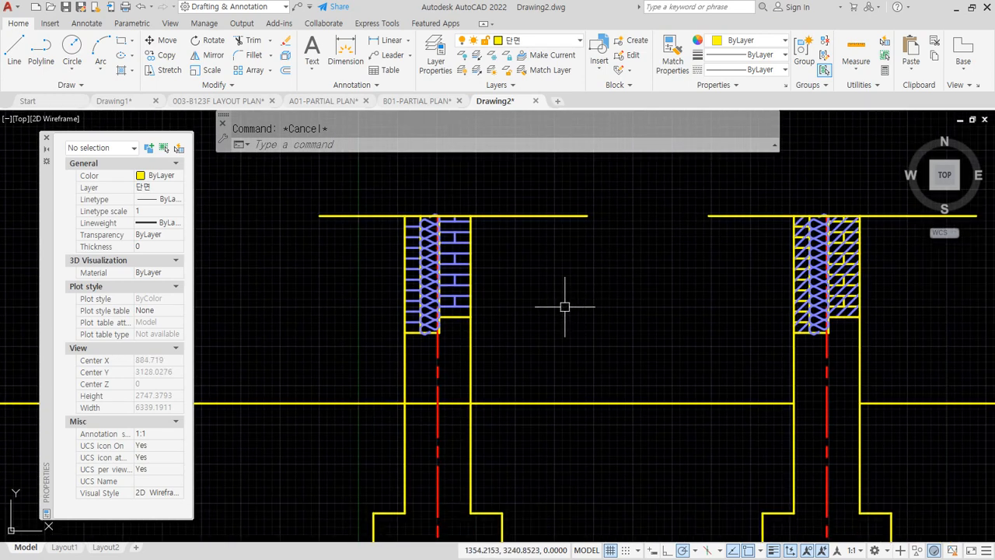
text(m)
key(Return)
click(278, 178)
scroll(382, 319, down, 4)
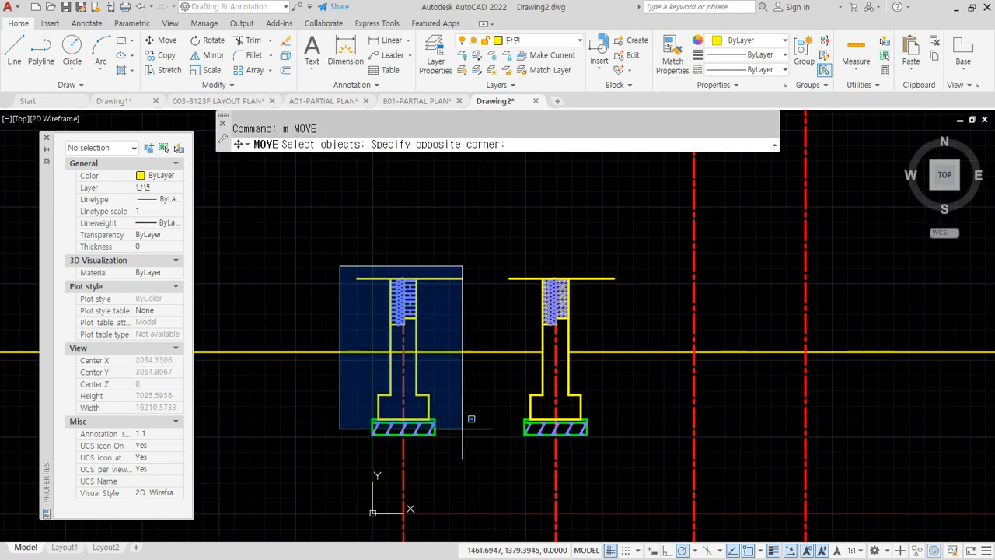
click(463, 428)
click(403, 467)
key(Return)
scroll(501, 299, up, 5)
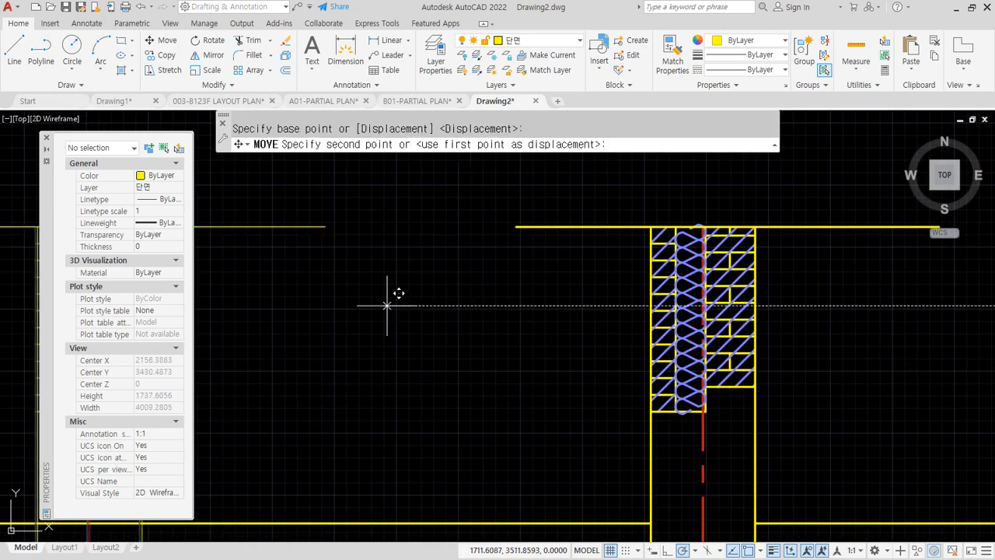
click(802, 305)
Change the copied section's inner wall layer hatch to a user-defined pattern with a spacing of 70
scroll(606, 295, up, 4)
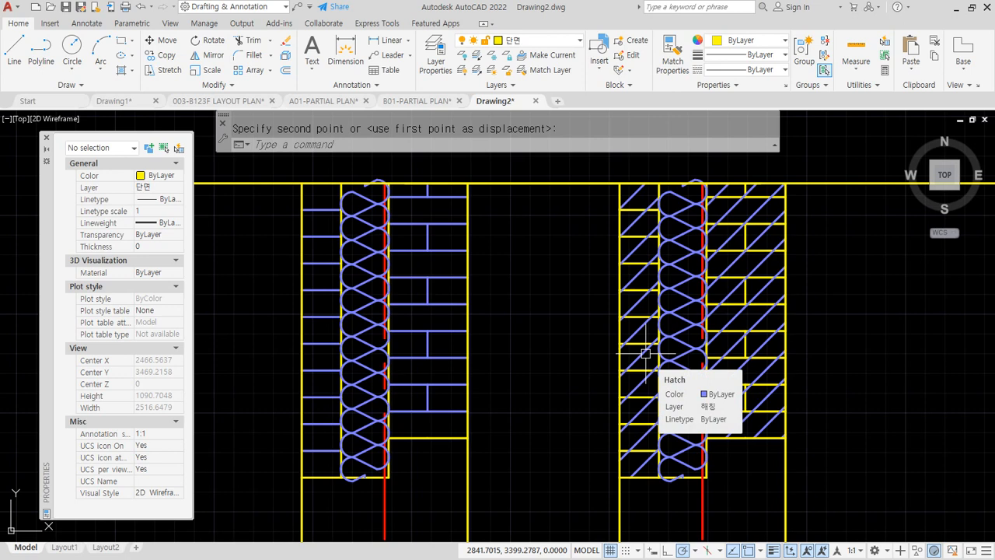
click(432, 280)
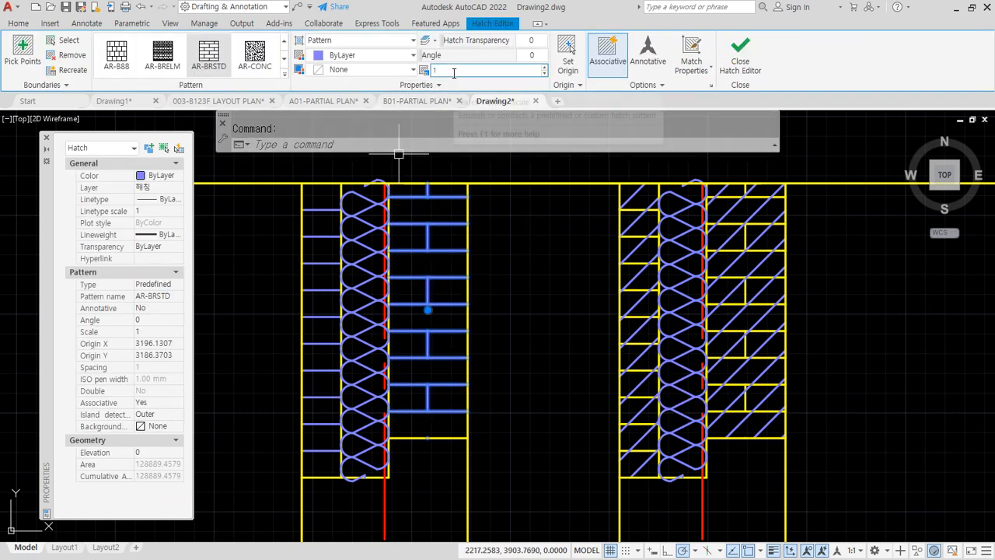
click(354, 40)
click(351, 93)
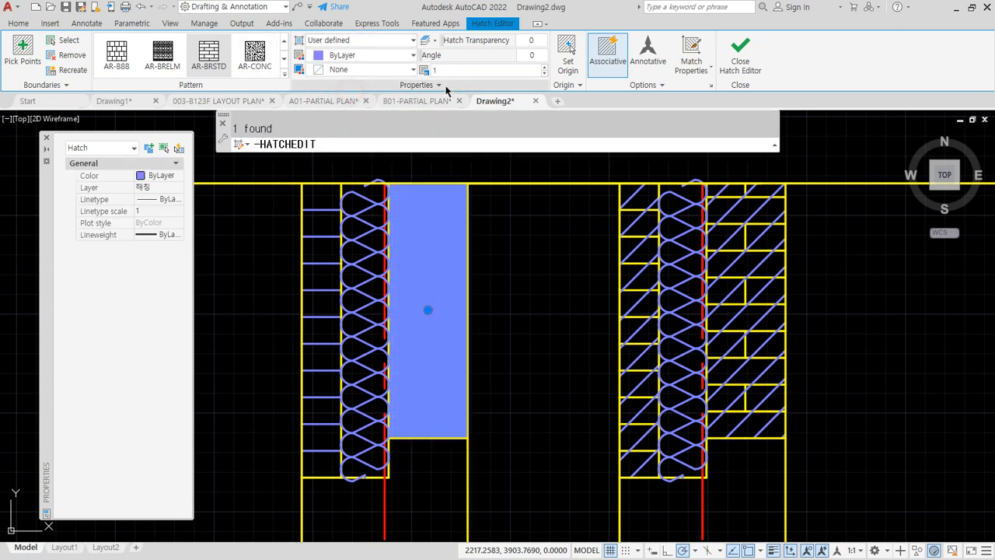
click(488, 71)
text(70)
key(Return)
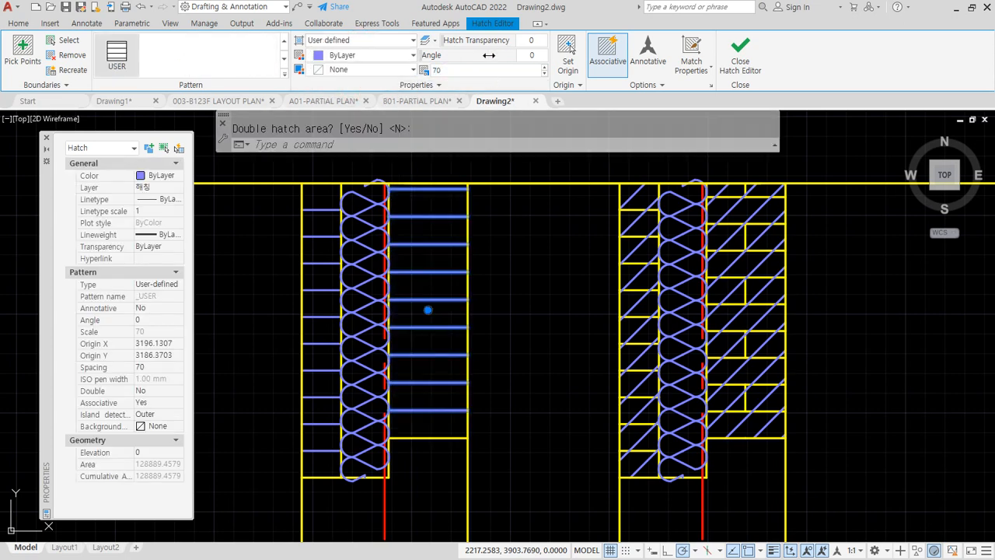
click(741, 56)
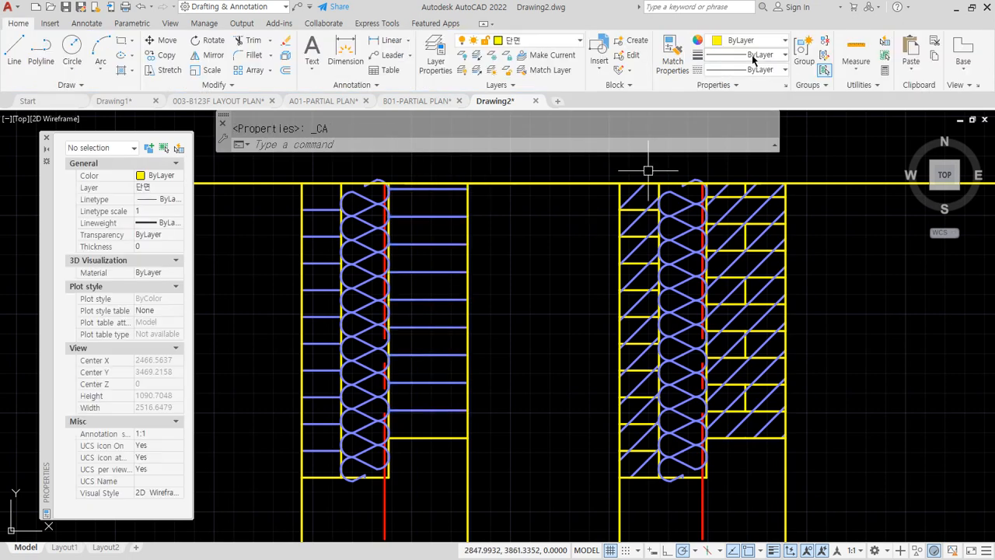
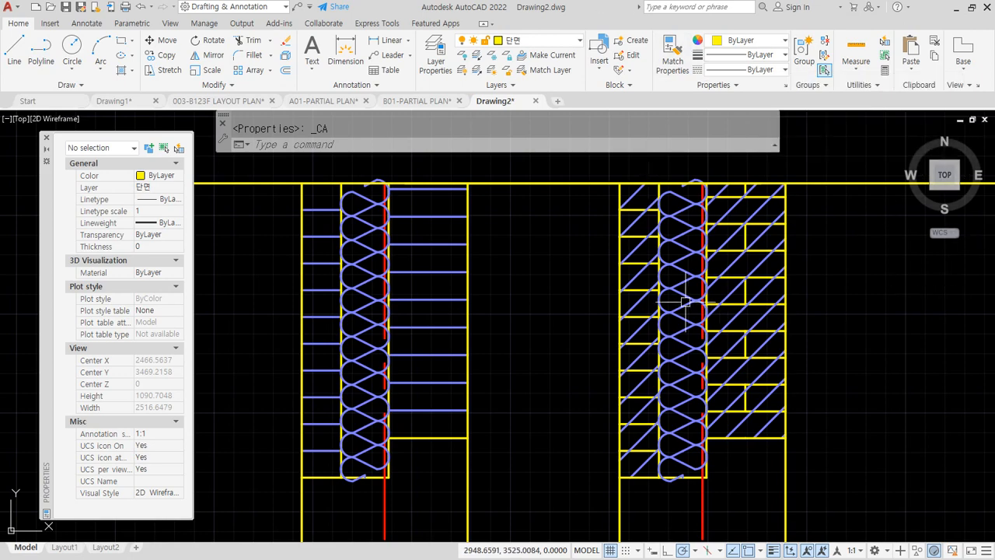
Offset the first free centre line right of the finished sections by 100 to its right
scroll(593, 281, down, 4)
mouse_move(669, 380)
middle_down()
mouse_move(550, 273)
mouse_move(519, 304)
mouse_move(507, 342)
middle_up()
middle_drag(644, 272, 284, 291)
scroll(482, 358, down, 2)
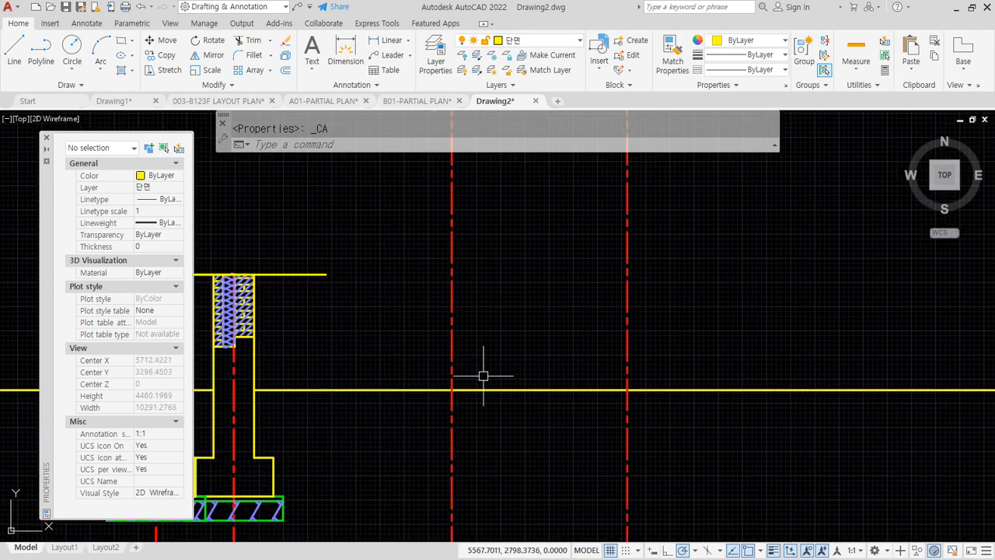
middle_drag(482, 376, 561, 285)
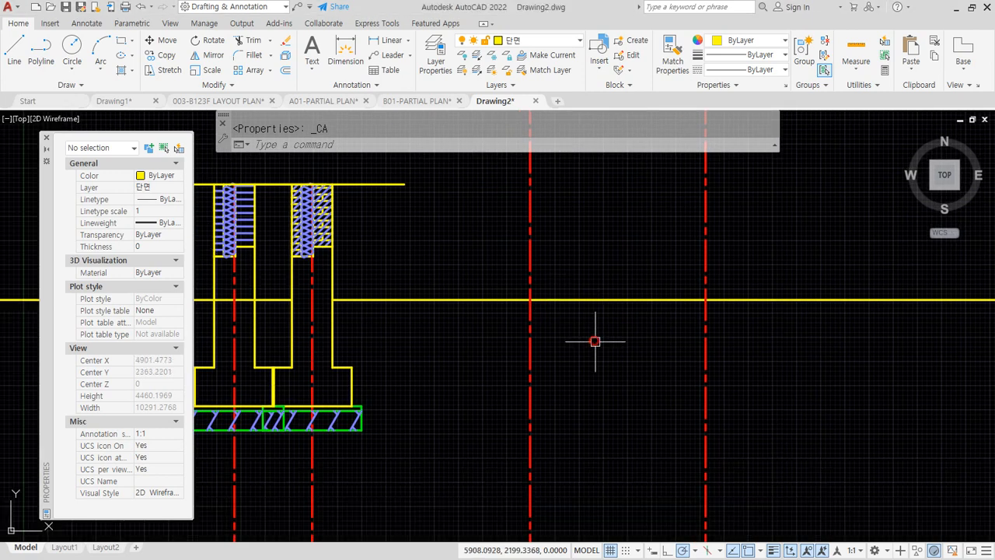
scroll(529, 278, up, 2)
text(o)
key(Return)
text(100)
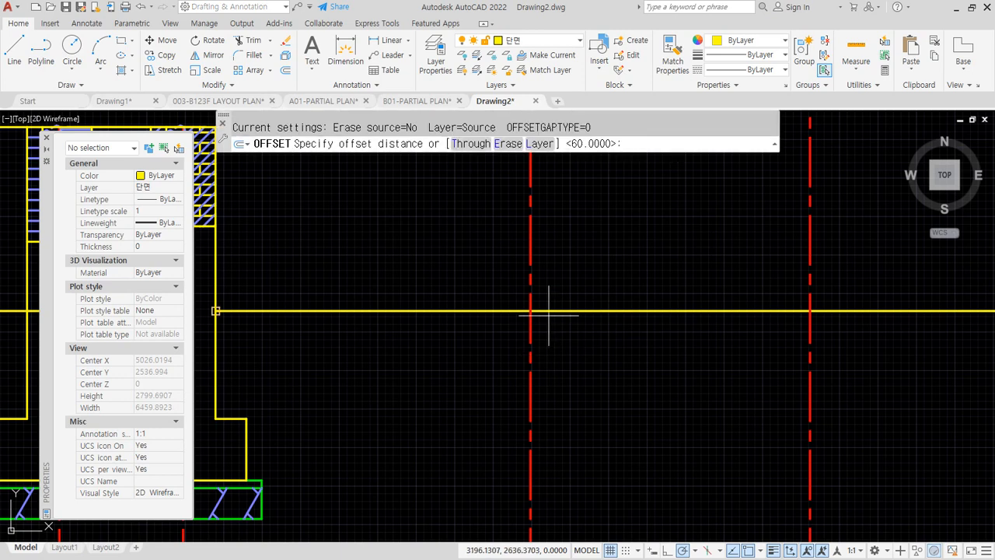
key(Return)
scroll(548, 307, up, 4)
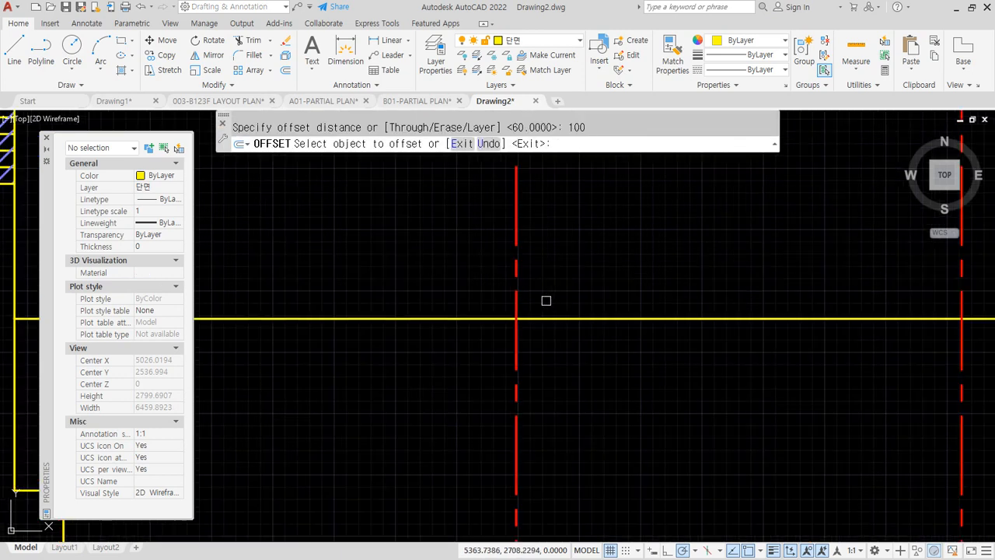
click(503, 303)
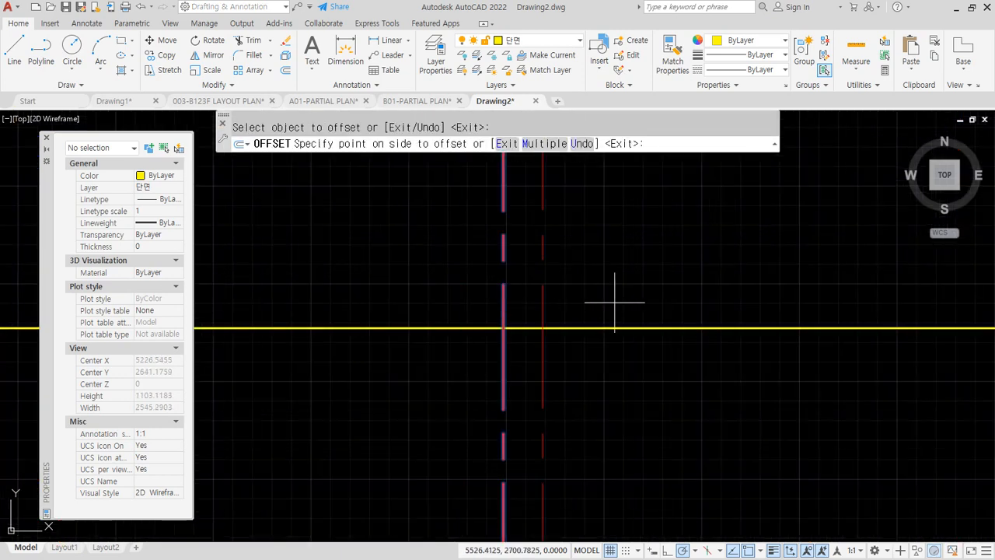
click(611, 299)
key(Return)
Match the properties of the horizontal ground line onto the offset line beside the centre line
text(ma)
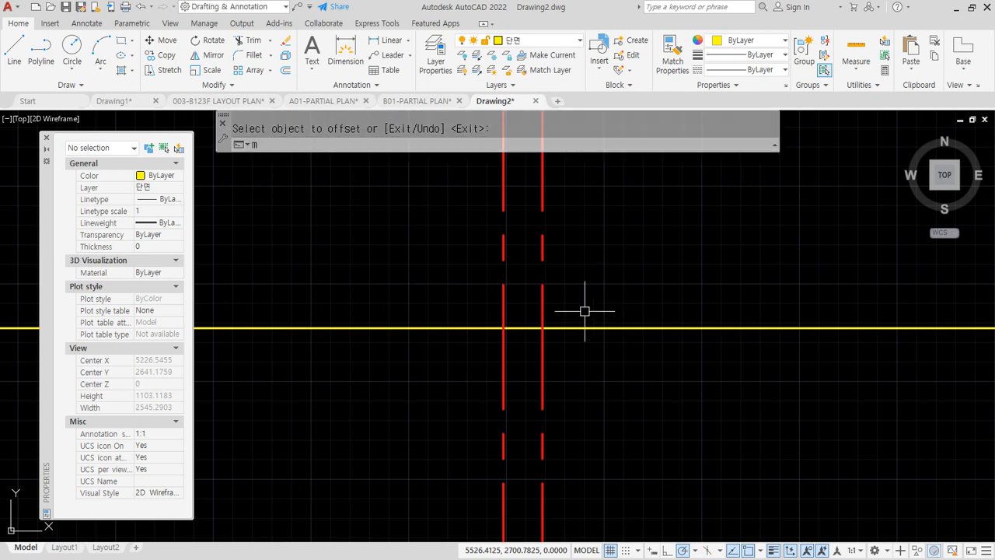
key(Return)
click(564, 323)
click(544, 307)
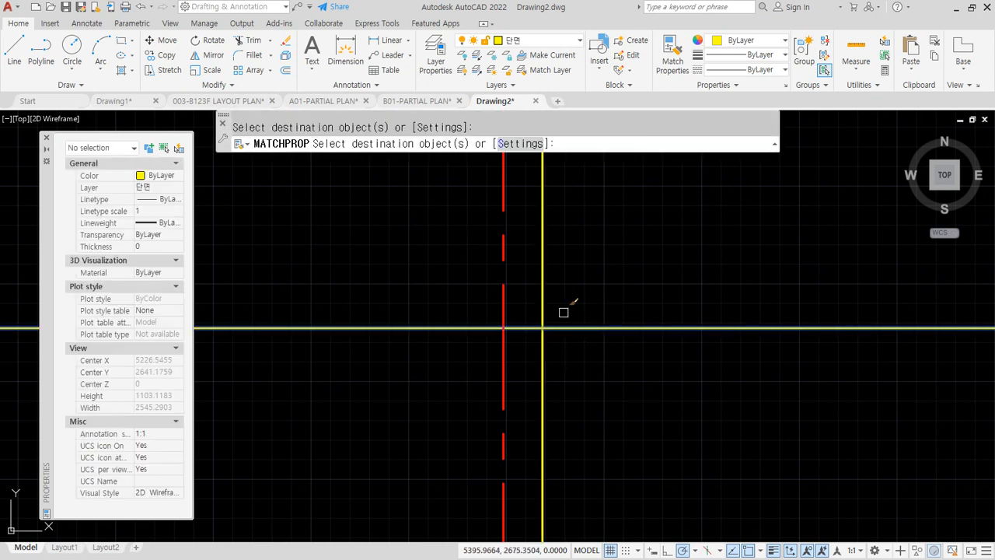
key(Return)
Offset the new yellow wall line by 420 to the left, across the centre line
text(o)
key(Return)
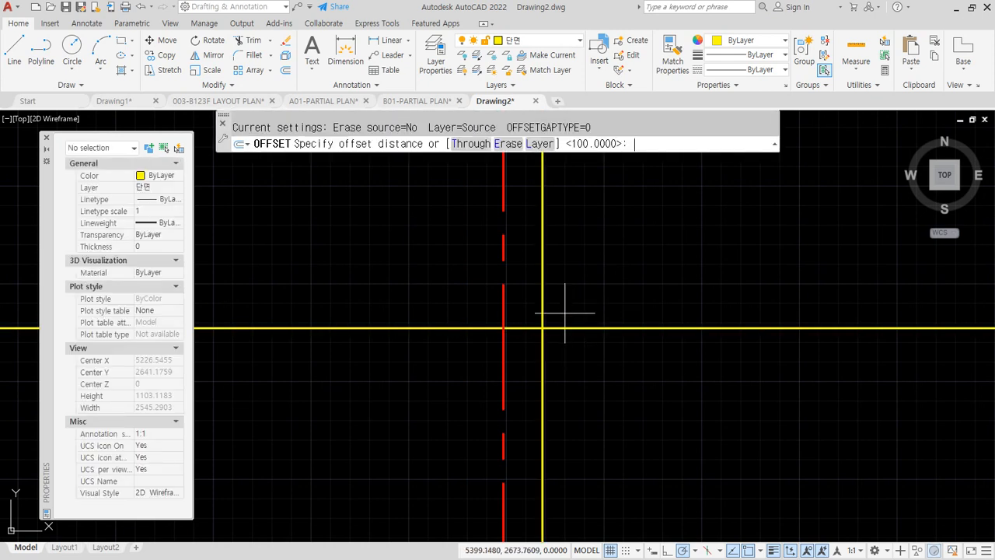
text(420)
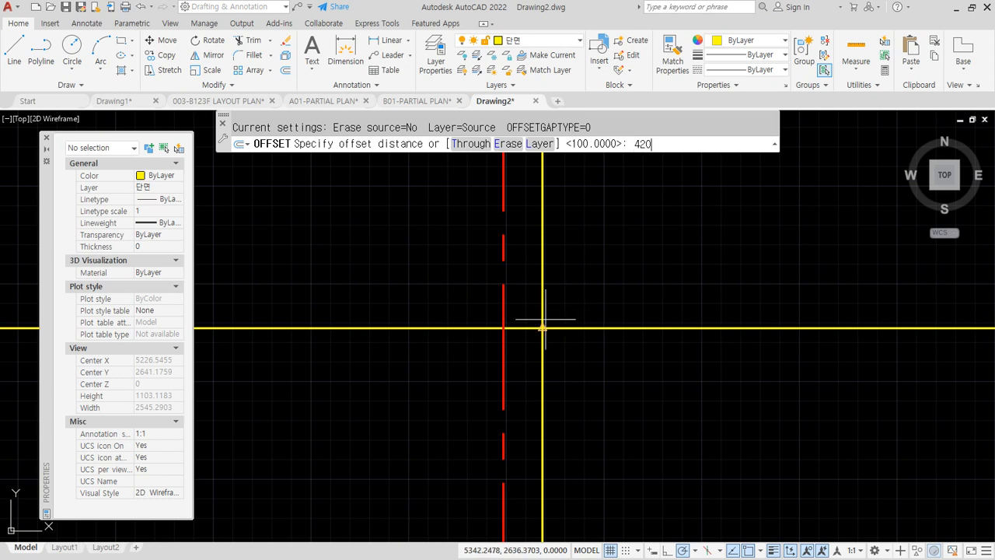
key(Return)
click(540, 306)
click(444, 298)
key(Return)
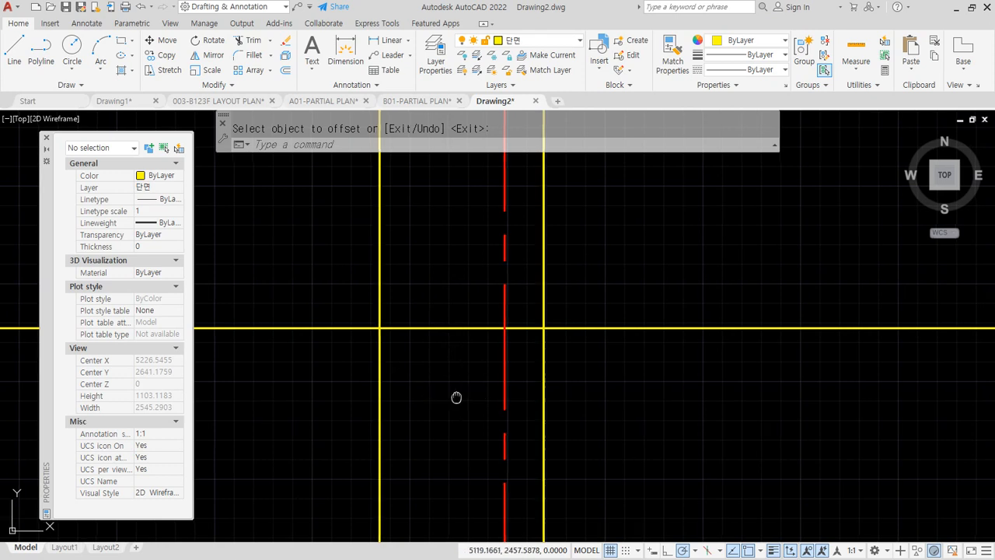
Offset the horizontal ground line downward by 200
middle_drag(455, 399, 513, 322)
key(Return)
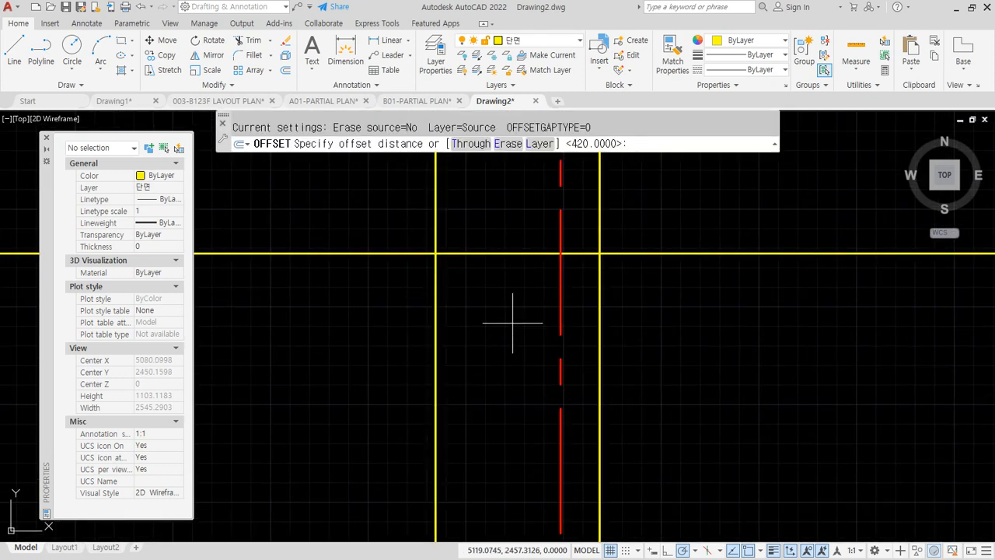
text(200)
key(Return)
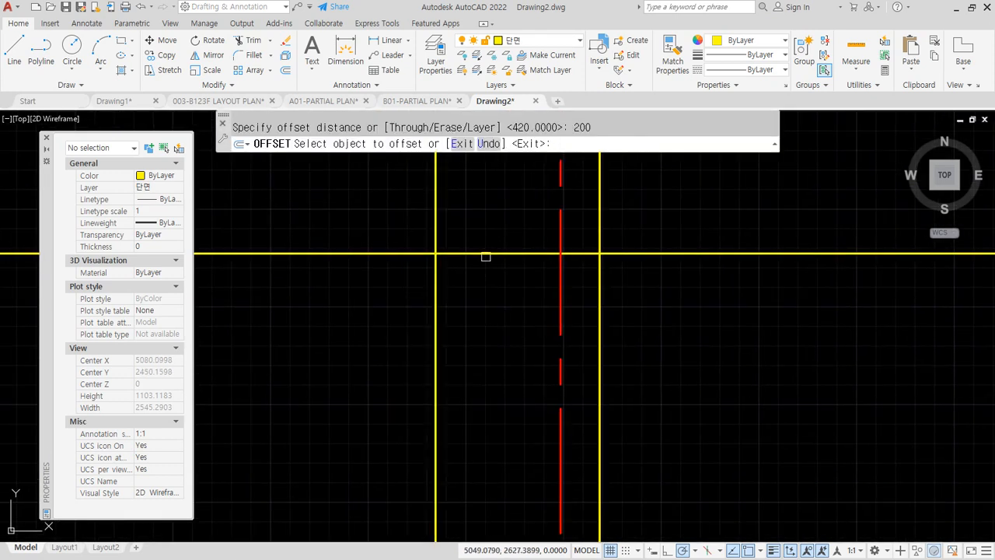
click(490, 253)
click(467, 355)
key(Return)
Draw a diagonal line at 315° from the intersection of the left wall line and the lower horizontal line
middle_drag(498, 416, 480, 373)
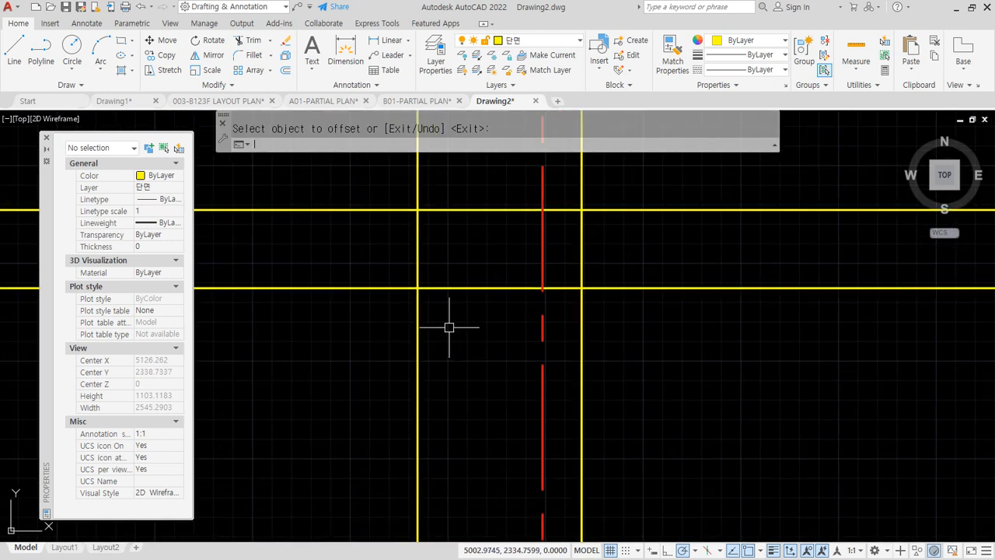
text(l)
key(Return)
click(418, 288)
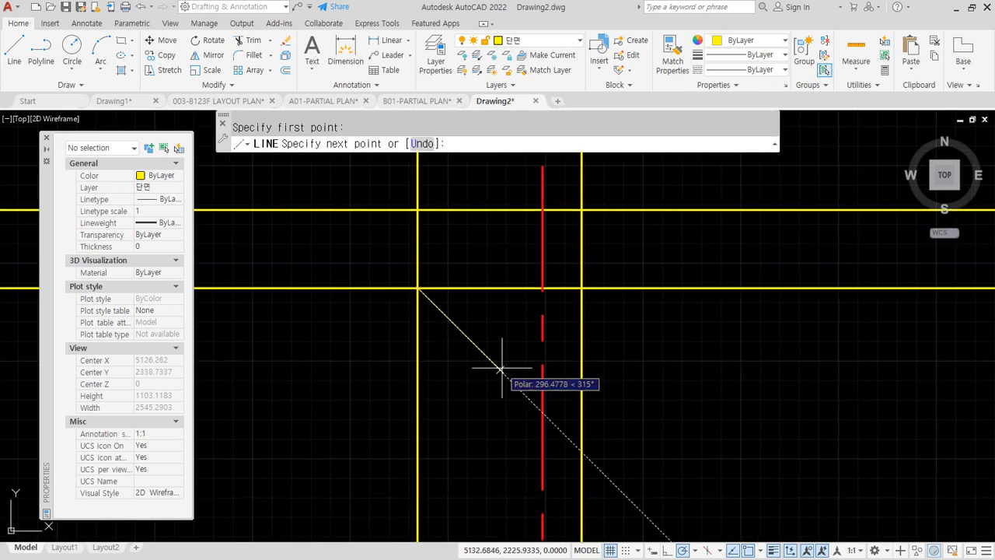
click(529, 400)
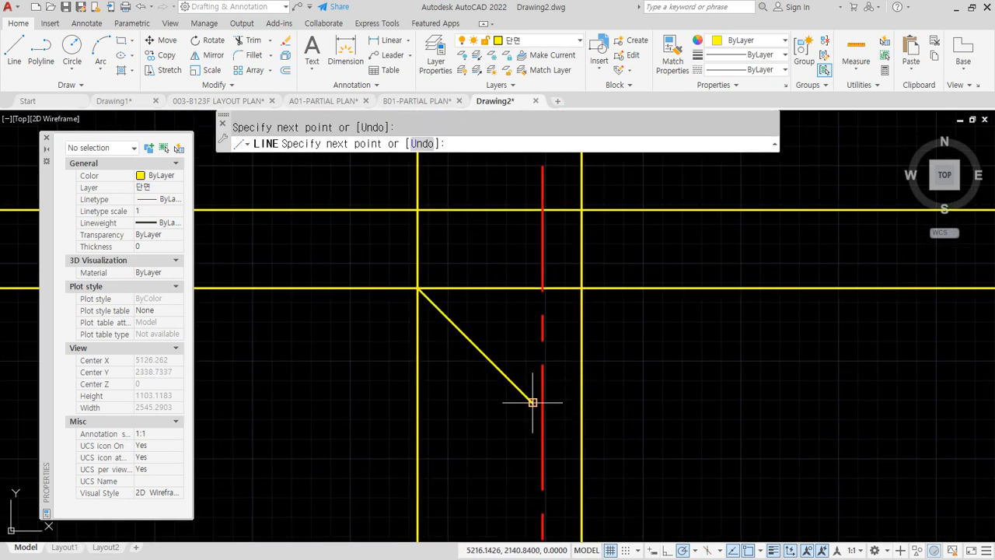
key(Return)
Offset the right wall line by 250 to the left to set the narrower lower wall face
text(o)
key(Return)
text(250)
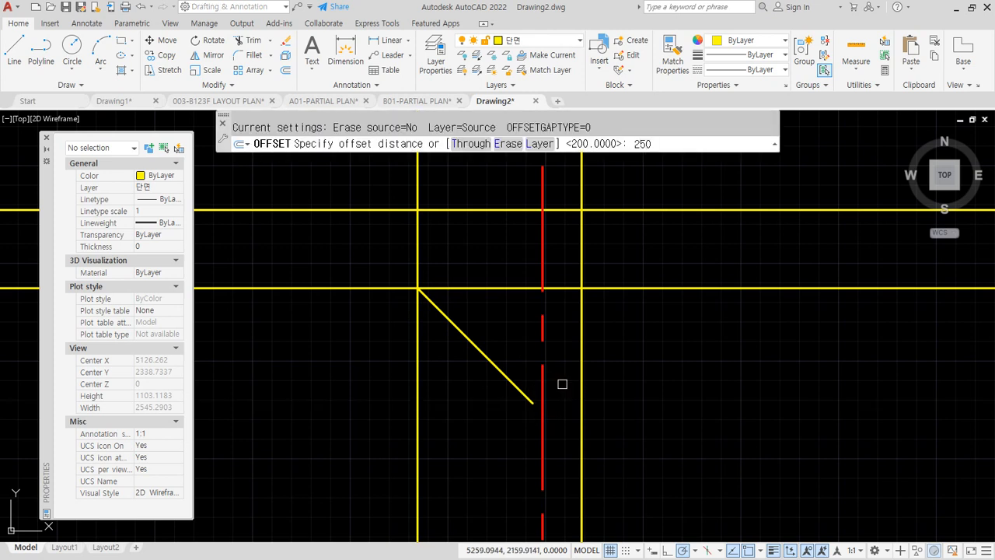
key(Return)
click(582, 380)
click(464, 353)
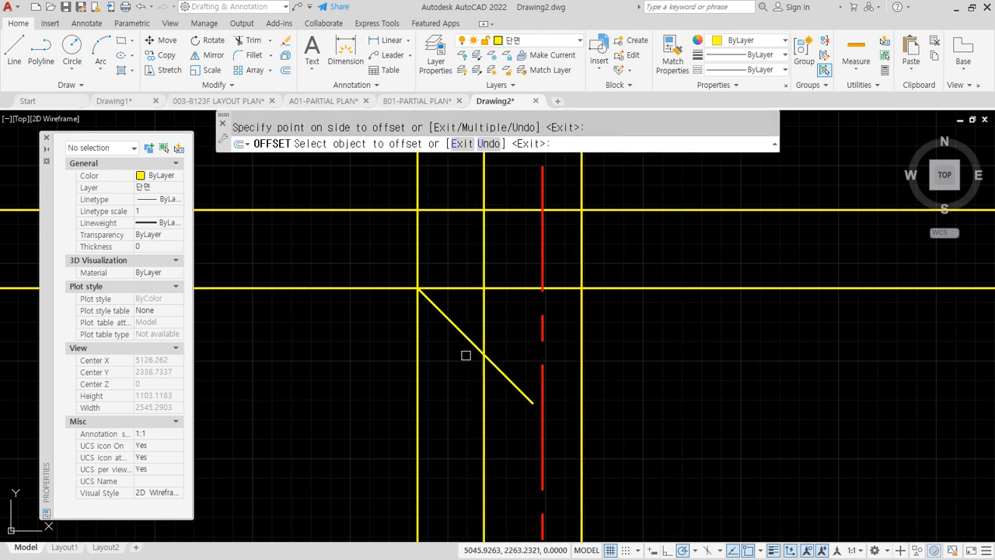
key(Return)
Fillet the left wall line with the diagonal and the diagonal with the inner vertical line into one continuous sloped wall face
middle_drag(449, 380, 490, 362)
text(f)
key(Return)
click(461, 252)
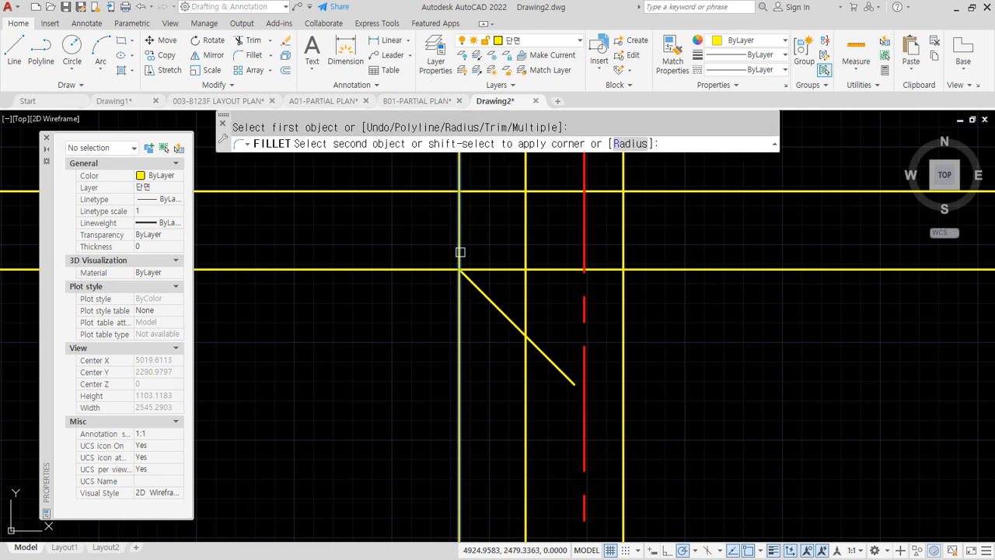
click(475, 289)
key(Return)
click(514, 327)
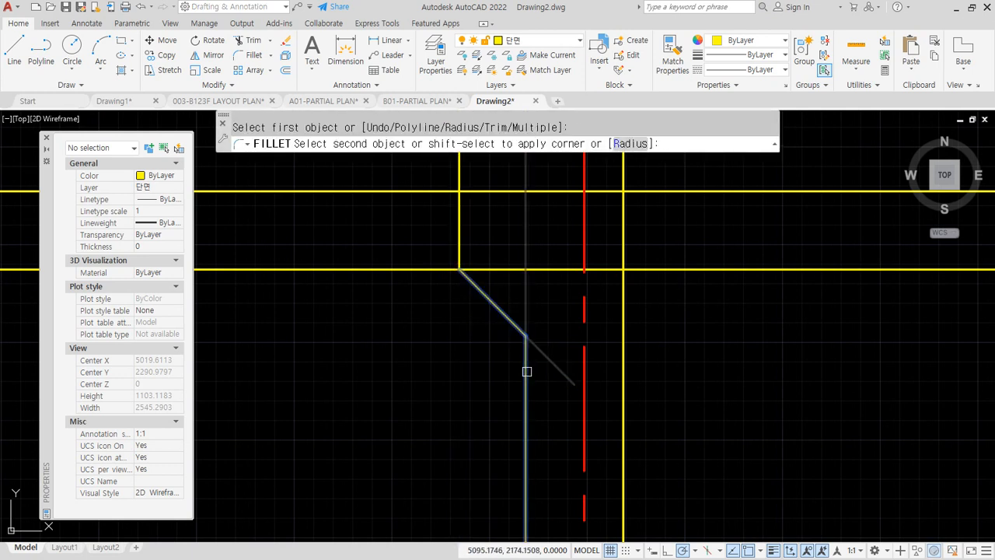
click(526, 371)
key(Escape)
Erase the horizontal helper line below the ground line
click(561, 269)
text(e)
key(Return)
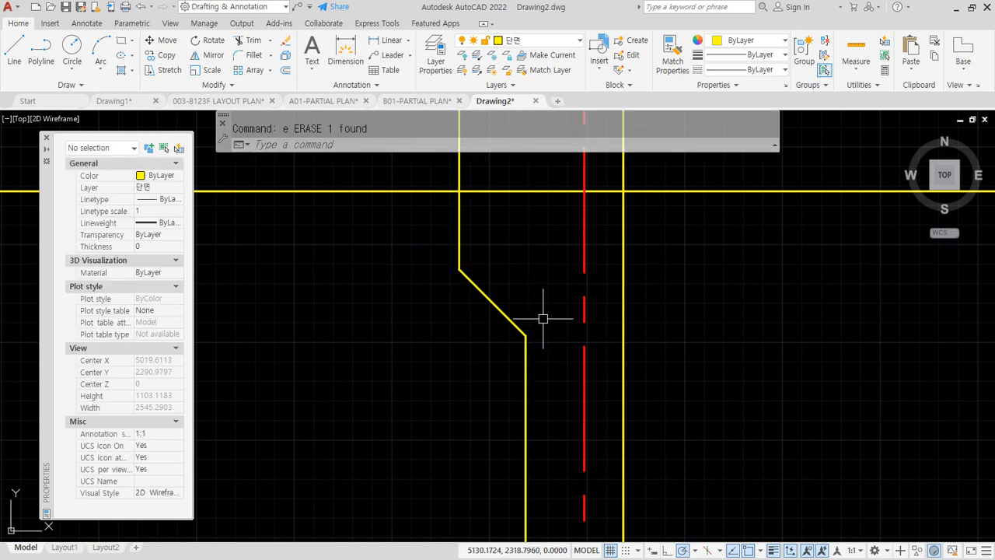
mouse_move(571, 389)
middle_down()
mouse_move(804, 264)
mouse_move(680, 280)
middle_up()
scroll(609, 357, down, 2)
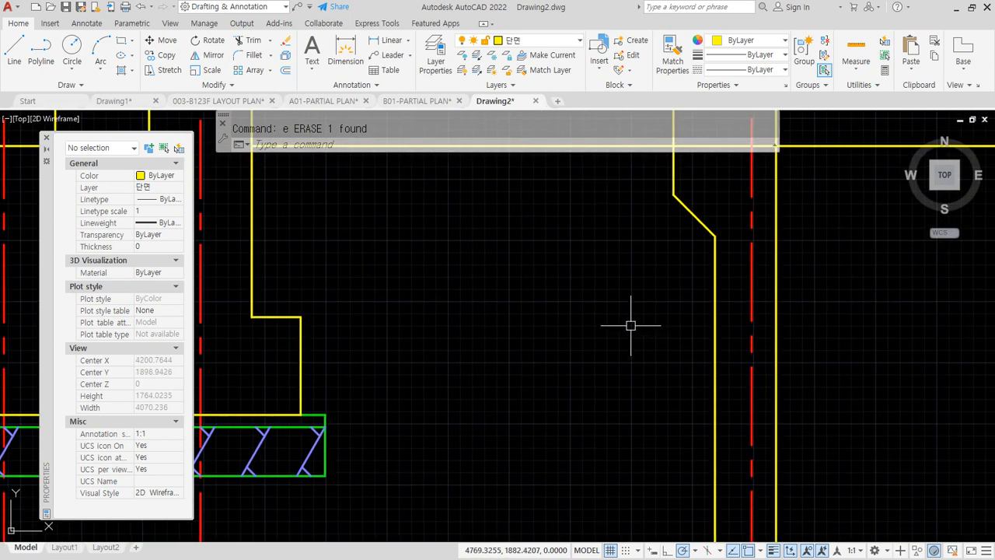
Draw two horizontal lines across the right wall, starting from the left footing's upper corner and the green base's top corner
text(l)
key(Return)
click(301, 317)
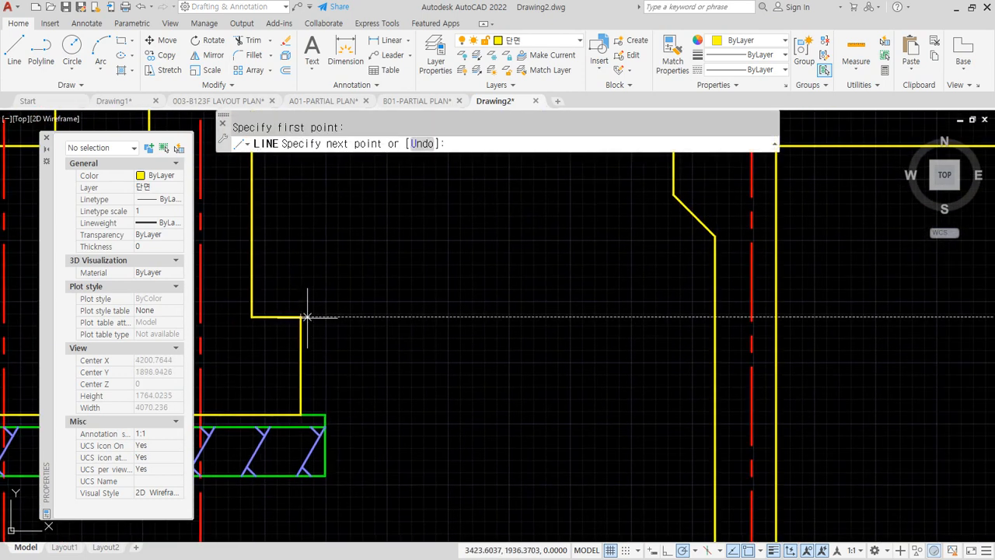
middle_drag(966, 317, 881, 321)
click(912, 321)
key(Return)
key(Return)
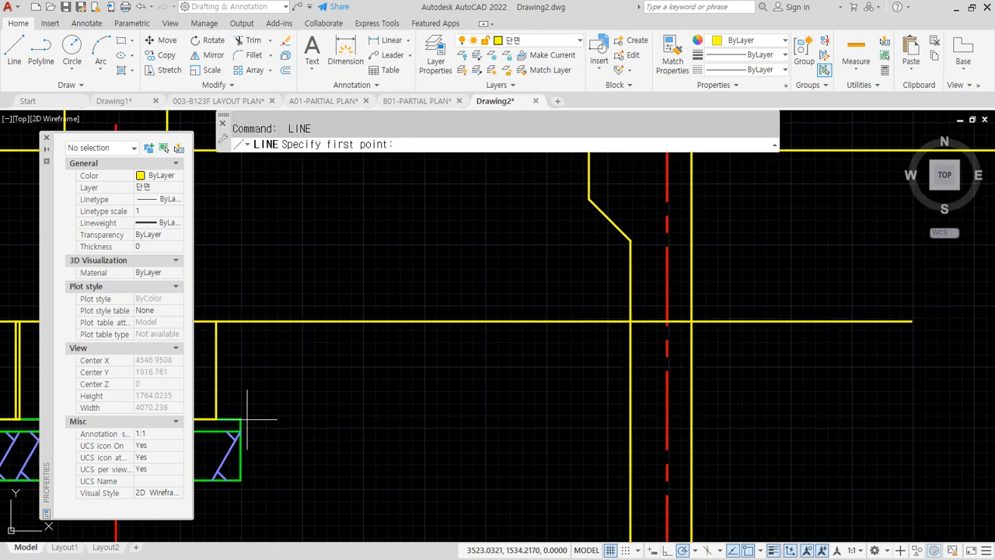
click(240, 418)
click(927, 419)
key(Return)
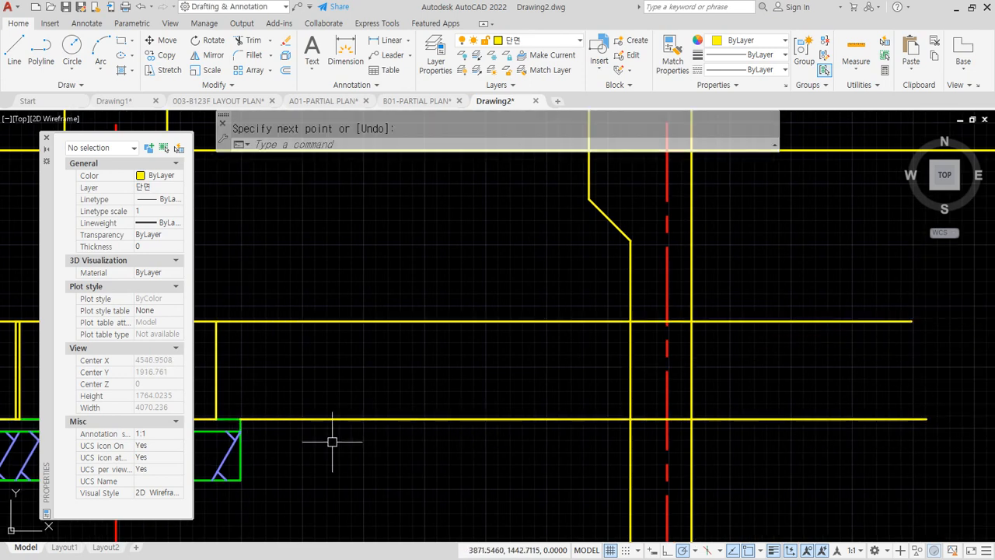
Draw two more horizontal lines across the right wall from the green base's inner line end and its bottom corner
key(Return)
click(240, 430)
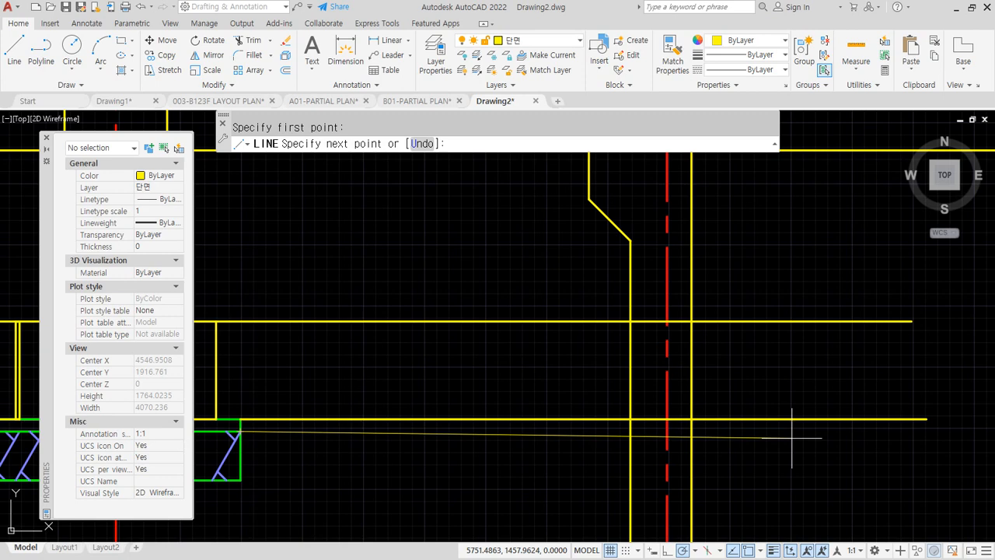
click(943, 431)
key(Return)
key(Return)
click(241, 479)
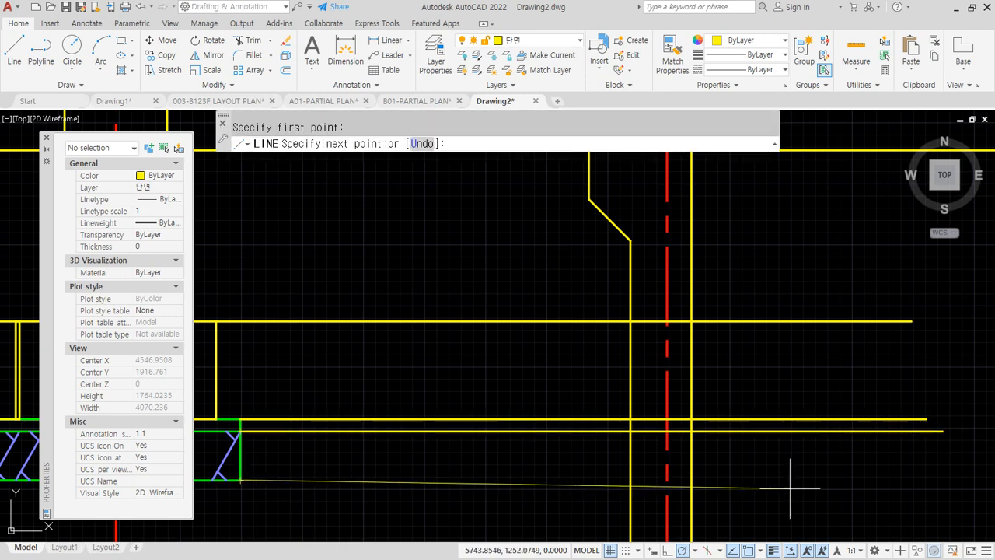
click(932, 480)
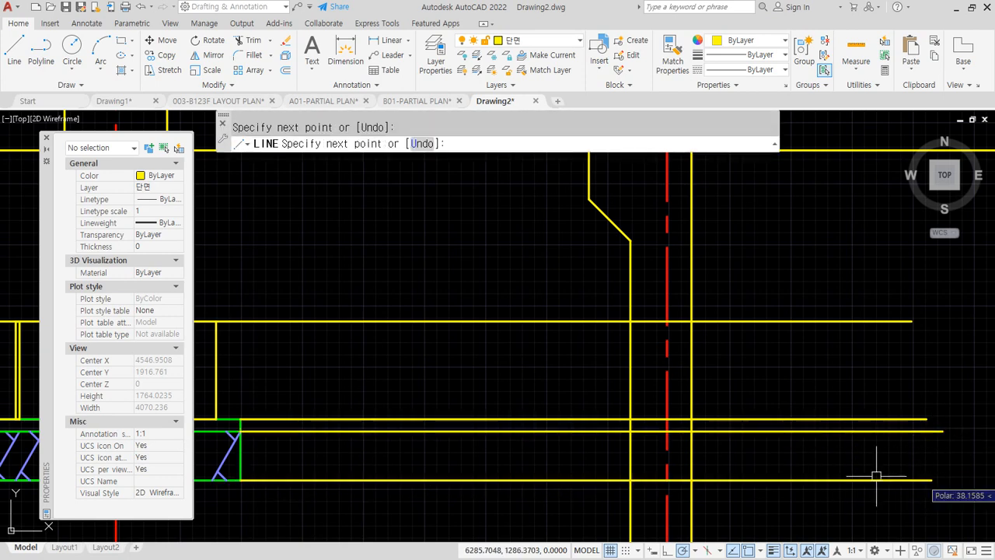
key(Return)
Offset both vertical faces of the right wall outward by 200
text(o)
key(Return)
text(200)
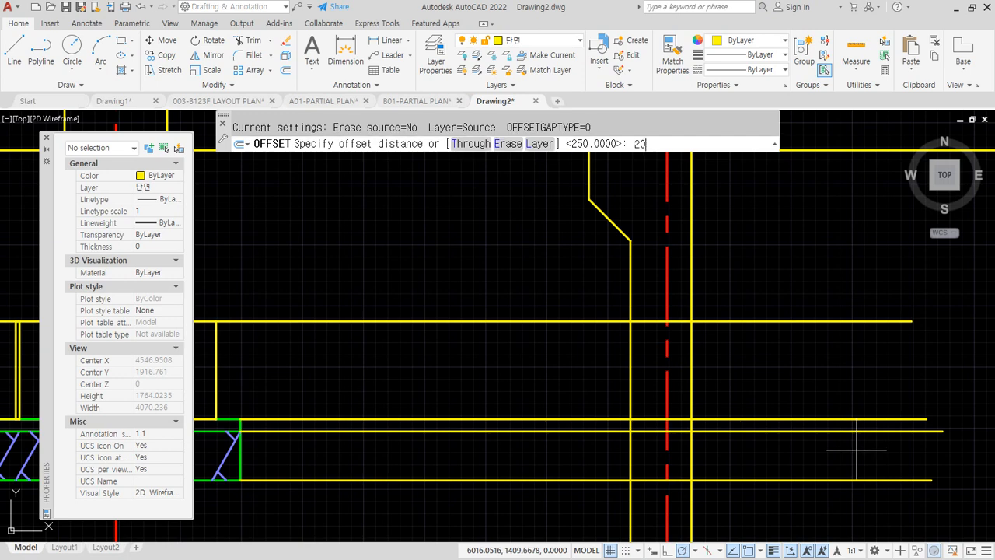
key(Return)
click(754, 381)
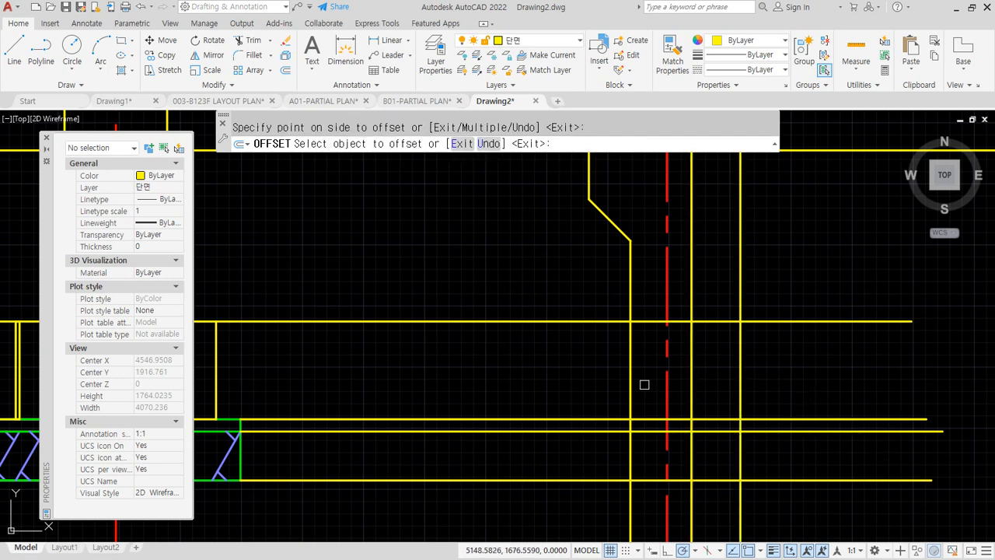
click(629, 384)
click(589, 385)
Offset the two new vertical footing lines outward by 100
key(space)
key(space)
text(1)
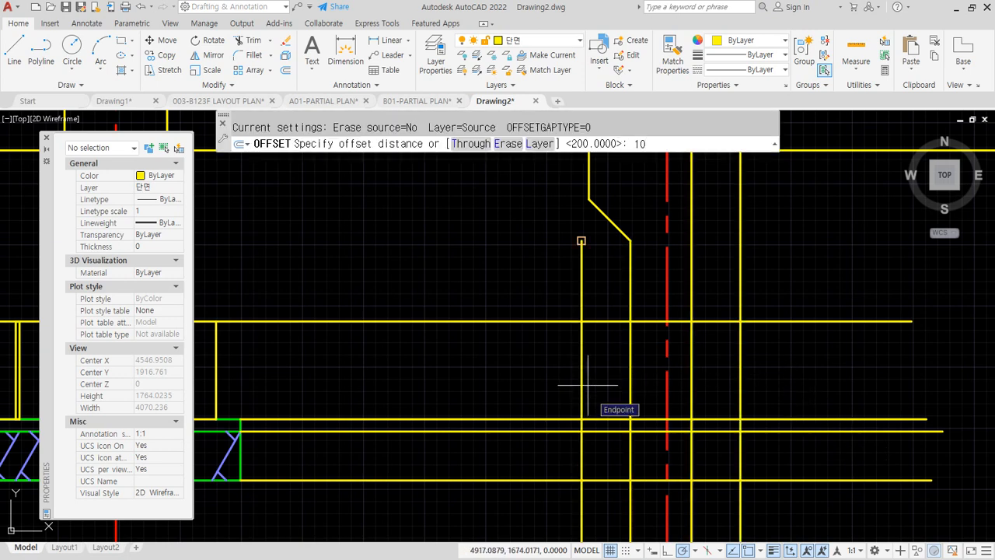
text(0)
key(Return)
click(583, 385)
click(531, 373)
click(743, 391)
click(821, 378)
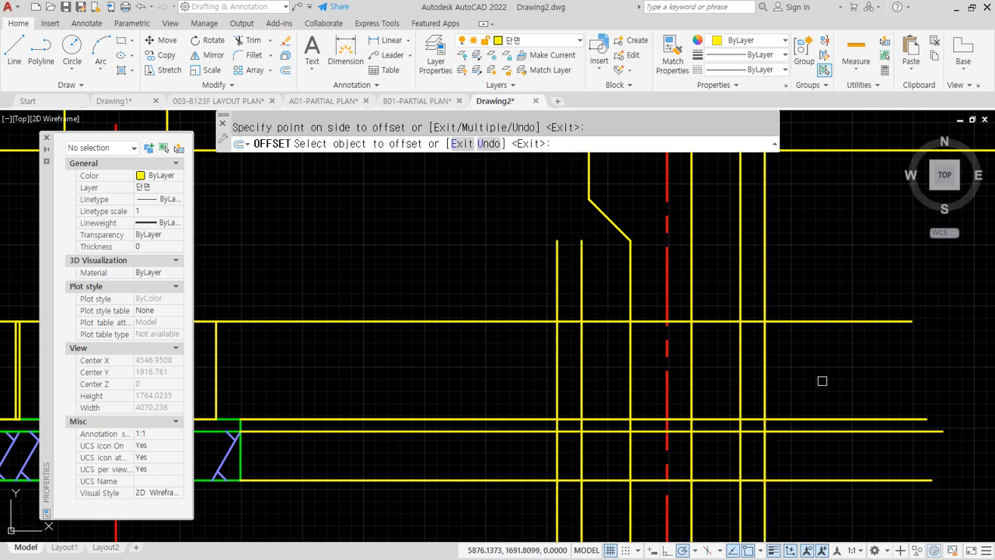
Trim the uppermost new horizontal line between the right wall's left face and the red centreline
key(space)
text(tr)
key(space)
key(space)
Fillet the wall's left face, footing top, footing left side and footing bottom into square corners with radius 0
text(f)
key(space)
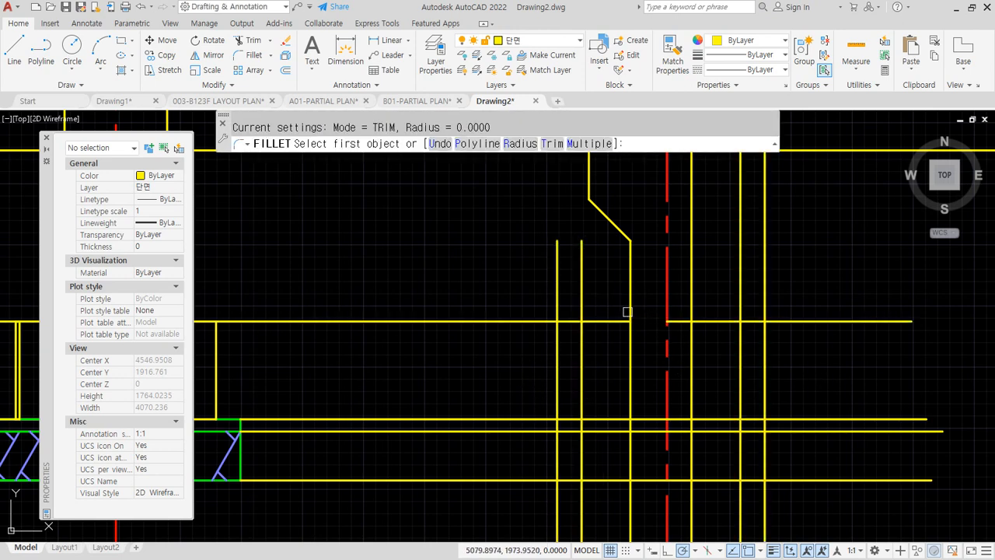
click(629, 310)
click(603, 321)
key(space)
click(600, 321)
click(581, 367)
key(space)
click(581, 368)
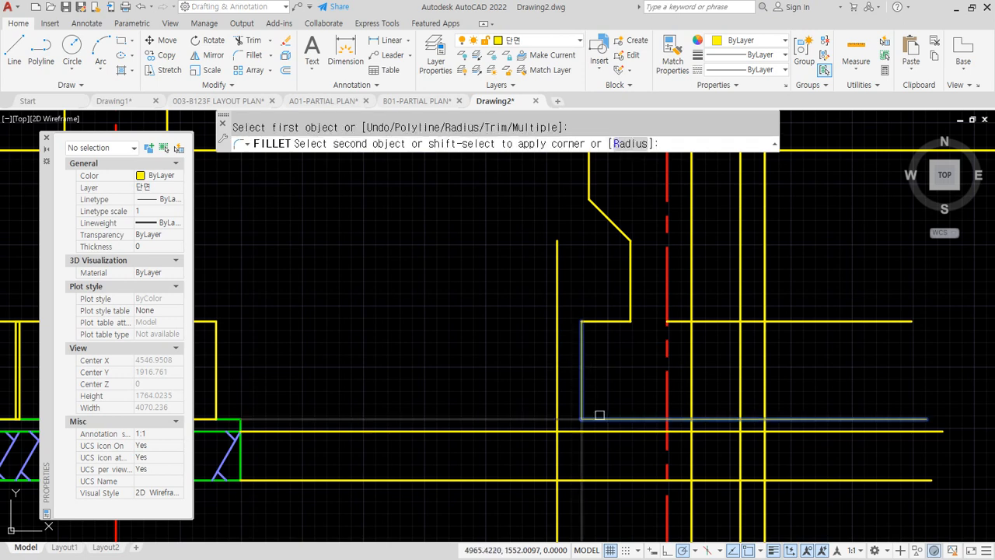
click(600, 417)
Fillet the footing's bottom, right side and top line up to the wall's right face to close the footing outline
key(space)
click(709, 418)
click(739, 350)
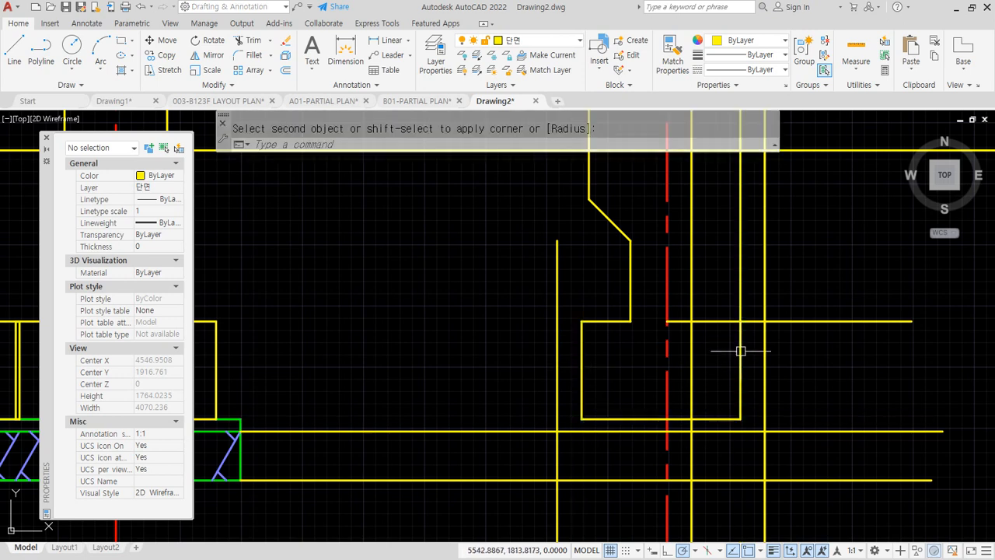
key(space)
click(740, 349)
click(709, 320)
key(space)
click(708, 320)
click(693, 303)
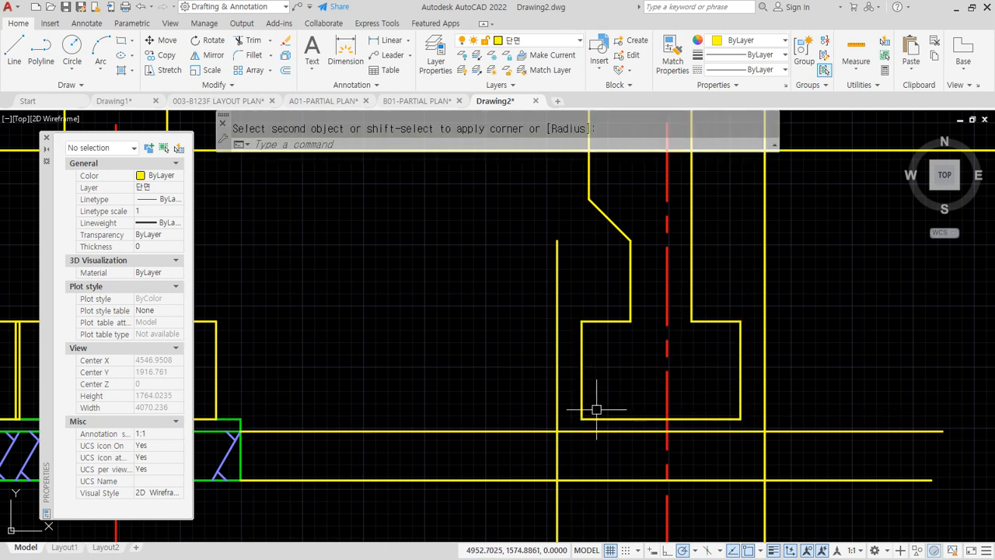
Fillet the two lower horizontal lines with the outer verticals to form a closed rectangle under the footing
key(space)
click(571, 432)
click(558, 445)
key(space)
click(557, 463)
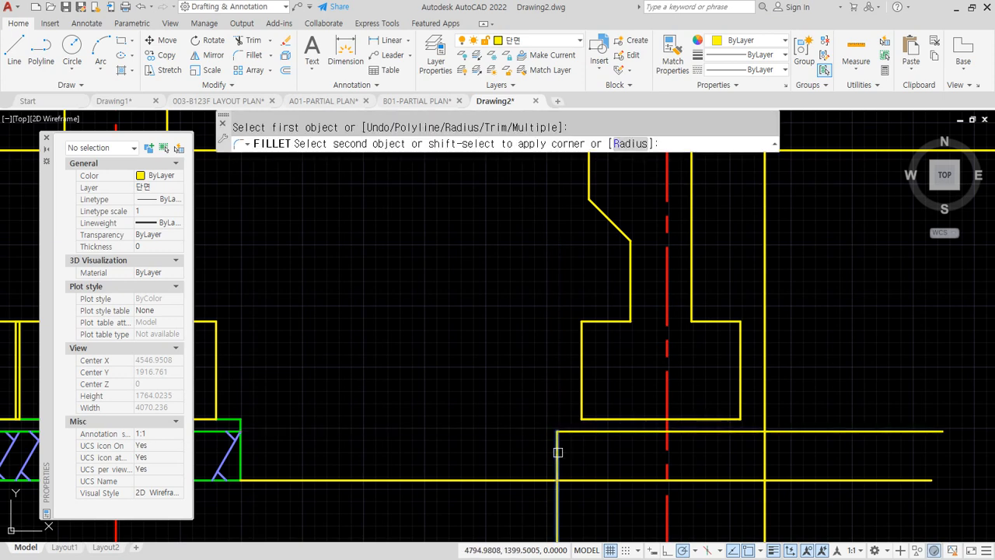
click(648, 479)
key(space)
click(722, 480)
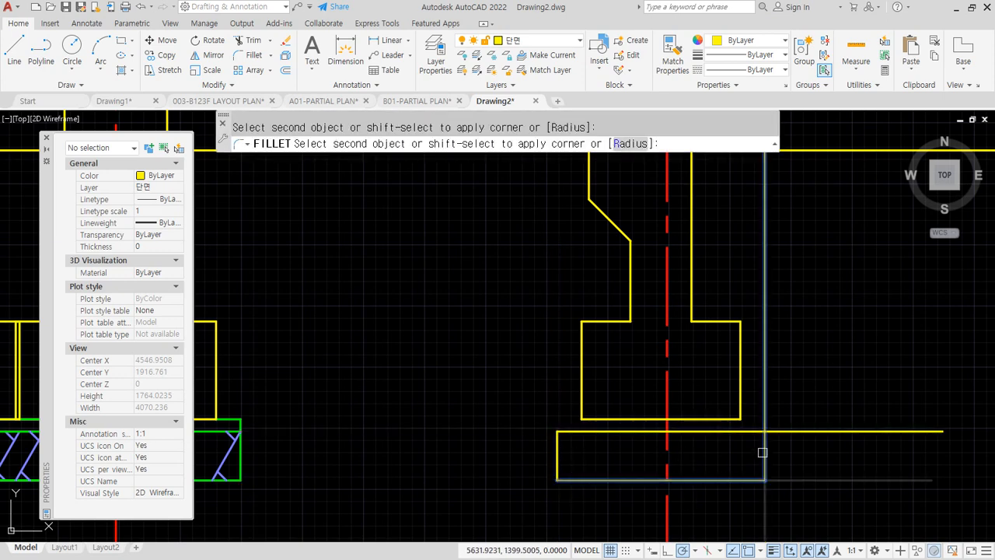
click(762, 451)
key(space)
click(758, 429)
click(761, 435)
Fillet the footing's bottom line with both sides of the rectangle below to form a thin top strip
key(space)
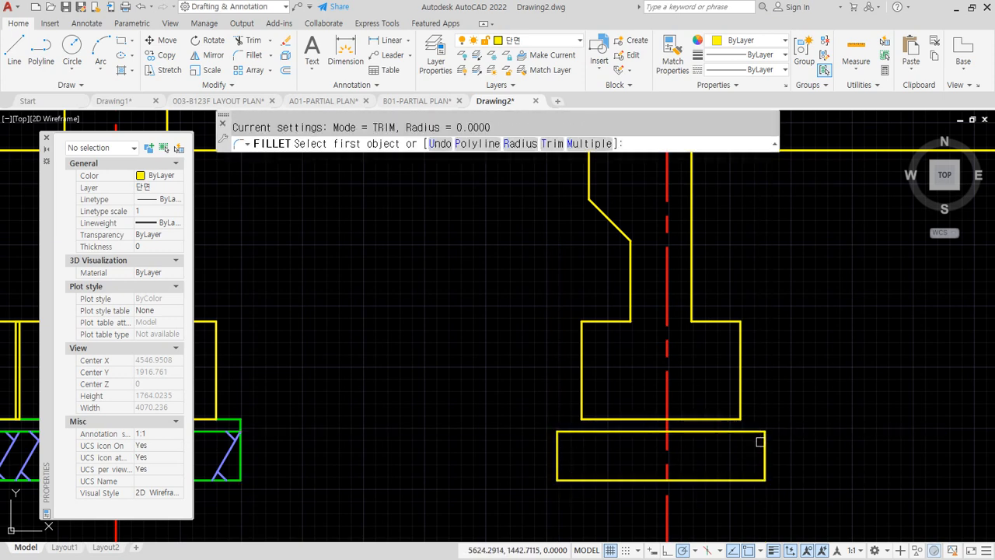
click(765, 442)
click(719, 420)
key(space)
click(625, 420)
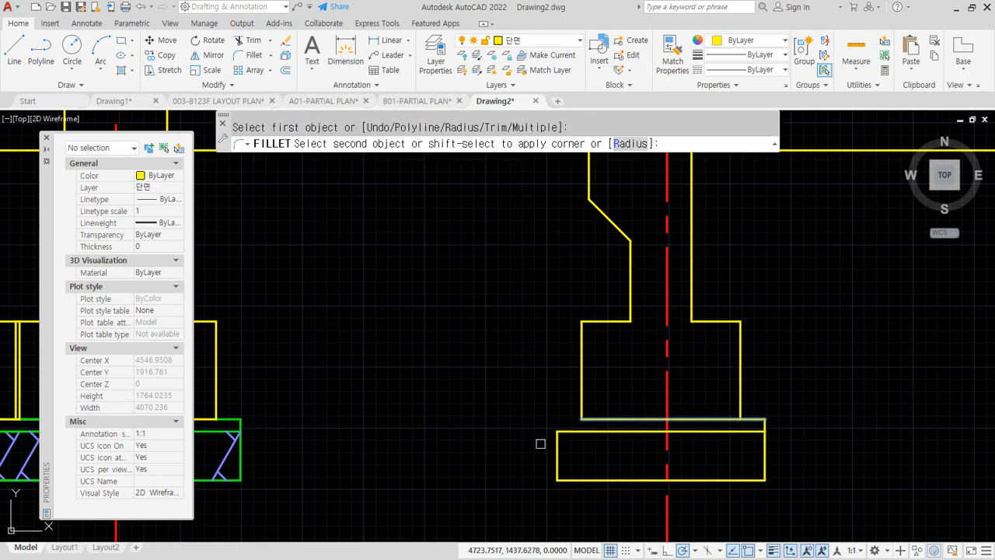
click(553, 443)
Trim the strip's top line between the two vertical sides of the footing
text(tr)
key(space)
click(643, 418)
click(704, 417)
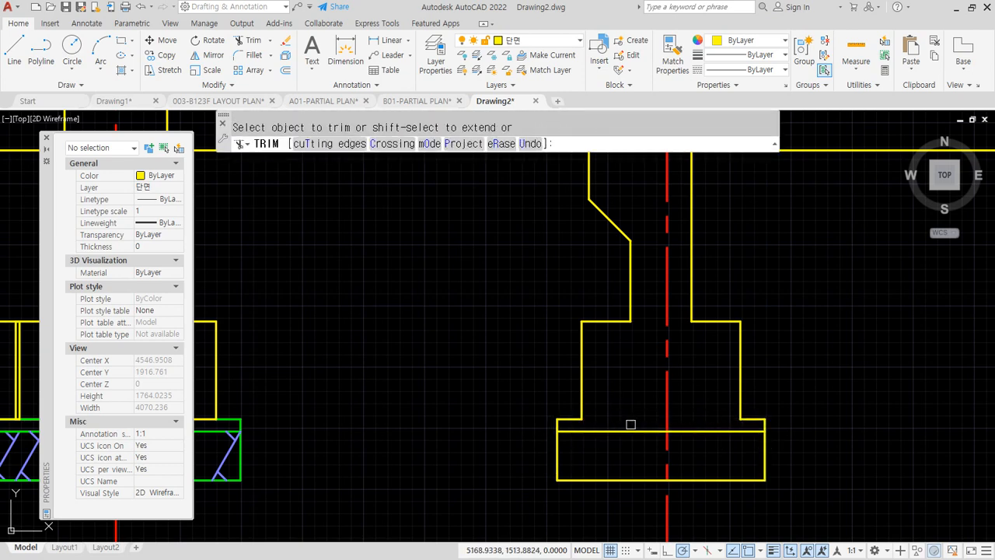
key(space)
Move the six lines of the base under the right footing to the 마감 layer
click(515, 402)
click(799, 502)
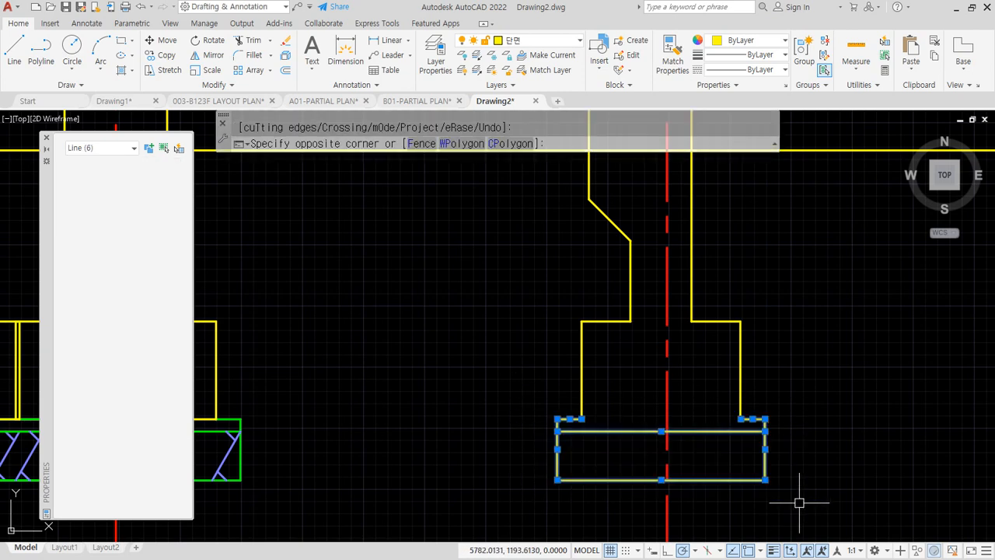
click(547, 39)
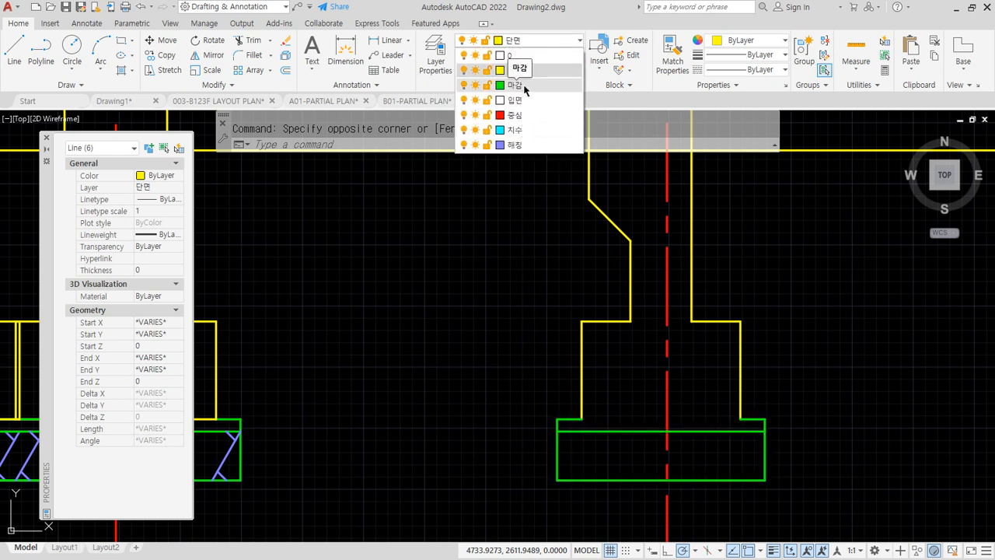
click(525, 87)
key(Escape)
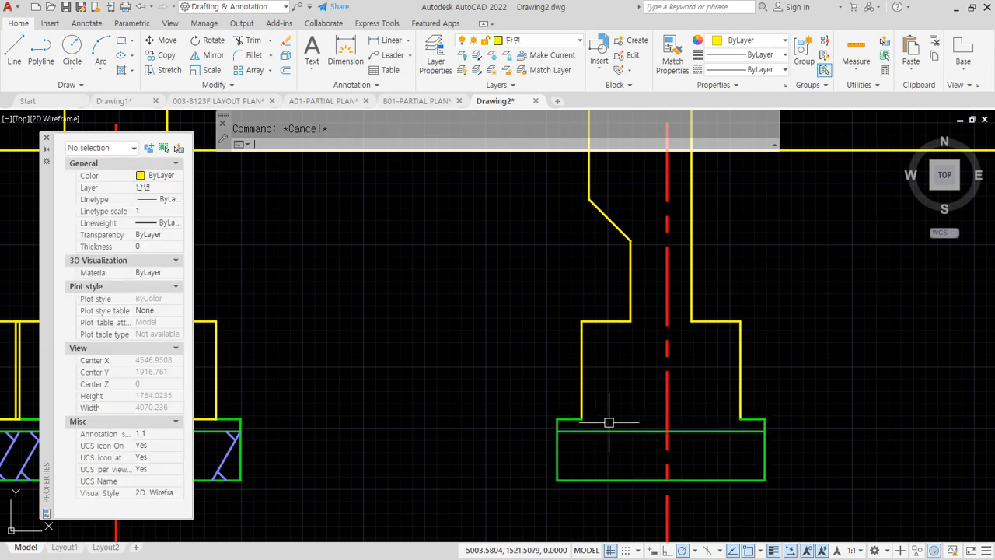
Draw a line along the right footing's bottom between its two lower corners
text(l)
key(Return)
click(582, 419)
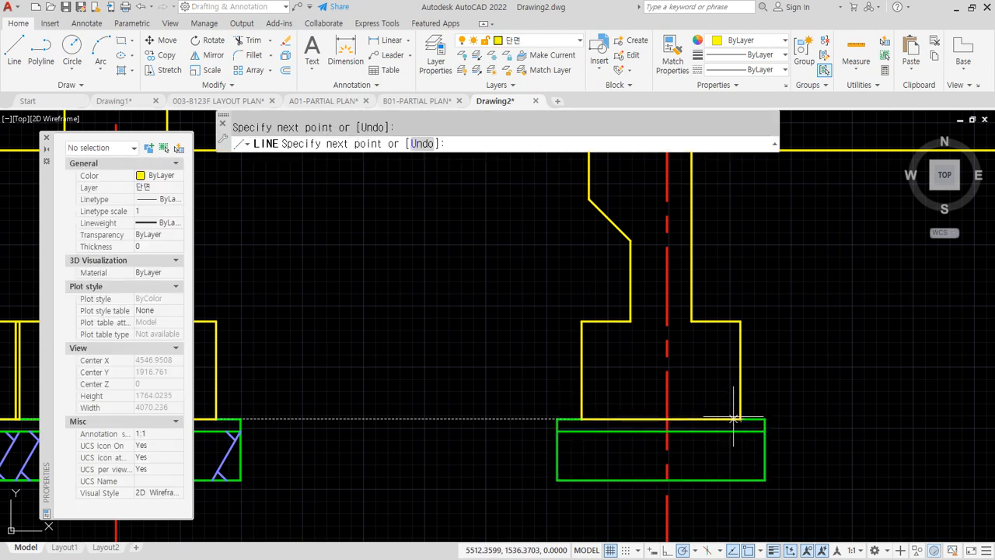
key(Return)
Trim the long horizontal ground line where it crosses the inside of the right wall
scroll(619, 319, down, 3)
scroll(650, 233, up, 3)
text(tr)
key(Return)
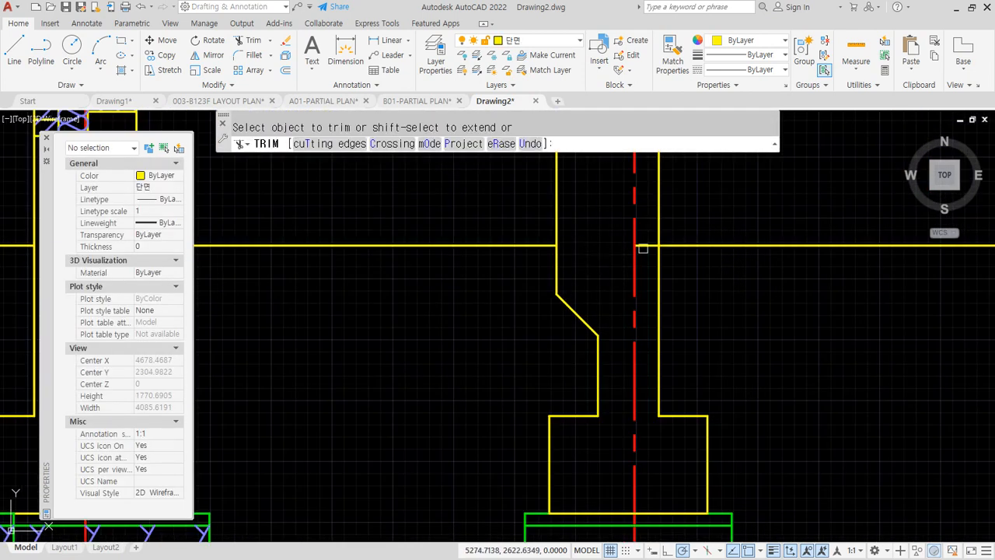
key(Return)
Copy the last diagonal hatch symbol of the left base to the lower-left corner of the right base
scroll(810, 392, down, 2)
middle_drag(809, 391, 877, 387)
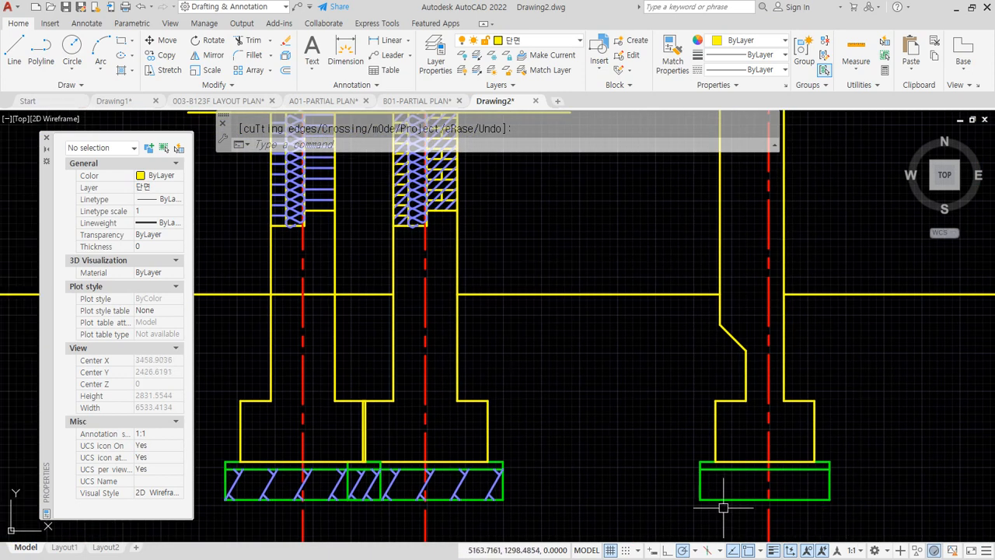
middle_drag(644, 491, 622, 489)
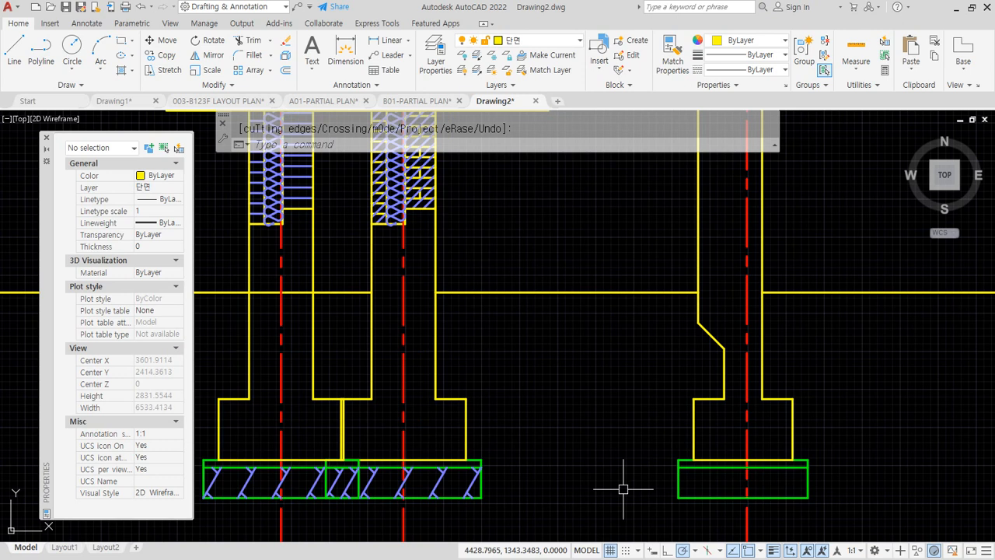
key(Escape)
scroll(622, 489, up, 4)
text(cp)
key(Return)
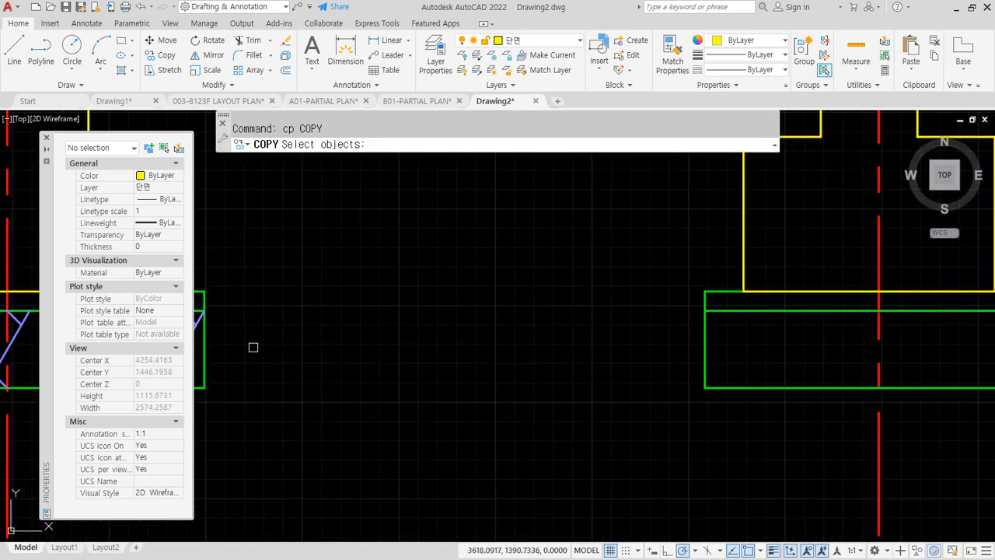
middle_drag(233, 334, 294, 332)
click(245, 341)
key(Return)
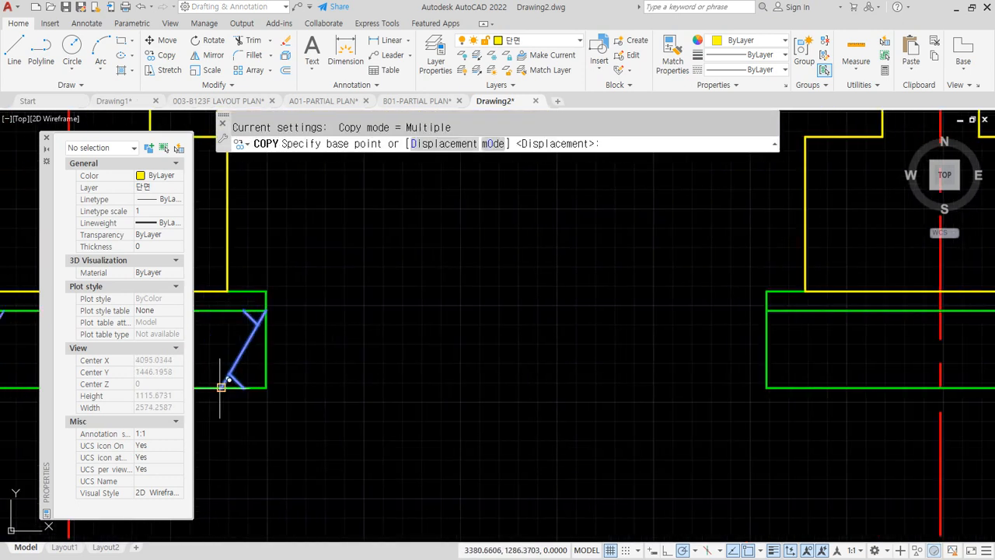
click(223, 386)
click(766, 387)
key(Return)
Copy the hatch symbol as an array of 5 items fitted up to the right base's inner upper-right corner
middle_drag(850, 373, 417, 365)
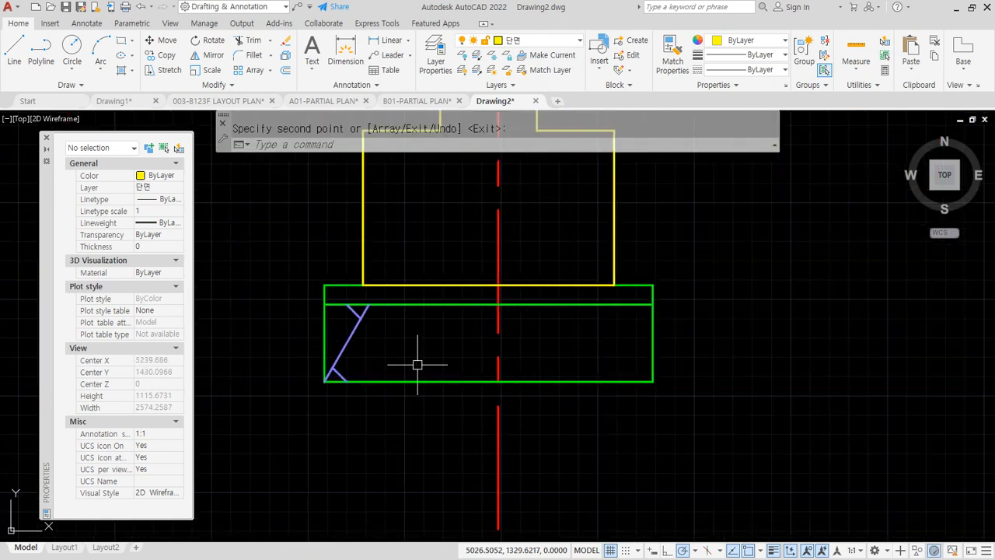
text(cp)
key(Return)
click(347, 342)
key(Return)
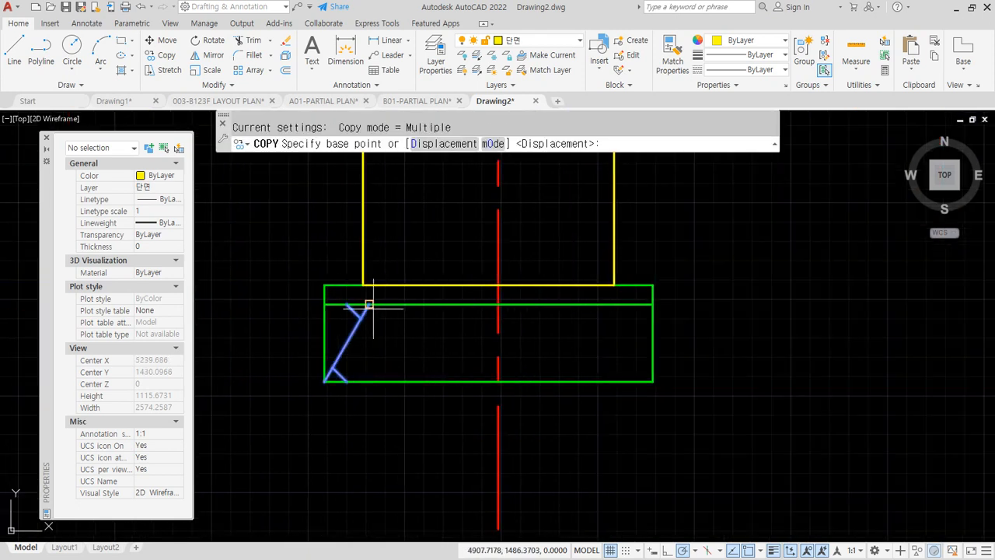
click(369, 306)
text(a)
key(Return)
text(5)
key(Return)
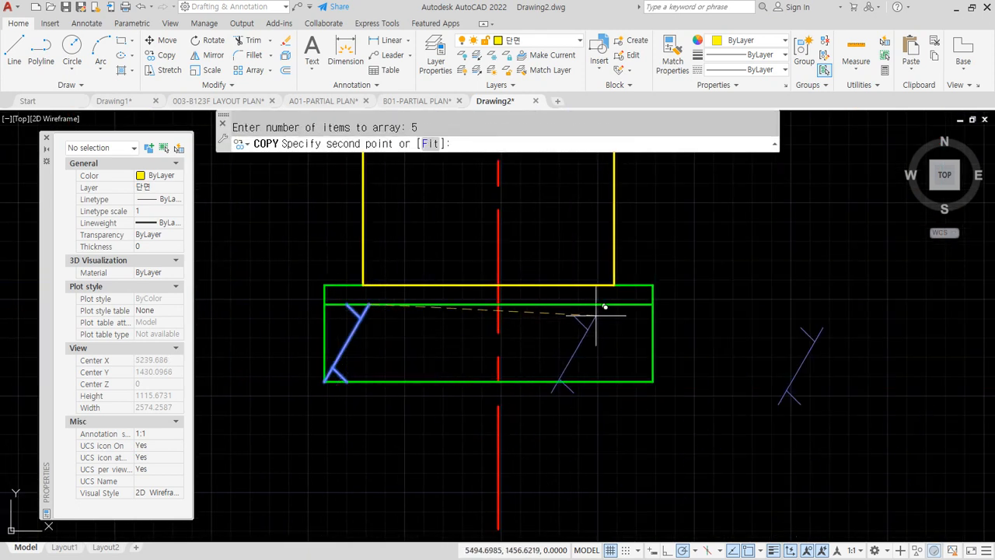
click(653, 304)
key(Return)
Offset the horizontal ground line between the middle and right walls upward by 450
scroll(475, 309, down, 3)
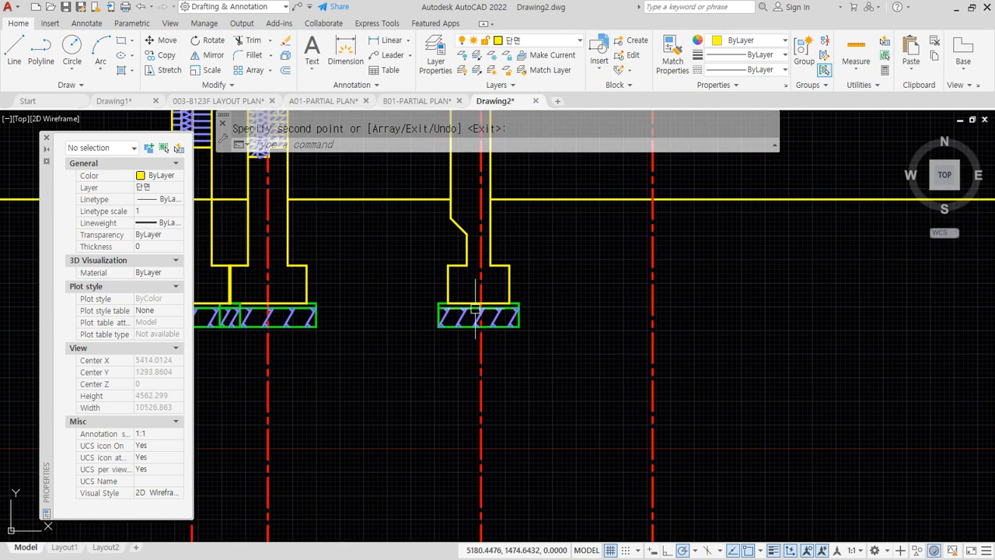
middle_drag(476, 308, 507, 532)
scroll(343, 356, up, 1)
middle_drag(447, 375, 439, 337)
scroll(439, 337, up, 2)
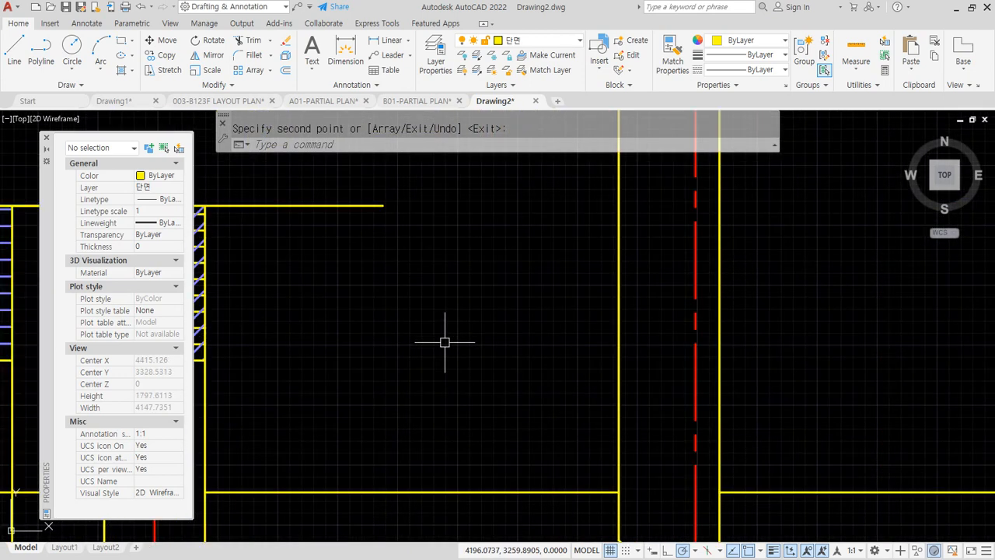
text(o)
key(Return)
text(450)
key(Return)
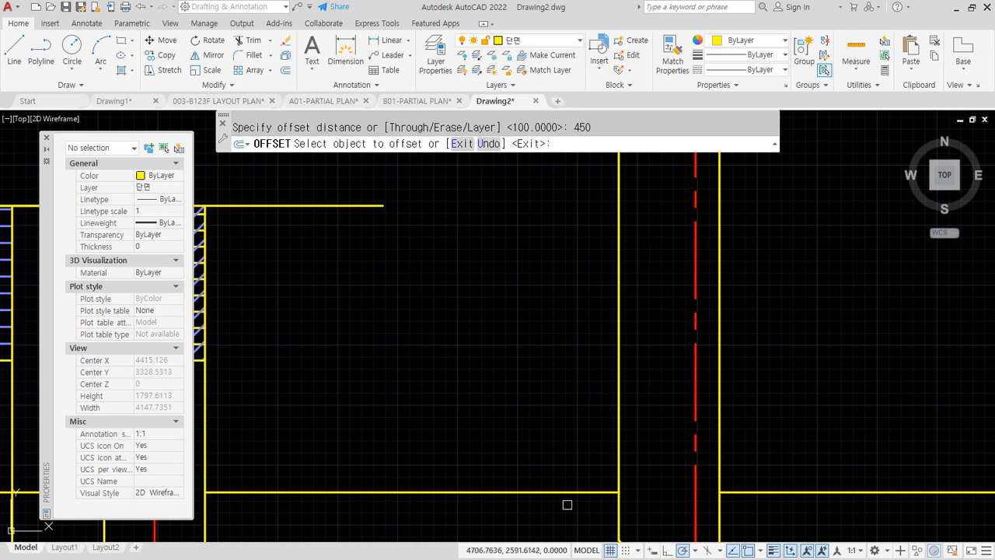
click(567, 492)
click(564, 373)
Extend the new offset line through the right wall's left face to the red centreline
text(ex)
key(Return)
drag(595, 357, 574, 433)
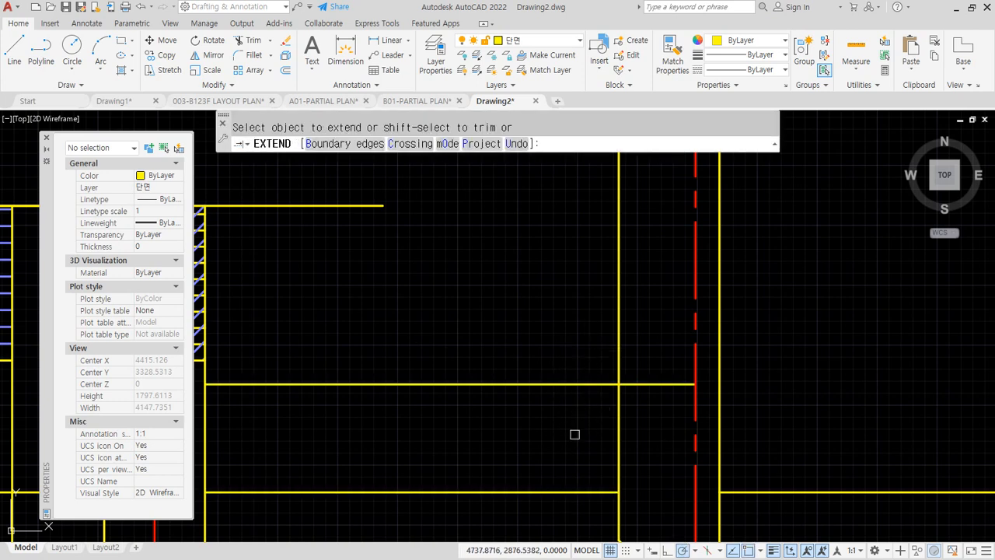
Extend the new offset line from the red centreline to the right wall's right face
key(Return)
text(ex)
key(Return)
drag(663, 376, 664, 405)
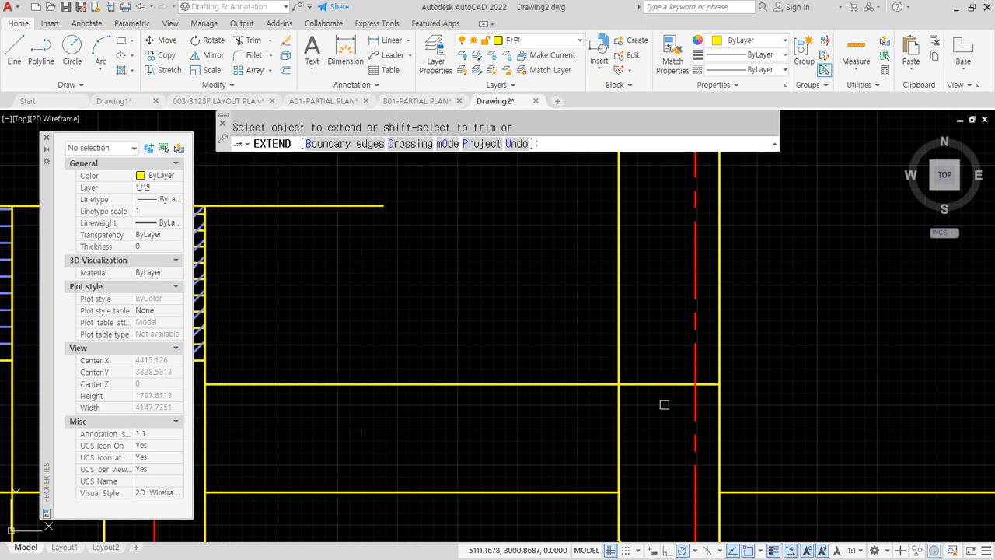
Trim the offset line's portion outside the right wall's left face
key(Return)
scroll(677, 397, up, 2)
text(tr)
key(Return)
click(558, 378)
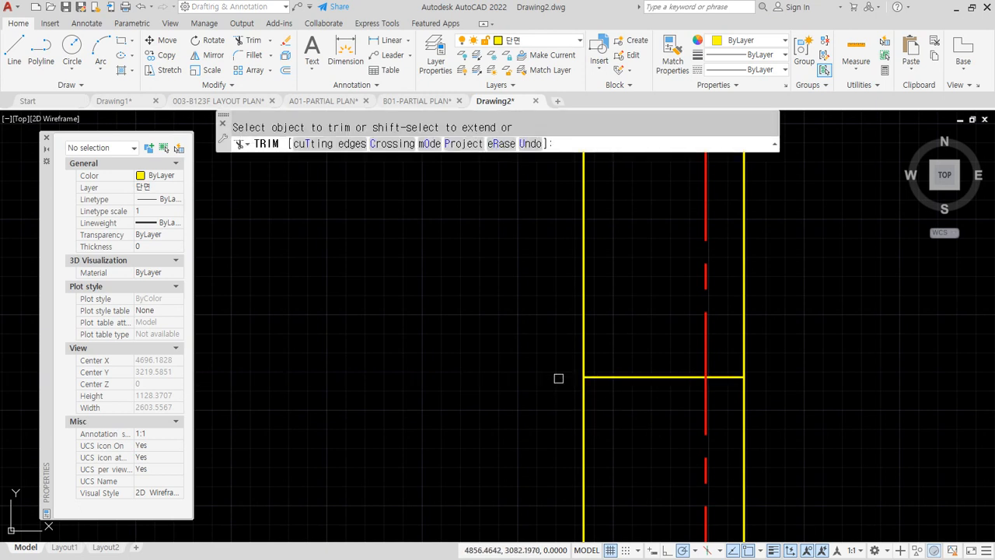
key(Return)
Offset the short horizontal line inside the right wall upward by 100
key(Return)
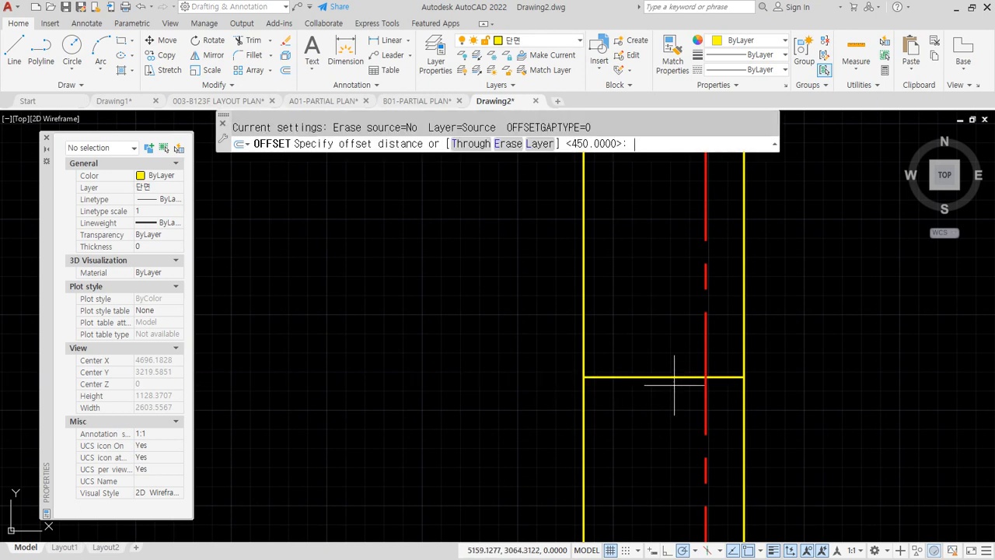
key(Return)
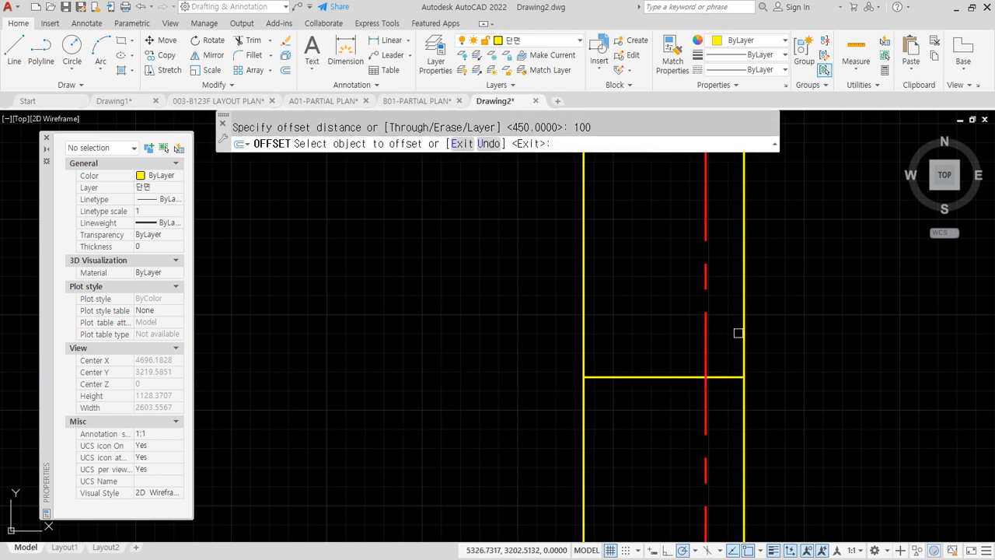
click(735, 375)
click(724, 333)
key(Return)
Offset the right wall's right face 200 toward the inside of the wall
key(Return)
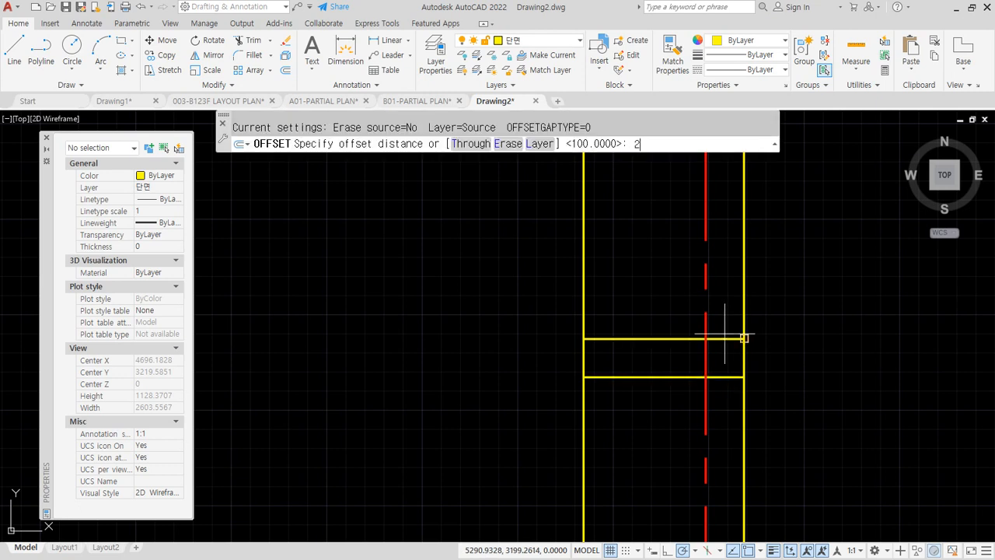
key(Return)
click(748, 302)
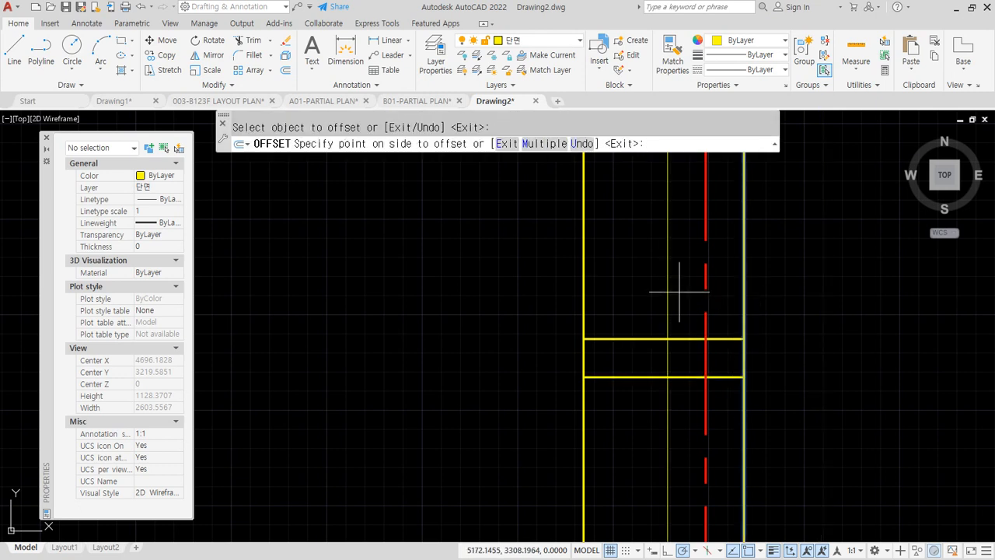
click(667, 285)
key(Return)
Trim the horizontal lines and the inner vertical line into a stepped ledge inside the right wall
text(tr)
key(Return)
click(724, 377)
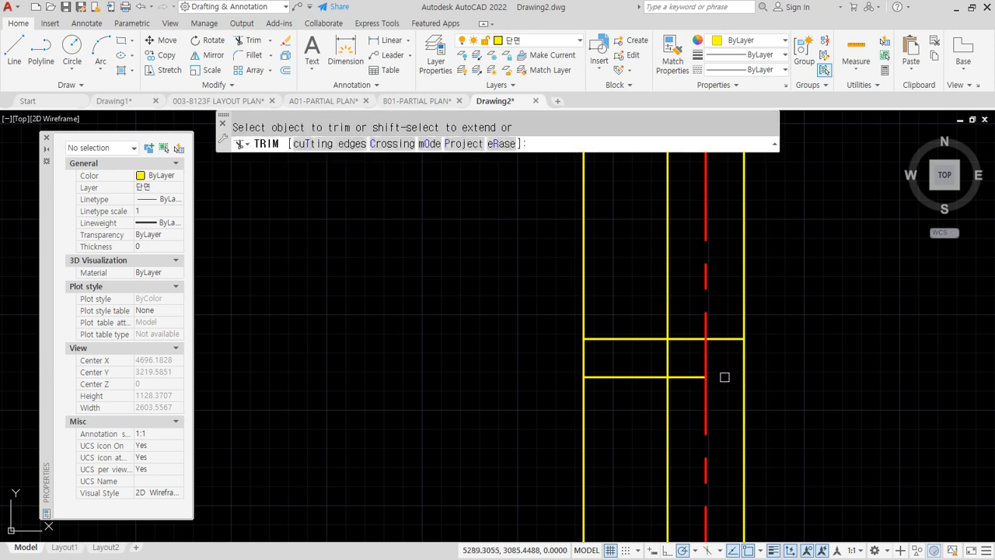
click(668, 407)
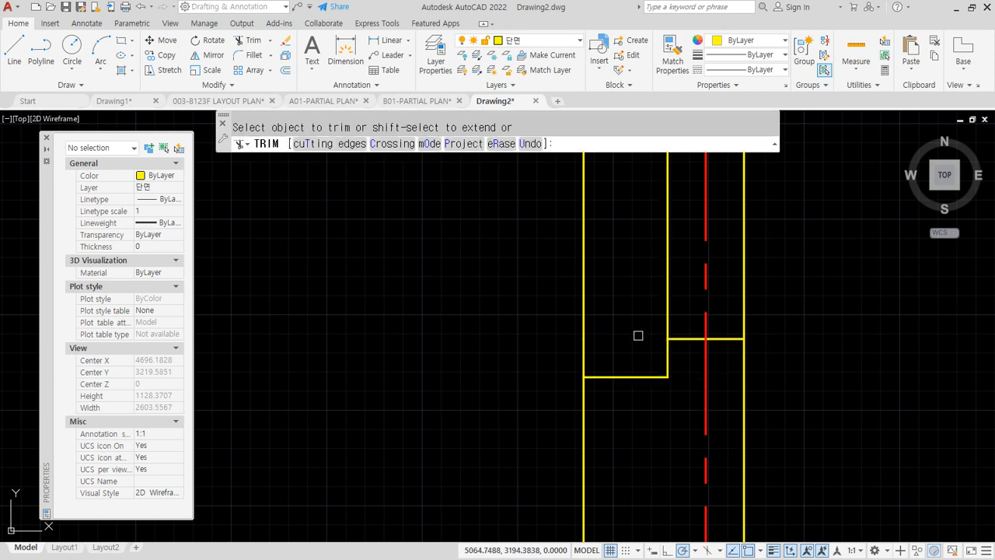
key(Return)
Offset the right wall's inner vertical line 120 toward the left face
text(o)
key(Return)
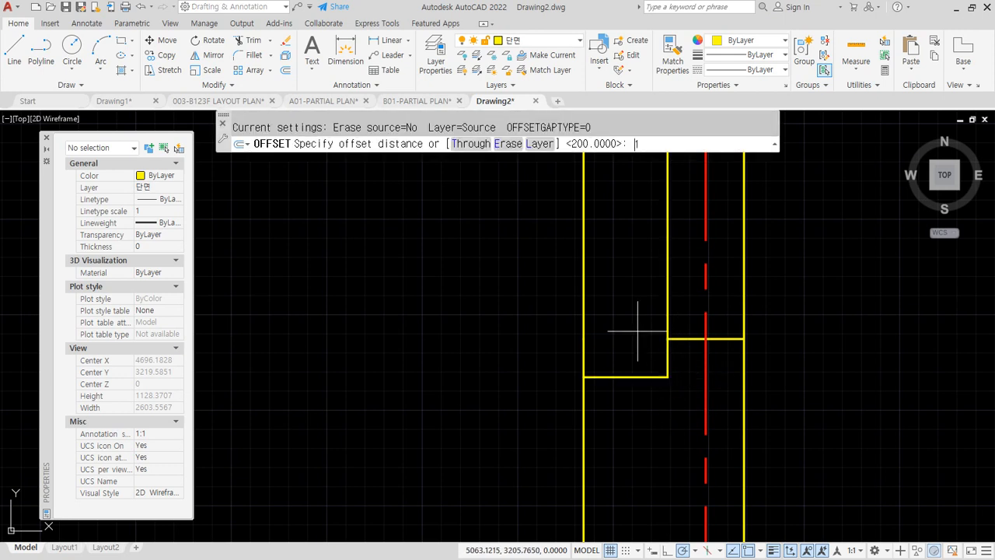
key(Return)
click(670, 305)
click(610, 319)
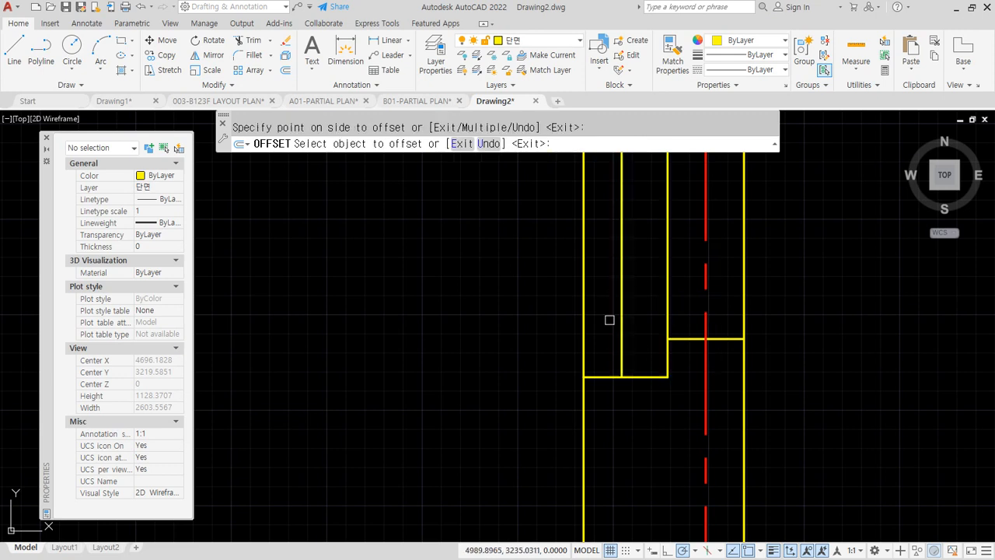
key(Return)
Offset the newest vertical line 60 to the right as the centre of the insulation cavity
key(Return)
text(60)
key(Return)
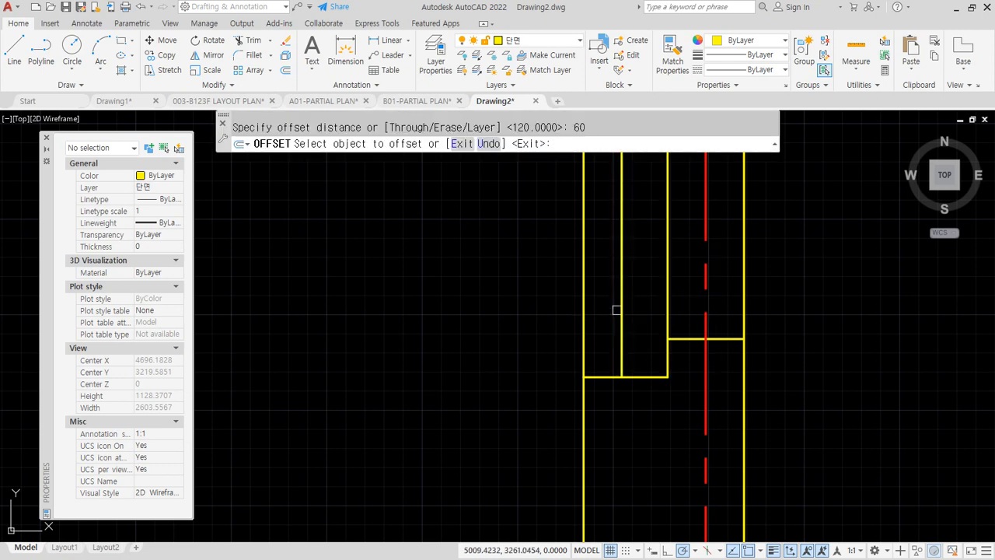
click(620, 311)
click(650, 311)
key(Escape)
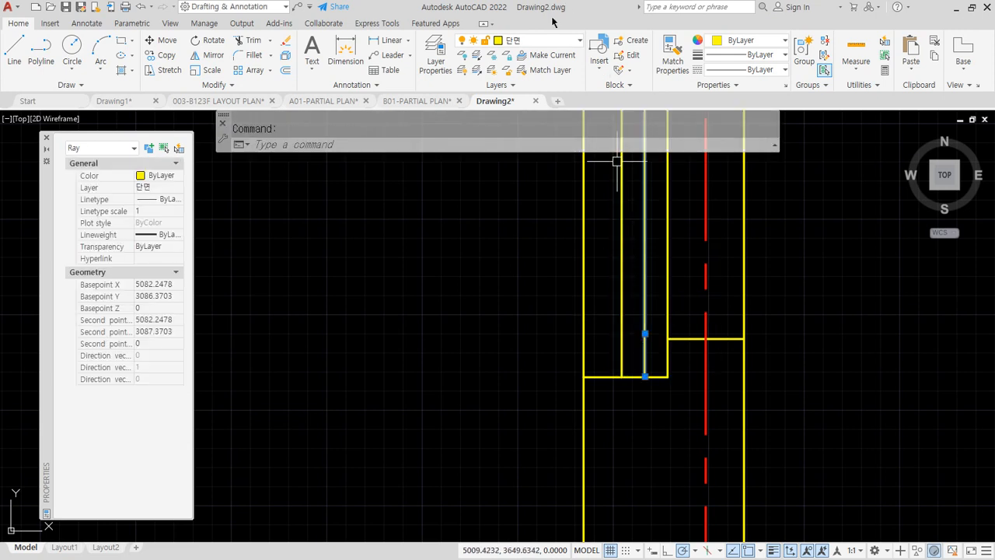
Put the cavity's centre line on layer 해칭 with the BATTING linetype
click(547, 41)
click(538, 144)
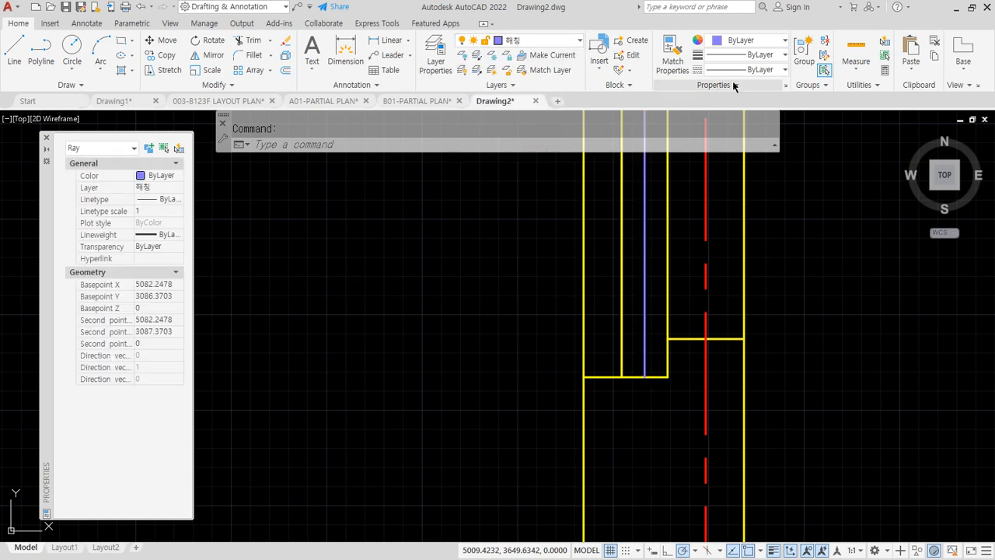
click(740, 69)
click(746, 118)
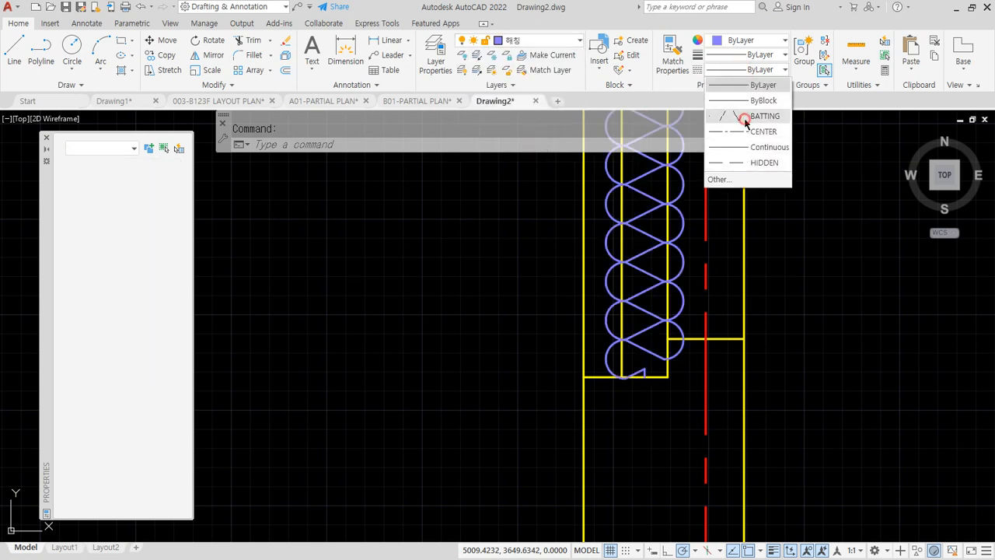
scroll(423, 315, down, 2)
middle_drag(423, 315, 689, 326)
key(Escape)
Match the right wall's batting line to the properties of the middle wall's insulation line
text(m)
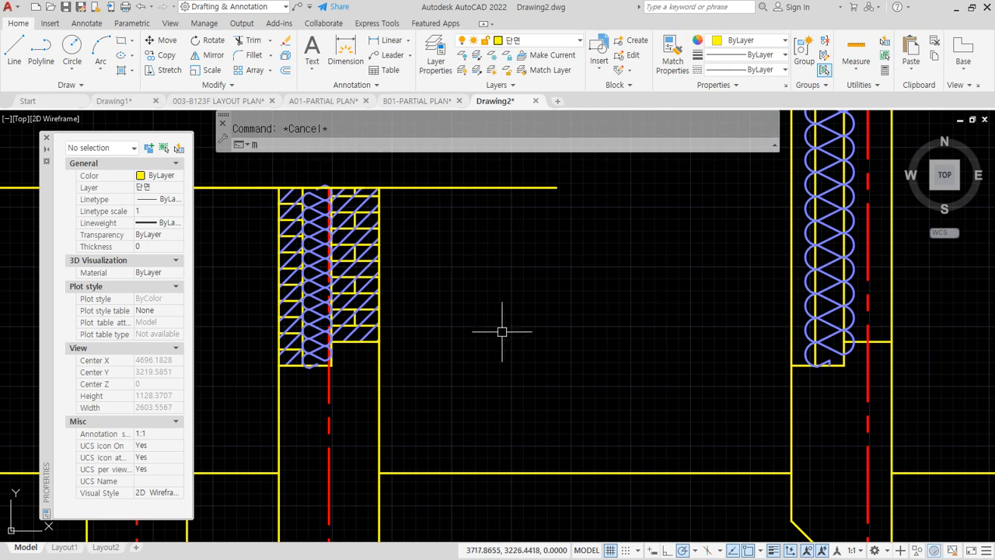
text(a)
key(Return)
click(316, 303)
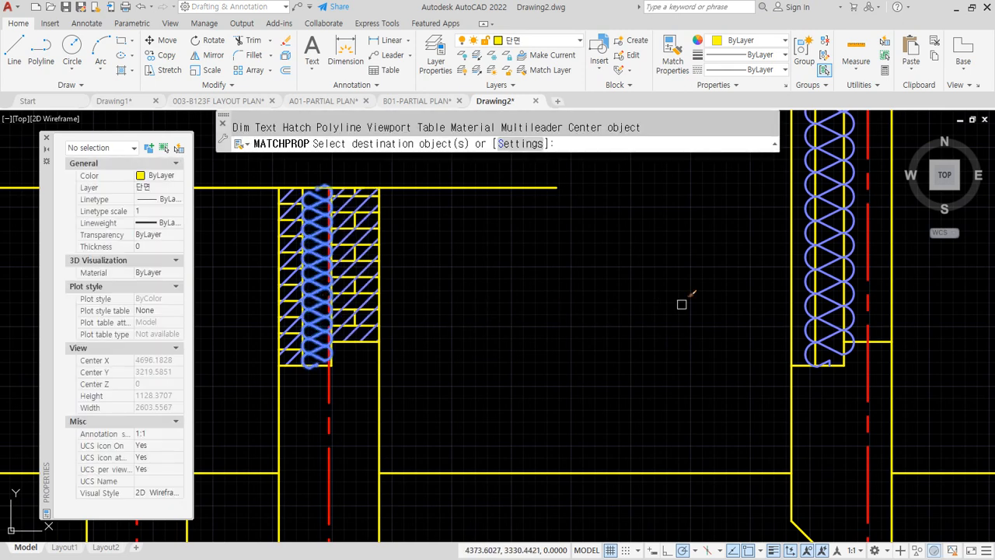
click(821, 289)
key(Return)
middle_drag(828, 325, 581, 313)
scroll(579, 318, up, 4)
scroll(641, 319, down, 4)
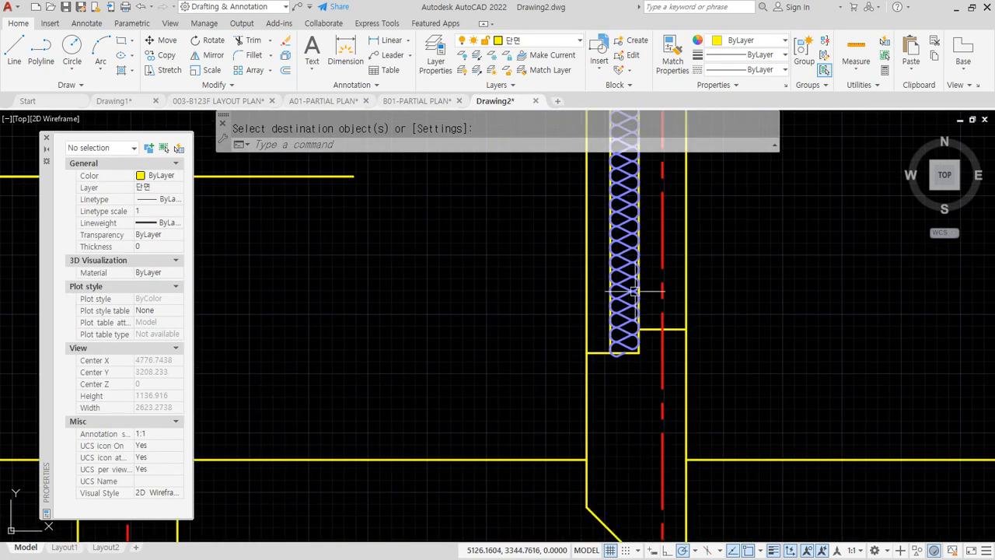
Draw a horizontal line from the upper floor line's right end across and past the right wall
middle_drag(503, 248, 510, 288)
text(l)
key(Return)
click(361, 215)
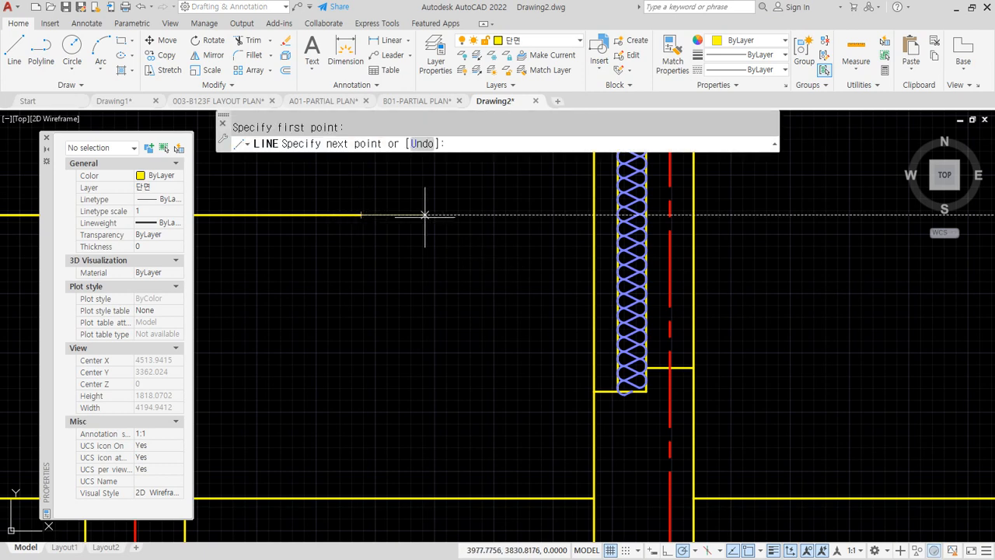
click(826, 214)
Trim all the right wall's vertical lines above the new floor line
text(tr)
key(Return)
drag(751, 194, 555, 178)
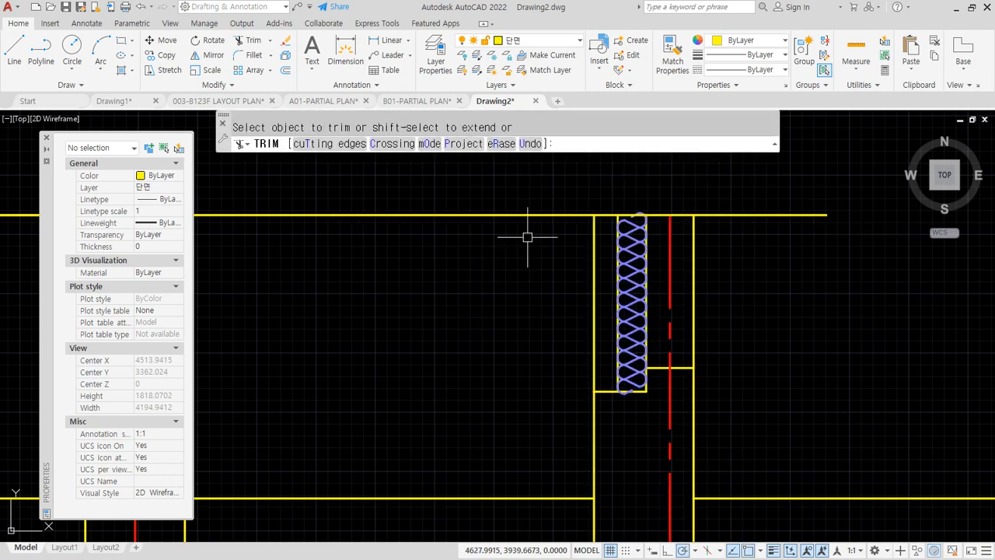
key(Return)
Hatch the right wall's outer brick layer with AR-BRSTD, placing the pattern origin at its lower-right corner
scroll(706, 308, up, 4)
scroll(696, 302, down, 2)
mouse_move(682, 307)
middle_down()
mouse_move(668, 314)
mouse_move(682, 328)
middle_up()
key(Escape)
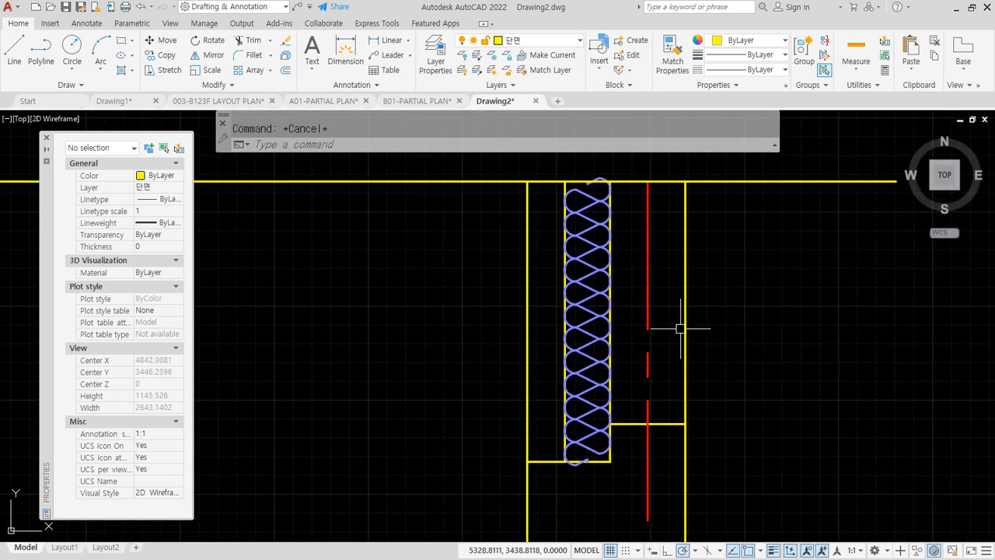
text(h)
key(Return)
click(670, 342)
click(627, 342)
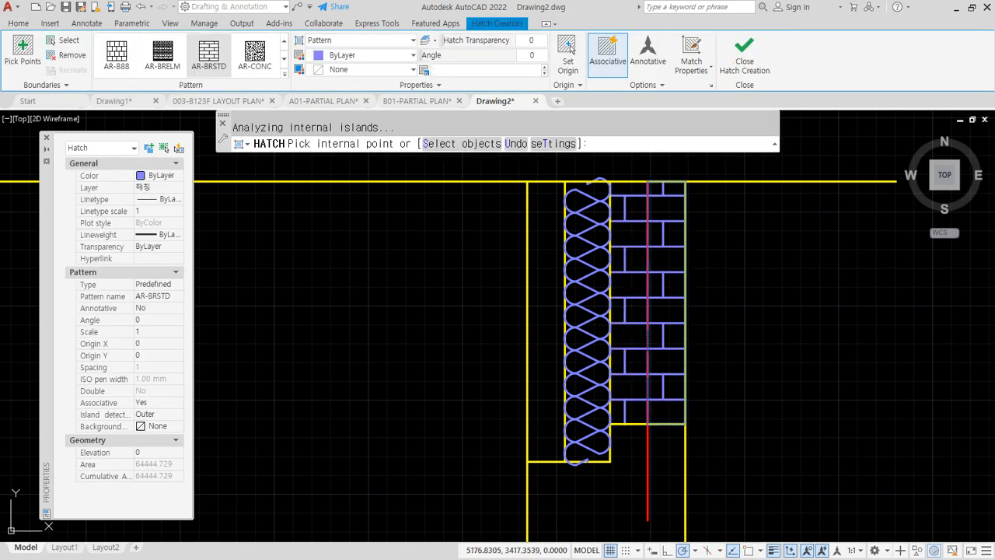
click(202, 61)
click(568, 48)
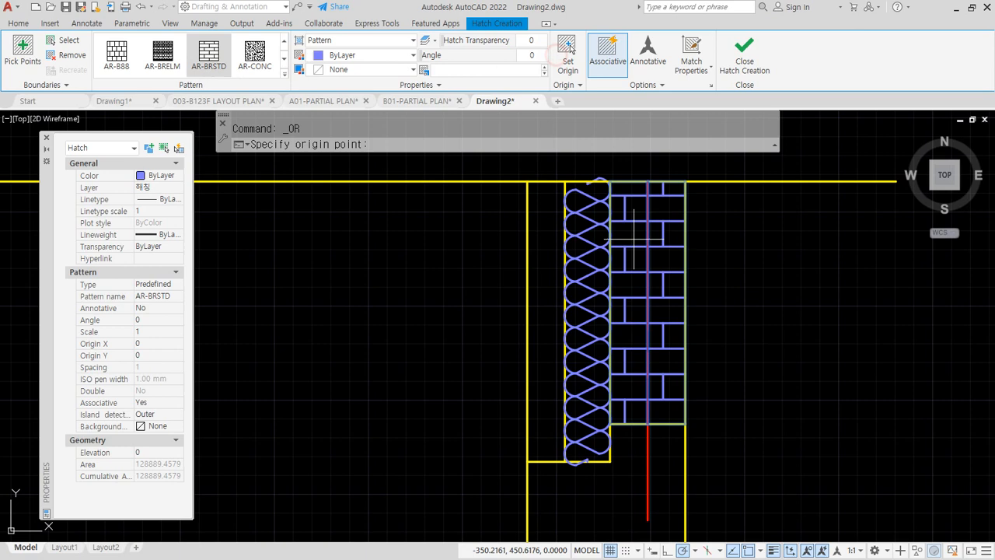
click(684, 423)
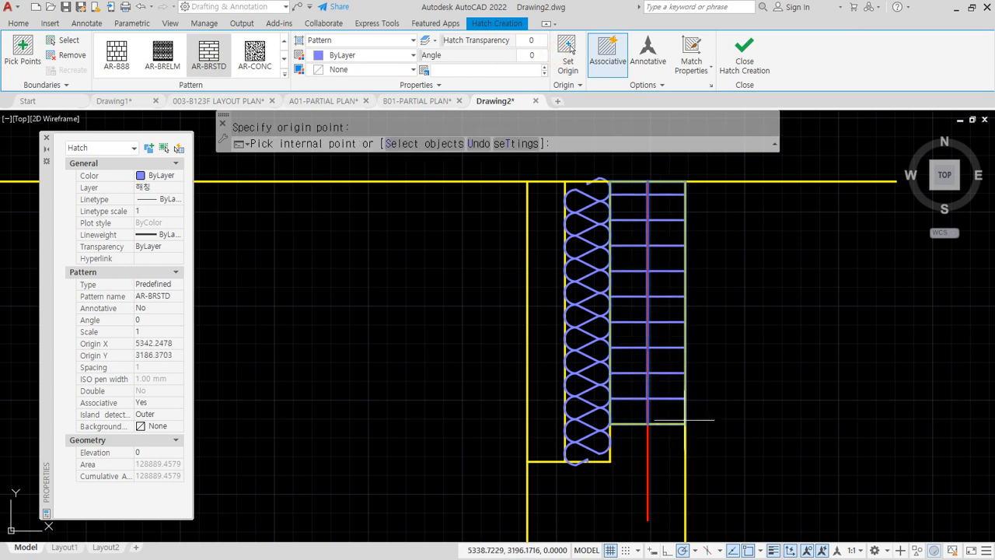
click(744, 54)
Hatch the right wall's inner left brick layer with AR-BRSTD, placing the pattern origin at its lower-left corner
key(Return)
click(548, 383)
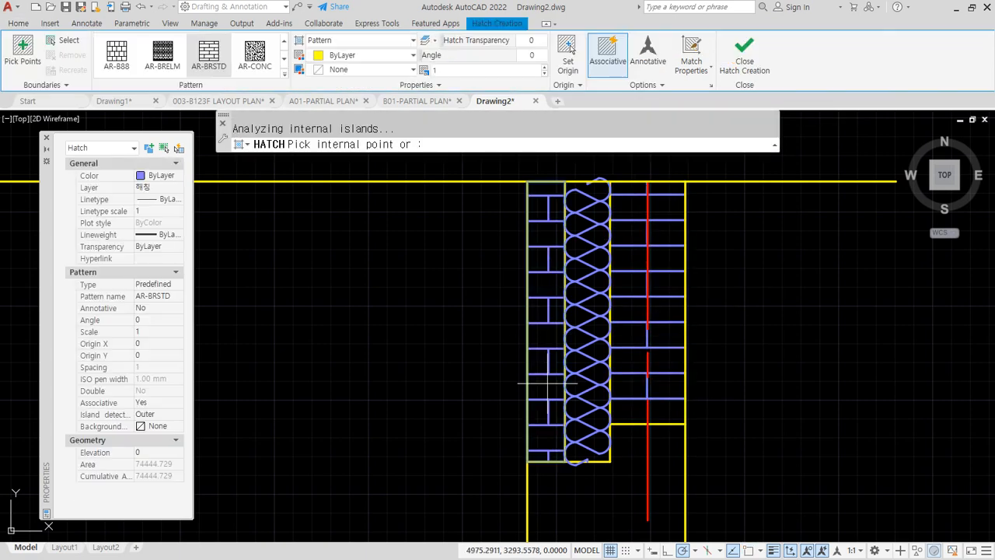
click(568, 48)
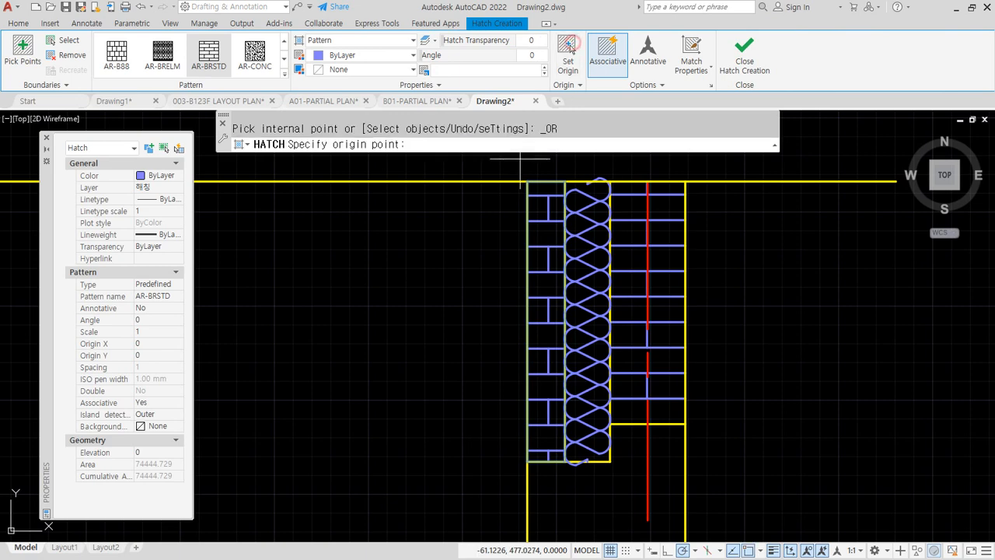
click(528, 462)
key(Return)
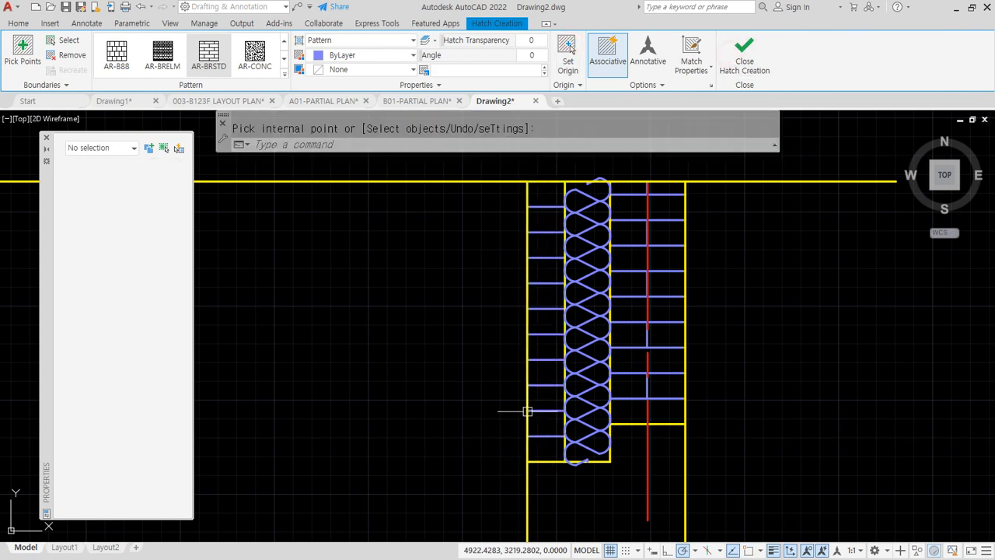
key(Escape)
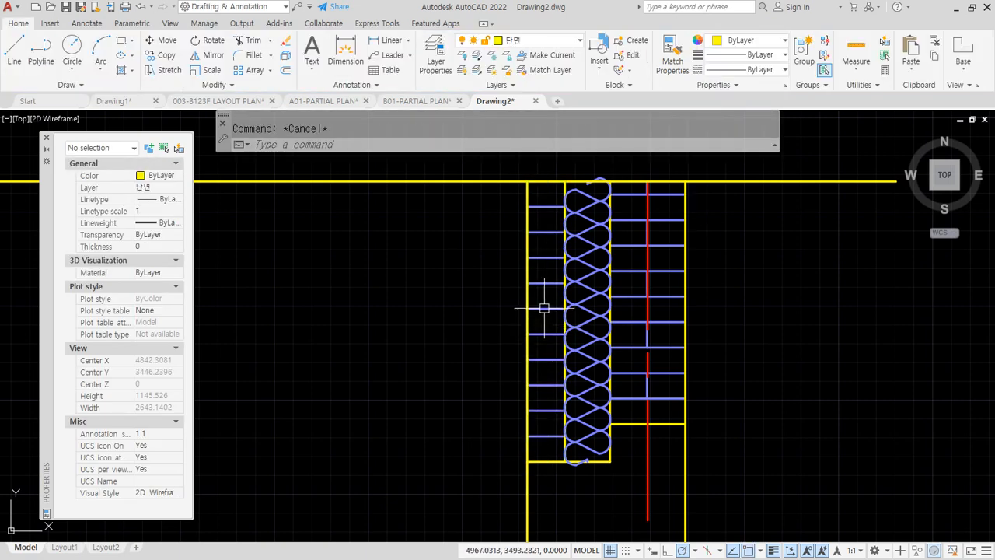
Move both brick hatches of the right wall to layer 단면
click(544, 307)
click(659, 302)
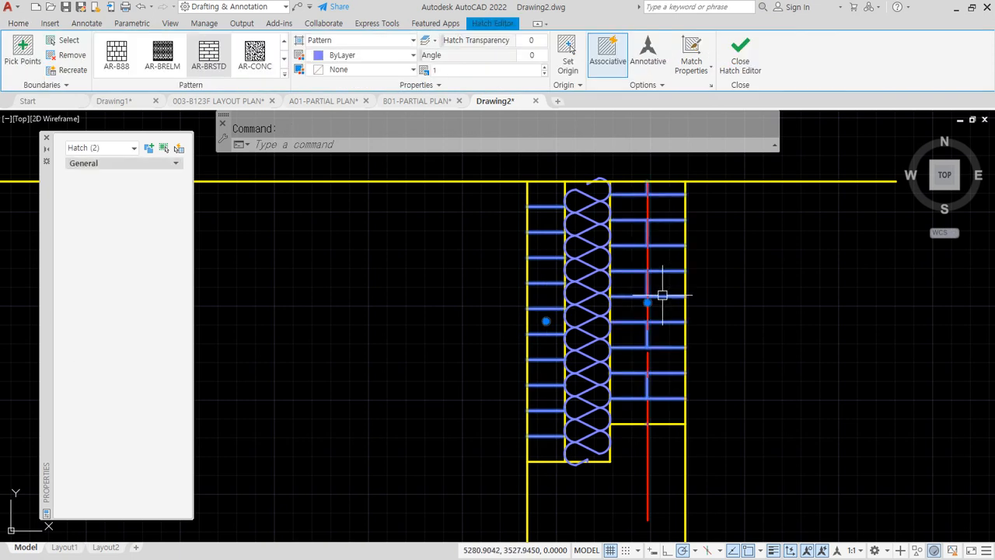
click(424, 84)
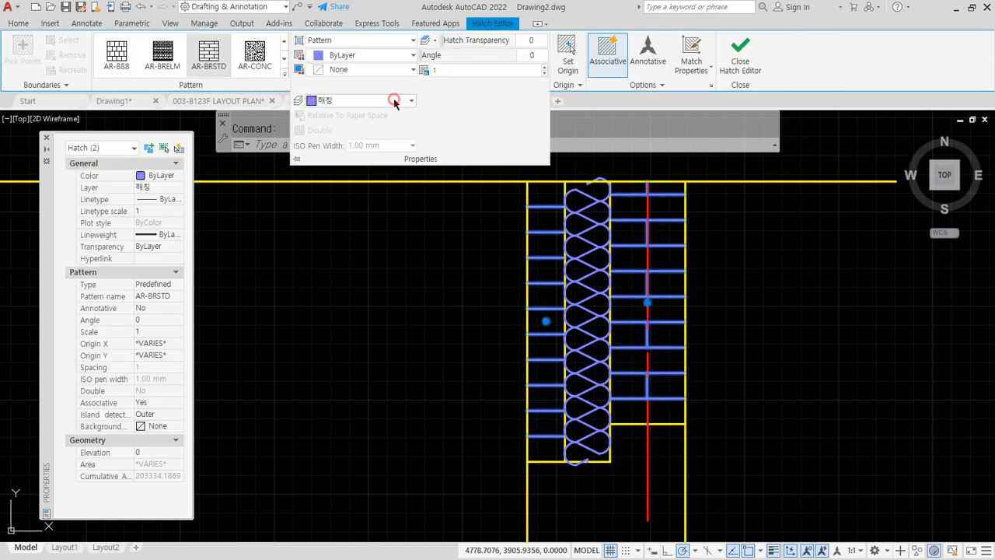
click(394, 102)
click(342, 144)
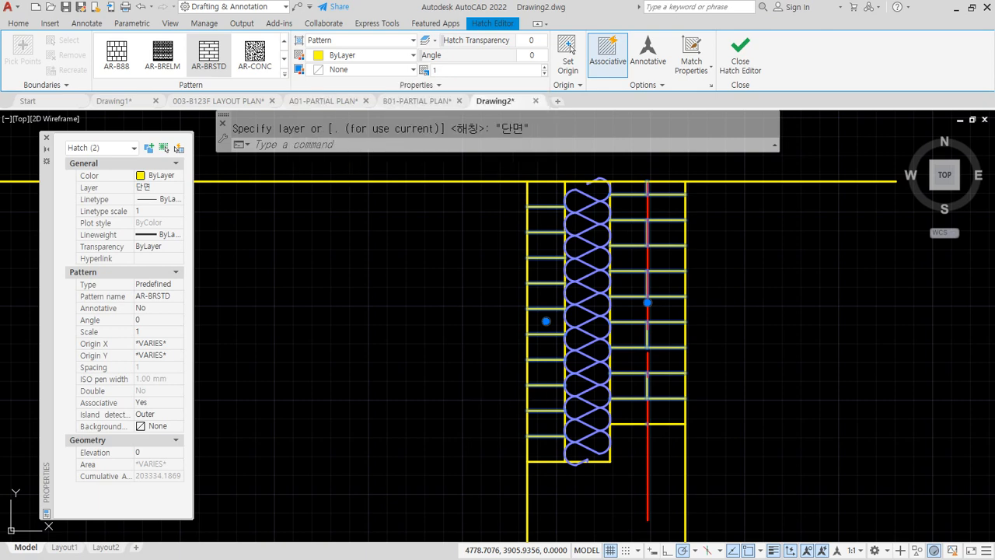
key(Escape)
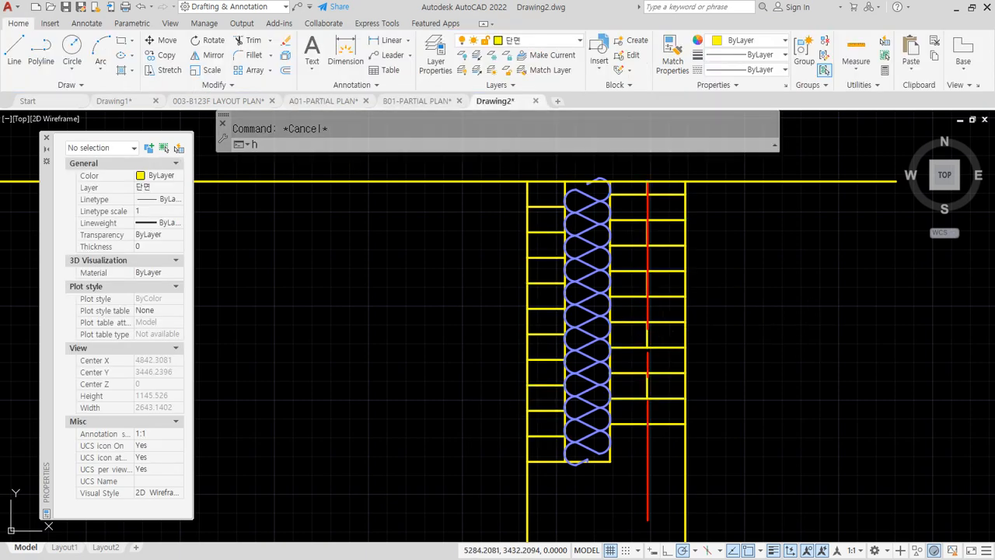
Hatch the right wall's two brick layers with a user-defined pattern at spacing 50 and angle 45
text(h)
key(Return)
click(547, 321)
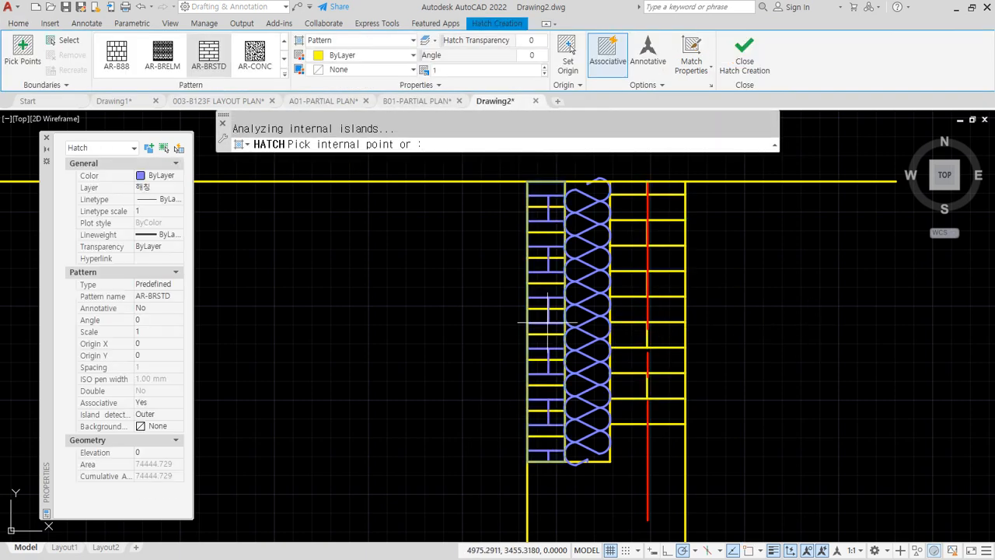
click(634, 309)
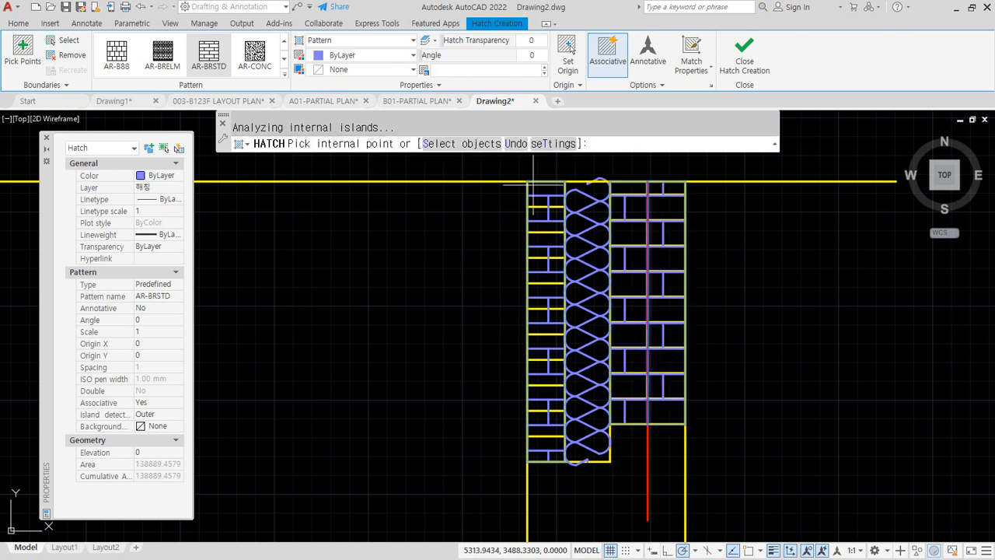
click(346, 39)
click(341, 96)
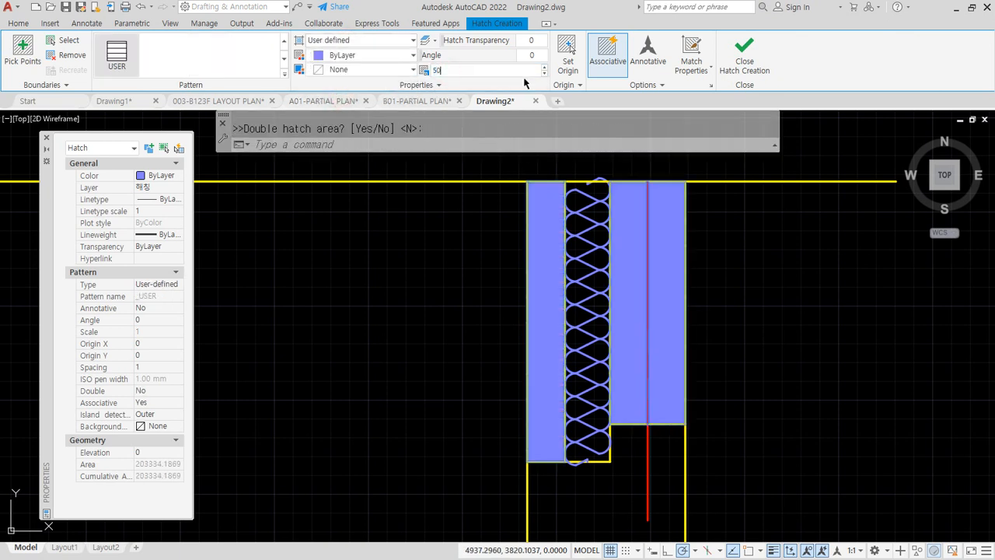
key(Return)
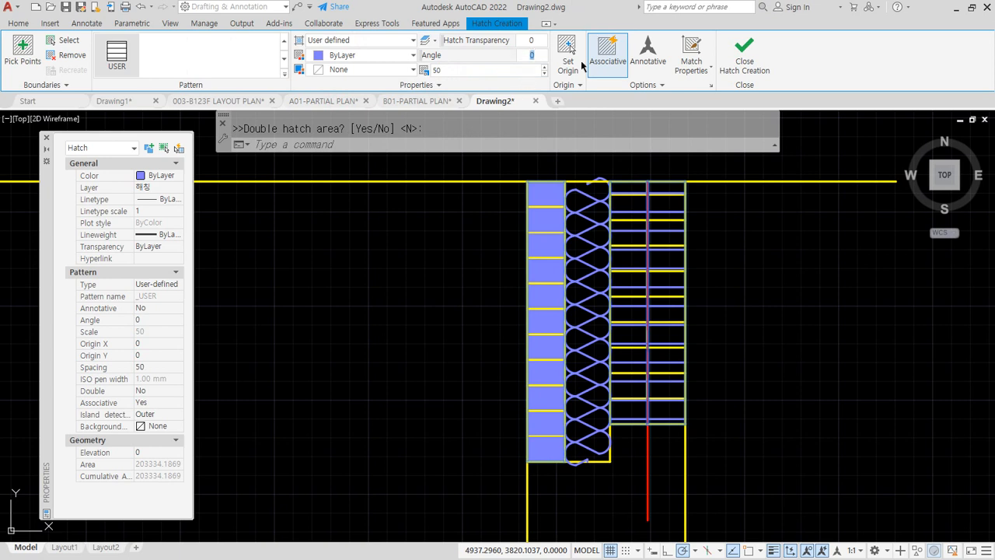
text(45)
key(Return)
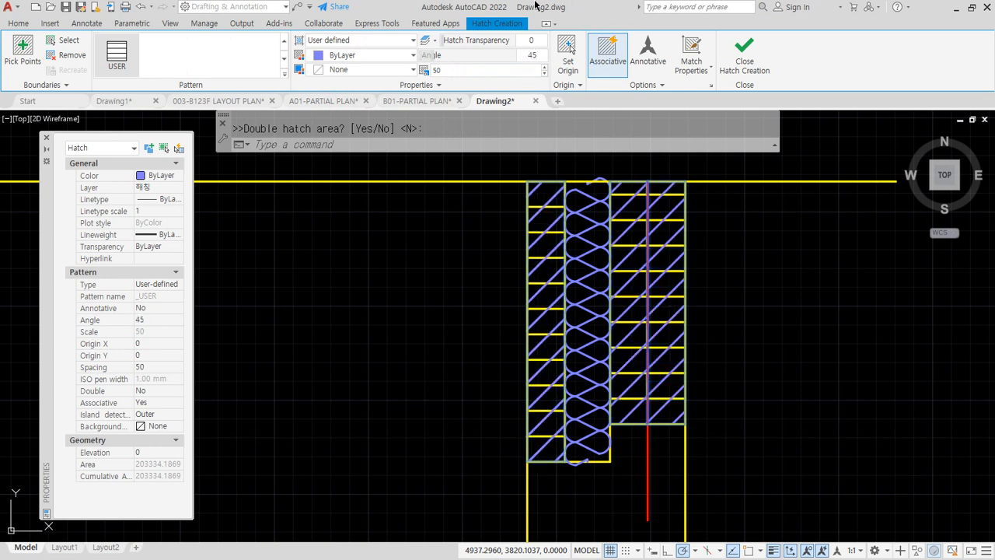
click(748, 63)
Examine the third foundation section in the browser's reference drawing, including its single brick wall, footing and dimensions
scroll(770, 309, down, 2)
scroll(751, 453, down, 2)
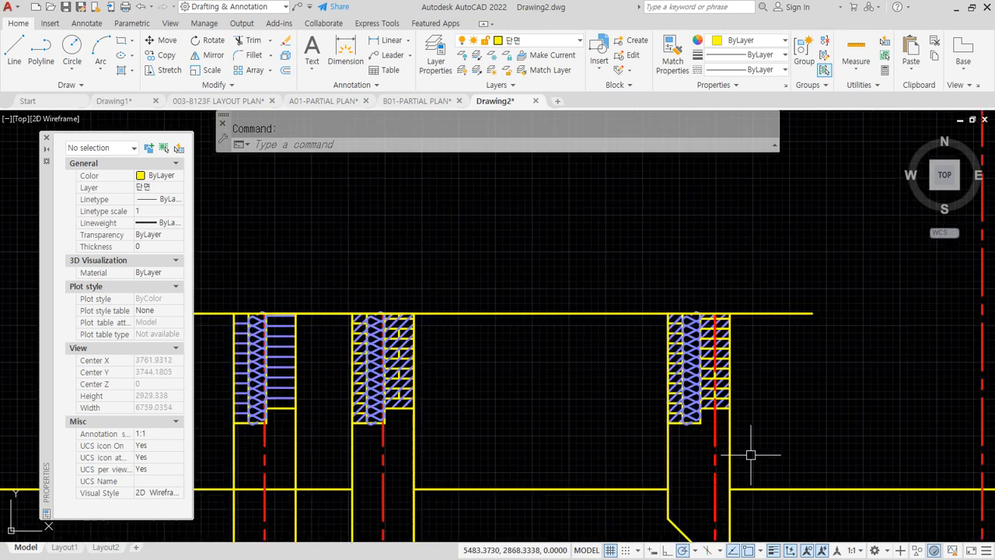
middle_drag(751, 453, 640, 309)
scroll(646, 305, down, 2)
scroll(670, 312, up, 2)
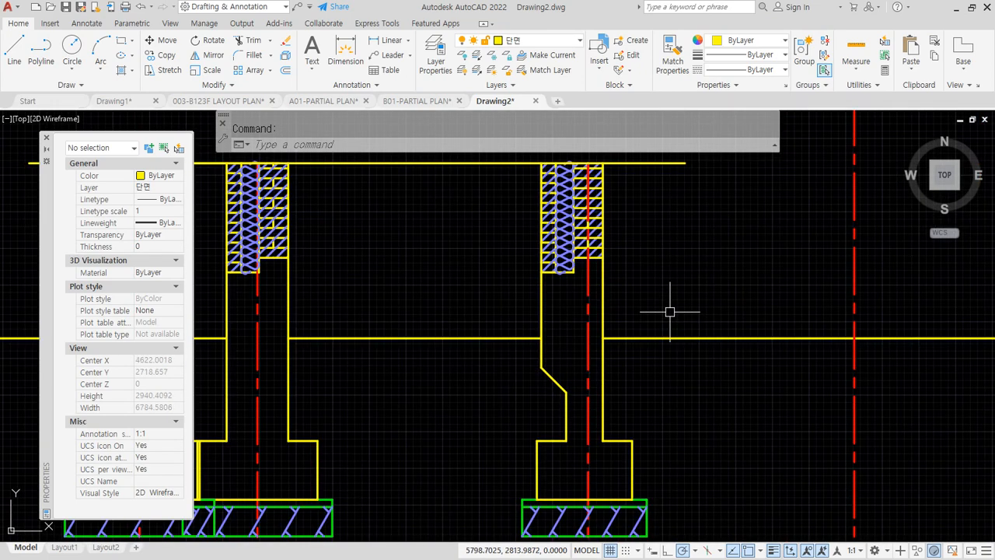
middle_drag(687, 274, 430, 238)
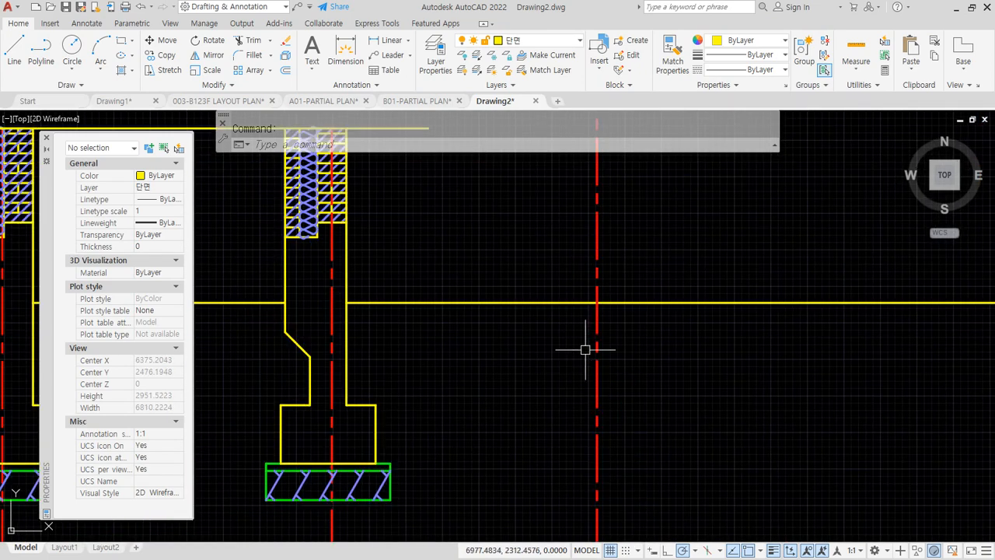
middle_drag(577, 356, 539, 350)
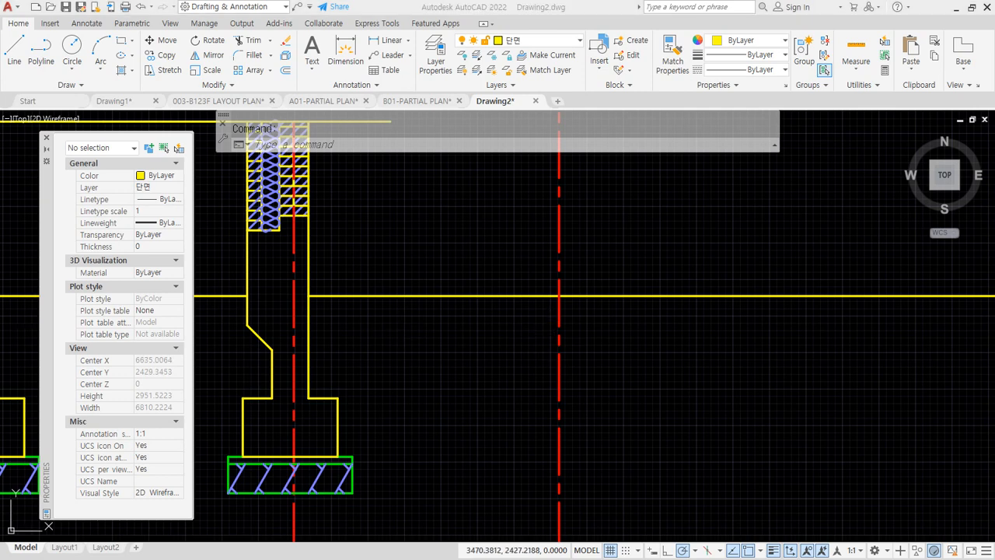
drag(0, 34, 681, 20)
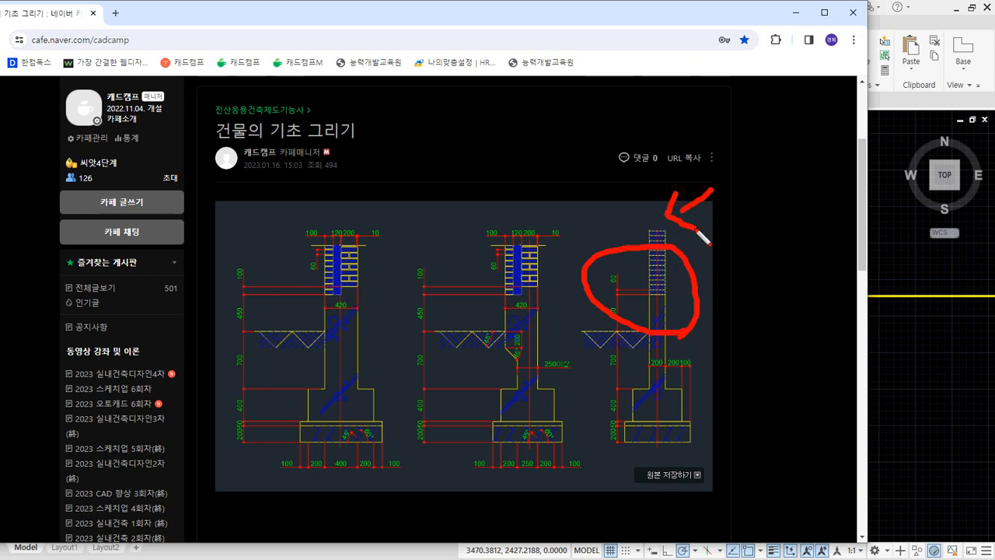
key(Escape)
drag(583, 16, 0, 92)
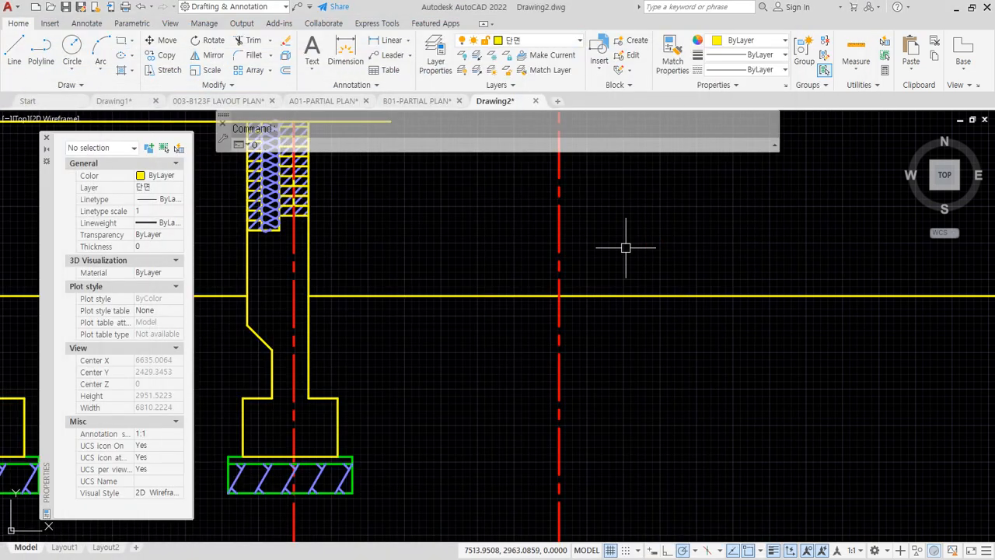
Offset the third section's centreline by 100 to both sides for the wall faces
text(o)
key(Return)
text(100)
key(Return)
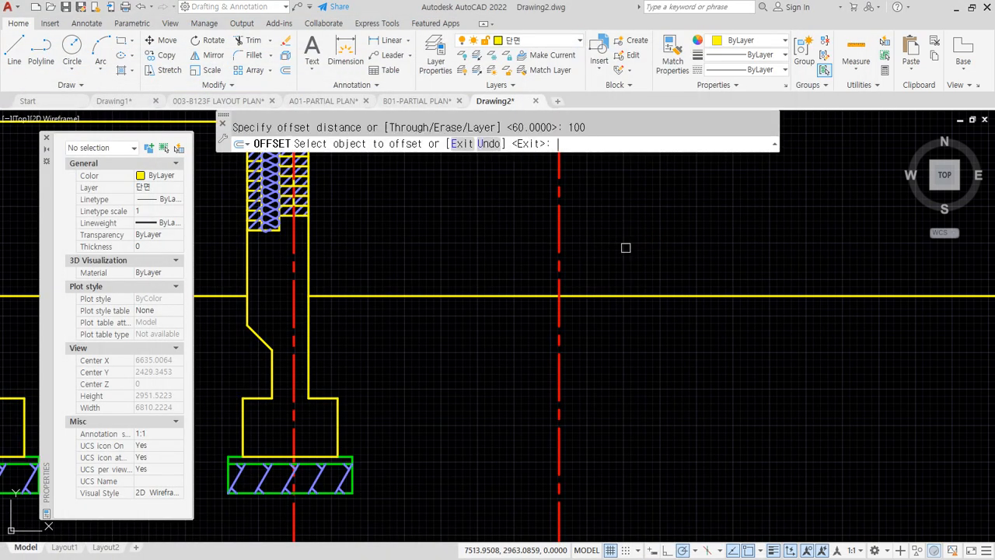
click(563, 246)
click(607, 235)
click(557, 241)
click(528, 238)
key(Return)
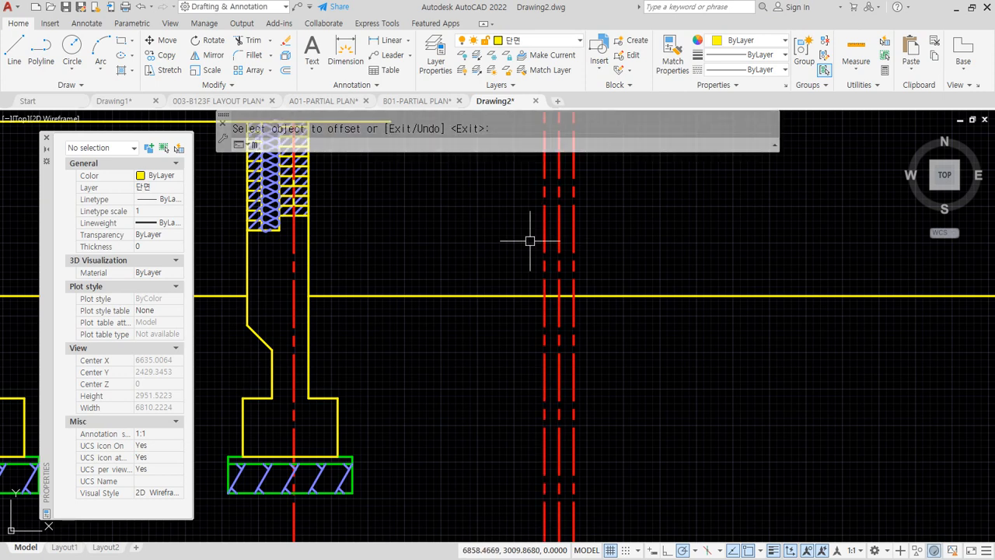
Match both offset wall lines to the properties of the horizontal ground line
text(ma)
key(Return)
click(593, 294)
click(574, 281)
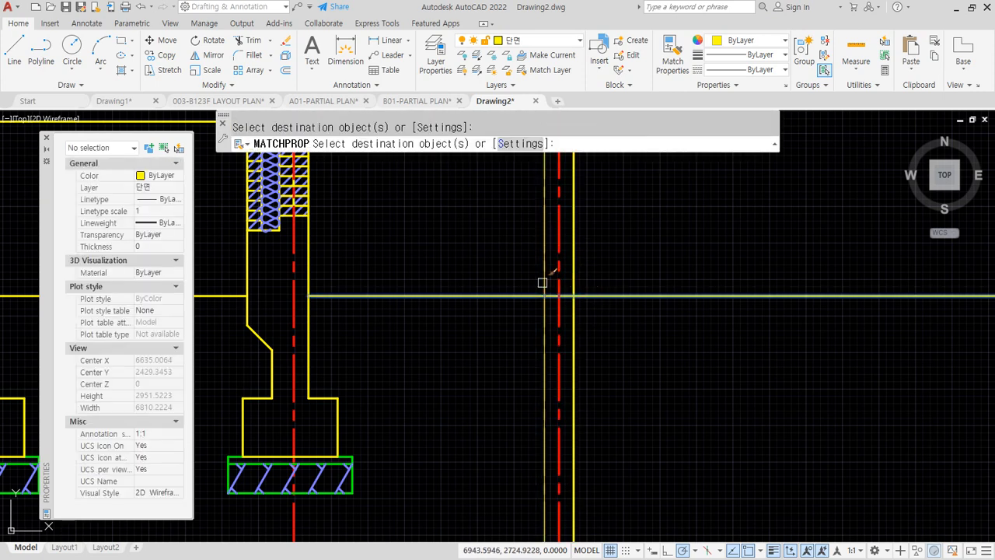
click(543, 283)
key(Return)
Draw horizontal lines from the neighbouring section's footing top corner and base upper corner across the third centreline
text(l)
key(Return)
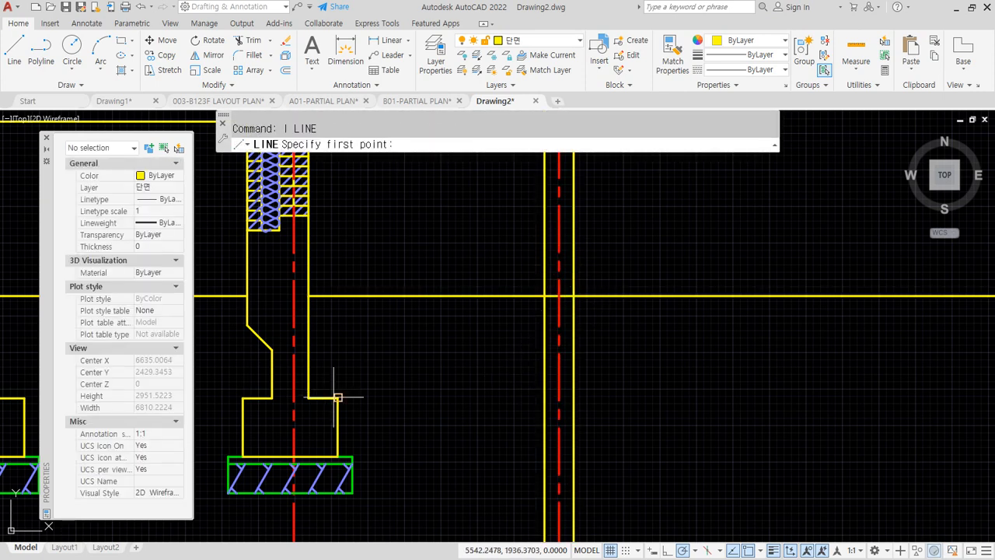
click(338, 397)
click(748, 398)
key(Return)
key(Return)
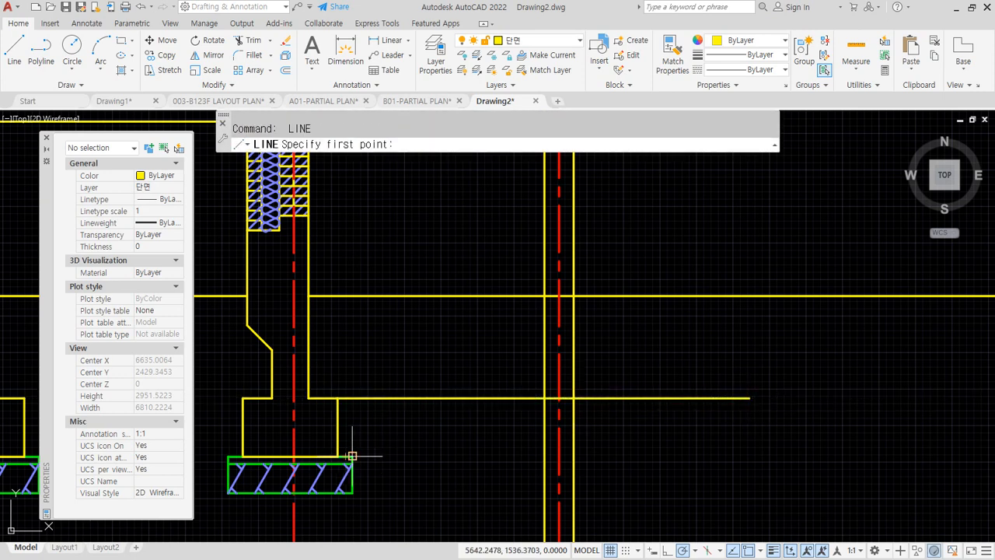
click(352, 456)
click(774, 456)
key(Return)
Draw horizontal lines from the top and bottom of the neighbouring base's hatched layer across the third centreline
key(Return)
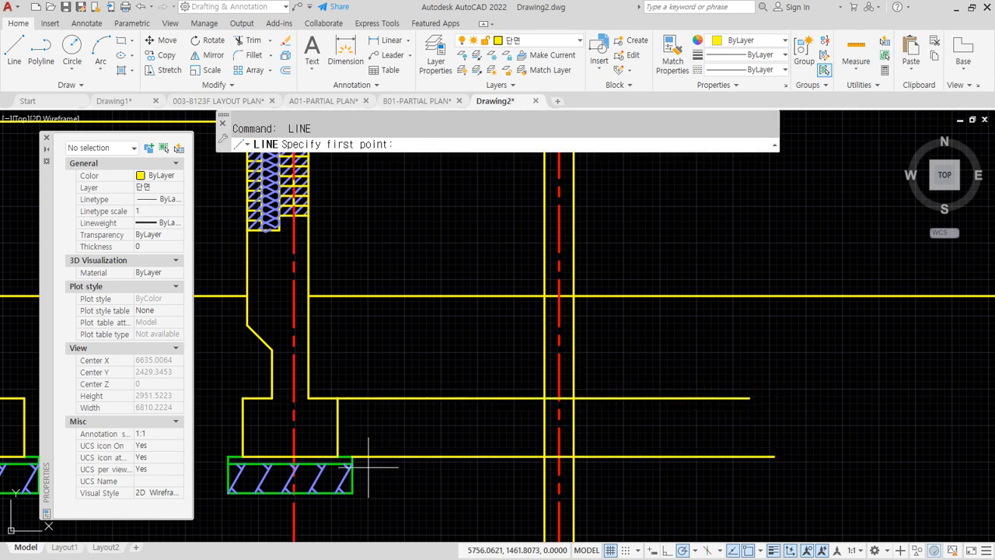
click(353, 463)
click(822, 464)
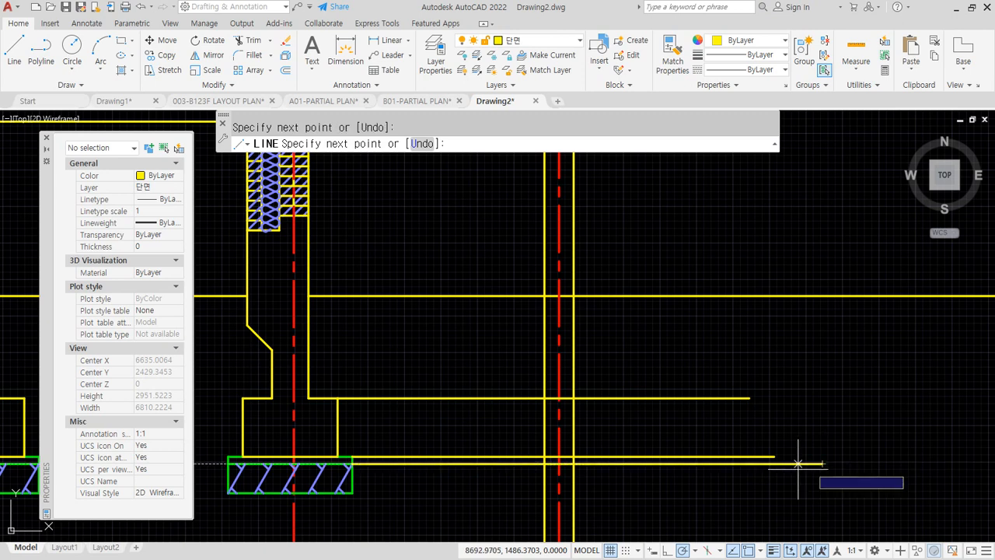
key(Return)
key(Return)
click(344, 493)
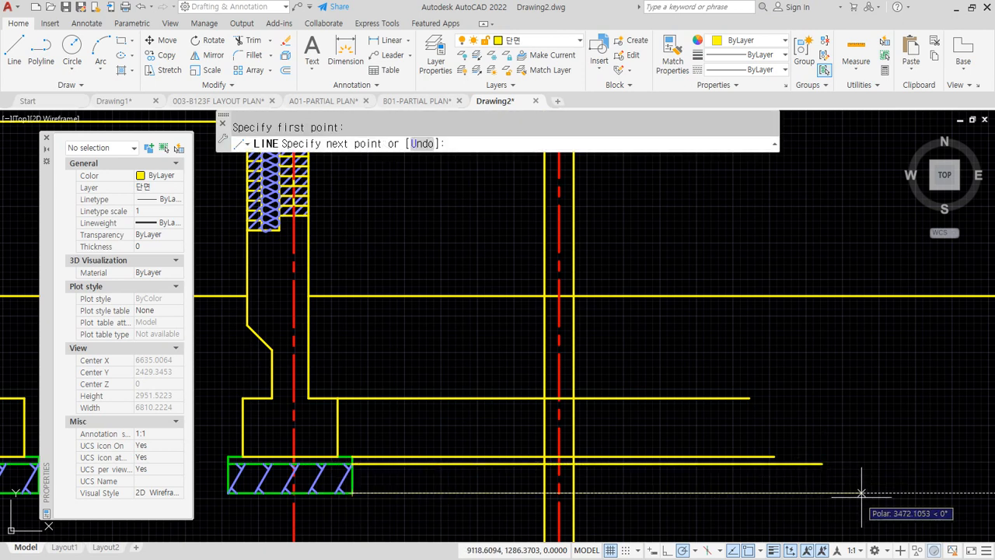
click(861, 492)
key(Return)
Offset both wall lines of the third section outward by 200 for the footing sides
text(o)
key(Return)
text(20)
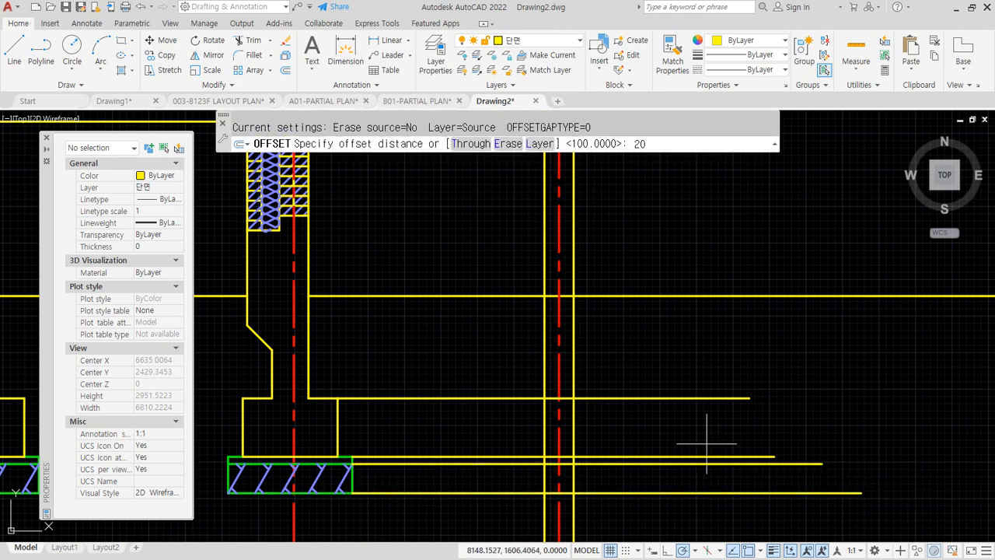
text(0)
key(Return)
click(573, 427)
click(628, 425)
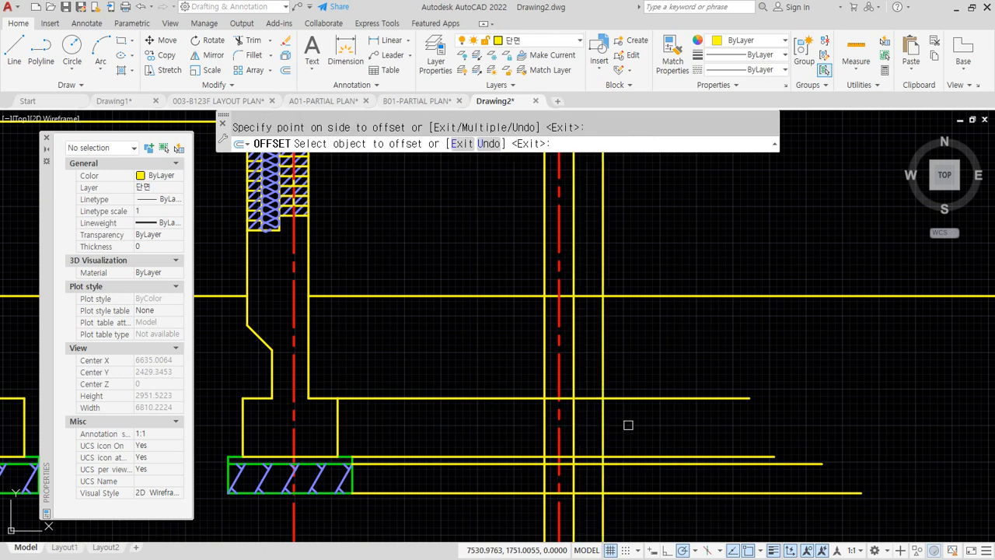
click(546, 426)
click(536, 423)
key(Return)
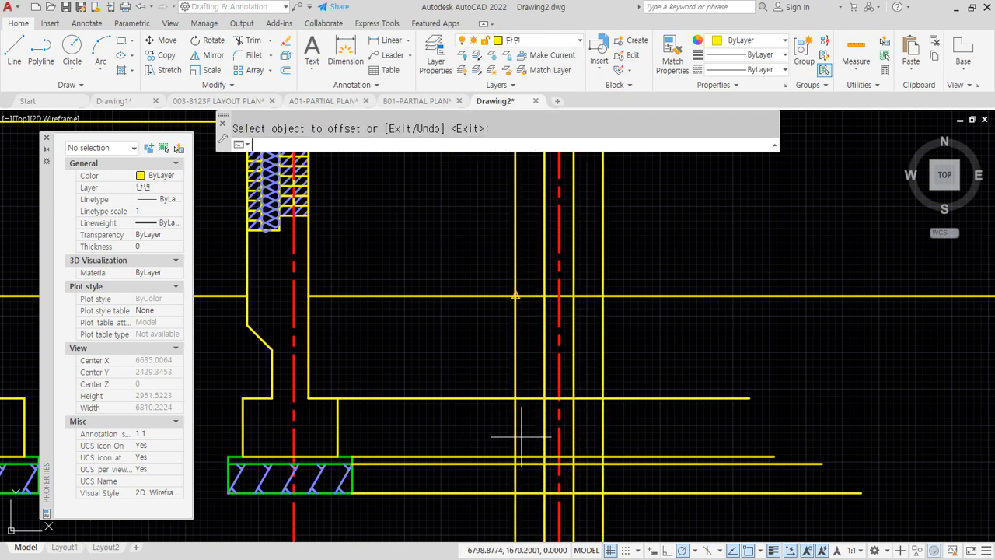
Offset the third section's footing side lines outward by 100 for the base edges
key(Return)
text(100)
key(Return)
click(516, 463)
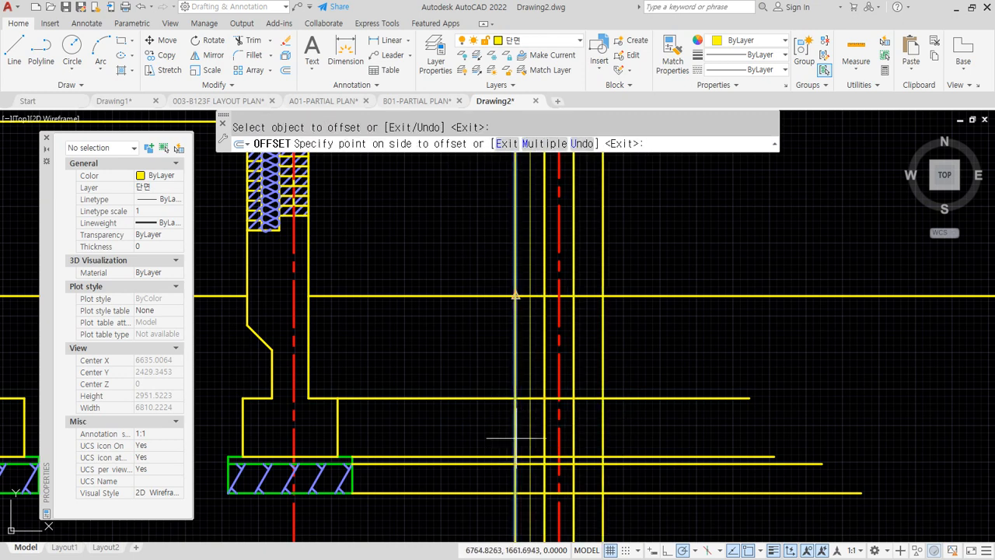
click(498, 435)
scroll(556, 398, up, 2)
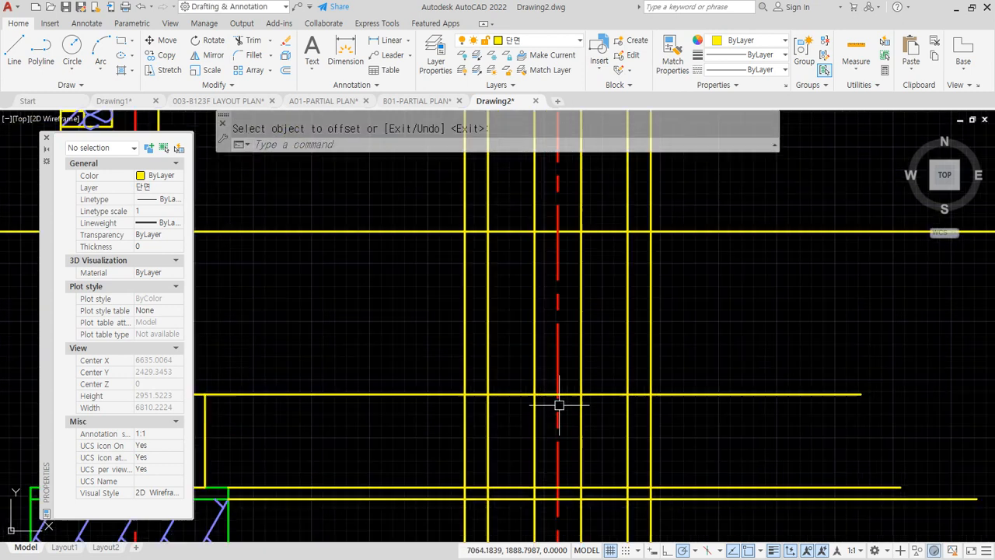
Trim the footing's top line inside the wall and fillet the footing's left-side corners with radius 0
text(tf)
key(Return)
click(536, 385)
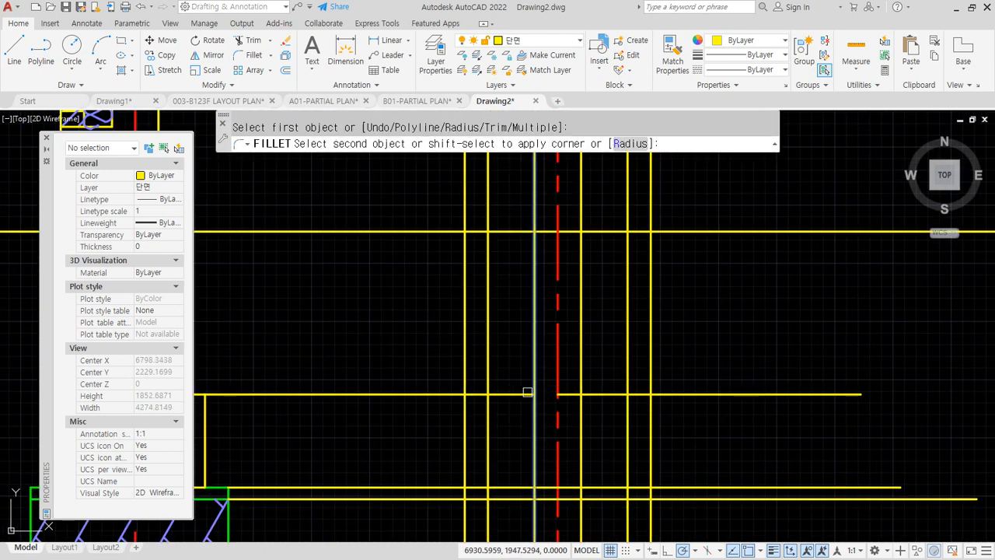
click(527, 394)
key(Return)
click(507, 395)
click(491, 417)
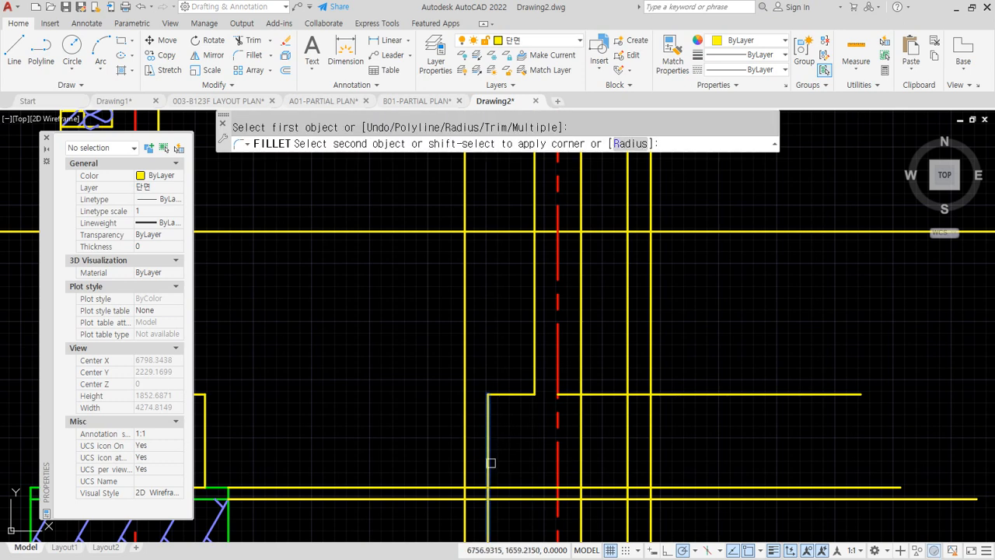
click(509, 488)
Fillet the right wall line, footing top, footing side and footing bottom into square corners with radius 0
key(Return)
click(581, 381)
click(604, 395)
key(Return)
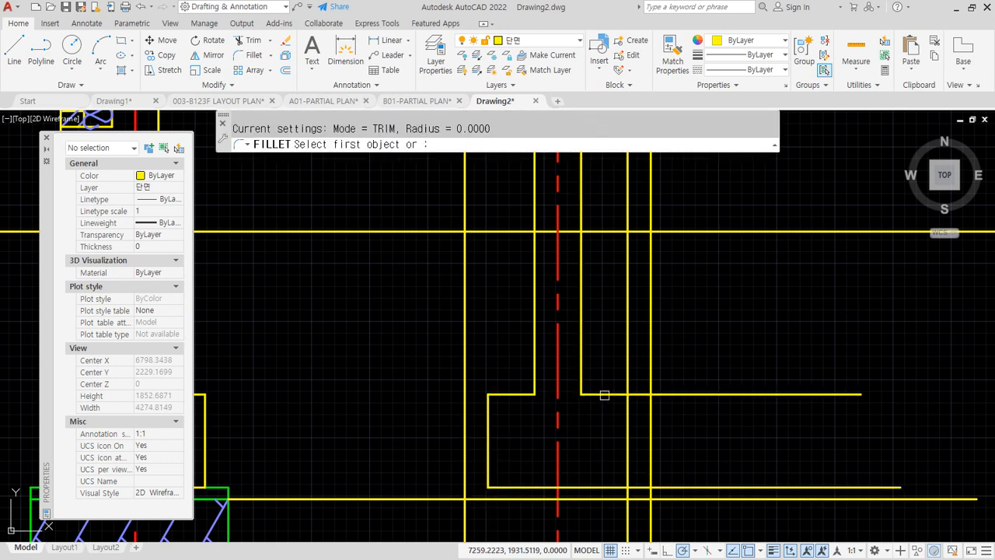
click(605, 395)
click(627, 408)
key(Return)
click(627, 440)
click(606, 487)
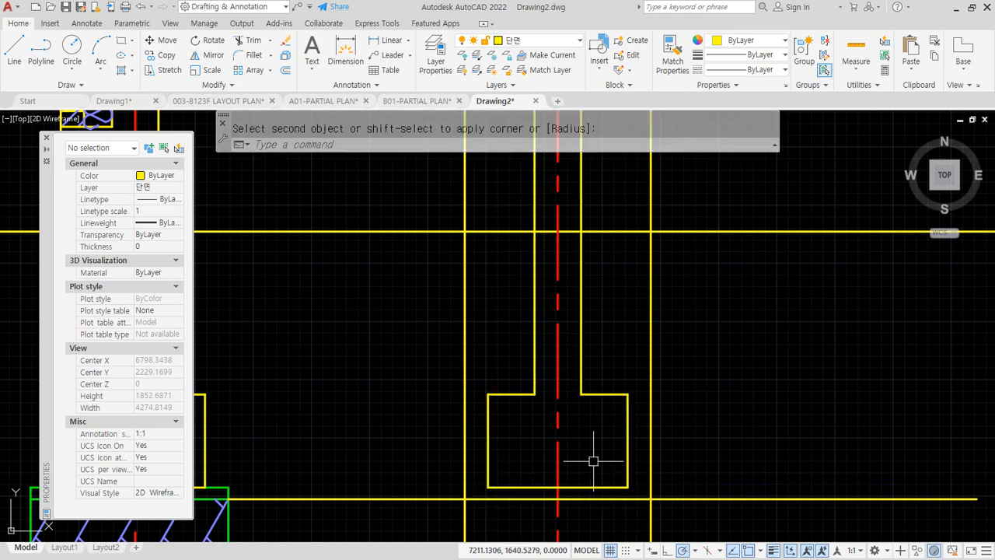
Fillet the four corners of the rectangular base layer beneath the third footing with radius 0
middle_drag(593, 461, 579, 358)
key(Return)
click(626, 395)
click(637, 409)
key(Return)
click(637, 423)
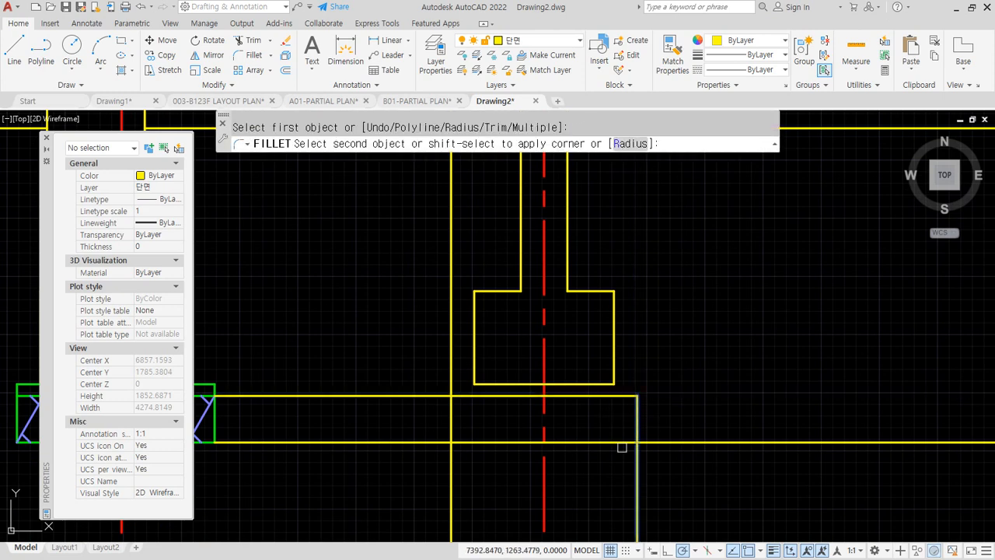
click(607, 442)
key(Return)
click(482, 443)
click(451, 418)
key(Return)
click(452, 405)
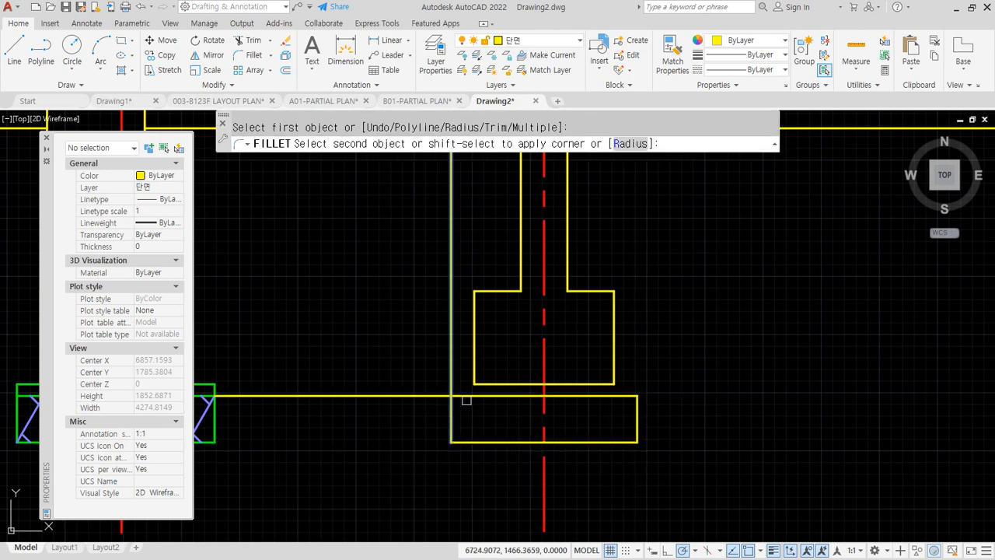
click(466, 397)
Fillet the base's sides up to the footing's bottom line and trim that line inside the footing
key(Return)
click(454, 400)
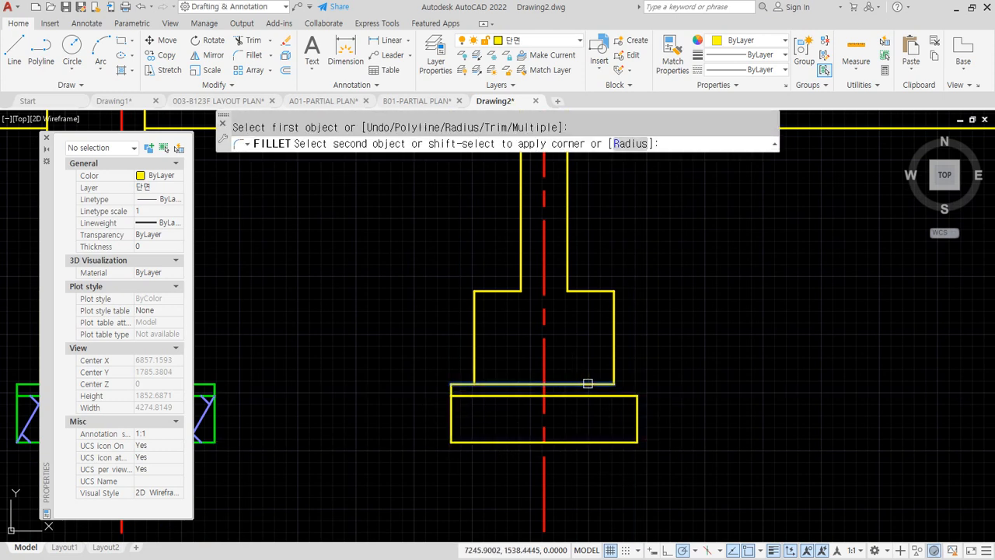
click(641, 409)
text(tr)
key(Return)
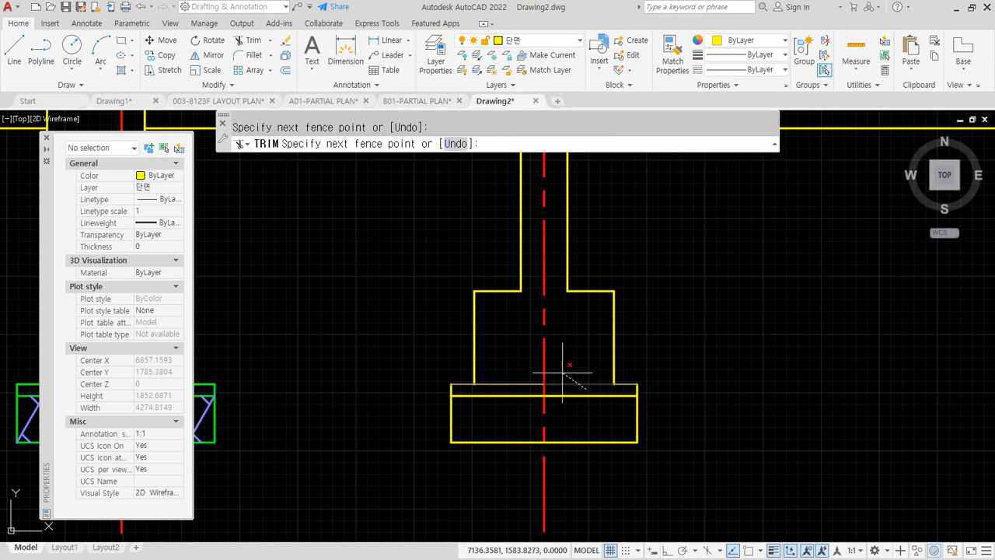
key(Return)
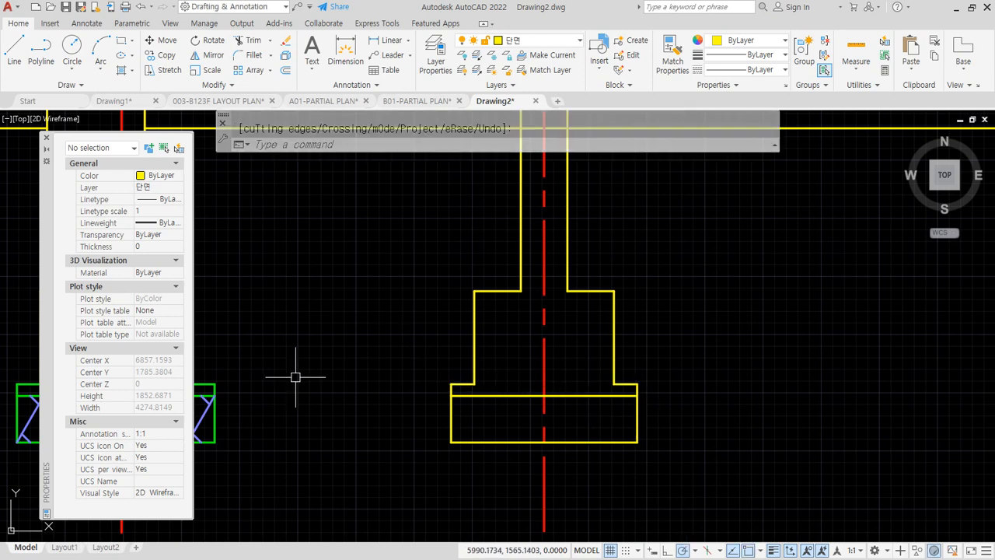
Match the third section's base outline to the properties of the neighbouring green base
text(ma)
key(Return)
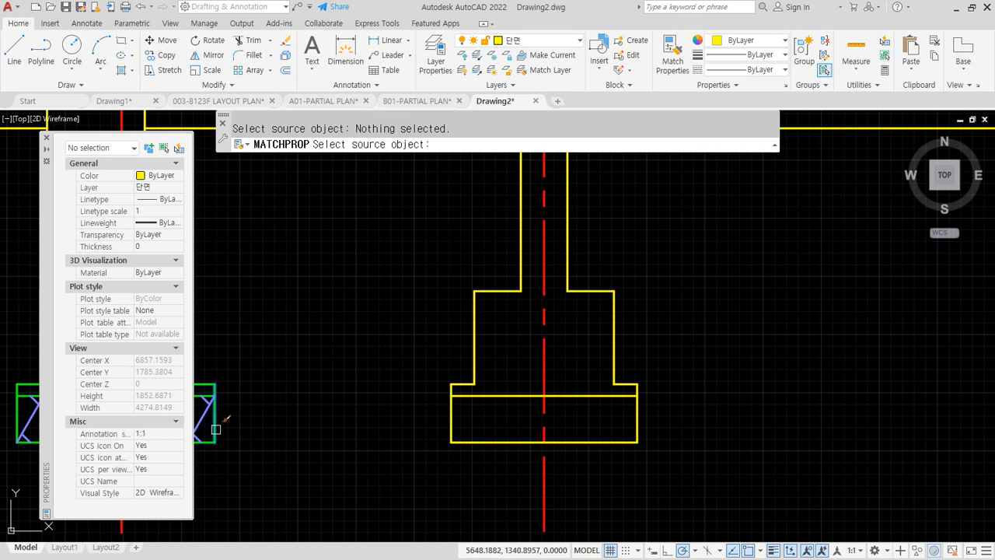
click(216, 429)
click(443, 378)
click(670, 446)
key(Return)
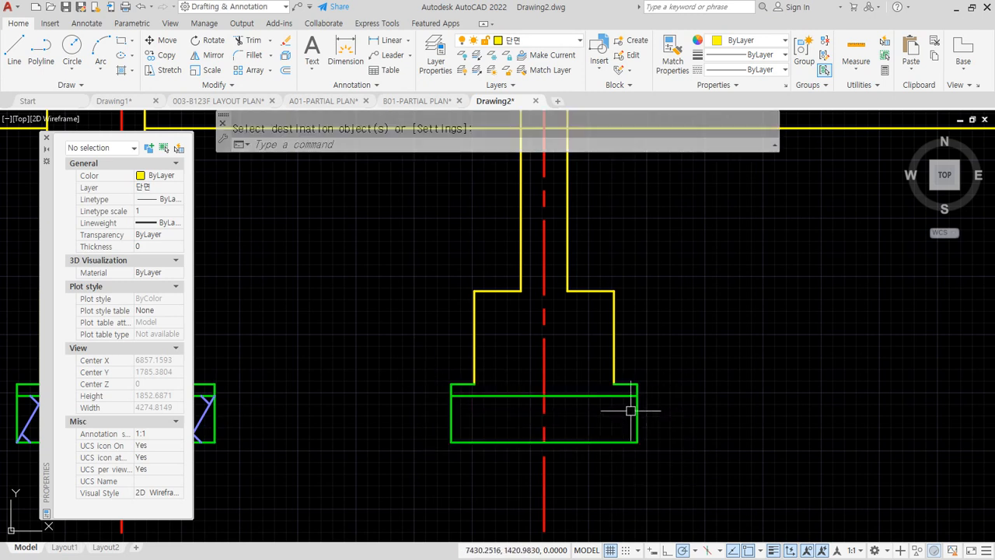
Draw a line closing the bottom of the third footing between its two lower corners
text(l)
key(Return)
click(475, 384)
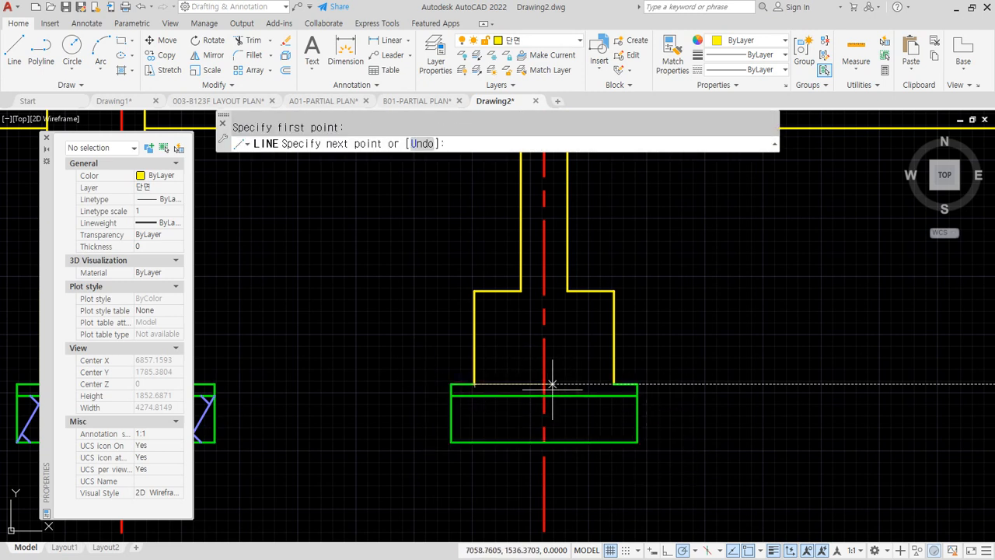
click(614, 383)
key(Return)
Copy one rubble hatch symbol from the second section's base into the lower-left corner of the third base
middle_drag(598, 413, 614, 495)
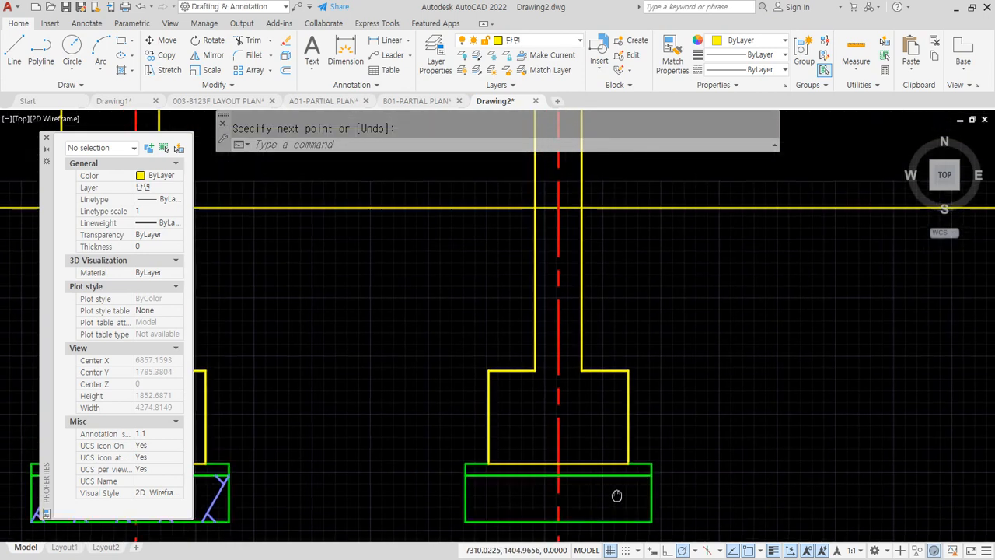
scroll(589, 437, down, 2)
middle_drag(559, 466, 580, 397)
scroll(472, 410, up, 2)
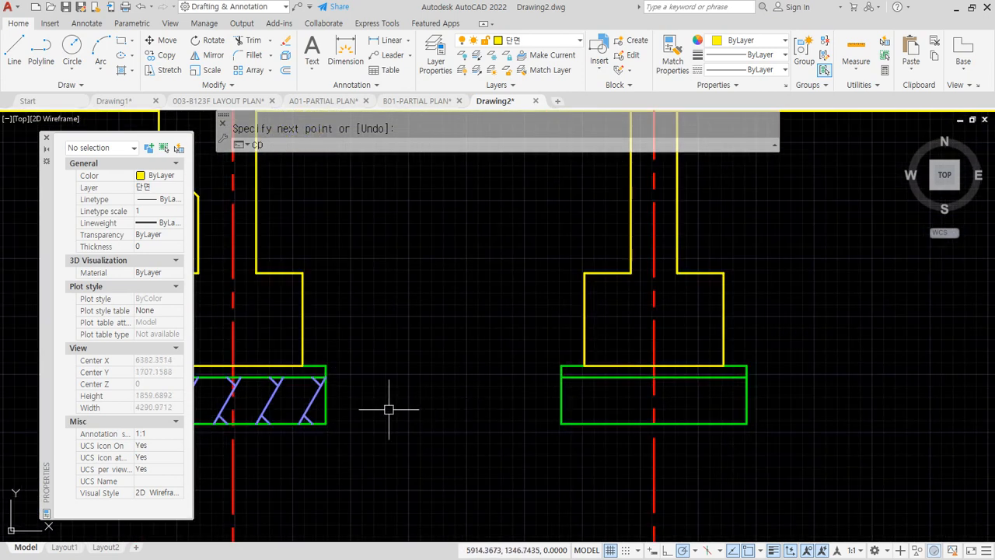
key(Return)
key(Return)
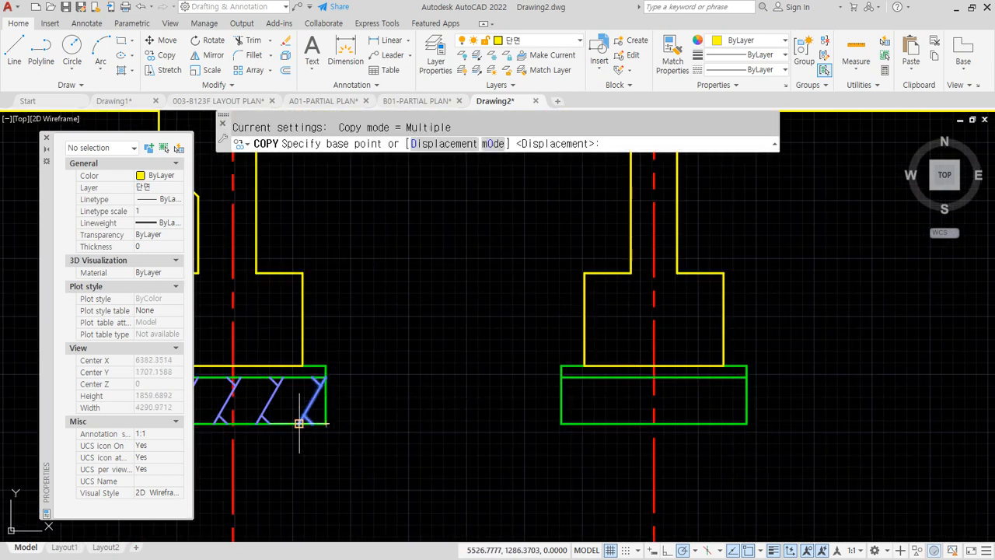
click(298, 424)
click(563, 422)
key(Return)
scroll(649, 428, up, 4)
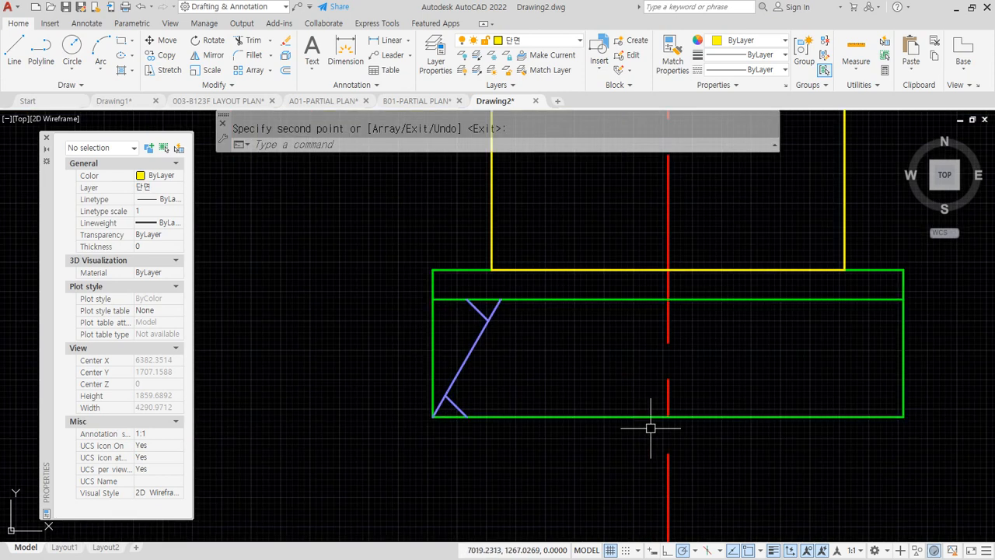
Copy the rubble symbol as a fitted array of five items across the third base to its right edge
middle_drag(698, 434, 560, 415)
text(cp)
key(Return)
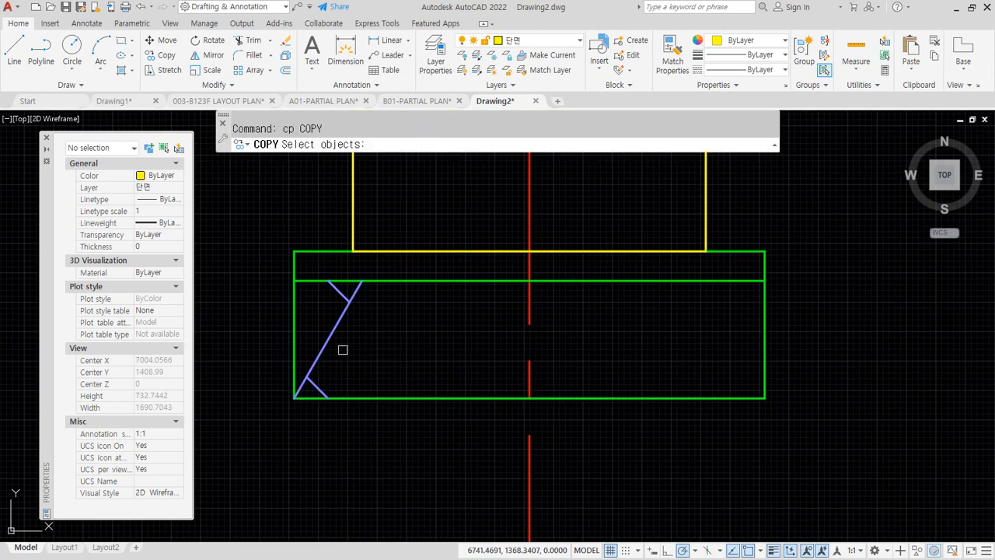
click(337, 322)
key(Return)
click(361, 281)
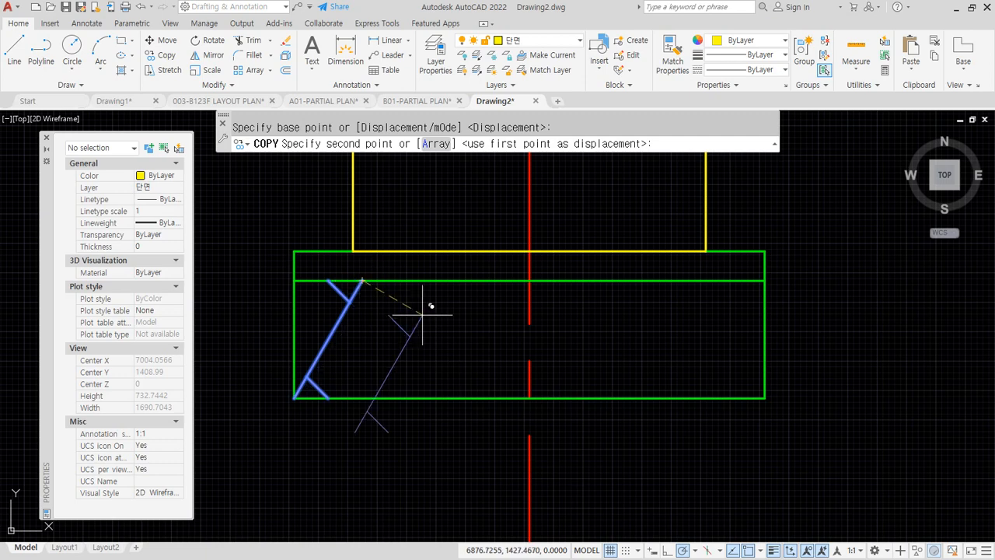
text(a)
key(Return)
key(Return)
text(f)
key(Return)
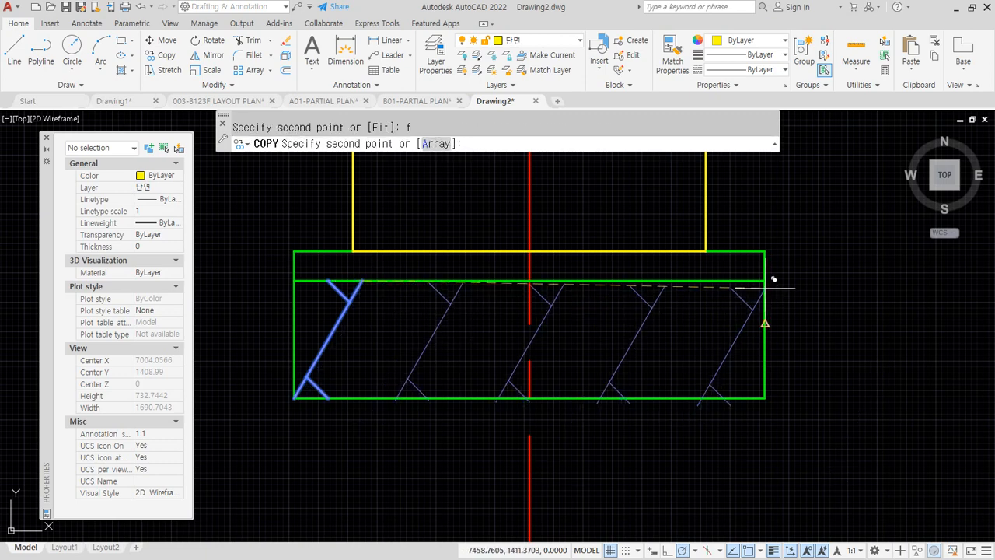
click(765, 298)
key(Escape)
Trim the horizontal ground line inside the third wall, on both sides of the centerline
scroll(781, 339, down, 6)
middle_drag(709, 254, 556, 415)
scroll(569, 312, up, 4)
text(tr)
key(Return)
click(544, 332)
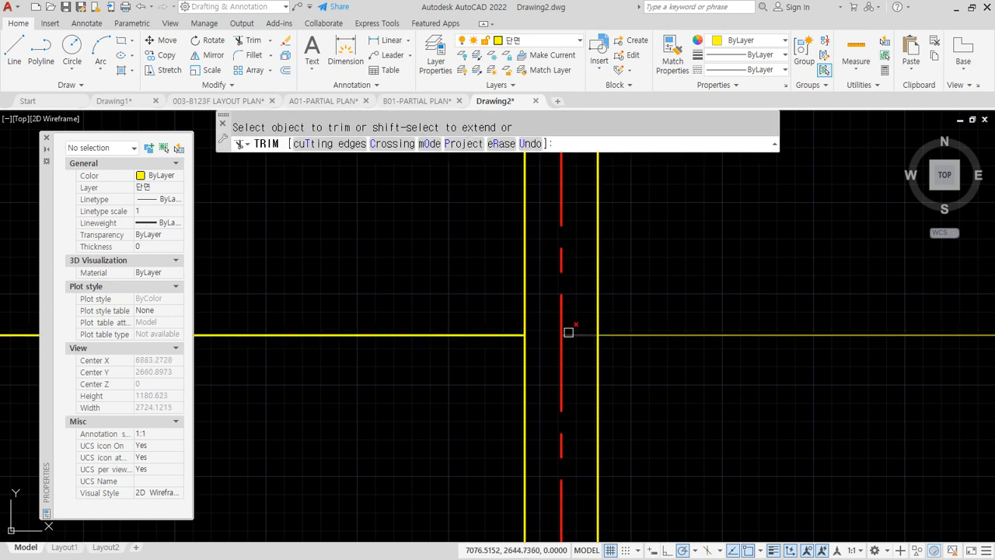
click(573, 334)
key(Return)
Draw a horizontal line across the third wall, level with the bottom of the second section's outer brickwork
scroll(514, 319, down, 4)
middle_drag(468, 292, 511, 325)
scroll(374, 296, up, 2)
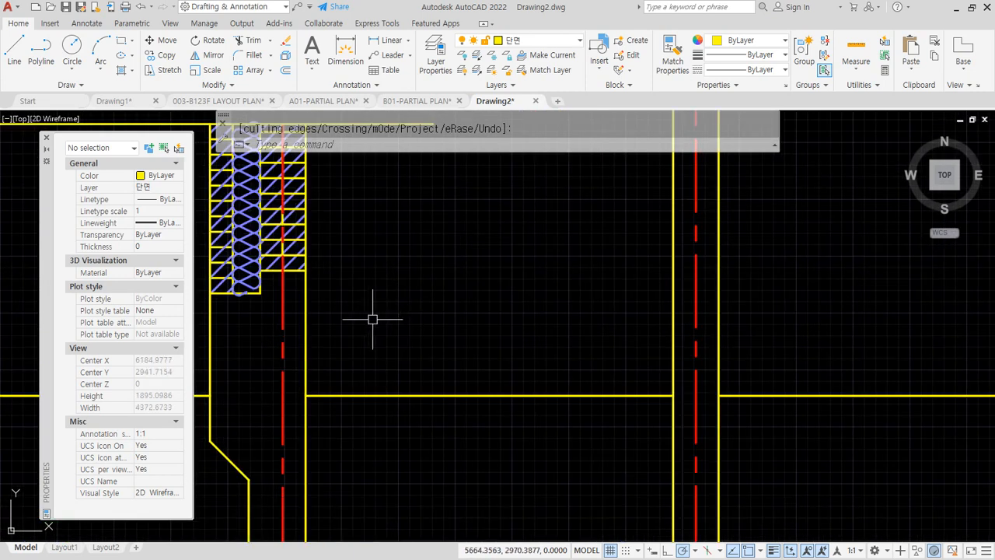
text(l)
key(Return)
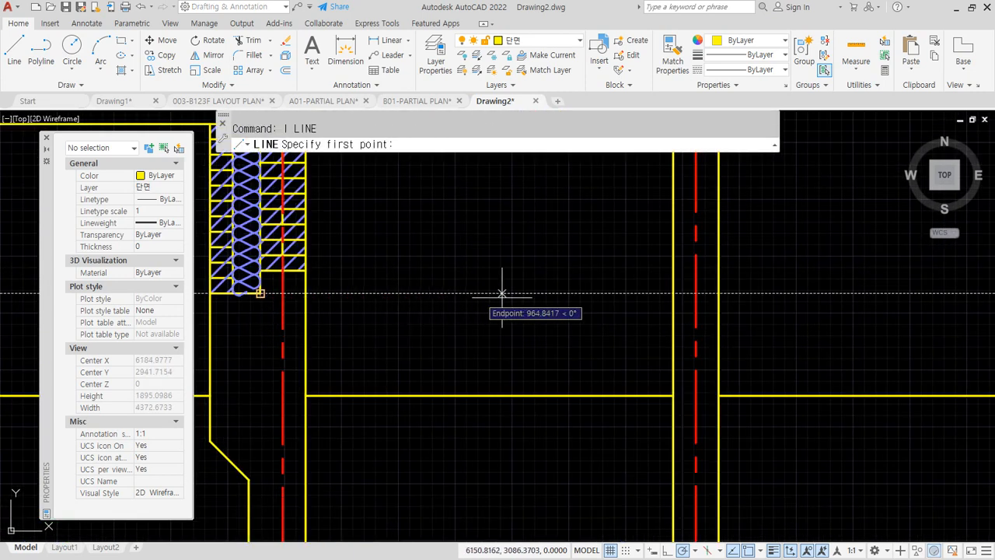
click(673, 294)
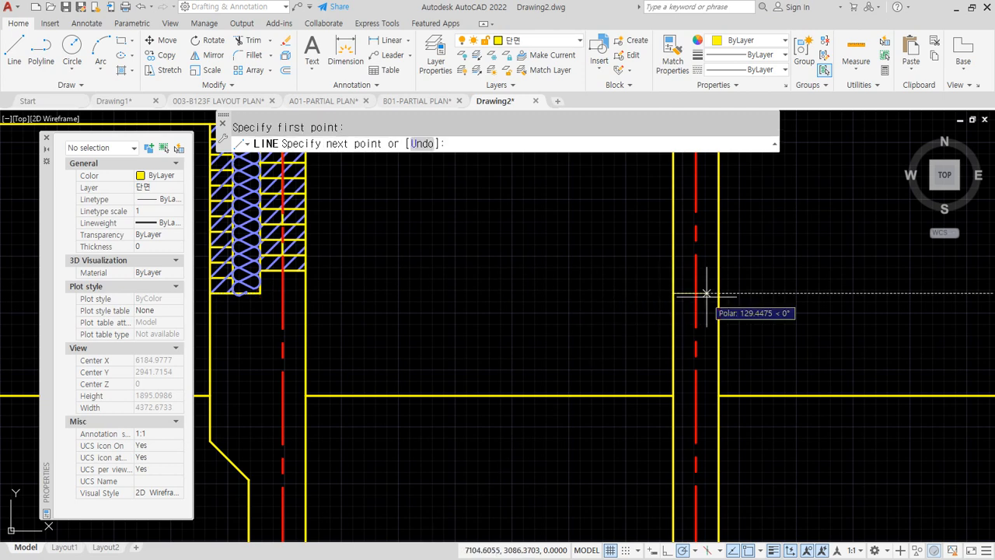
key(space)
Continue the top horizontal line past the third wall, and trim the wall lines and centerline above it
middle_drag(608, 273, 599, 334)
key(space)
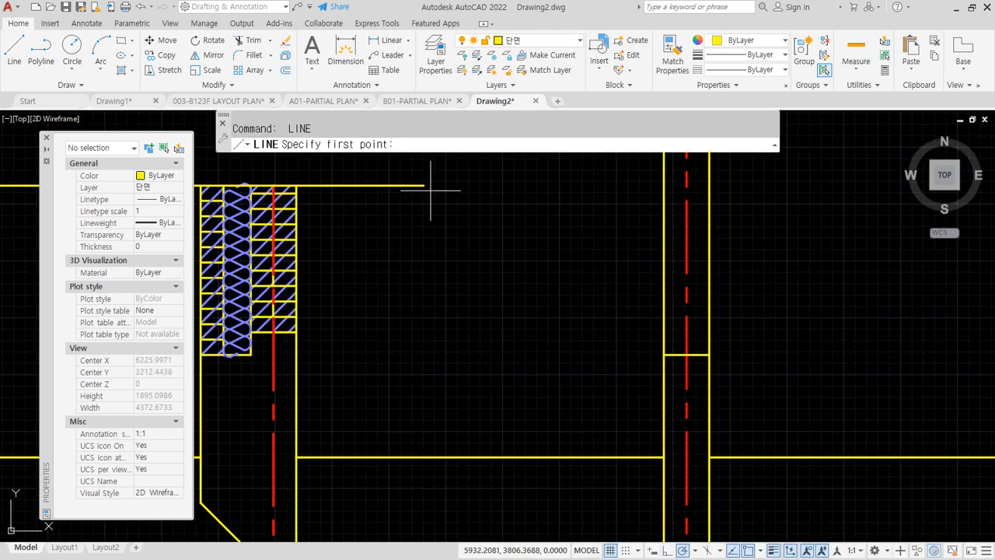
click(425, 189)
click(789, 185)
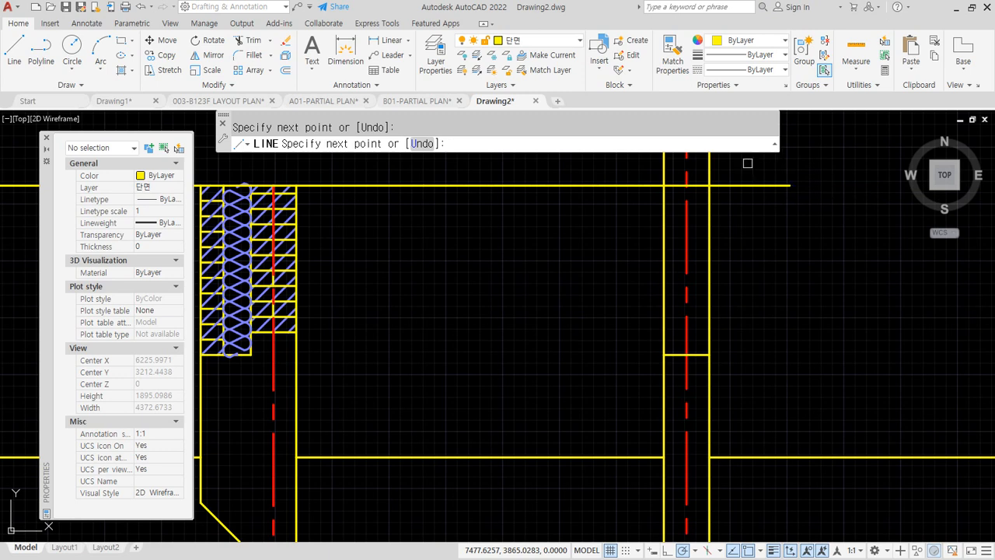
key(space)
text(tr)
key(space)
key(space)
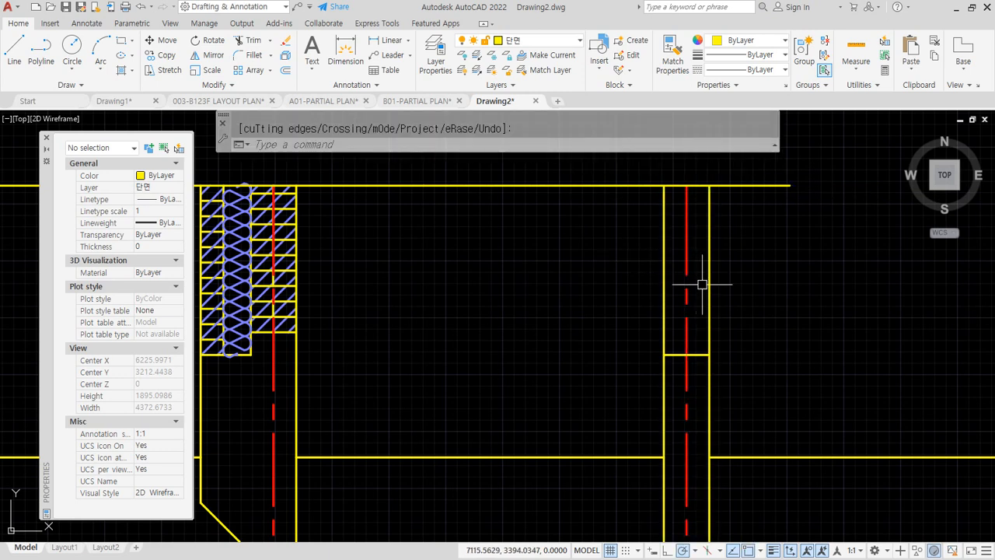
Hatch both halves of the third wall's upper part with the user-defined pattern at 45 degrees and spacing 50
text(h)
key(space)
click(689, 303)
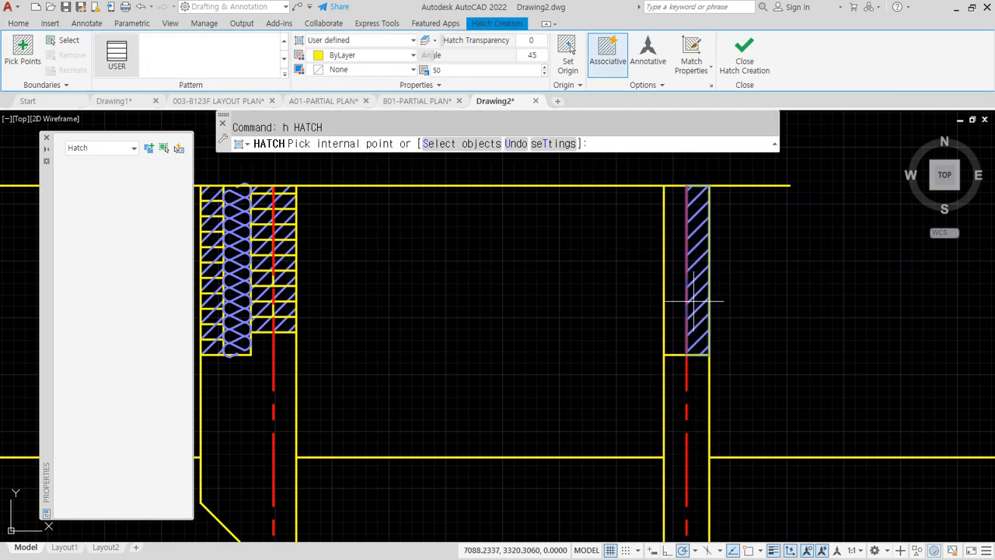
click(674, 319)
key(Return)
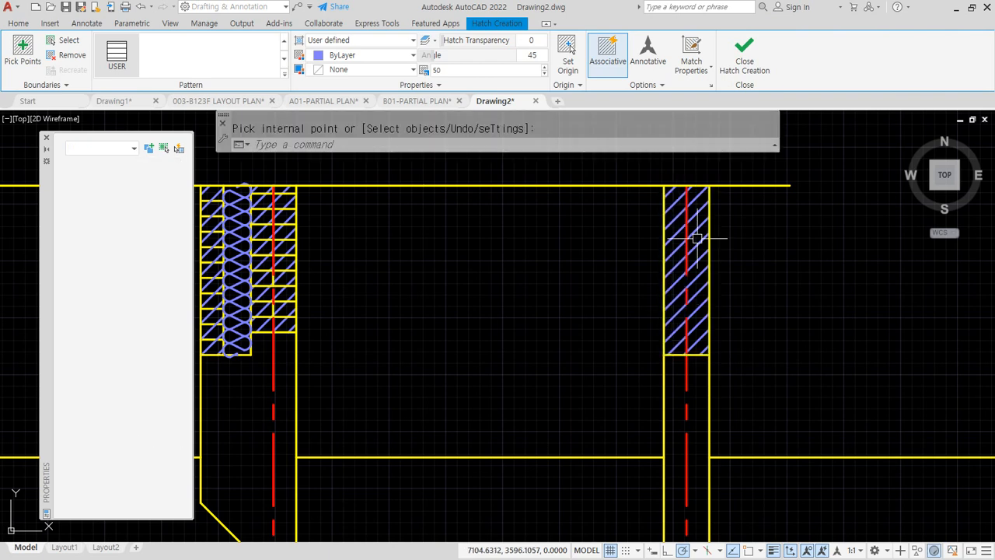
Add an AR-BRSTD brick hatch over the third wall's upper part with scale 1 and angle 0
click(678, 316)
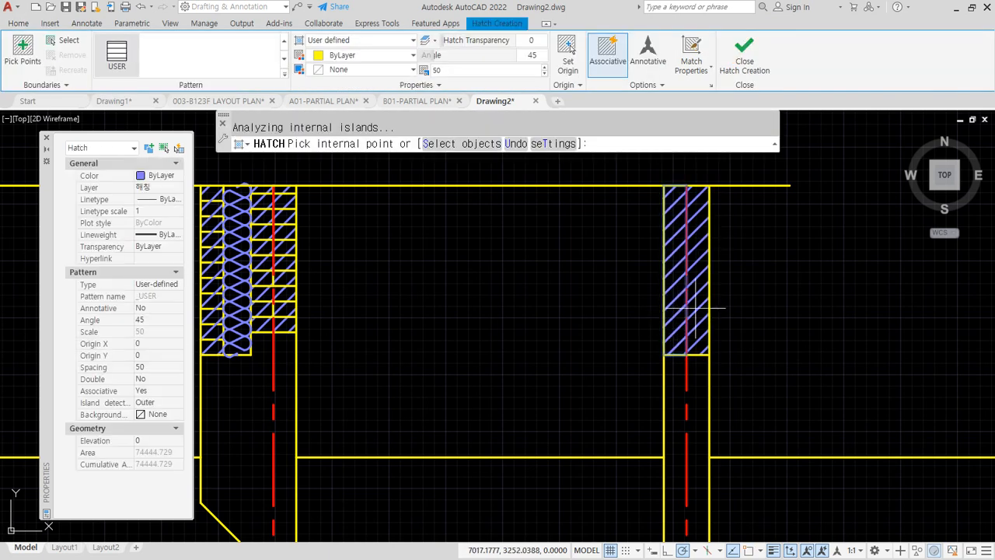
click(393, 43)
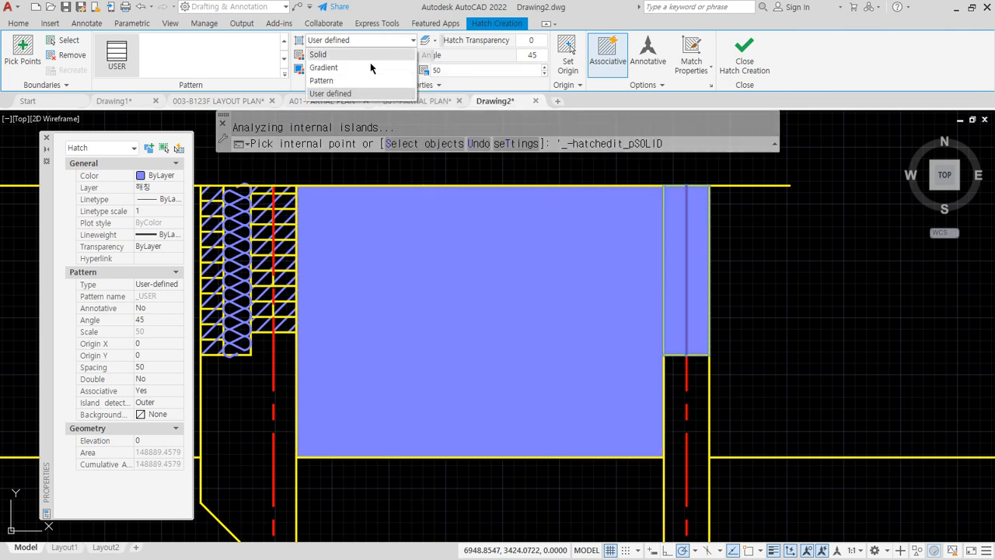
click(355, 80)
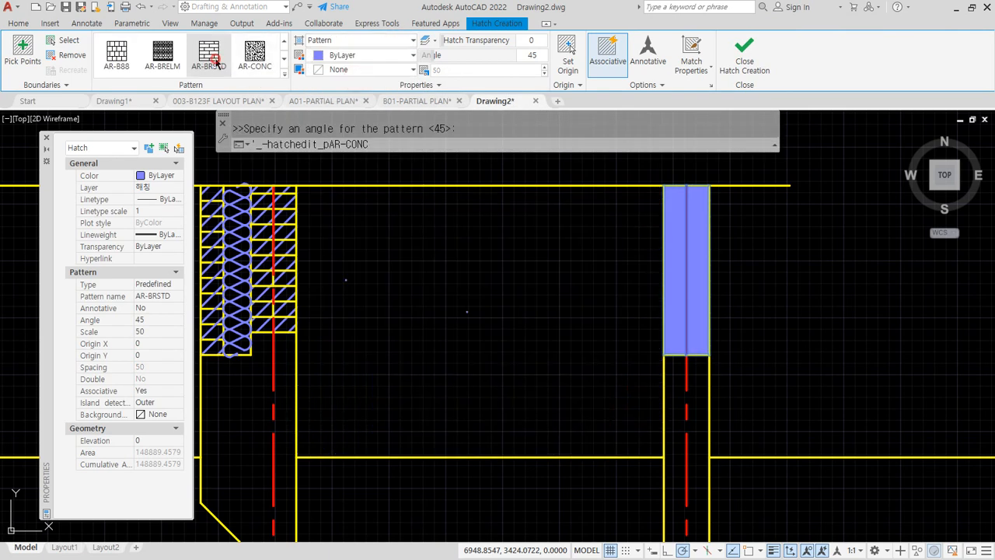
click(462, 70)
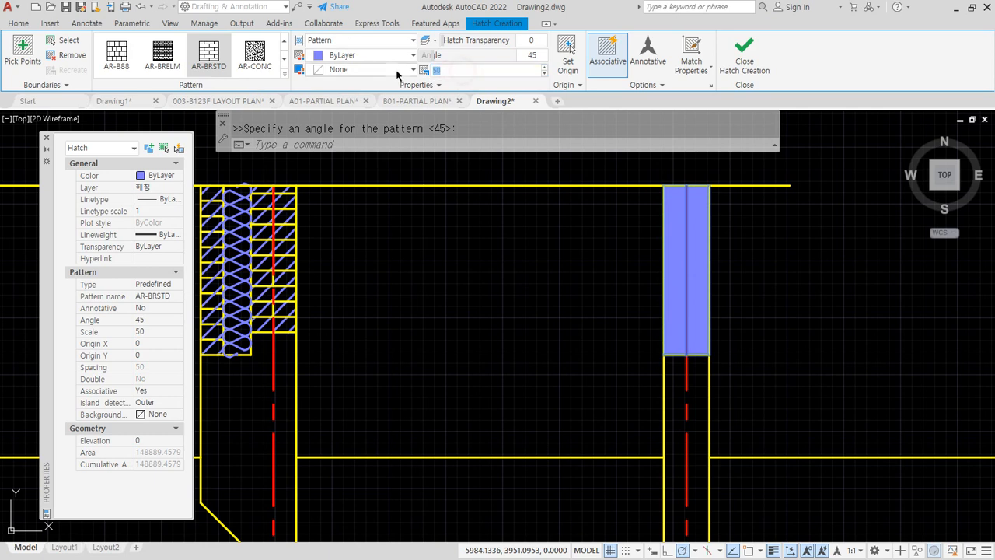
text(1)
key(Return)
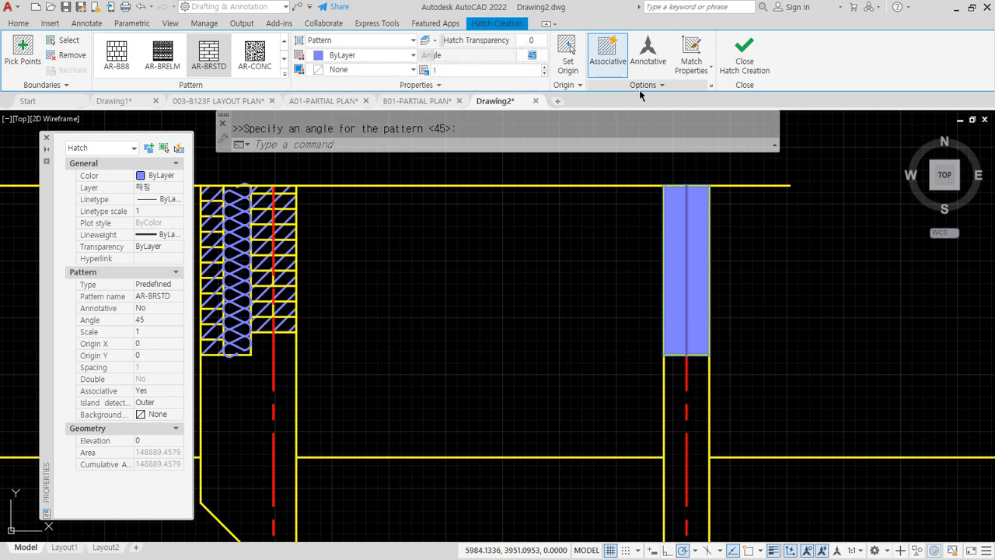
text(0)
key(Return)
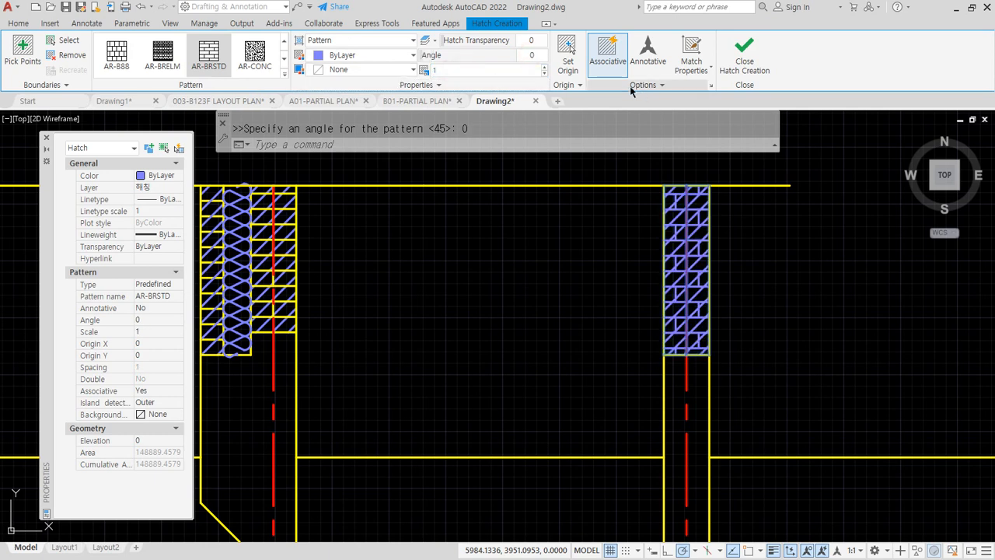
Assign the brick hatch to the 단면 layer and finish creating it
scroll(692, 334, up, 6)
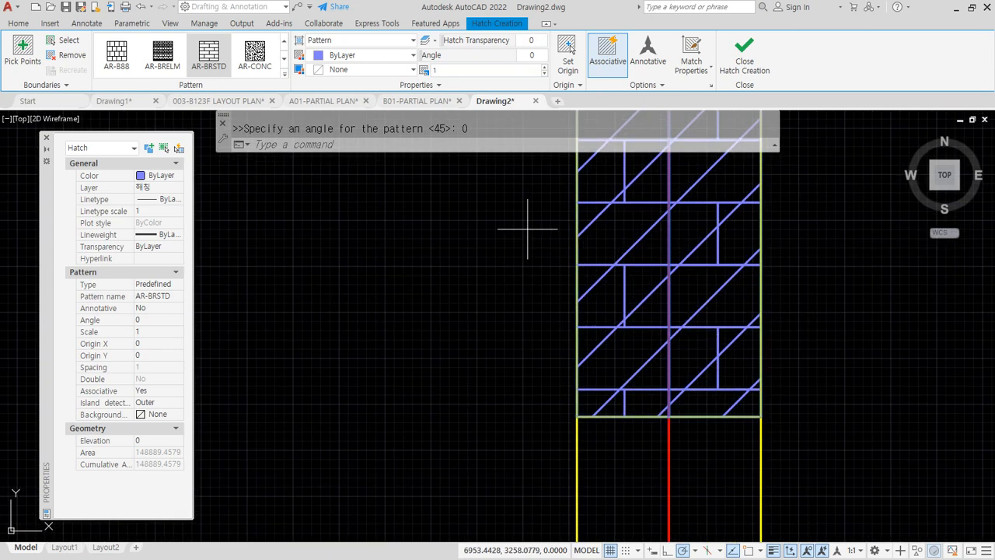
click(424, 85)
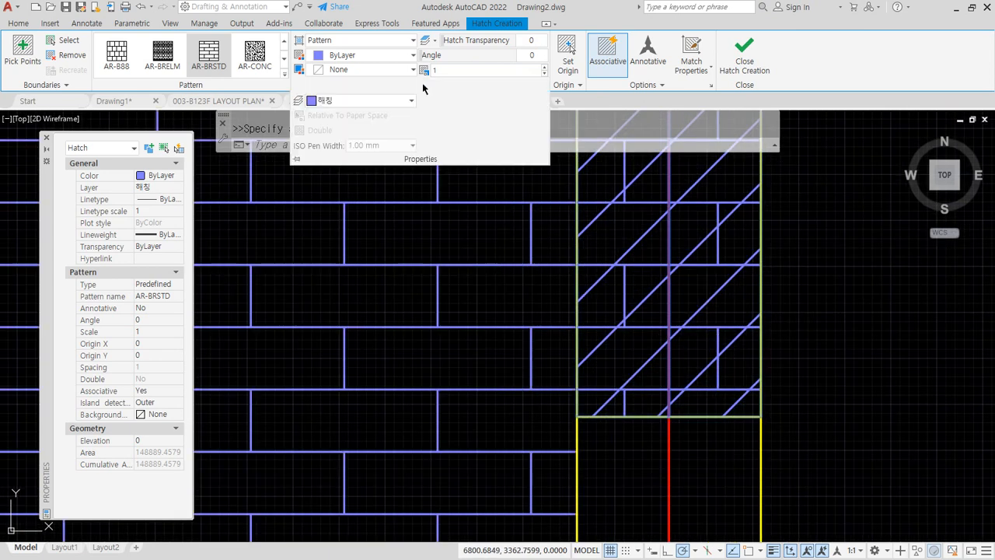
click(351, 100)
click(362, 142)
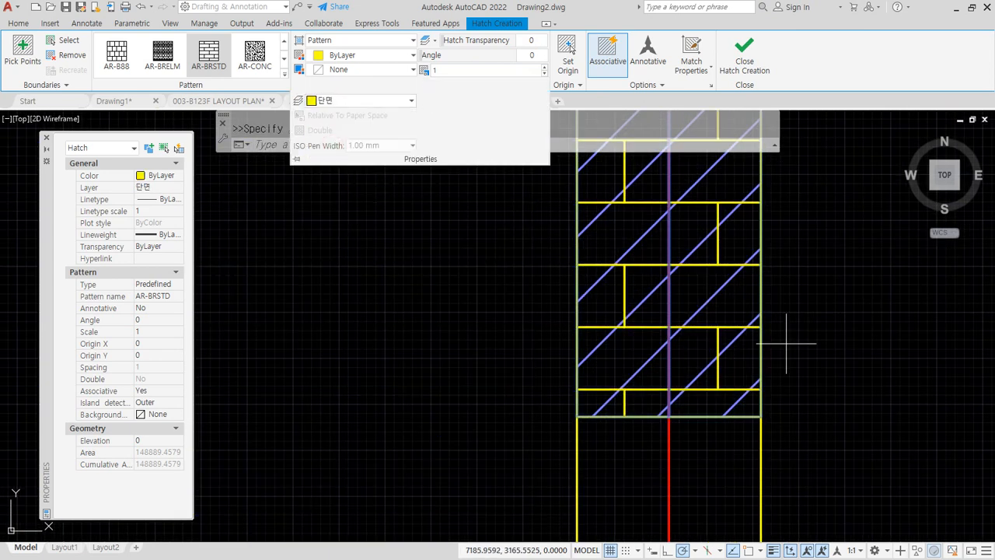
key(Return)
scroll(759, 395, down, 4)
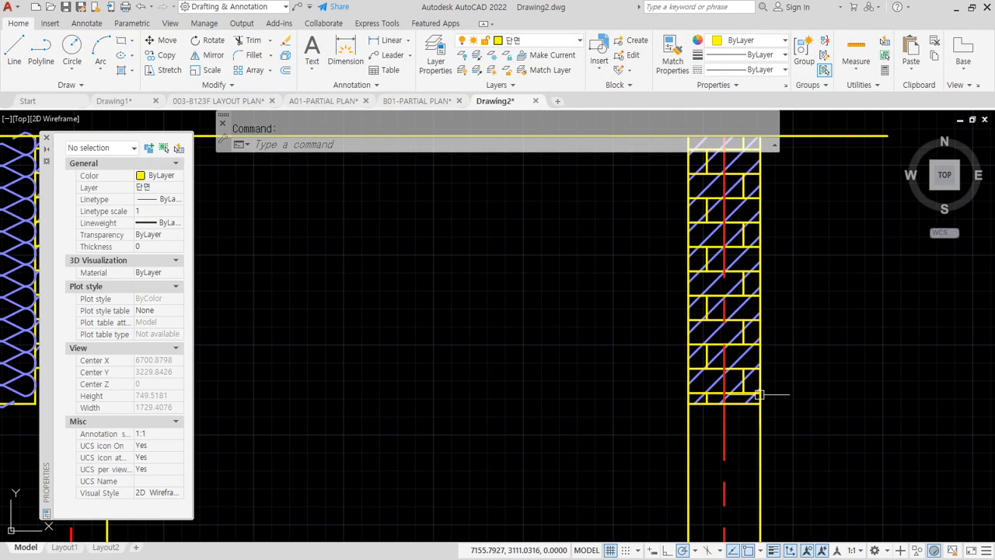
Set the brick hatch's origin to the lower-right corner of the hatched wall area
scroll(759, 395, down, 3)
middle_drag(685, 378, 665, 253)
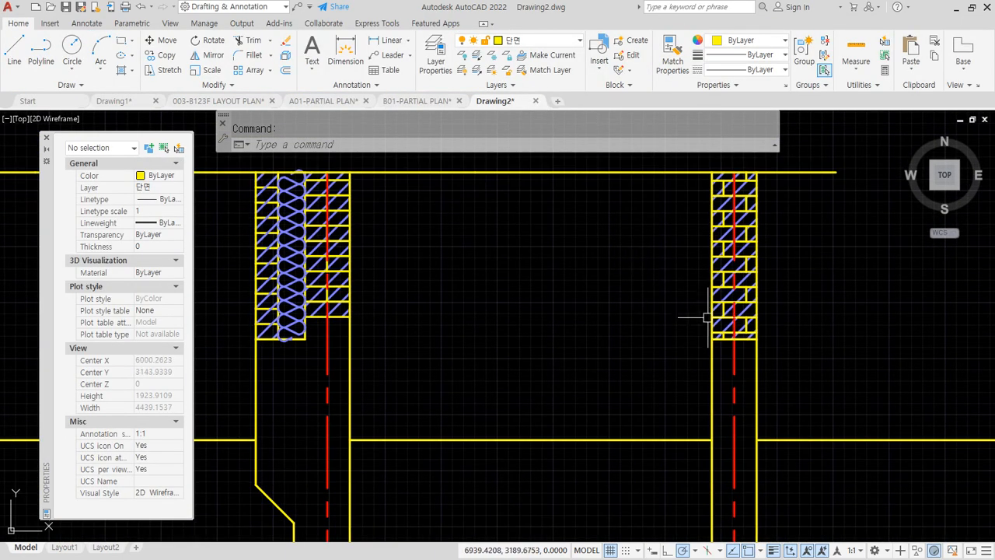
scroll(706, 317, up, 2)
scroll(768, 322, down, 2)
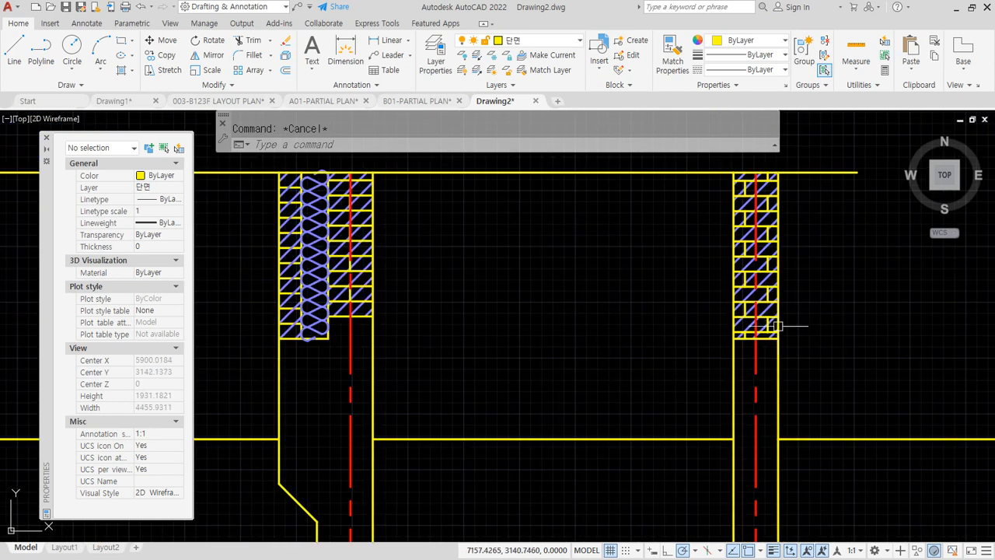
middle_drag(773, 324, 594, 300)
scroll(590, 301, up, 4)
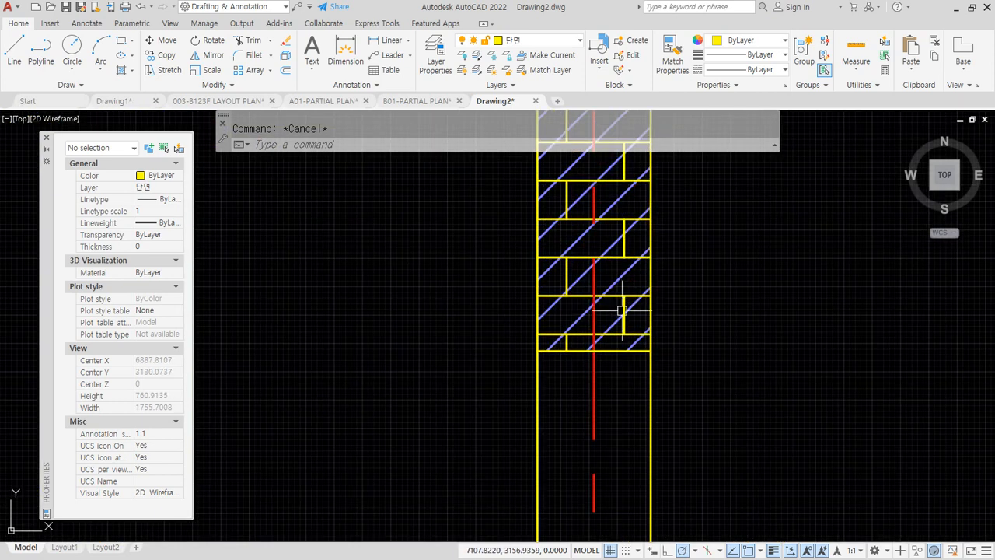
double_click(621, 311)
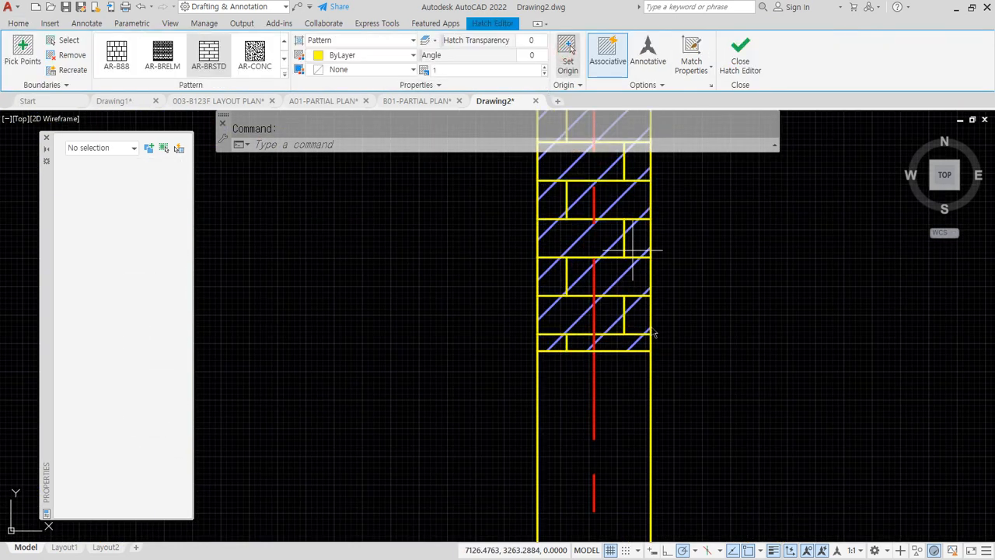
click(568, 50)
click(649, 350)
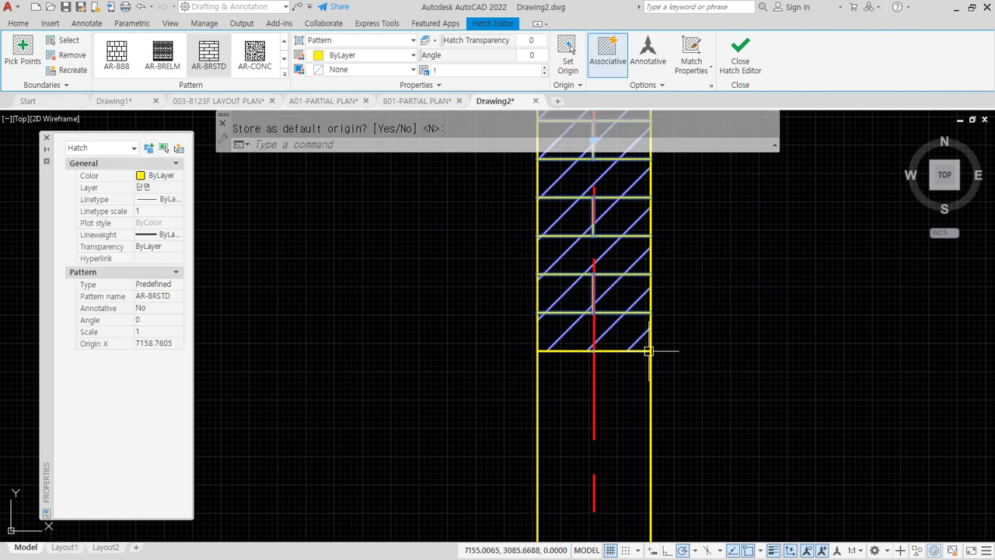
click(745, 53)
scroll(474, 365, down, 3)
middle_drag(457, 368, 737, 350)
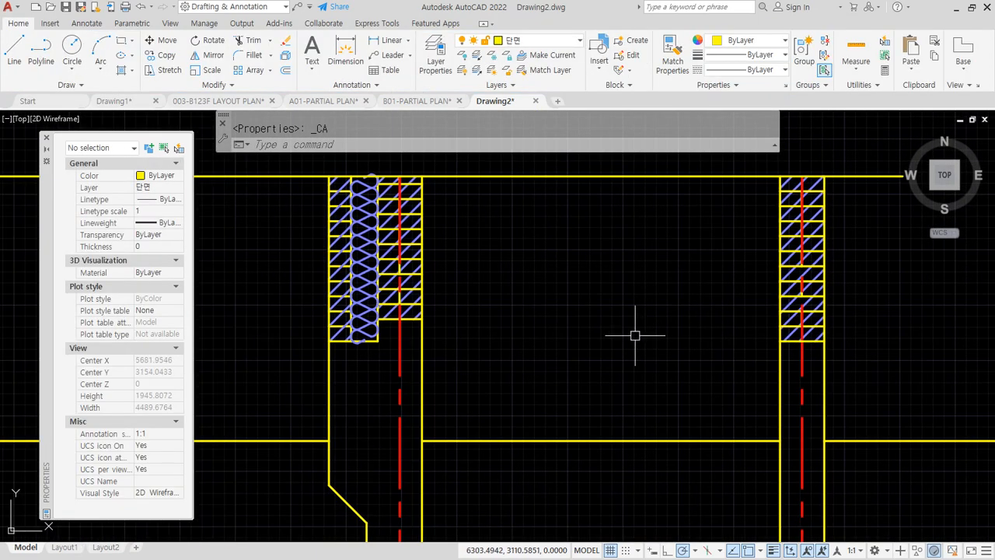
scroll(635, 336, down, 2)
scroll(467, 280, up, 5)
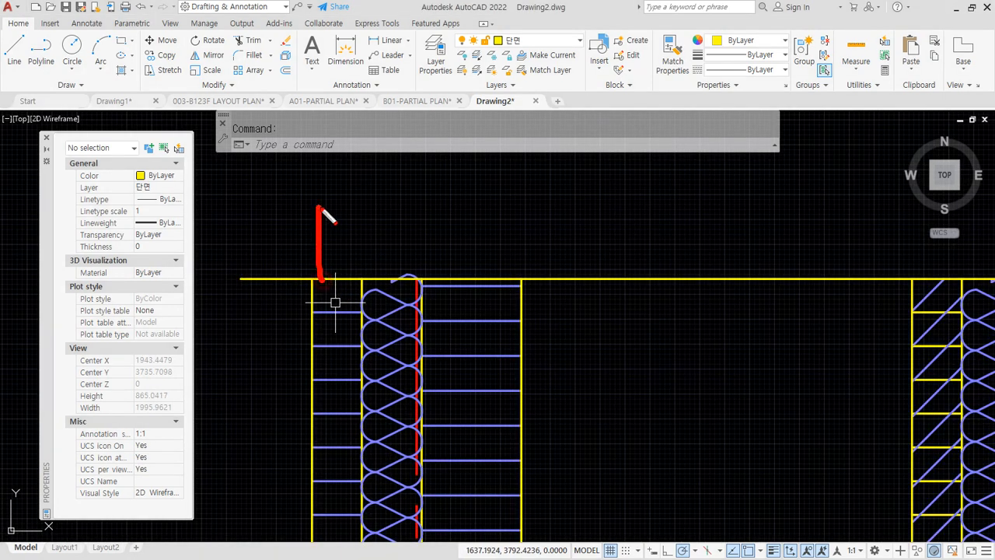
scroll(410, 272, up, 4)
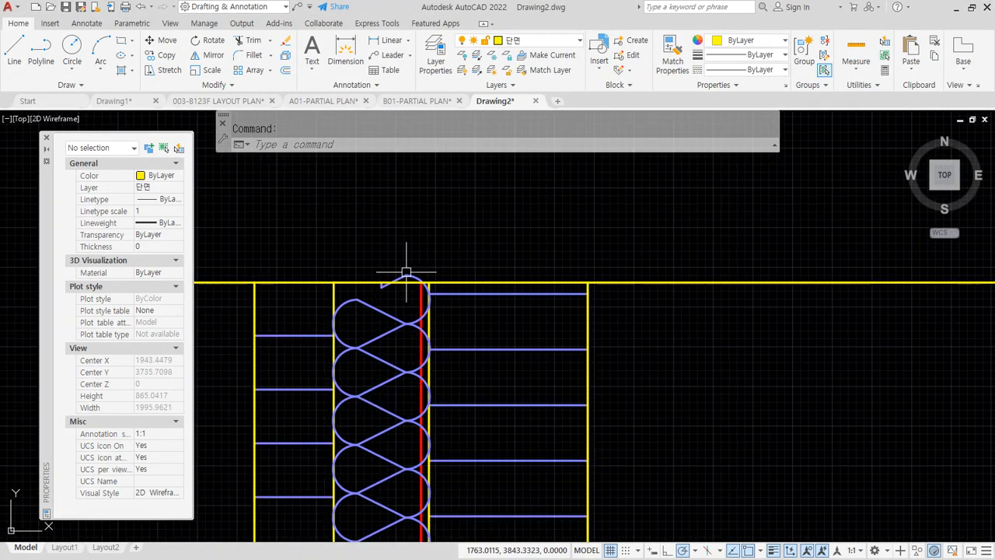
Set polar tracking to 30-degree increments and draw a three-segment zigzag break line across the top line above the horizontally hatched wall's insulation
key(l)
key(Return)
click(349, 301)
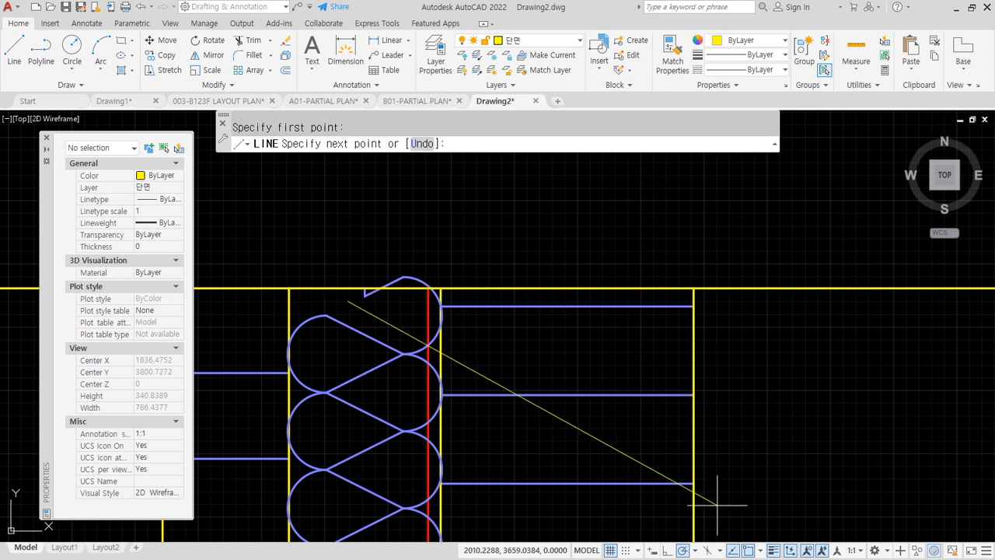
click(698, 551)
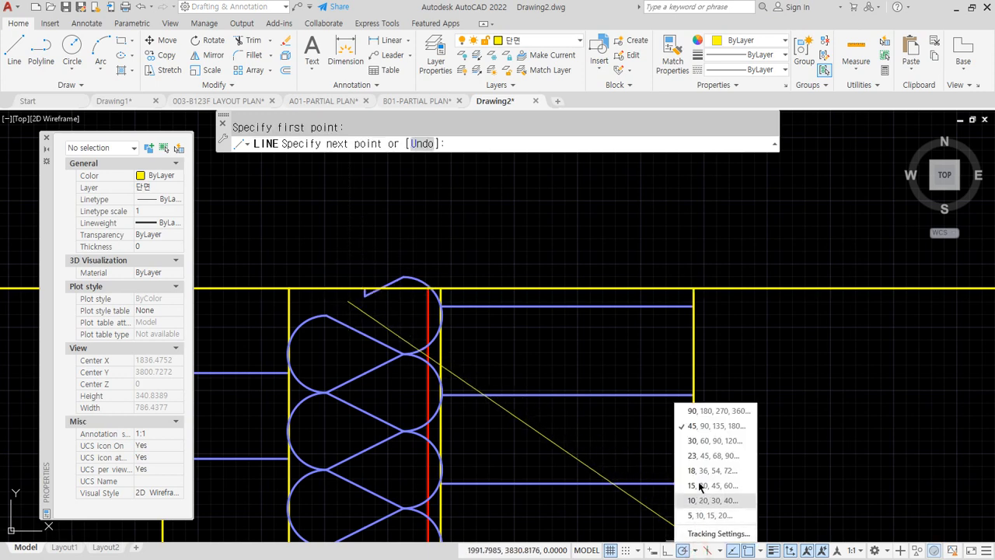
click(696, 440)
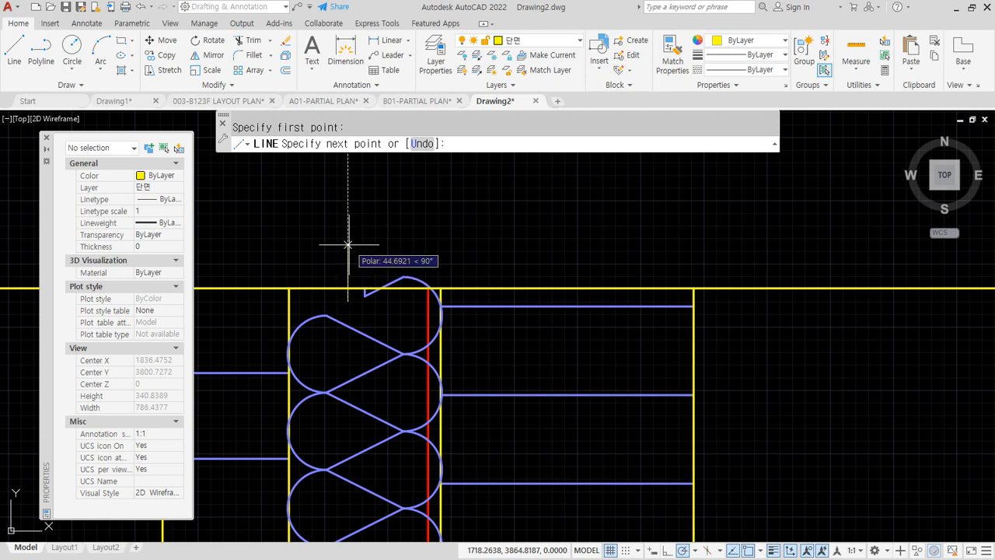
click(377, 253)
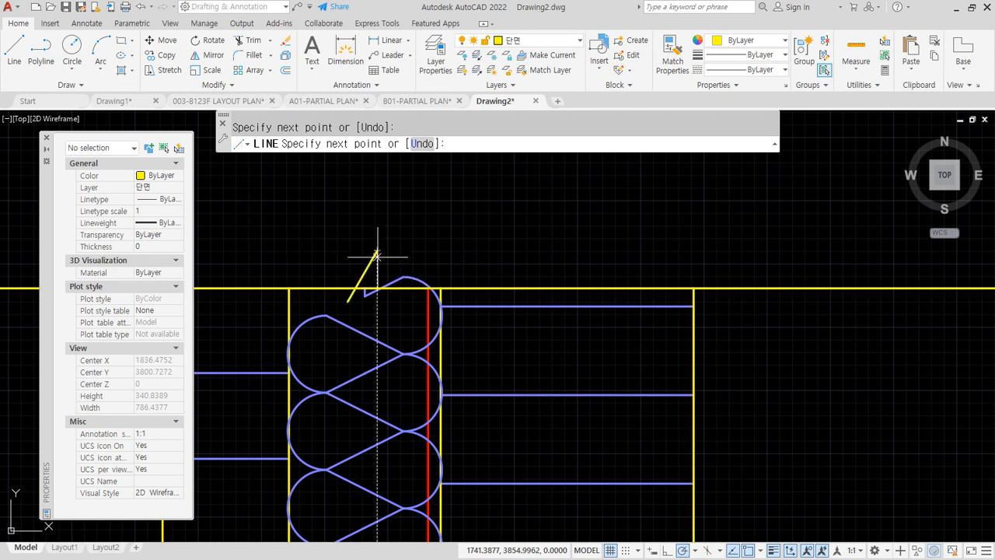
click(418, 321)
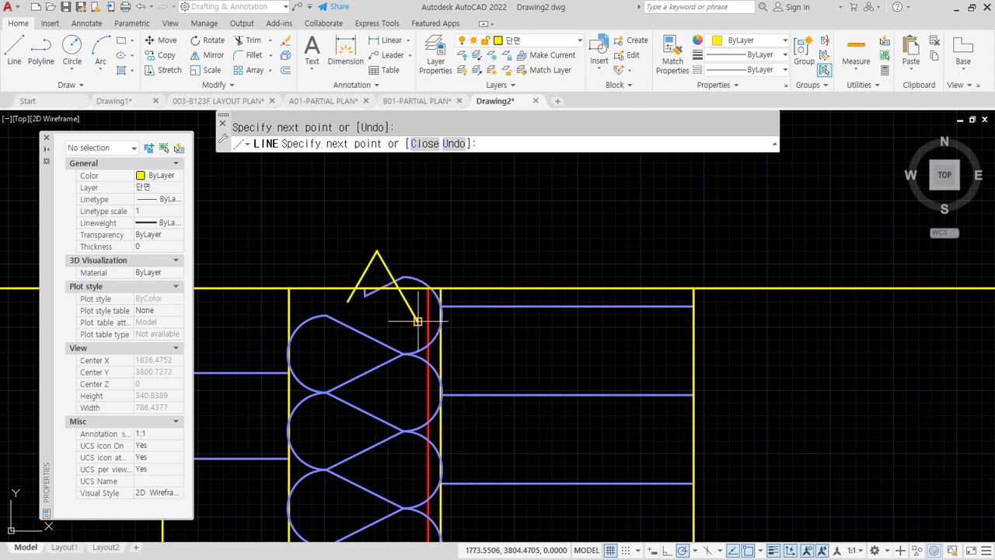
click(450, 267)
key(Return)
Trim the zigzag's overhanging ends and the top line between them so the break line on the horizontally hatched wall is continuous
scroll(383, 300, up, 2)
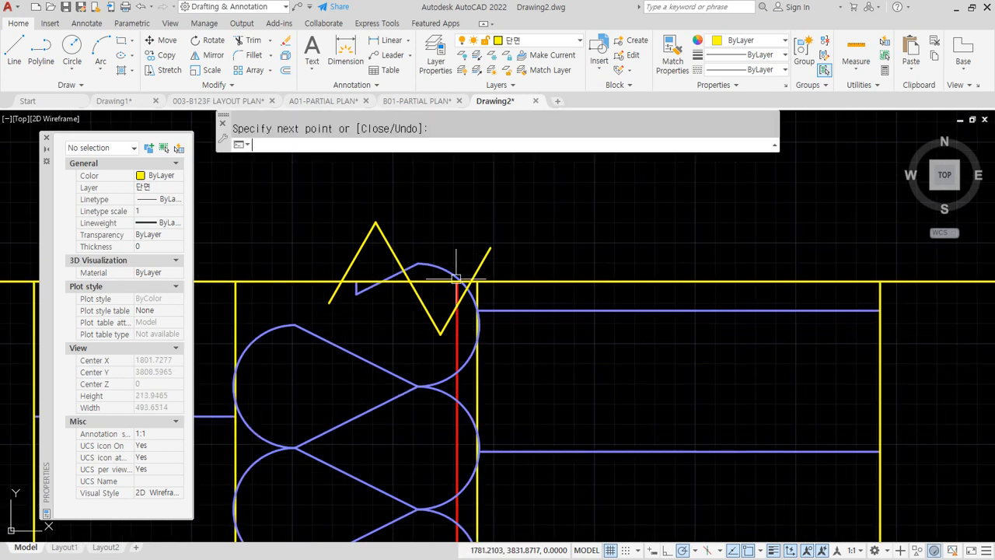
text(tr)
key(Return)
scroll(446, 288, up, 5)
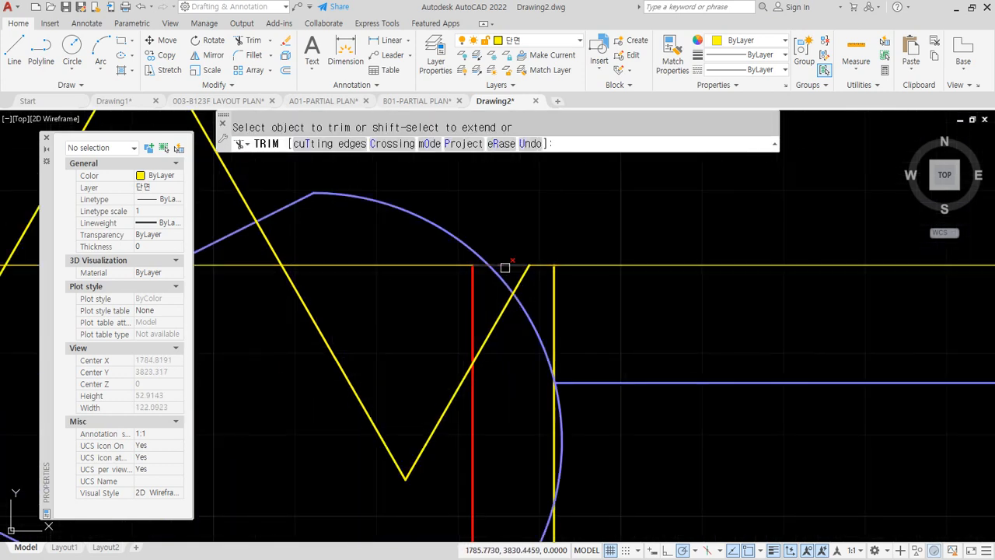
scroll(387, 278, down, 2)
middle_drag(386, 293, 556, 333)
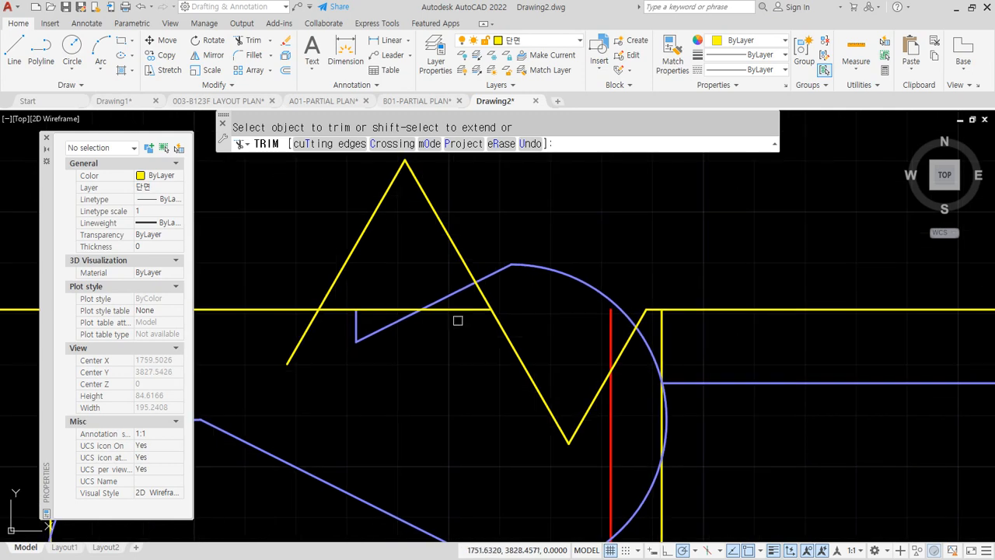
click(460, 318)
click(462, 304)
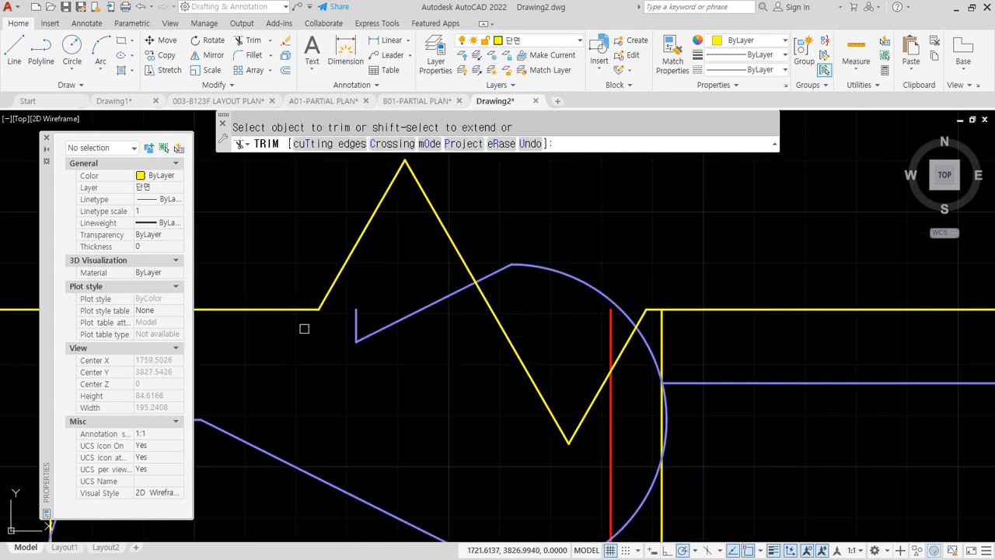
scroll(304, 376, down, 4)
middle_drag(352, 383, 405, 304)
key(Return)
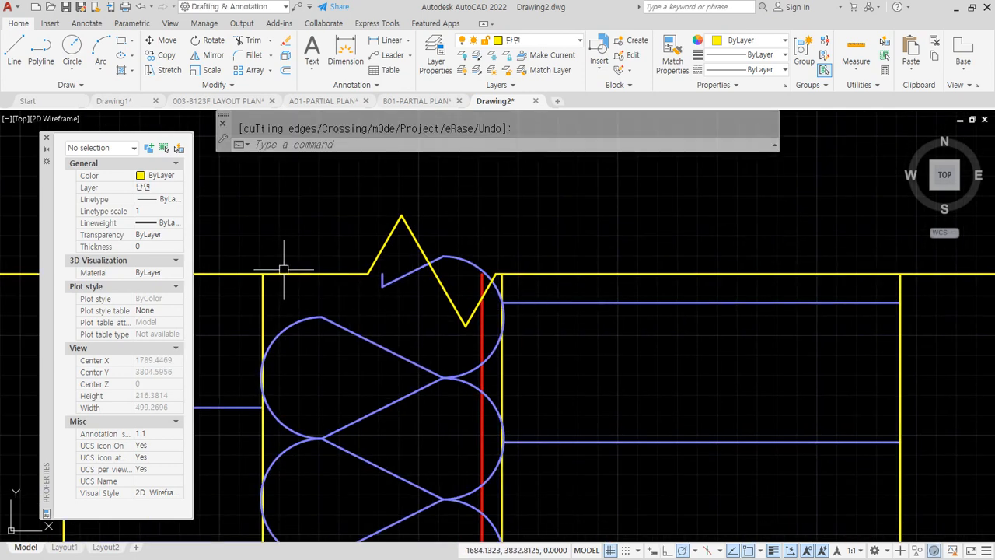
drag(500, 264, 793, 289)
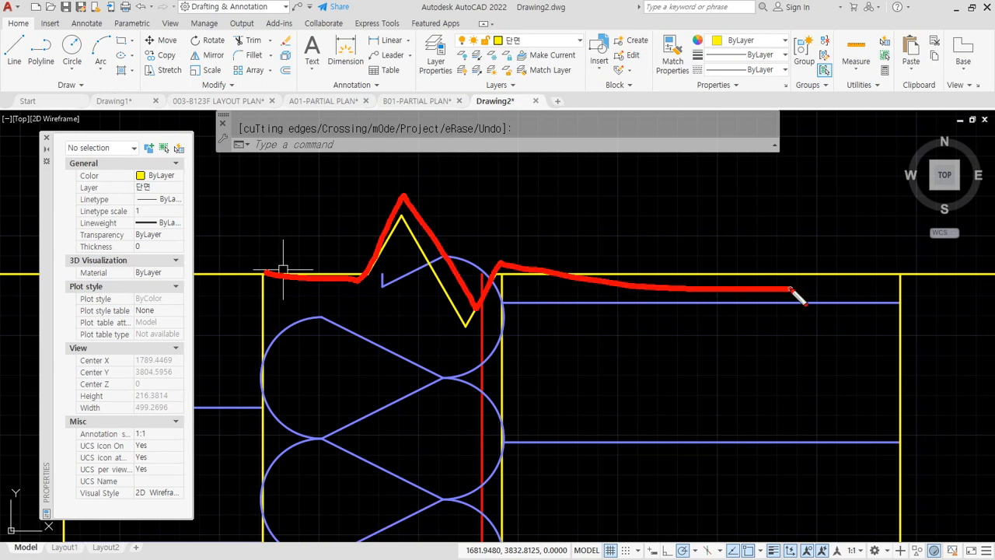
key(Escape)
Draw a three-segment zigzag break line at 60-degree slopes across the top line above the next brick wall's insulation
scroll(636, 334, down, 5)
middle_drag(835, 318, 441, 297)
scroll(767, 296, up, 6)
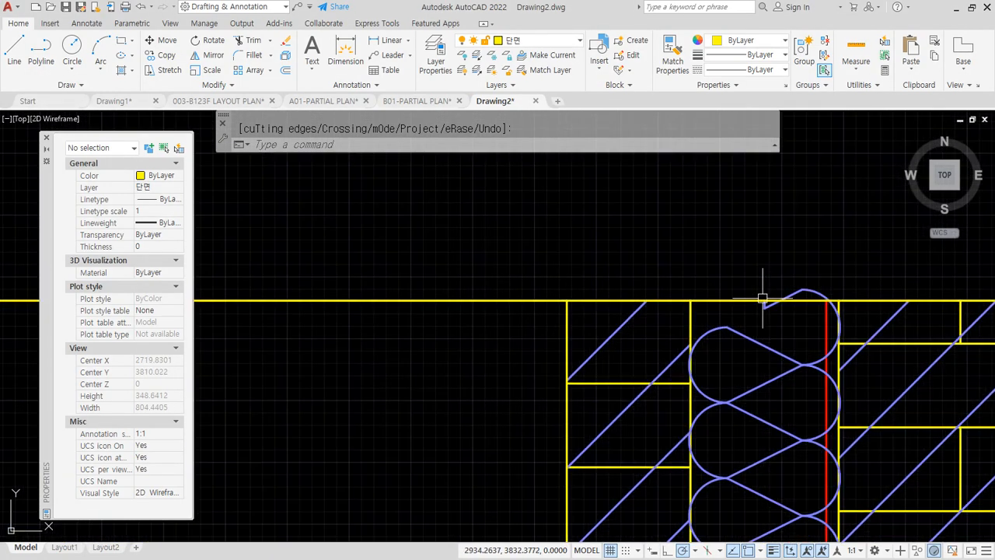
text(l)
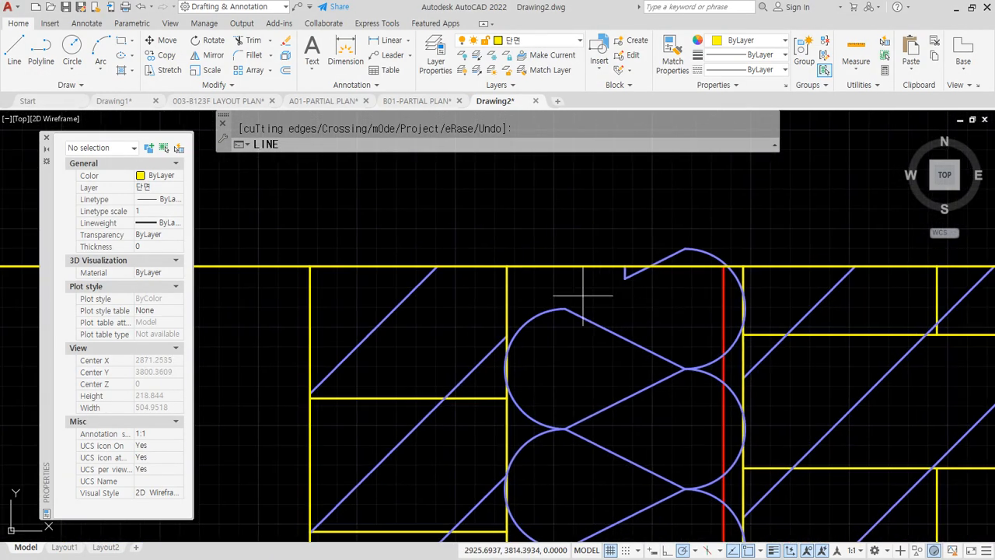
key(Return)
click(551, 336)
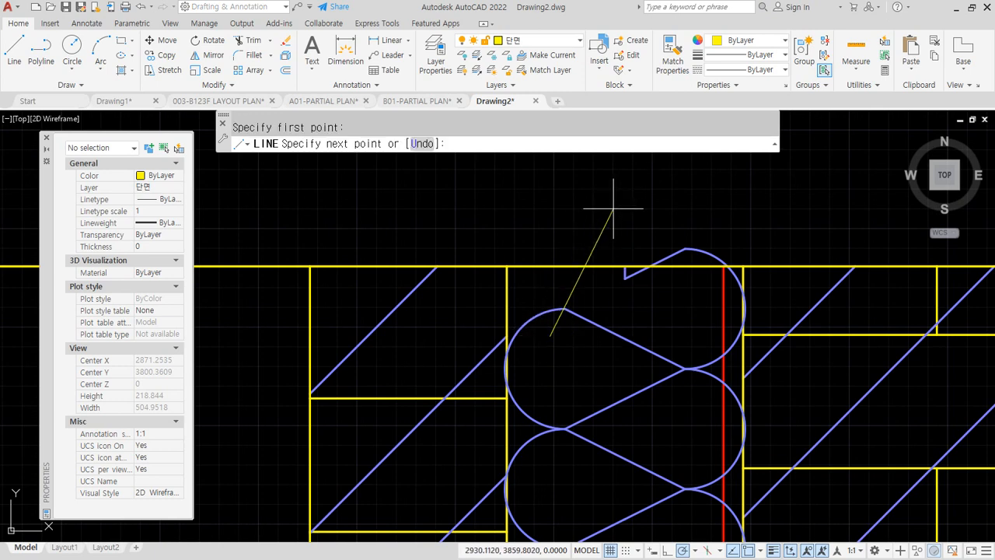
click(636, 188)
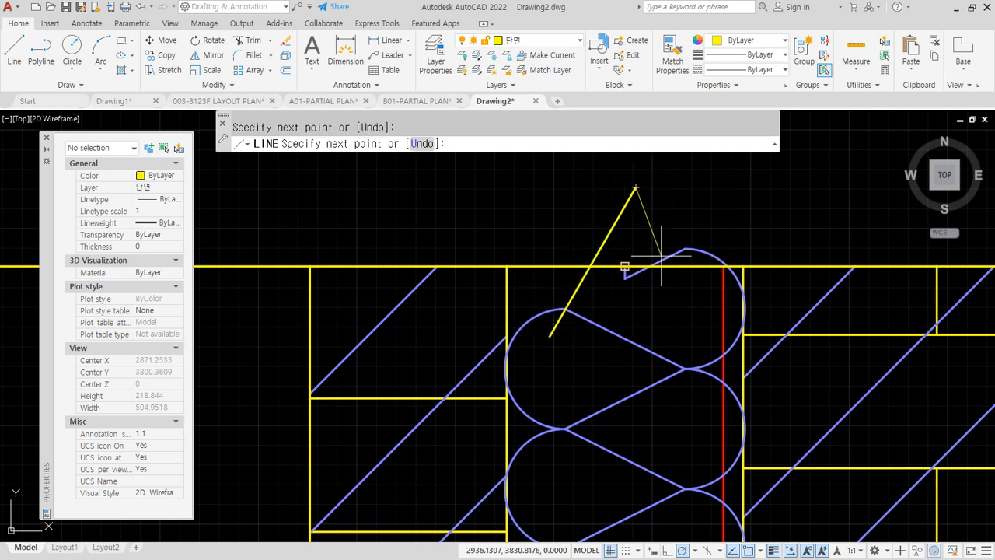
click(715, 324)
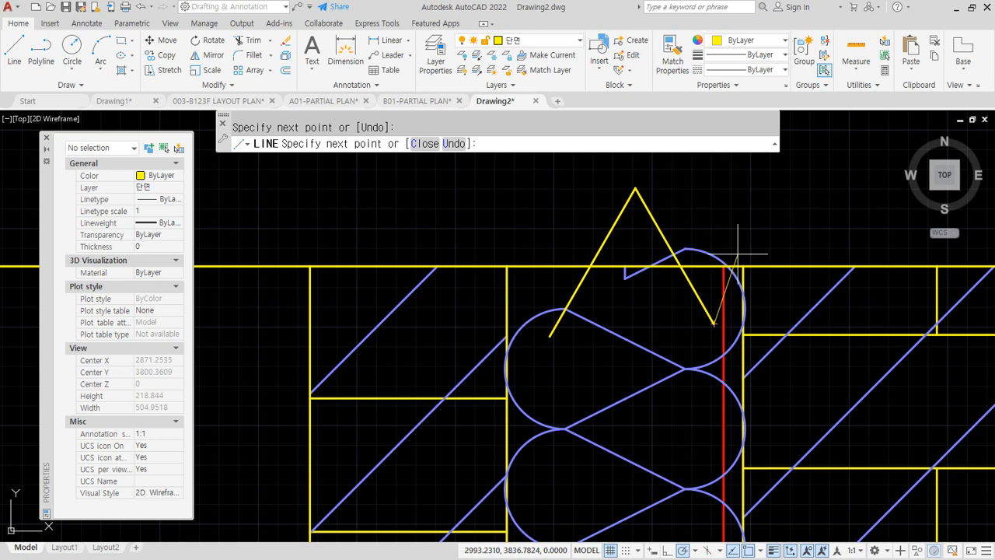
click(781, 205)
key(space)
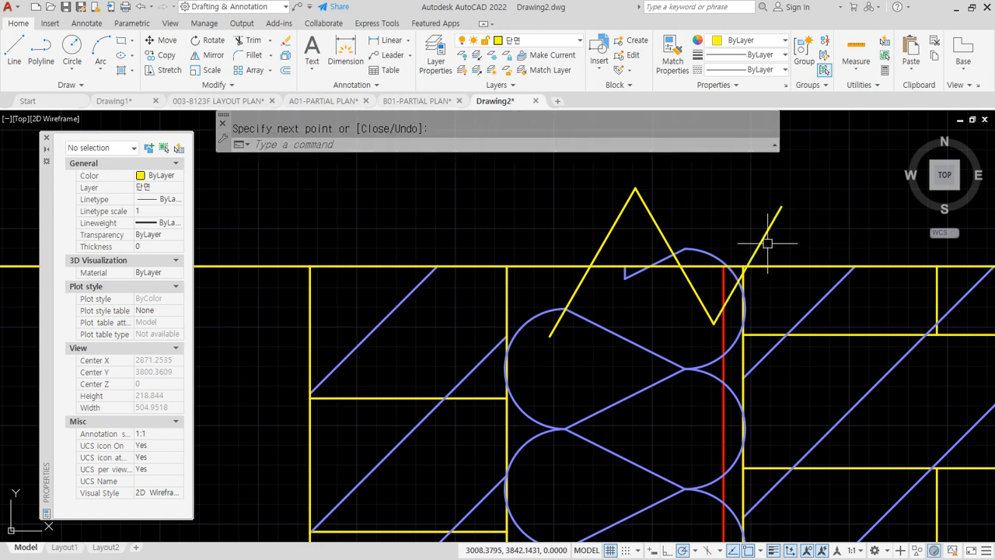
Trim the new zigzag's overhanging ends and remove the straight top line between them
text(tr)
key(space)
click(764, 238)
scroll(709, 288, up, 2)
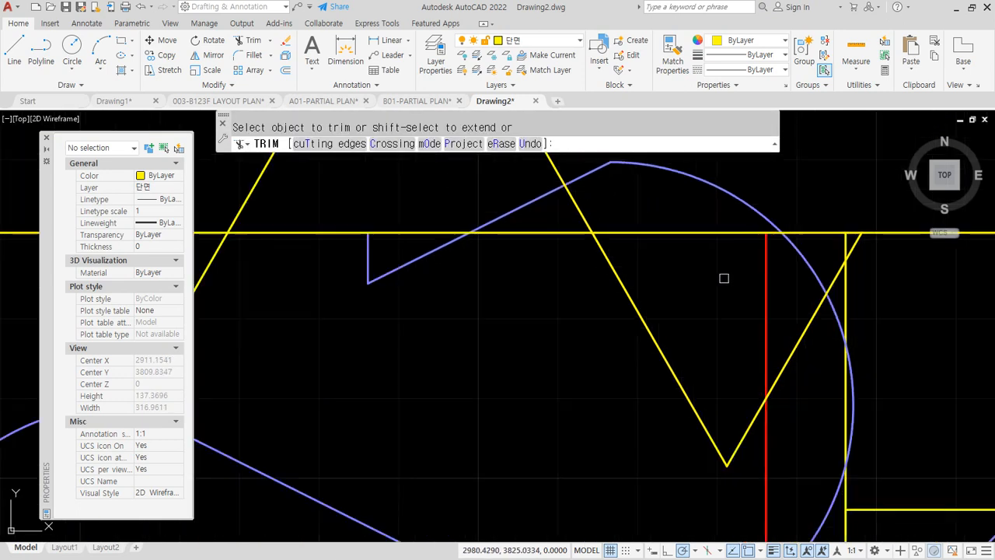
click(843, 240)
click(828, 226)
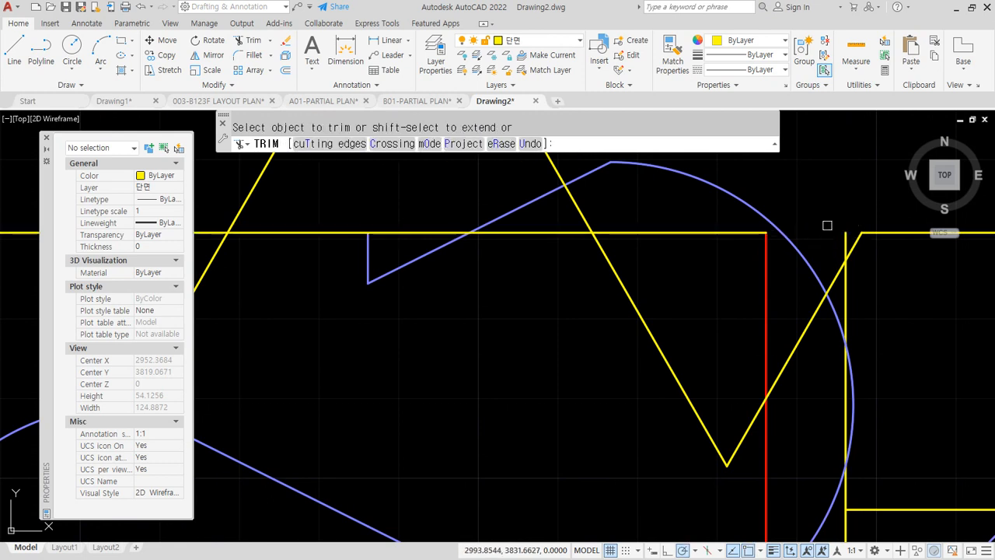
click(669, 231)
scroll(608, 251, down, 1)
click(578, 246)
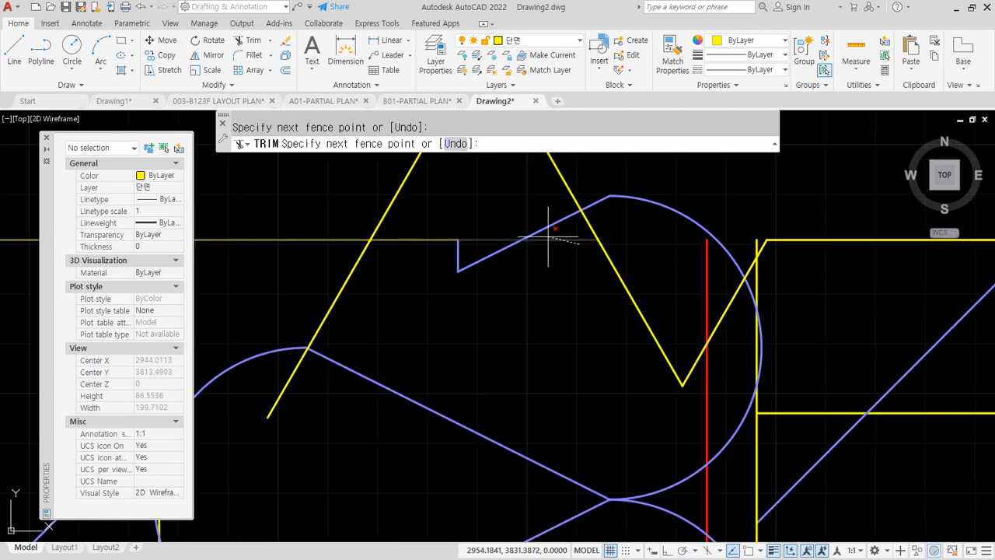
click(556, 237)
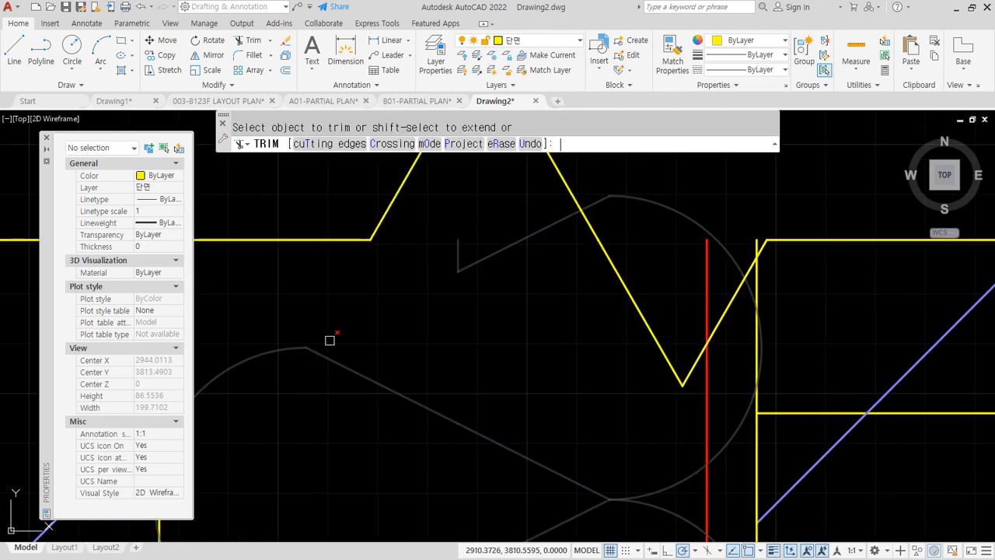
key(Return)
Trim the stub of the wall line beside the insulation where it protrudes above the zigzag
scroll(365, 334, down, 2)
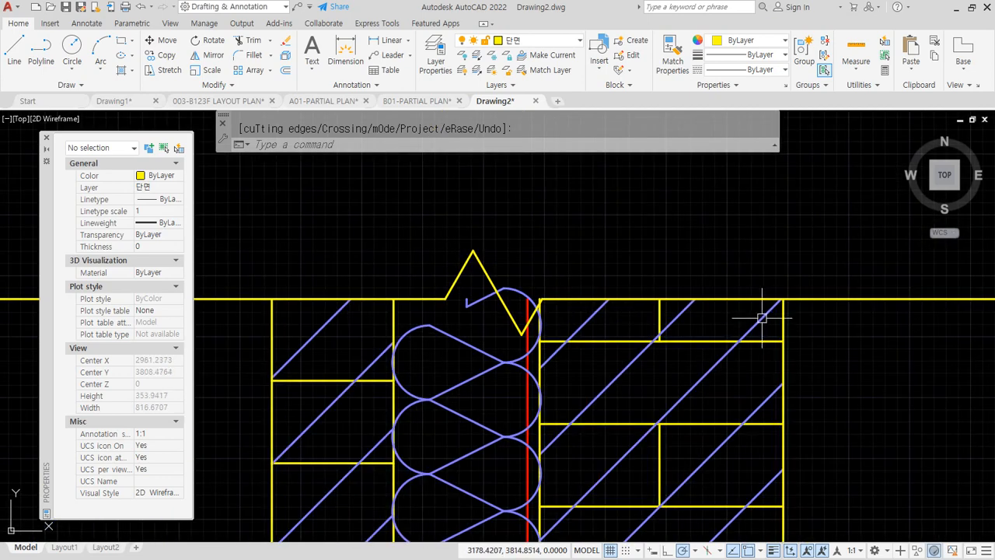
scroll(540, 303, up, 4)
key(Return)
key(Return)
Draw the first two 60-degree zigzag segments across the top line above the insulation of the brick wall with the red line inside its thicker leaf
scroll(587, 328, down, 4)
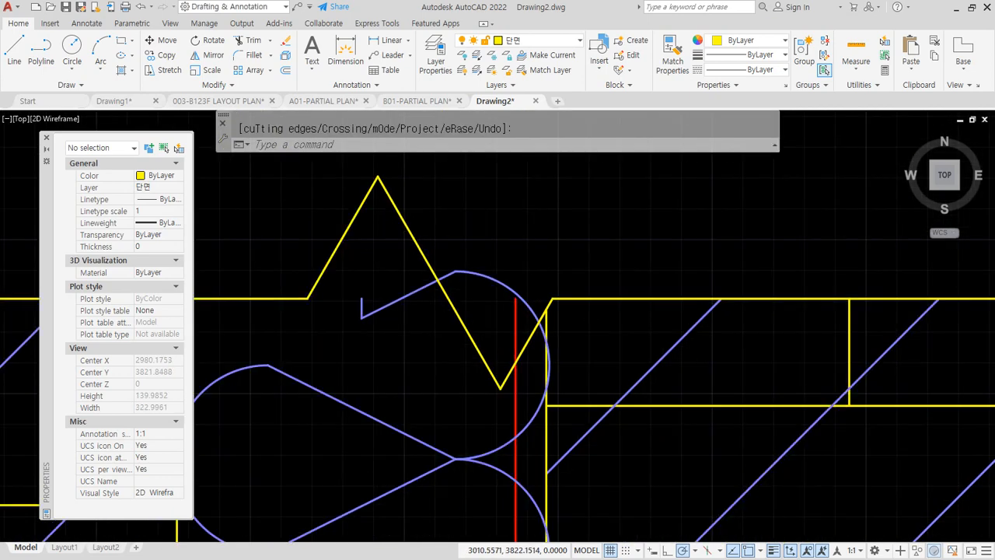
middle_drag(838, 327, 327, 328)
middle_drag(905, 335, 541, 296)
scroll(541, 296, up, 6)
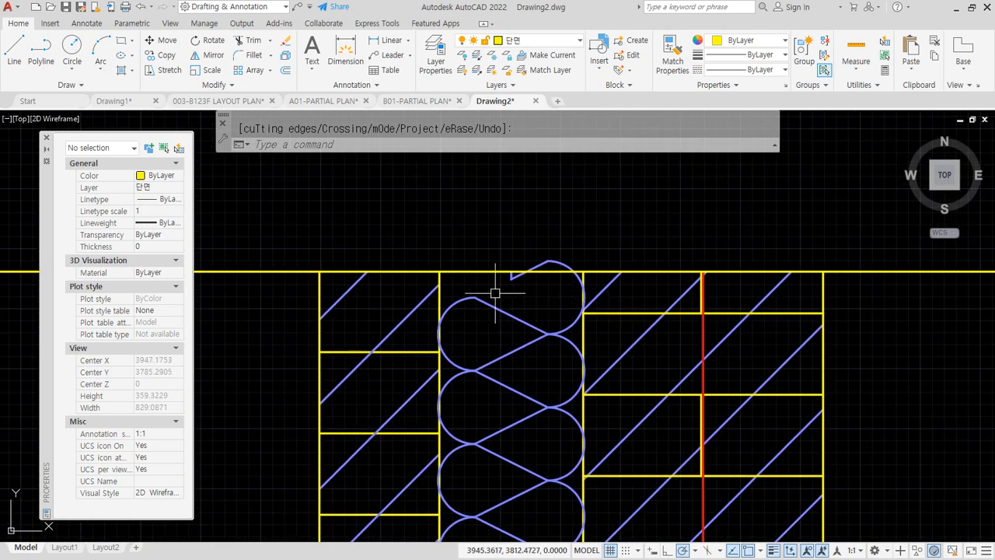
text(l)
key(space)
click(403, 328)
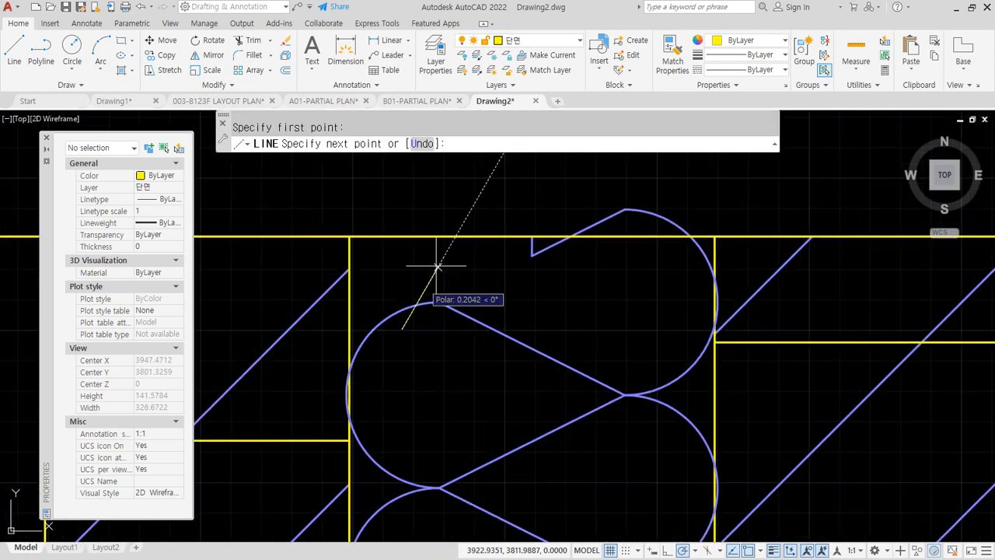
click(499, 162)
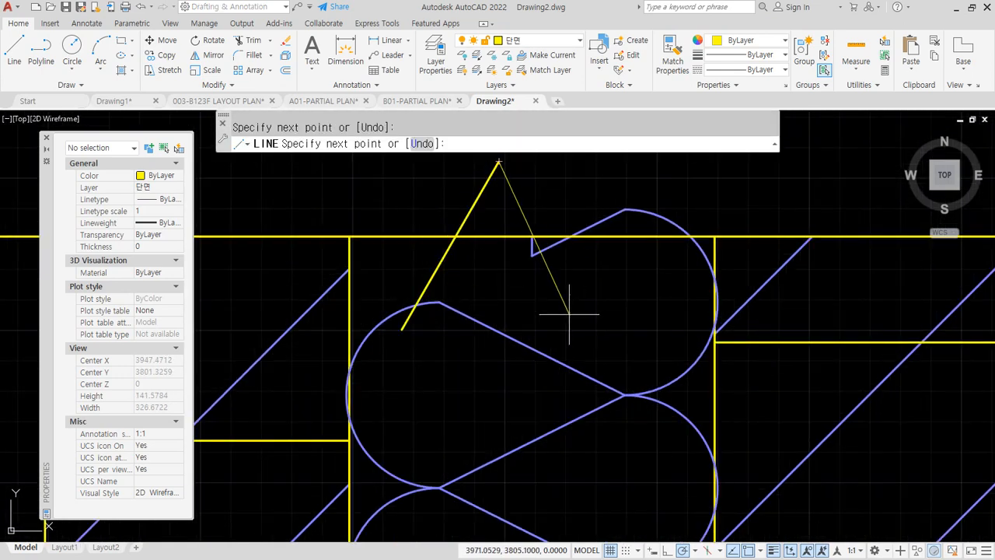
click(610, 354)
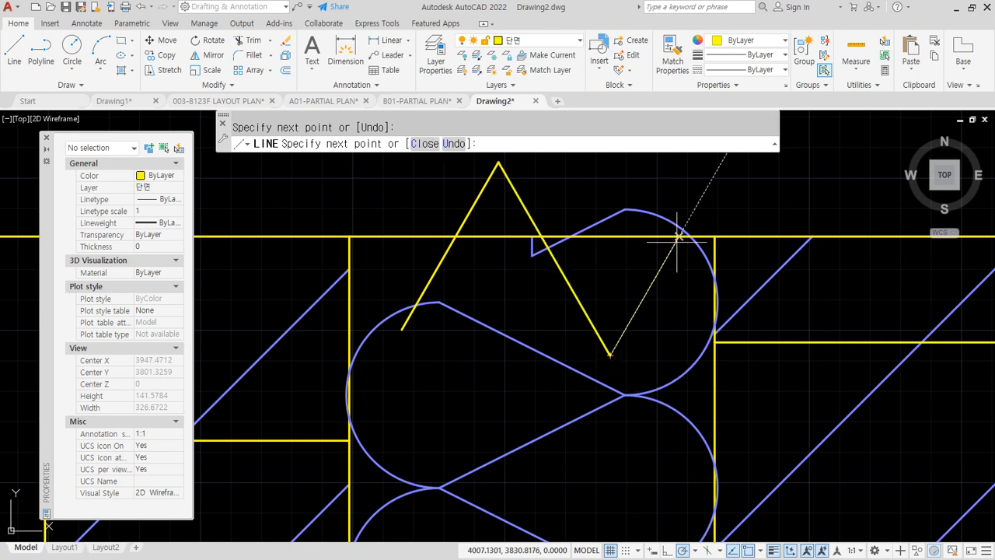
key(space)
click(723, 159)
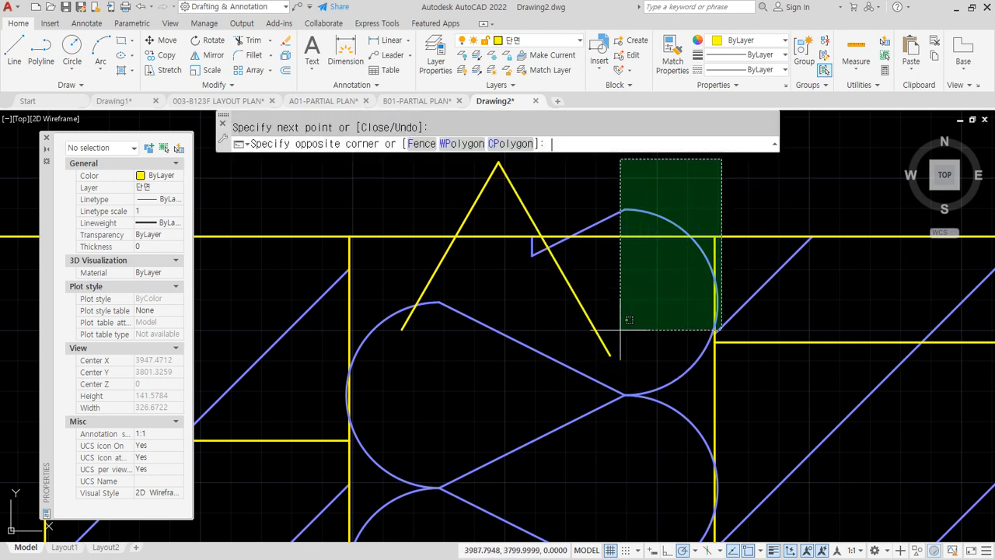
key(Escape)
Add the zigzag's last segment from its lower vertex up to the wall's top line at 60 degrees
text(l)
key(space)
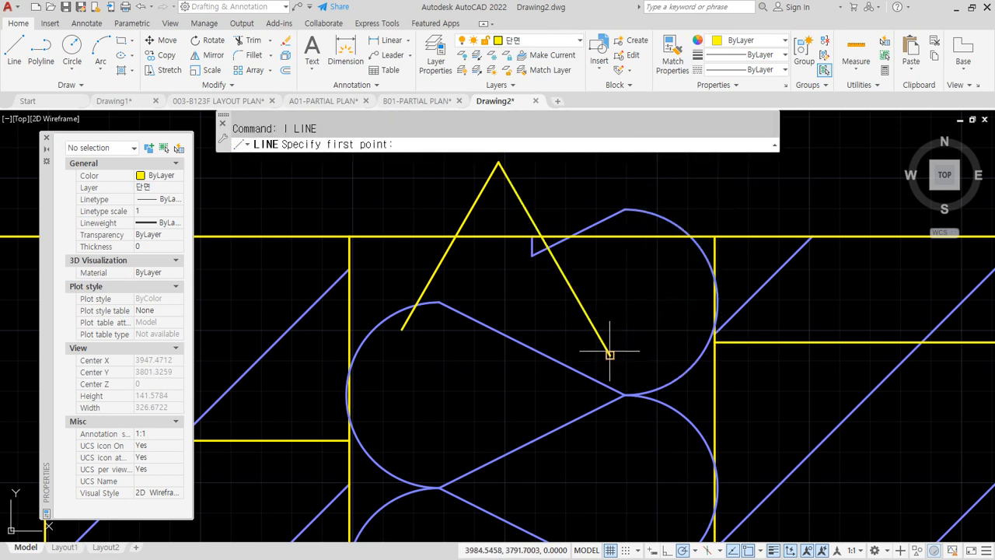
click(610, 355)
click(679, 235)
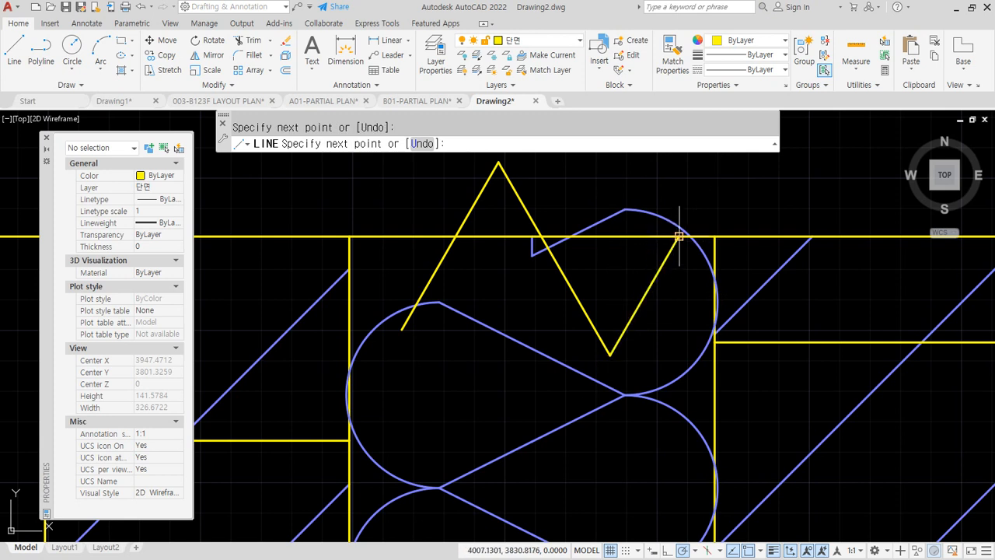
key(space)
Trim the zigzag's overhanging start and the top line inside it, and erase the leftover short piece of the top line
text(tr)
key(space)
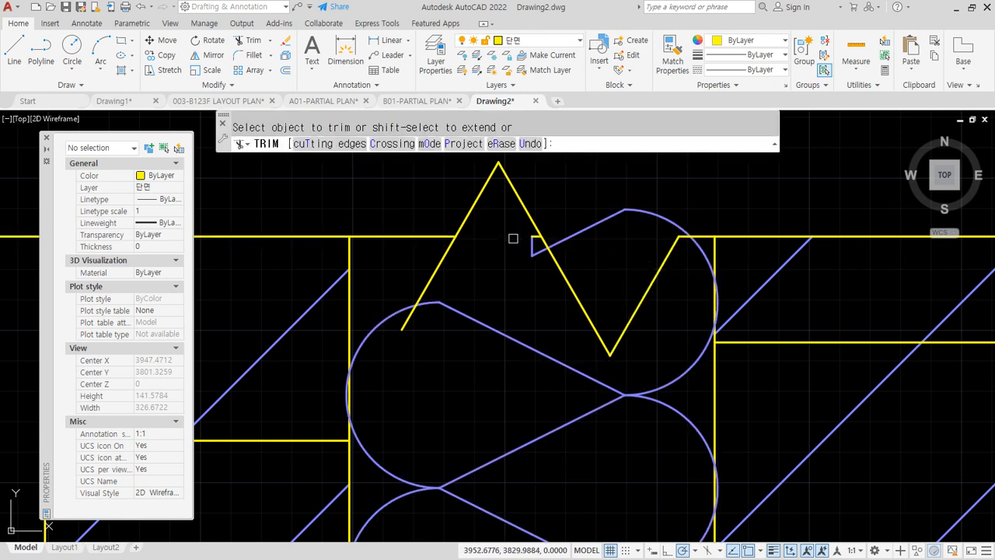
click(437, 265)
key(space)
click(519, 232)
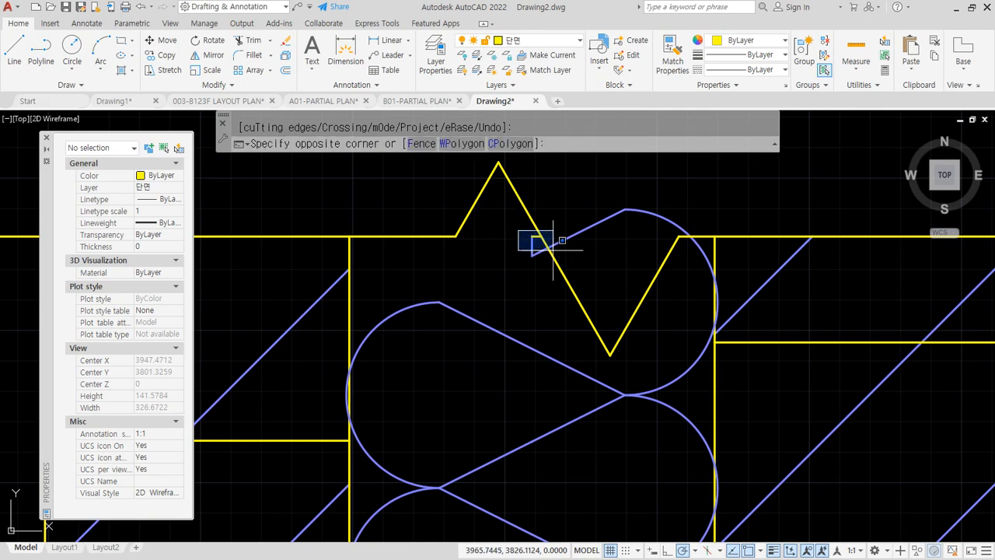
click(553, 249)
text(e)
key(space)
Draw a three-segment zigzag across the top line of the rightmost brick wall, its first segment at 60 degrees and about 47 long
scroll(444, 223, down, 5)
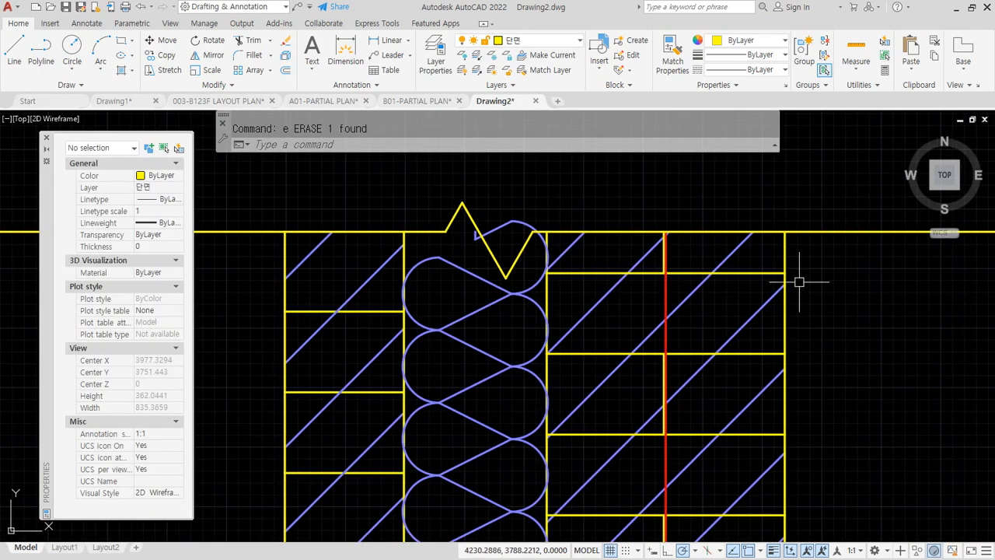
mouse_move(737, 279)
middle_down()
mouse_move(594, 288)
mouse_move(241, 273)
middle_up()
scroll(455, 235, up, 5)
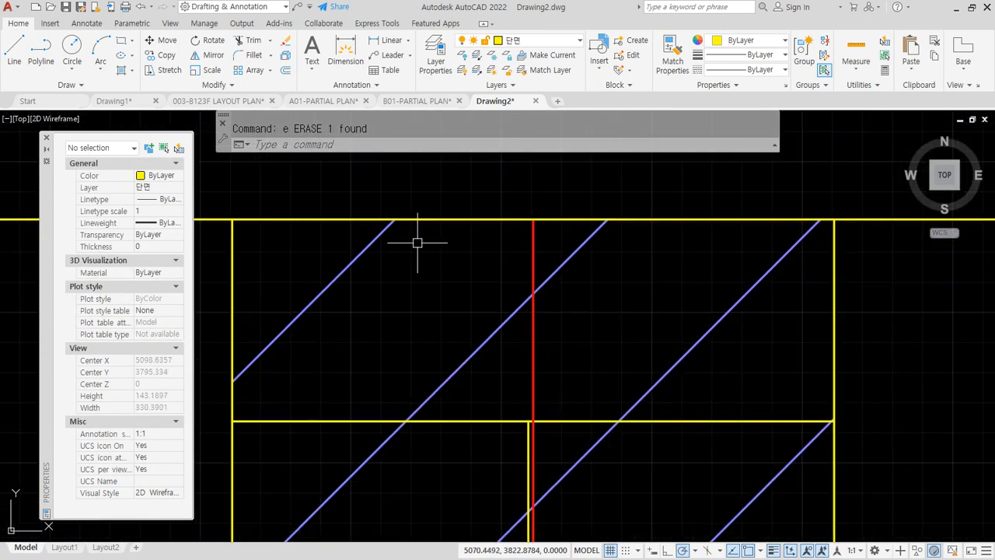
text(l)
key(space)
click(408, 281)
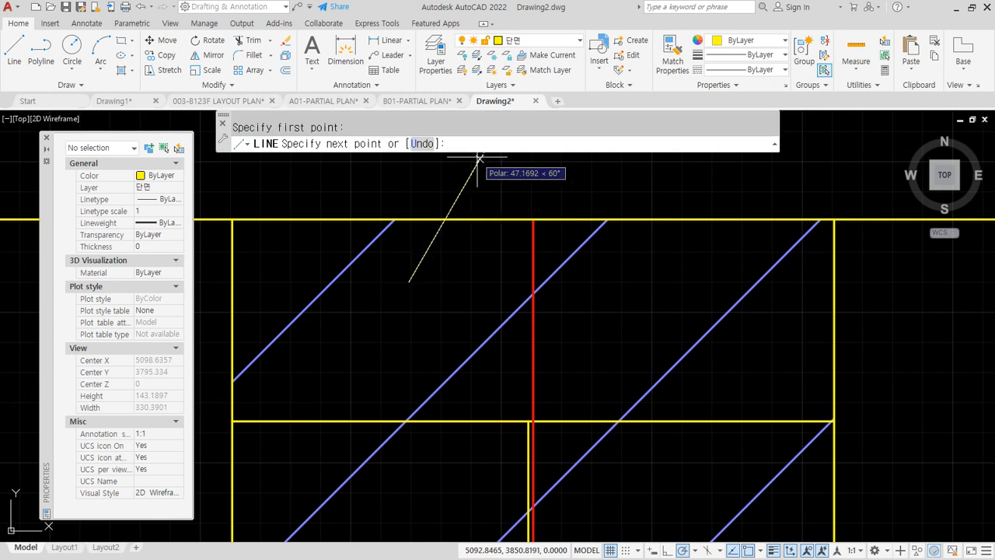
click(480, 160)
click(591, 315)
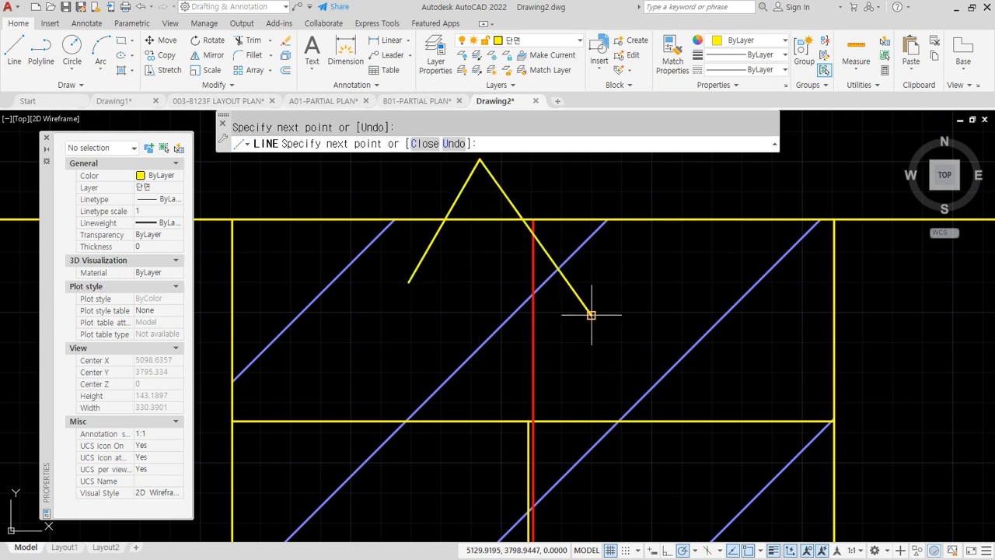
click(647, 219)
key(space)
text(t)
key(space)
click(575, 219)
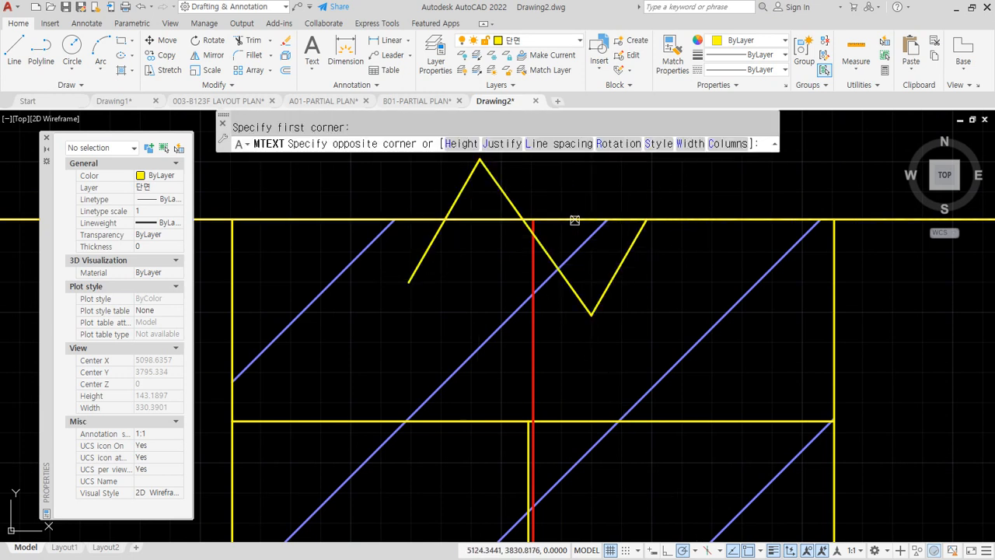
click(574, 219)
key(Escape)
Trim the top line inside the rightmost wall's zigzag and cut off the overhanging start of its first segment
scroll(604, 266, down, 4)
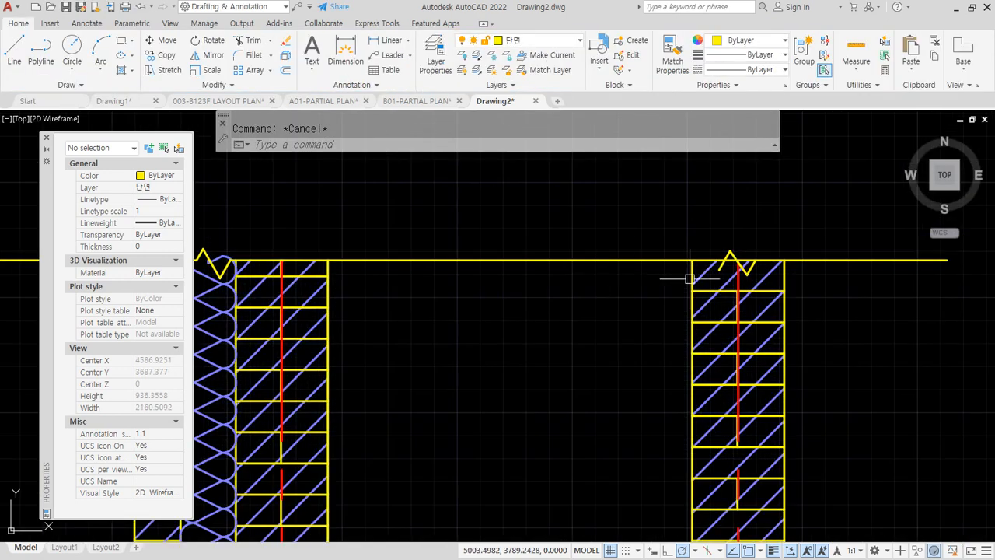
scroll(715, 265, up, 2)
text(tr)
key(space)
click(679, 236)
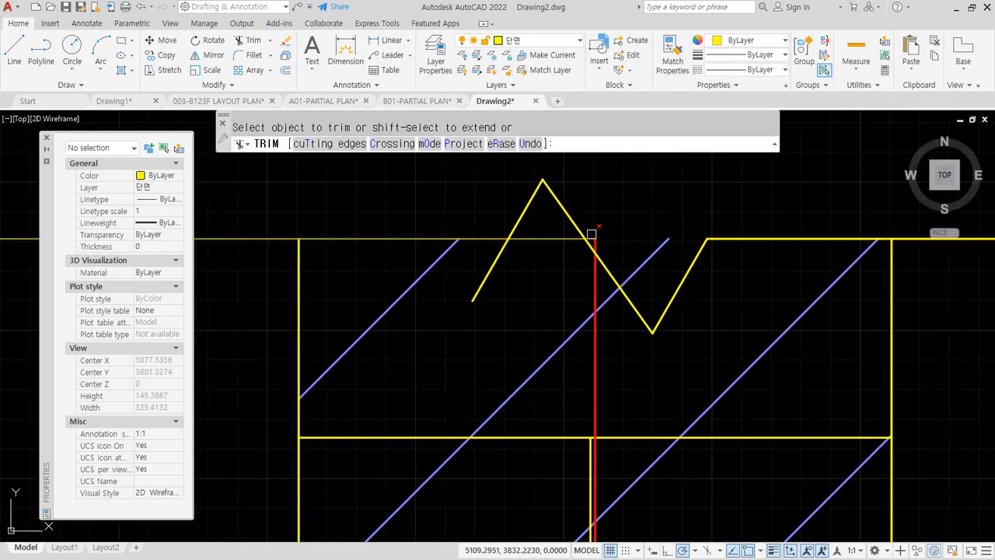
scroll(591, 232, up, 3)
click(515, 245)
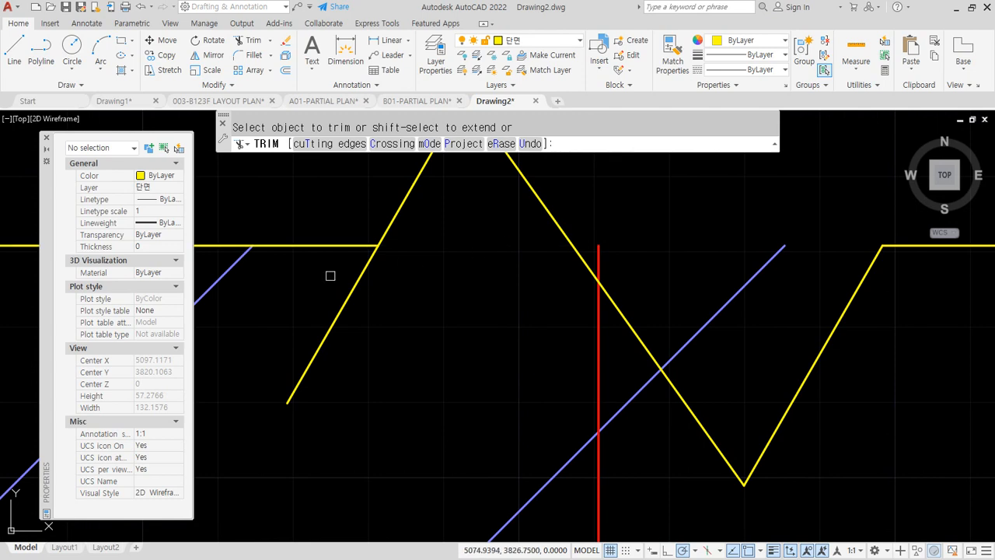
click(348, 287)
click(362, 300)
key(space)
scroll(388, 312, down, 4)
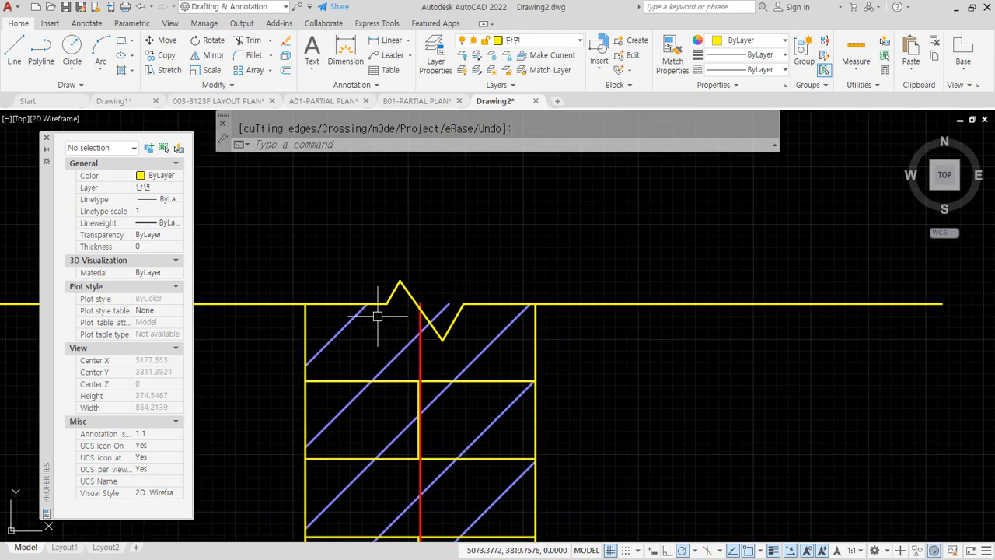
Review the break lines along the wall tops and the unhatched wall stems and footings below them
middle_drag(378, 316, 515, 282)
middle_drag(386, 291, 427, 290)
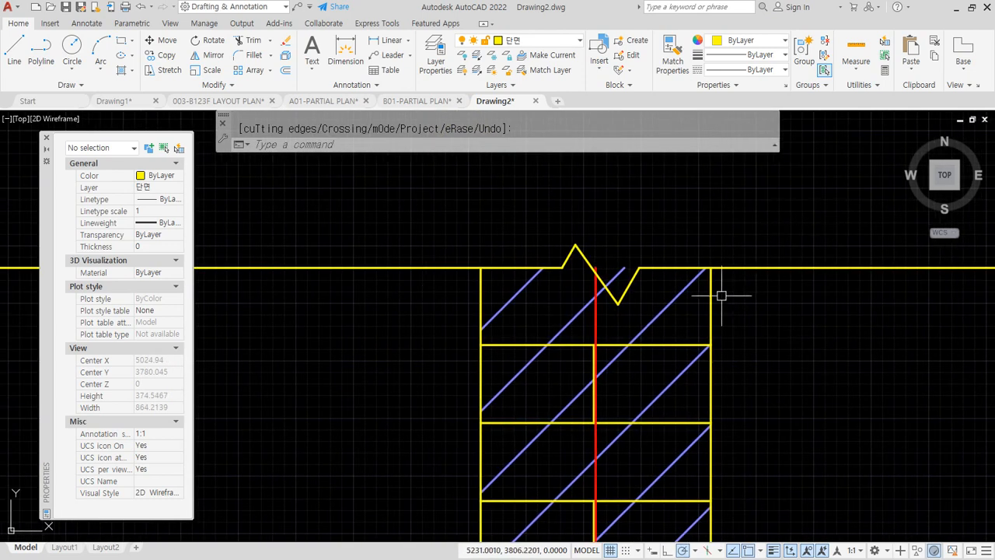
scroll(583, 248, down, 3)
scroll(582, 262, up, 1)
mouse_move(570, 446)
middle_down()
mouse_move(545, 196)
mouse_move(580, 401)
mouse_move(606, 235)
middle_up()
scroll(575, 461, down, 2)
middle_drag(318, 311, 639, 337)
scroll(477, 322, down, 2)
middle_drag(481, 345, 484, 372)
scroll(407, 277, up, 4)
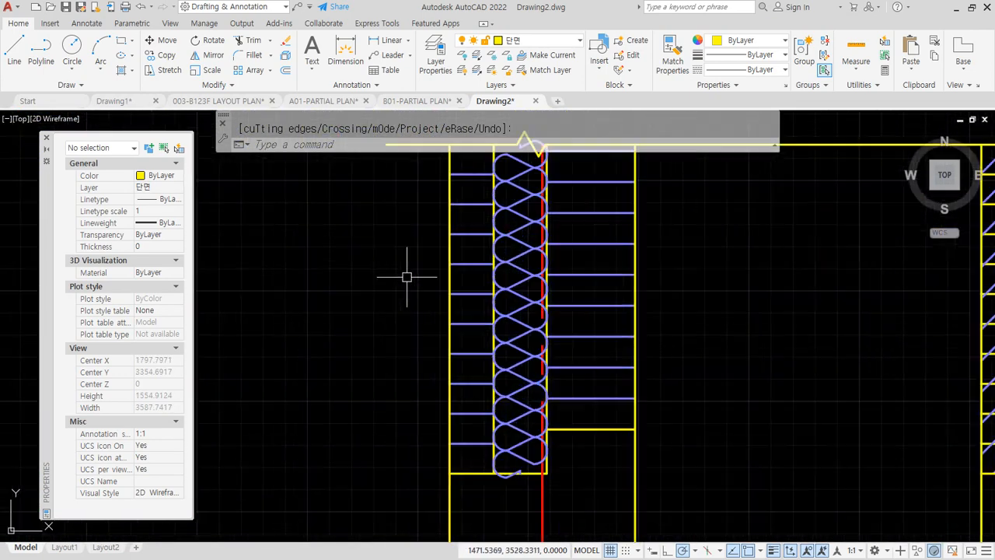
middle_drag(549, 205, 529, 259)
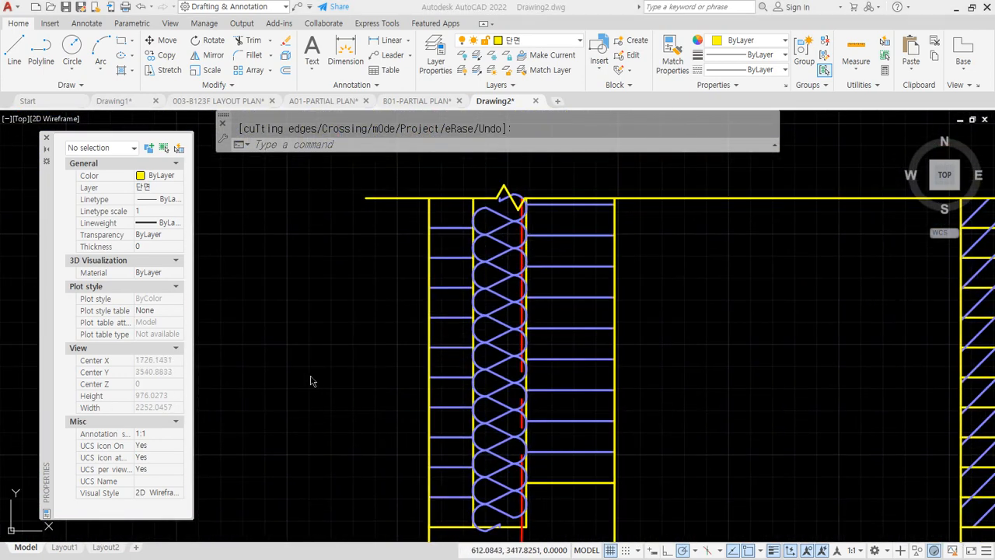
scroll(355, 367, down, 3)
middle_drag(549, 452, 437, 288)
scroll(426, 321, up, 2)
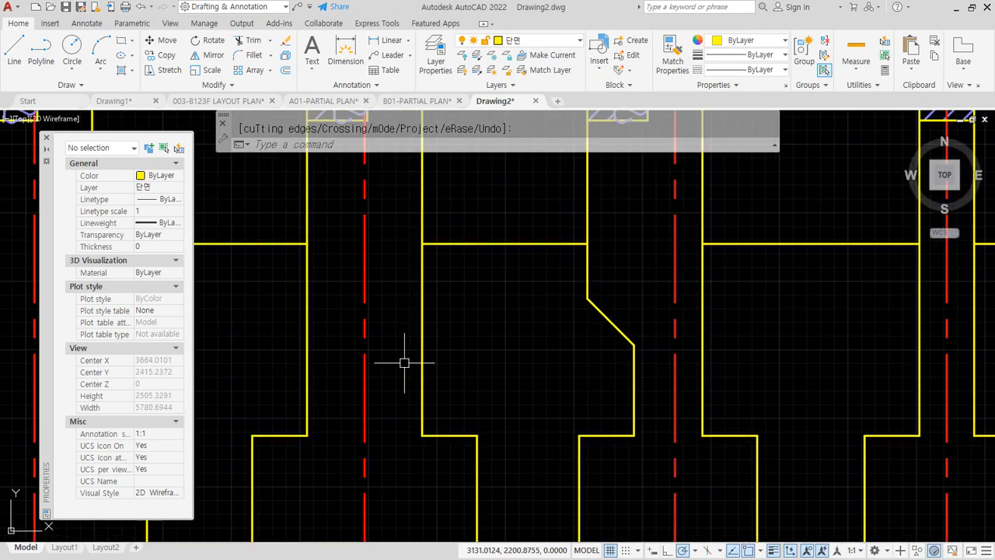
scroll(411, 397, down, 2)
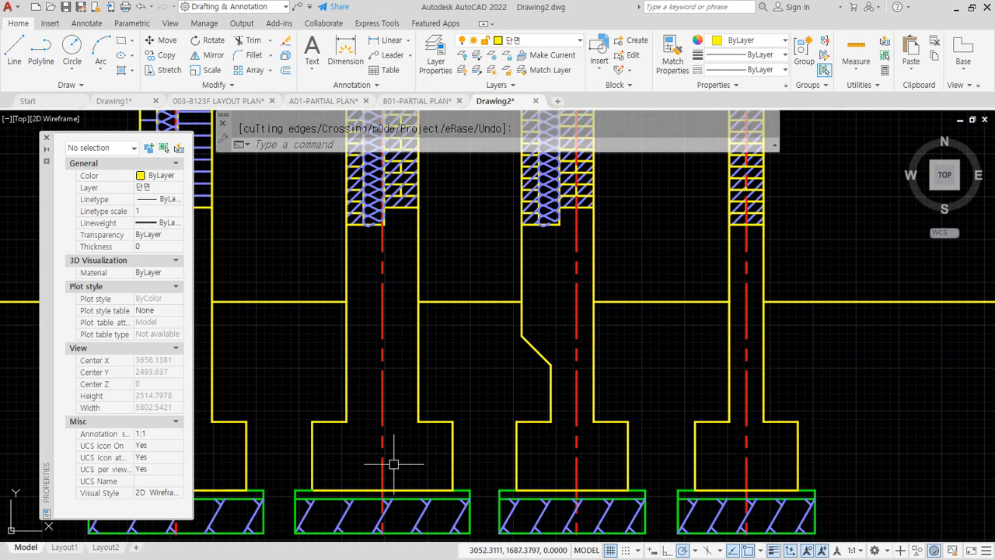
Make the 해칭 layer current and start a hatch in both halves of the second wall's stem and footing, split by its centre line
click(532, 43)
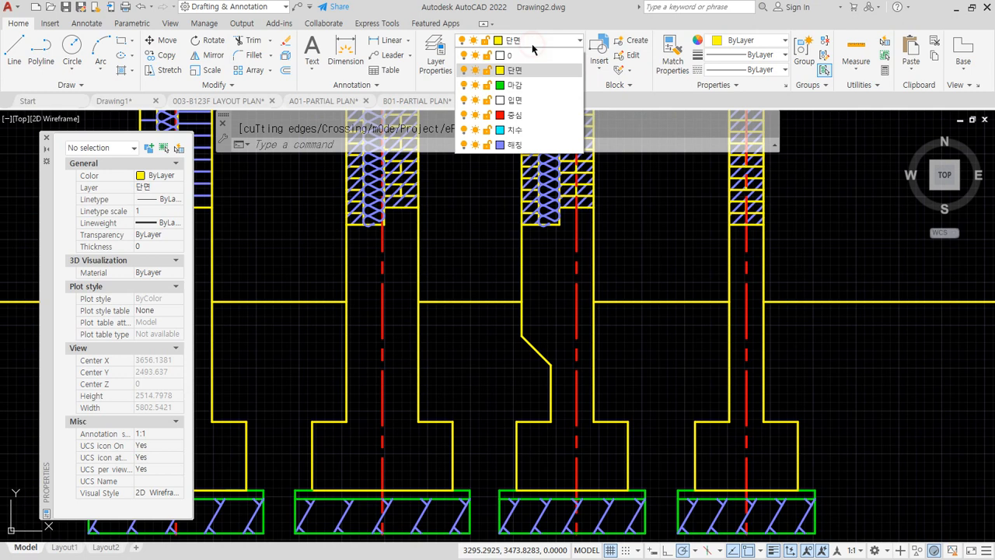
click(529, 144)
key(Escape)
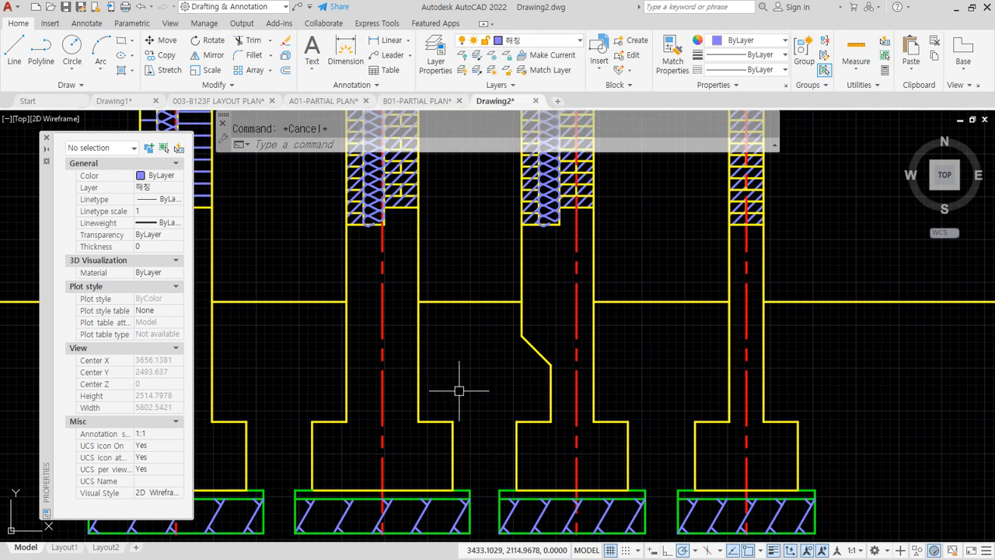
key(Return)
click(406, 354)
click(357, 357)
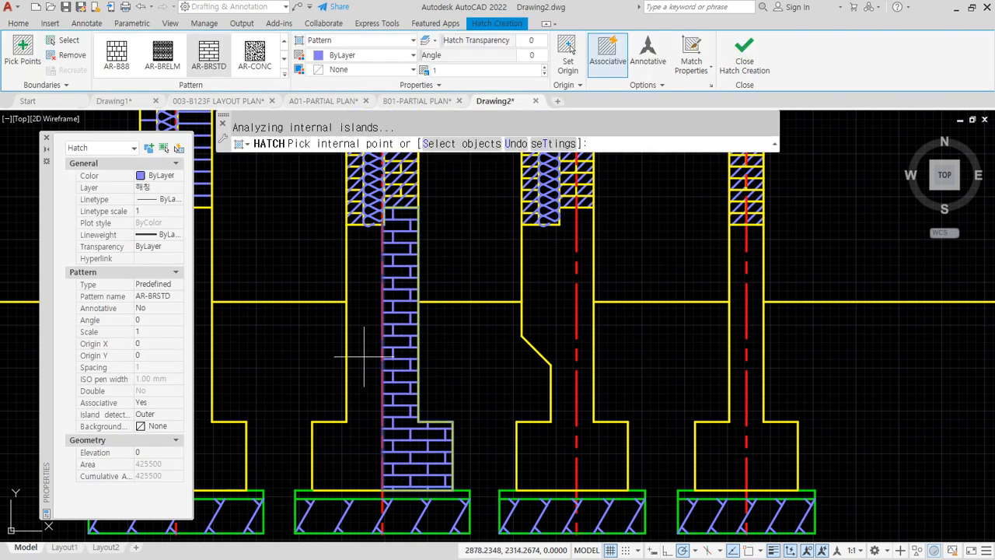
Choose the JIS_RC_30 pattern for the hatch in the second wall's stem and footing
click(283, 78)
scroll(285, 81, down, 3)
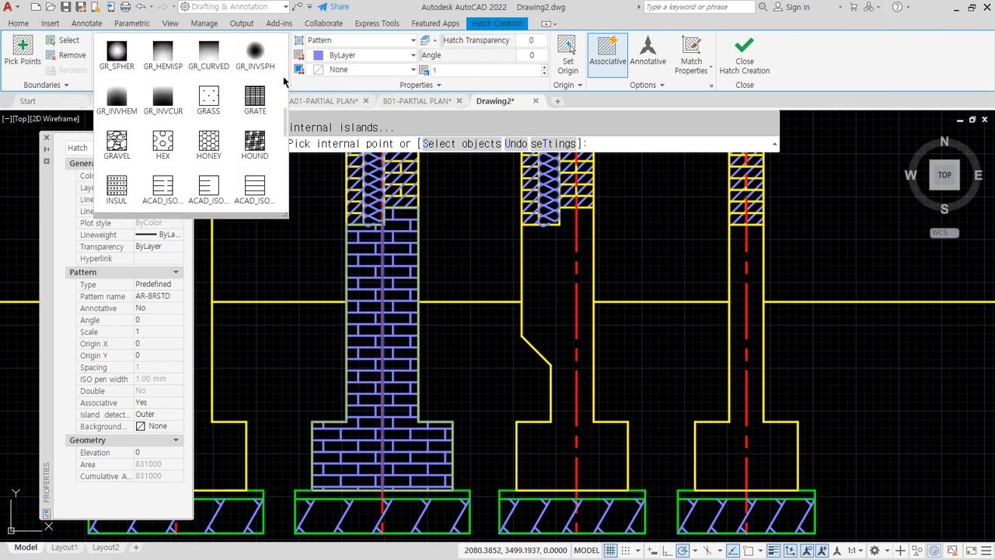
scroll(284, 81, down, 4)
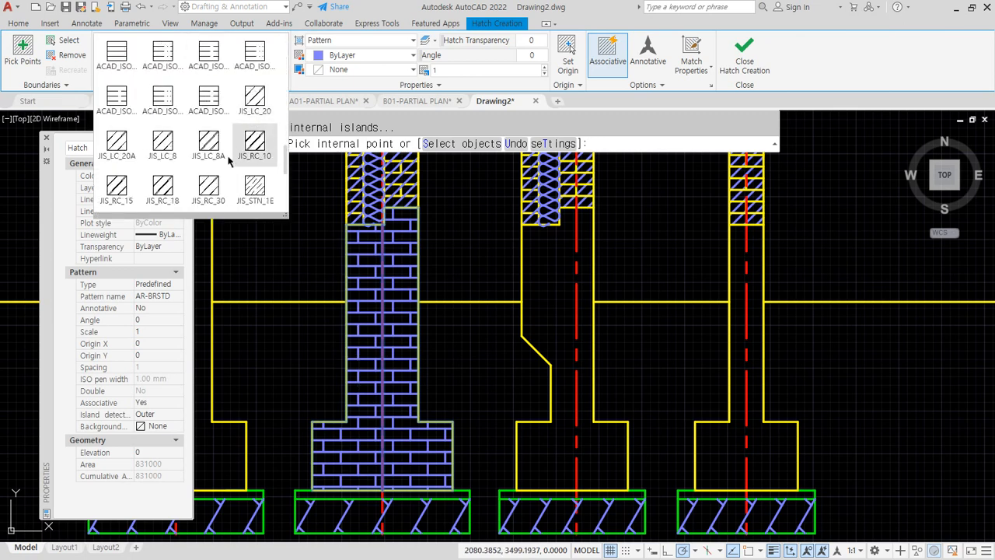
click(208, 187)
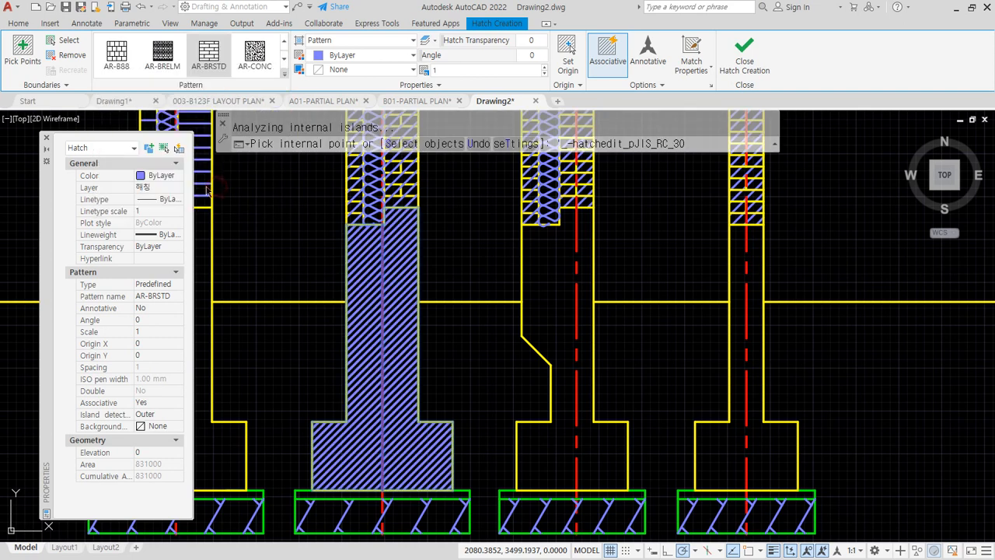
Try a scale of 10 for the JIS_RC_30 hatch, settle on 15, and finish the hatch
click(458, 71)
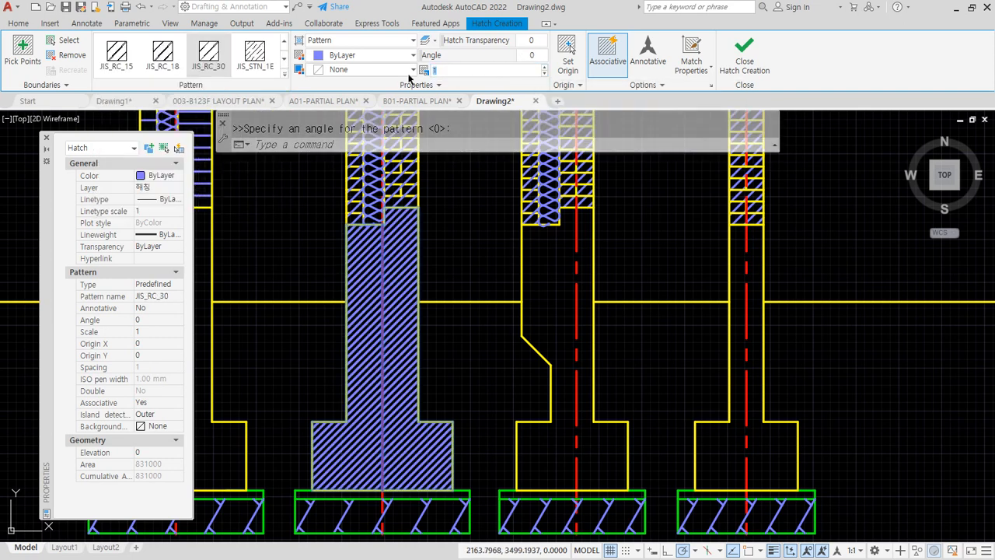
text(10)
key(Return)
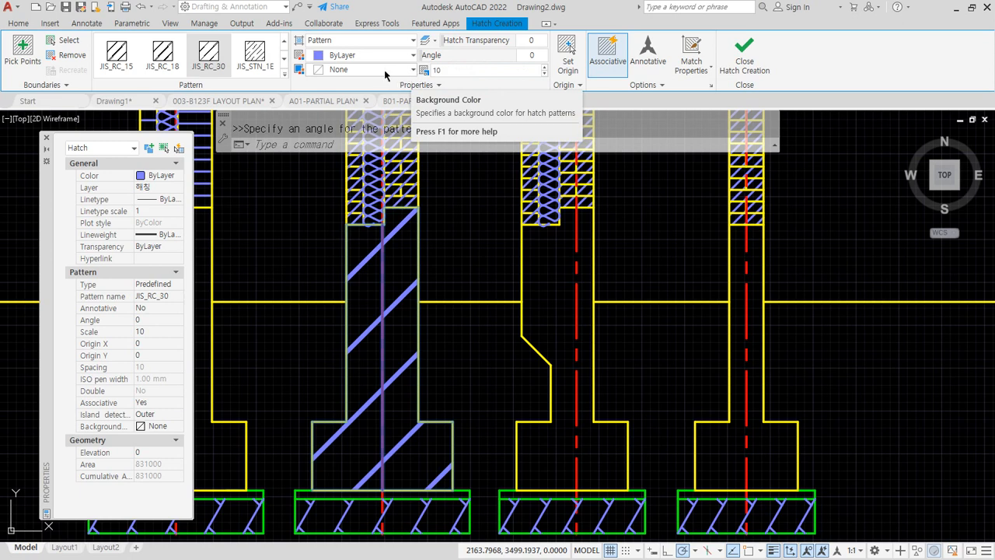
text(5)
key(Return)
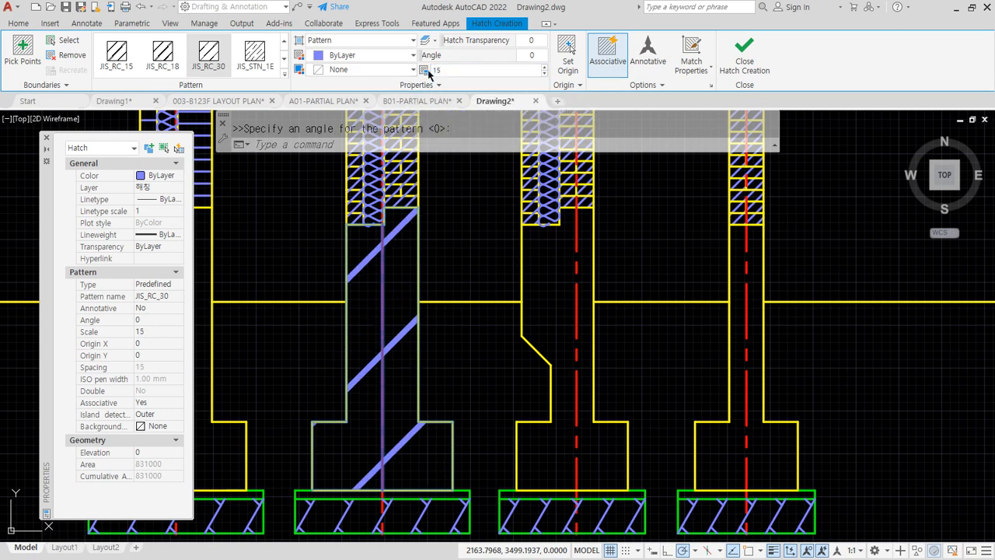
scroll(365, 375, up, 8)
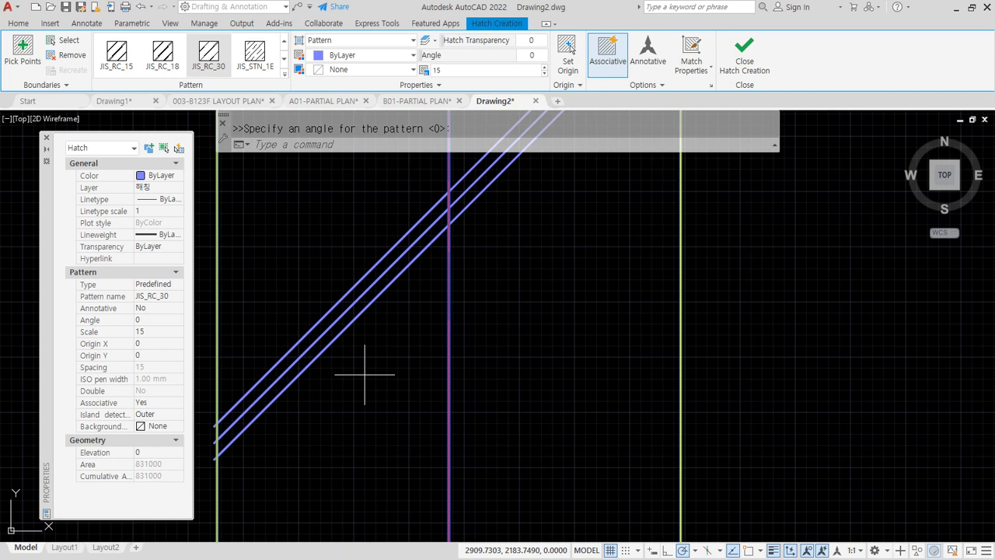
key(Return)
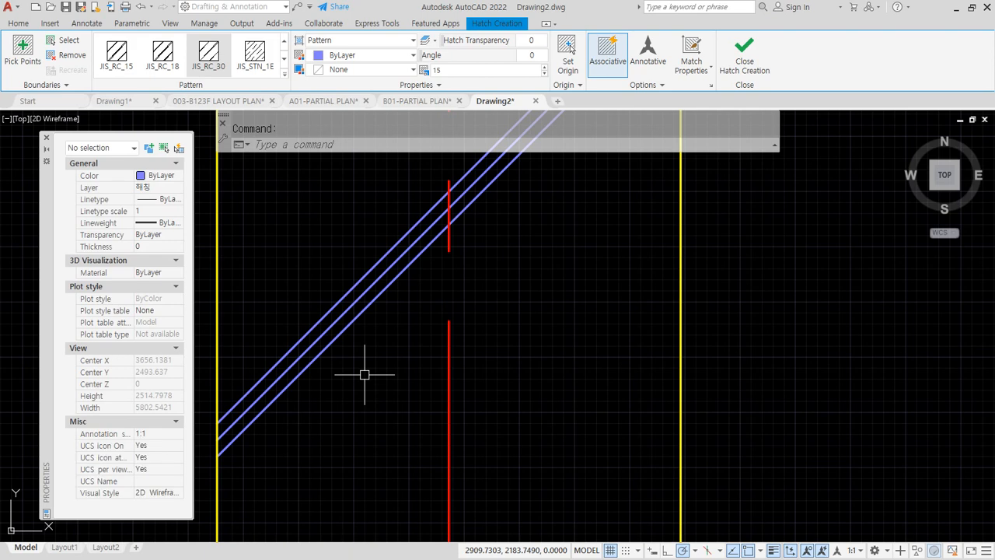
Sketch three trial circles of different sizes around the diagonal hatch lines in the second wall's stem, one with a radius of about 22.5
scroll(423, 314, down, 4)
scroll(423, 314, up, 3)
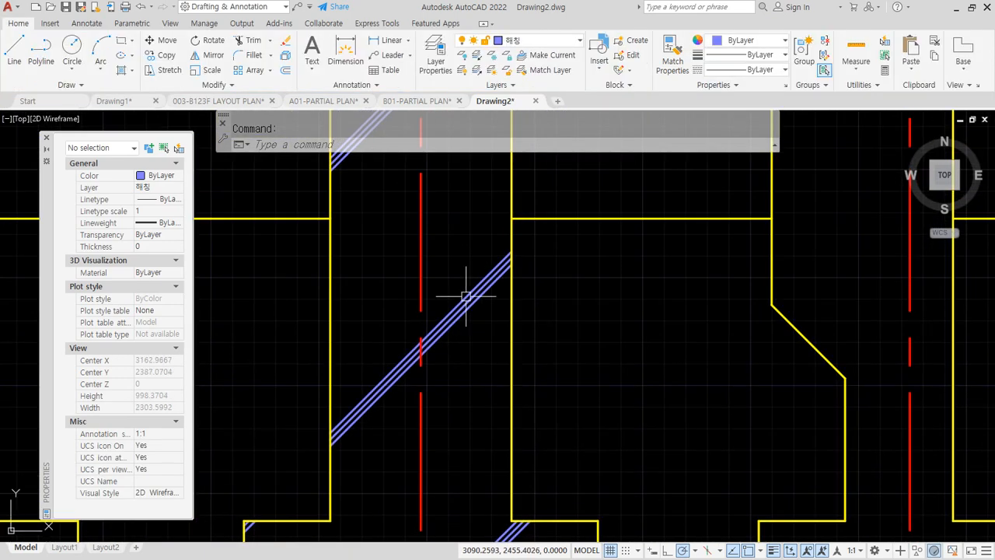
text(c)
key(space)
click(478, 291)
click(467, 252)
text(c)
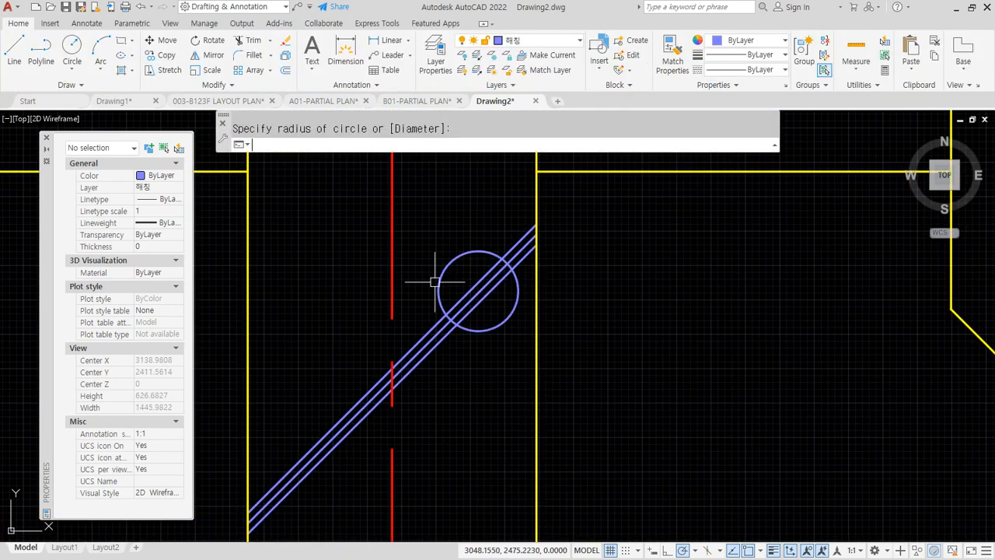
key(space)
click(425, 312)
click(419, 297)
key(space)
click(422, 367)
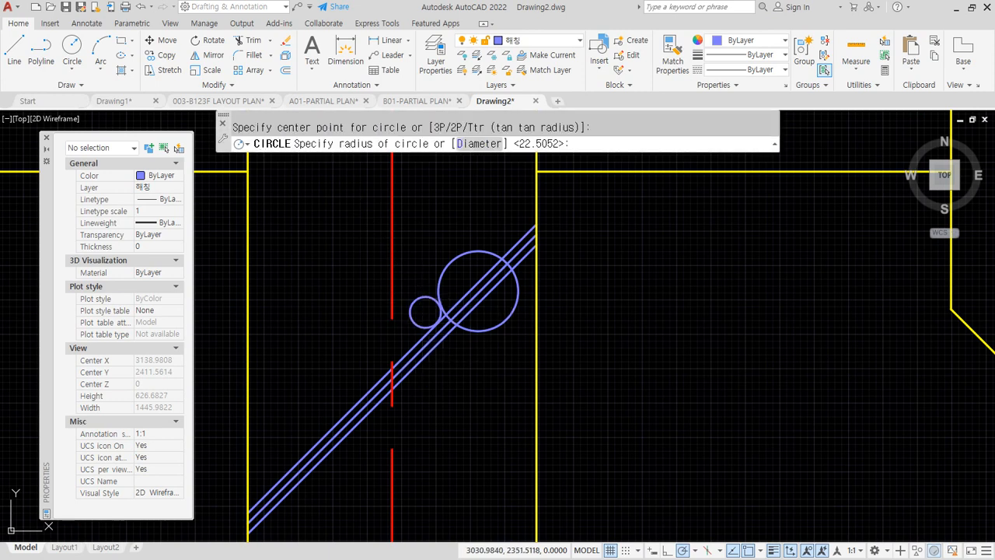
click(404, 357)
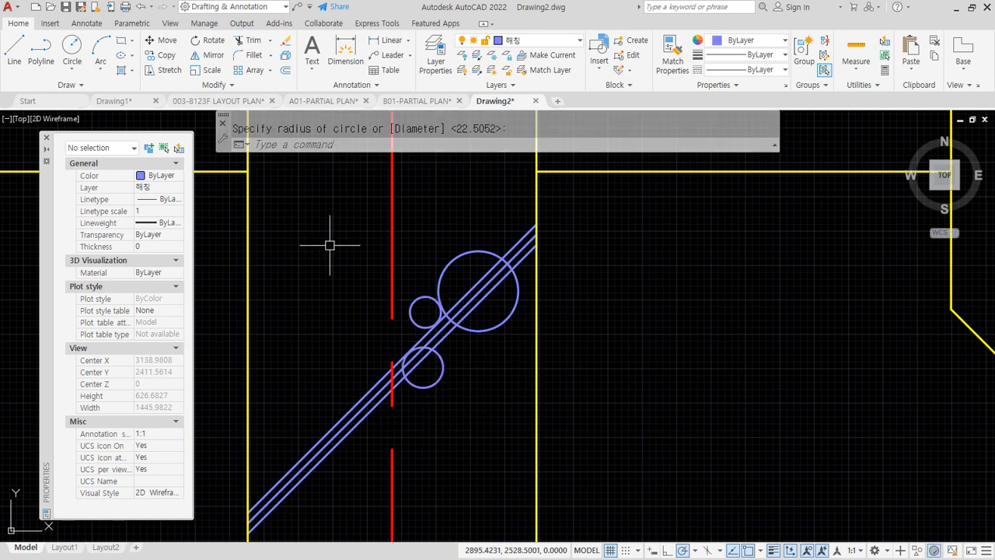
Erase the three trial circles around the diagonal hatch lines
click(309, 200)
click(651, 475)
text(e)
key(space)
scroll(609, 453, down, 8)
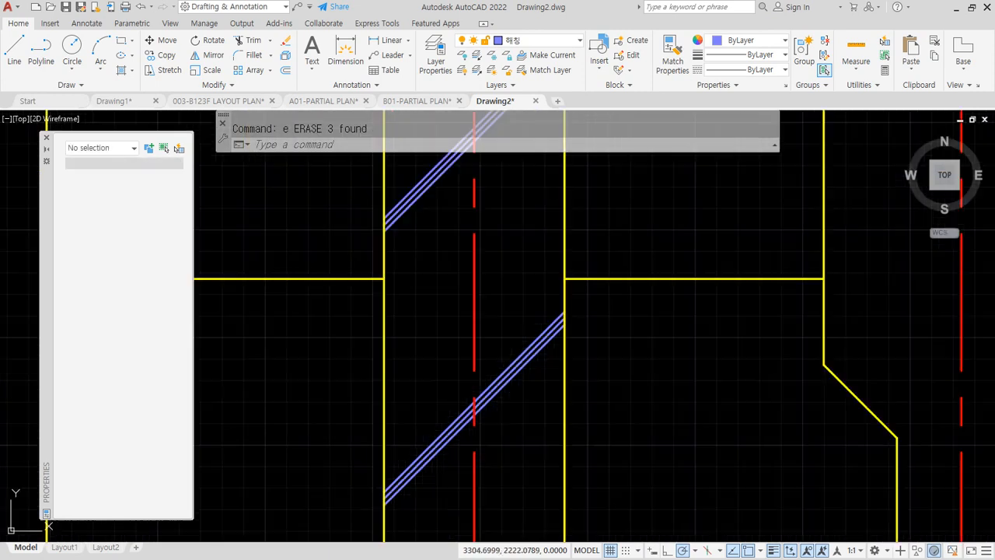
Start another hatch over both halves of the second wall's stem and footing and choose the AR-CONC pattern for it
middle_drag(557, 441, 473, 375)
scroll(478, 389, up, 4)
scroll(464, 396, down, 2)
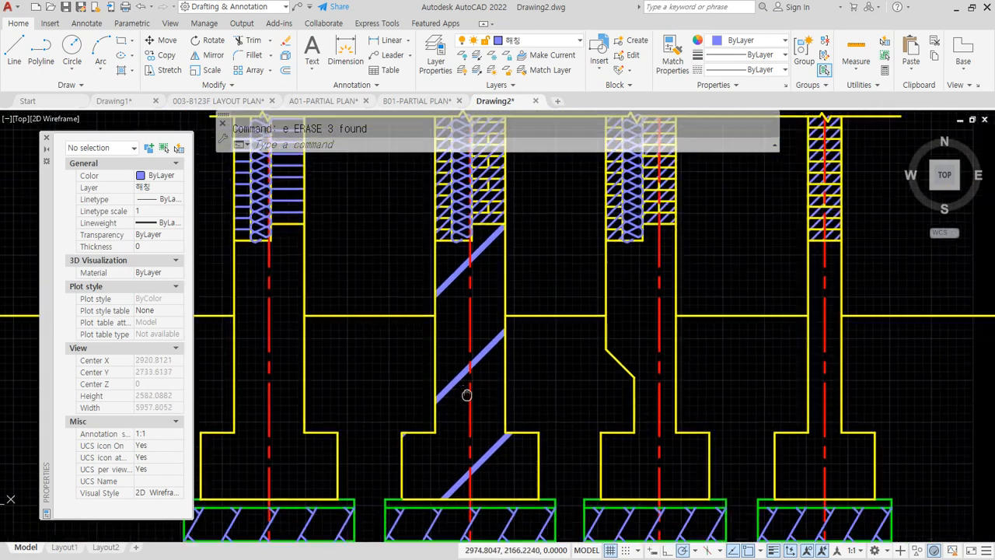
scroll(461, 388, up, 1)
text(h)
key(space)
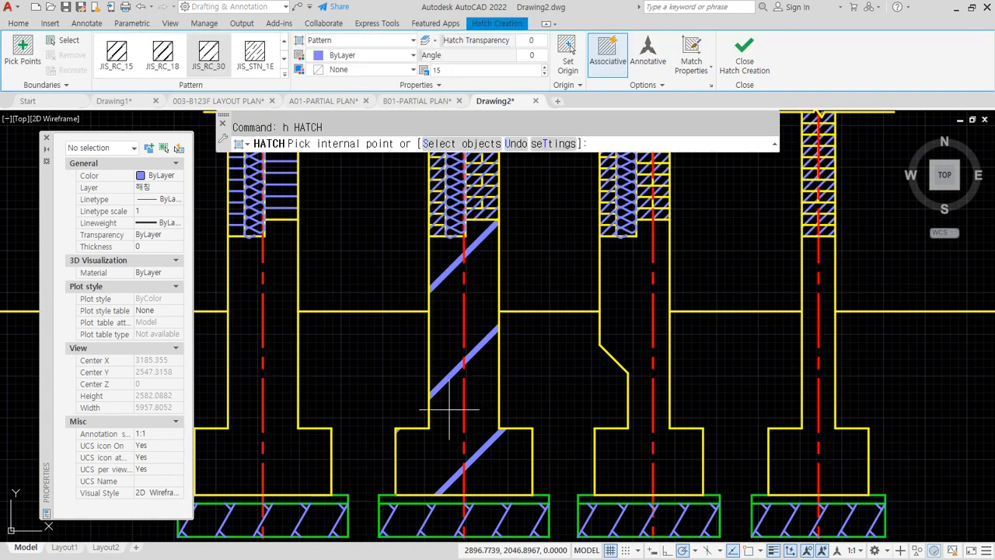
click(466, 398)
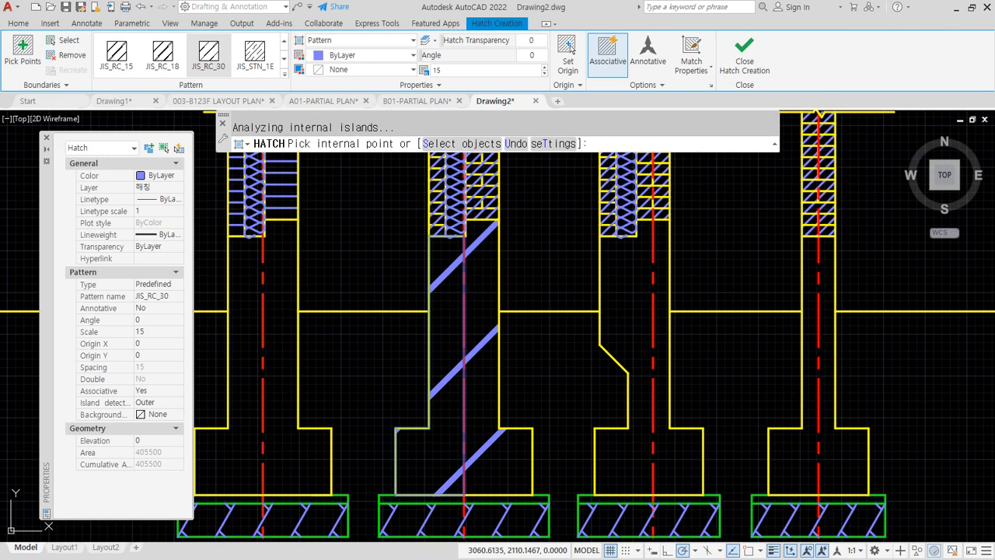
click(285, 74)
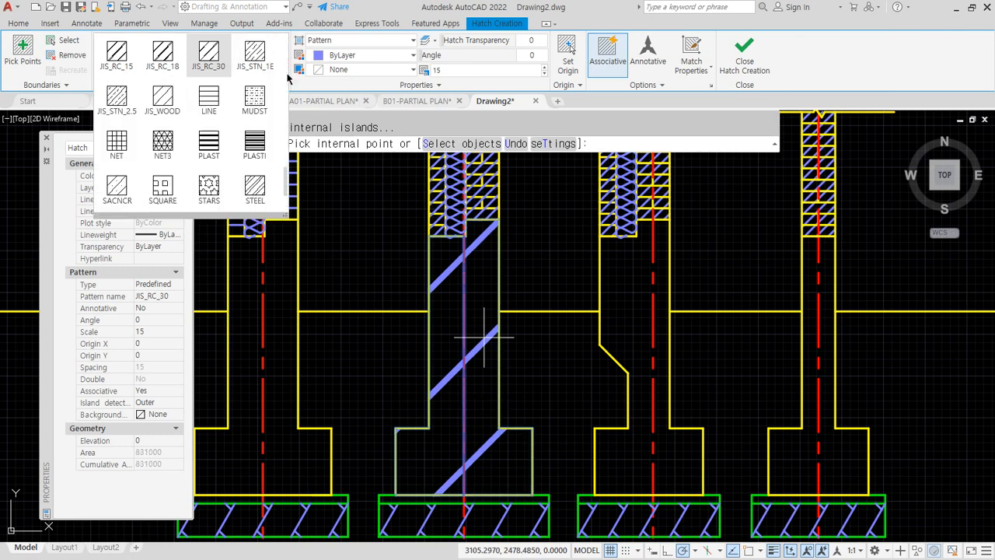
drag(286, 187, 286, 56)
click(255, 165)
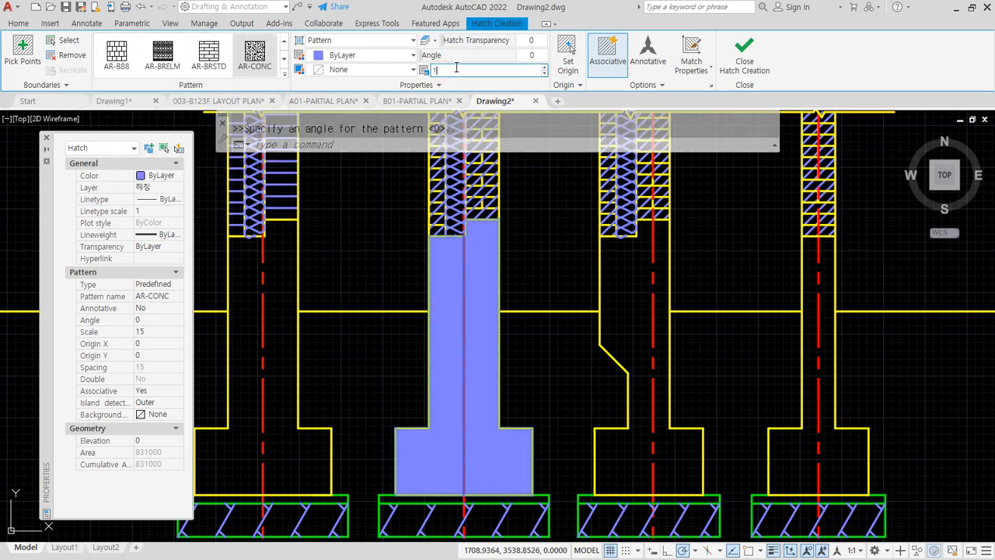
Set the AR-CONC hatch scale to 1 and finish the hatch in the second wall
key(Return)
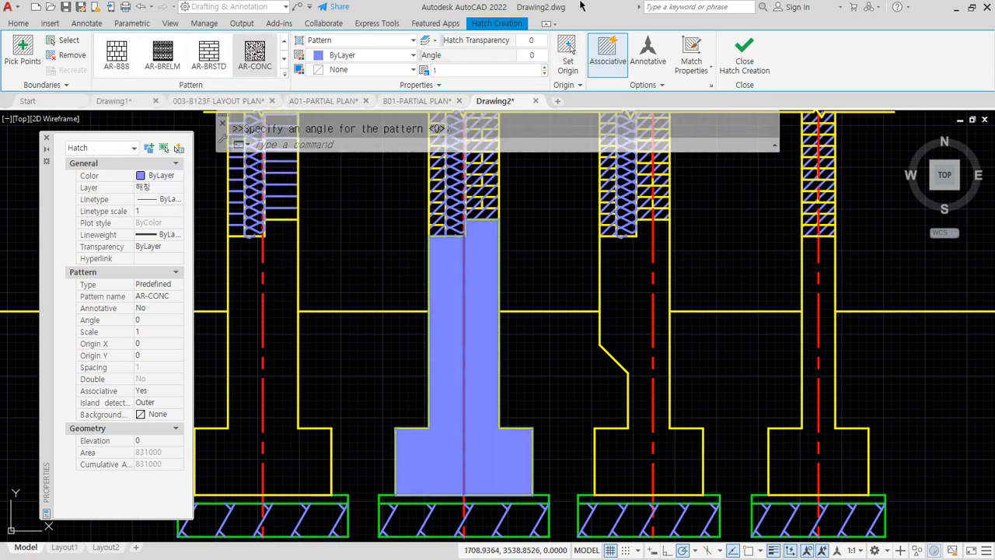
click(744, 55)
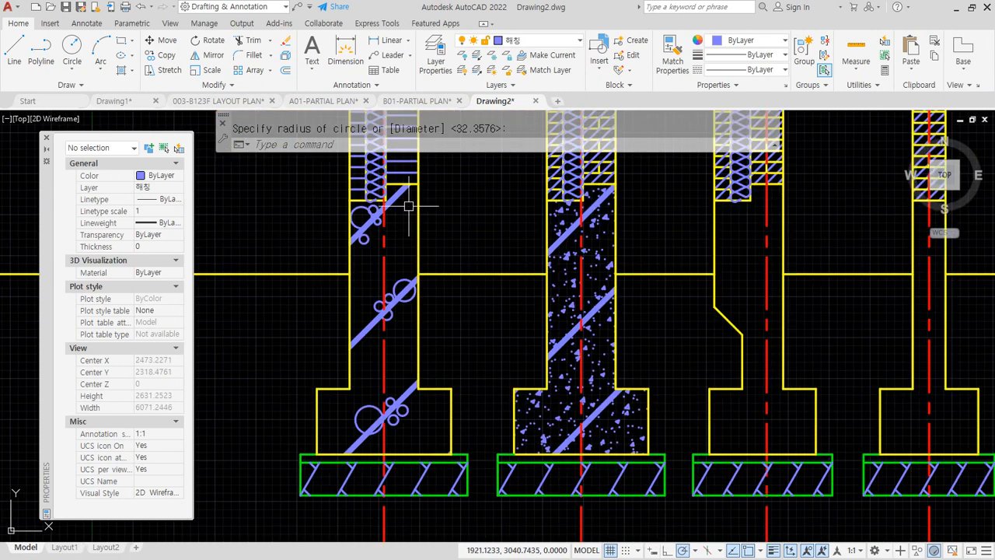
mouse_move(464, 188)
mouse_down()
mouse_move(471, 194)
mouse_move(432, 212)
mouse_move(437, 195)
mouse_up()
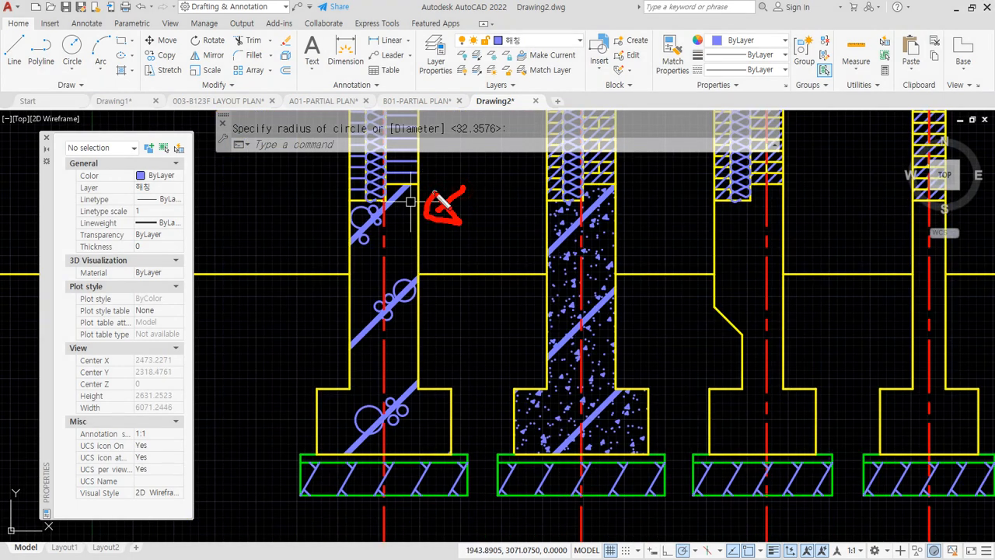
drag(507, 281, 551, 320)
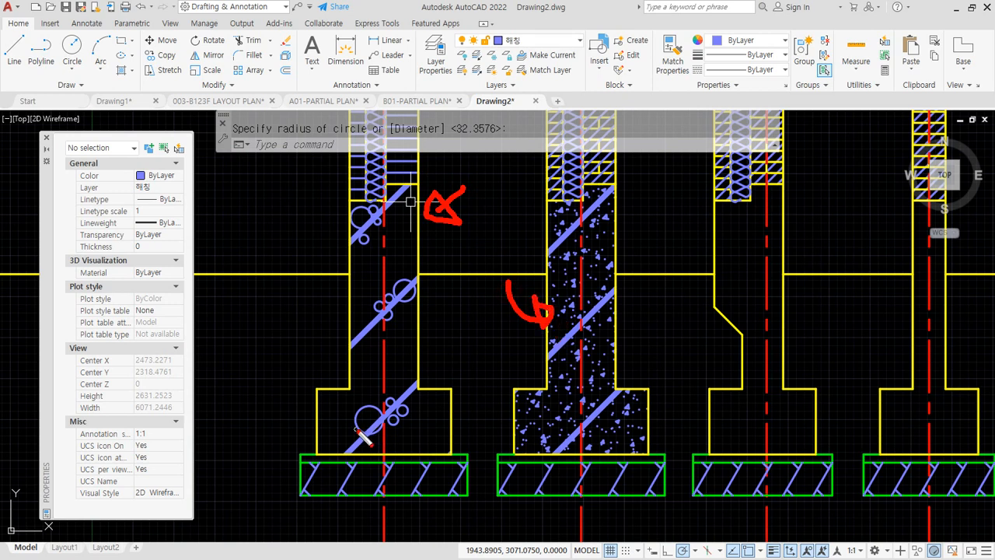
mouse_move(426, 455)
mouse_down()
mouse_move(364, 201)
mouse_move(451, 440)
mouse_move(405, 446)
mouse_up()
mouse_move(405, 336)
mouse_down()
mouse_move(354, 346)
mouse_move(436, 287)
mouse_move(336, 336)
mouse_move(430, 338)
mouse_move(432, 284)
mouse_up()
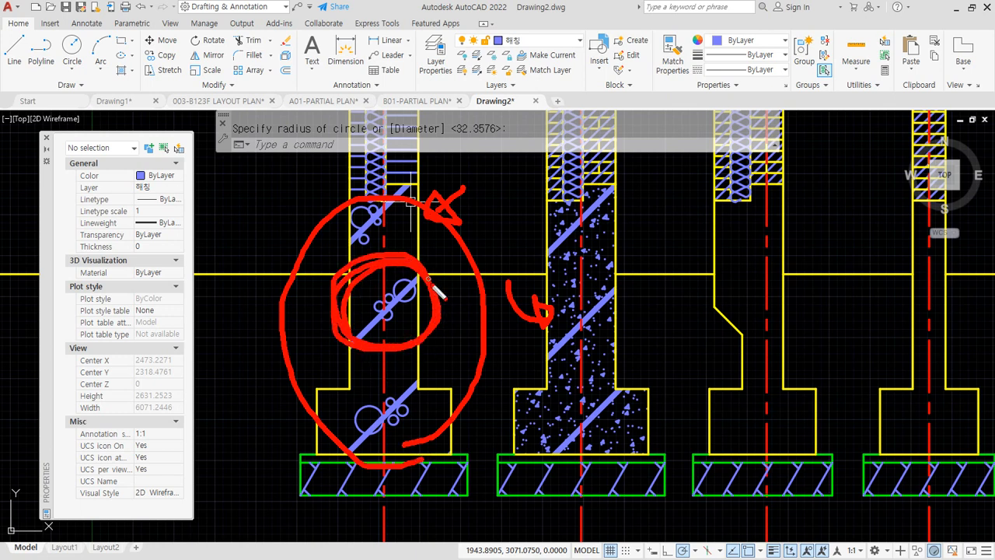
mouse_move(434, 348)
mouse_down()
mouse_move(348, 302)
mouse_move(441, 319)
mouse_move(354, 247)
mouse_move(395, 304)
mouse_up()
mouse_move(594, 346)
mouse_down()
mouse_move(545, 300)
mouse_move(576, 339)
mouse_move(556, 328)
mouse_up()
key(Escape)
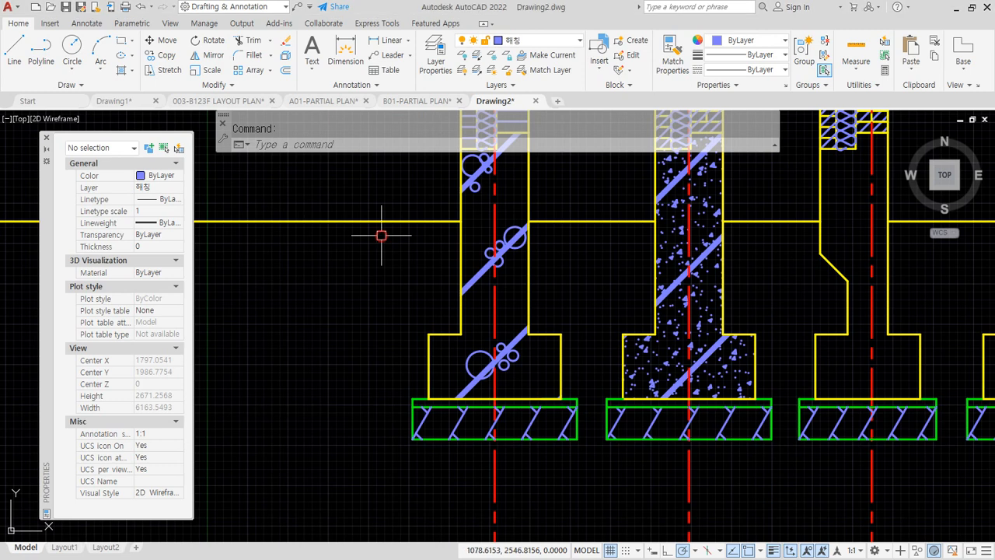
scroll(404, 232, up, 4)
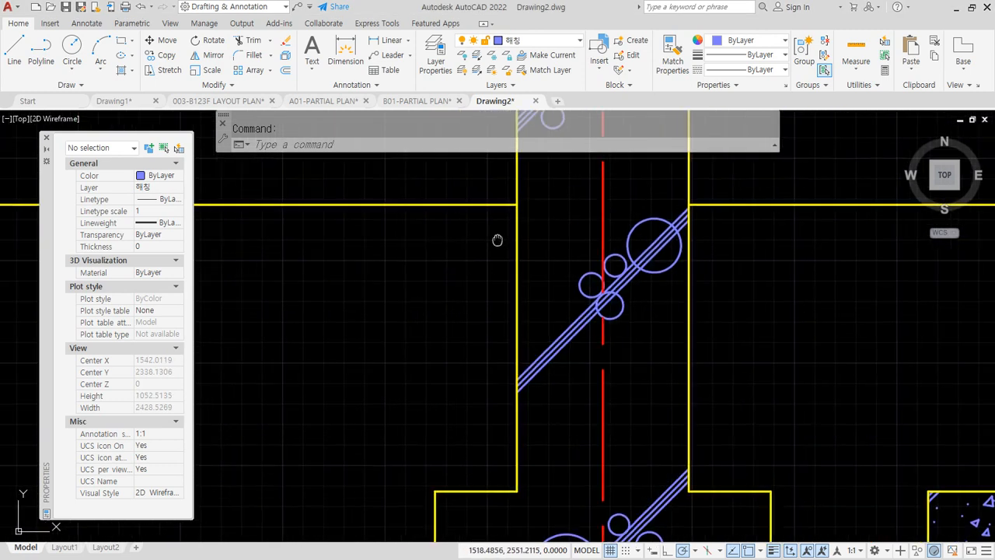
scroll(544, 233, up, 1)
text(rec)
key(Return)
click(589, 216)
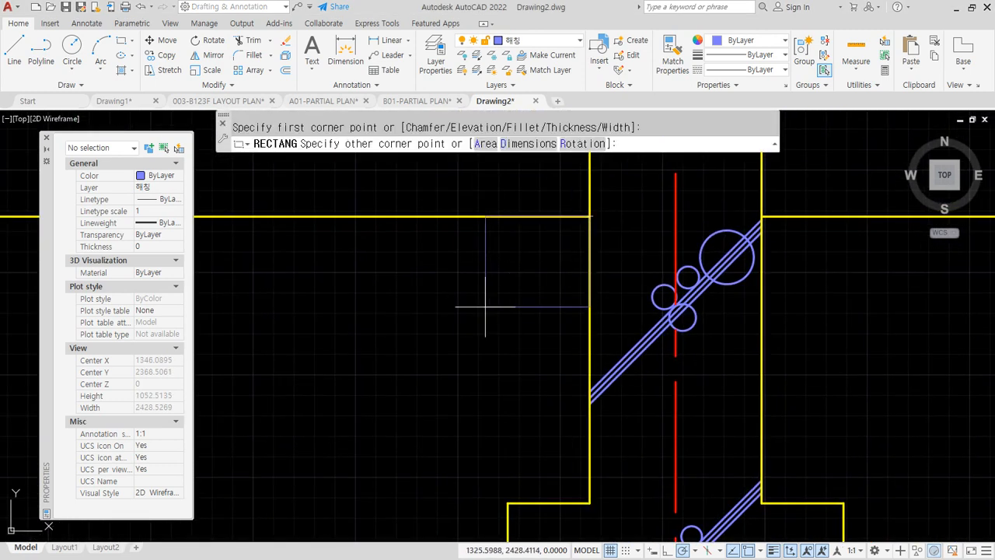
key(Escape)
Make the 단면 layer current and draw a 200 by 200 square down and left from where the ground line meets the first wall
click(544, 40)
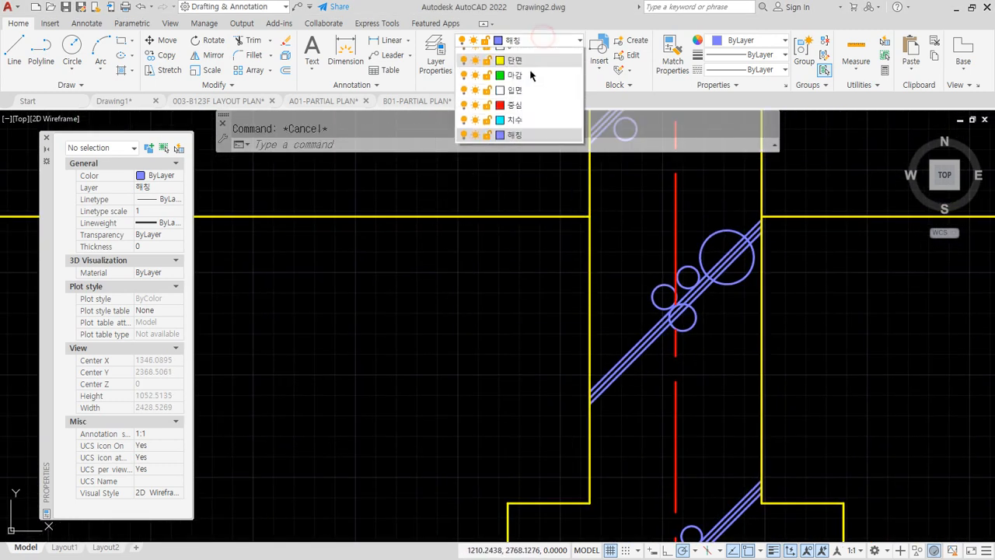
click(529, 71)
text(rec)
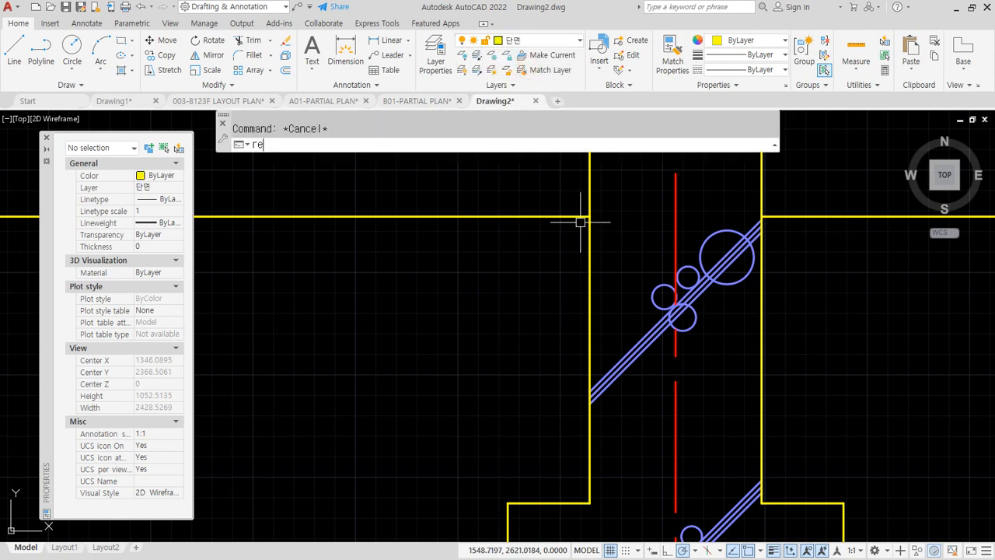
key(Return)
click(589, 216)
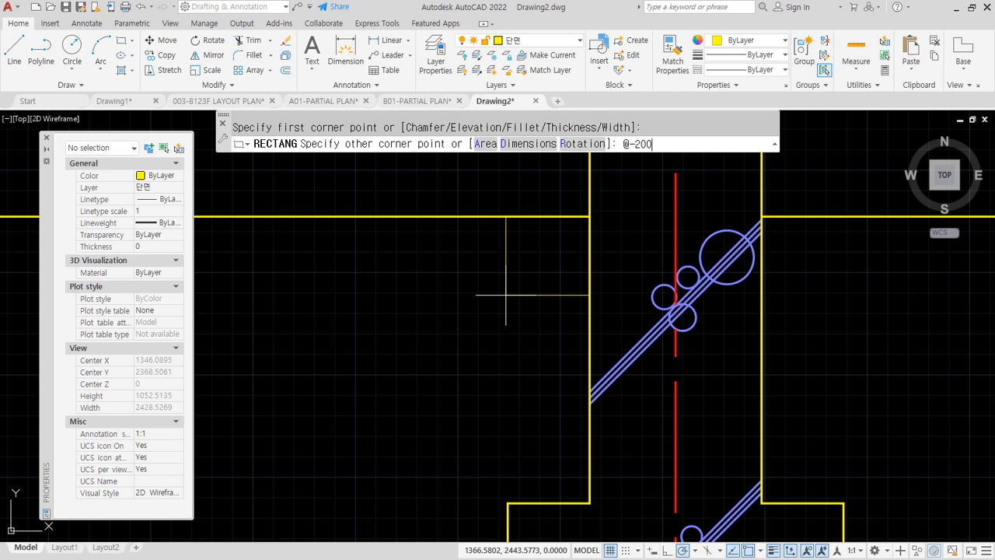
text(@-200,-200)
key(Return)
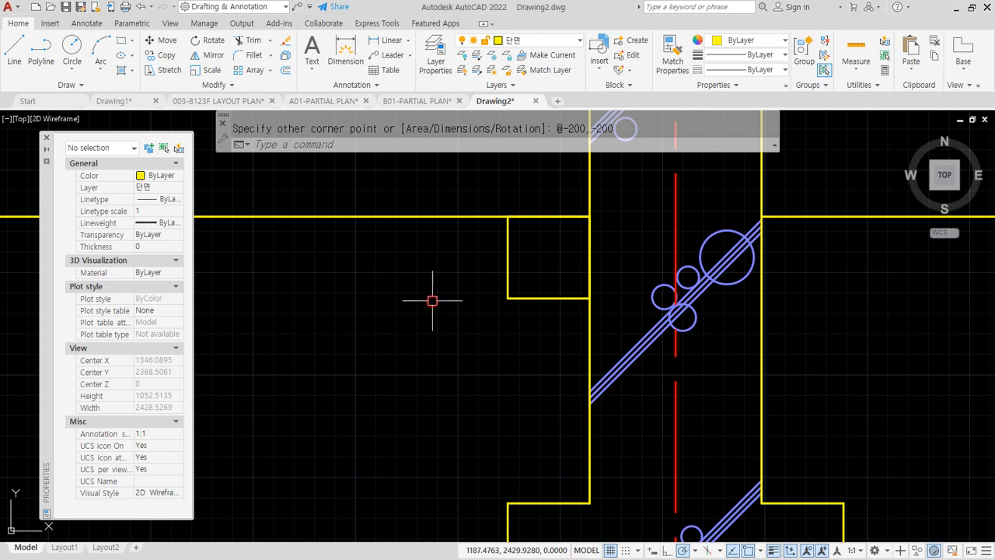
Copy the square leftward along the ground line as an array of 4 adjoining squares
text(cp)
key(Return)
click(515, 267)
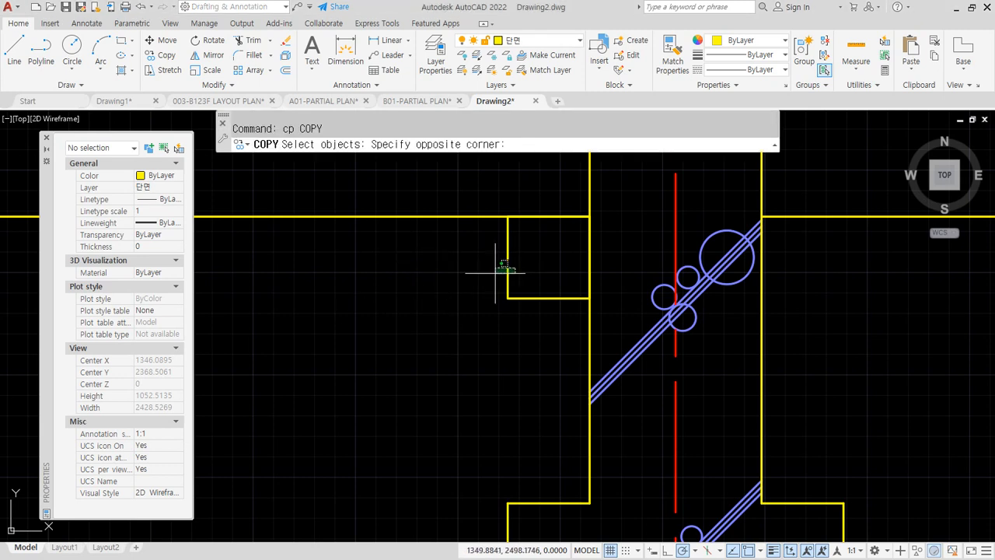
click(506, 234)
key(Return)
click(589, 216)
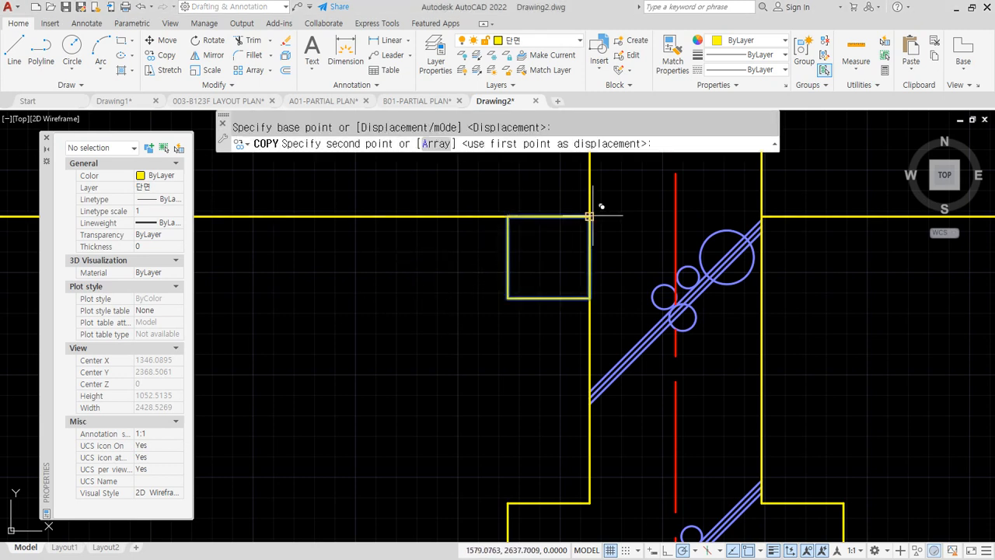
text(a)
key(Return)
text(4)
key(Return)
click(508, 216)
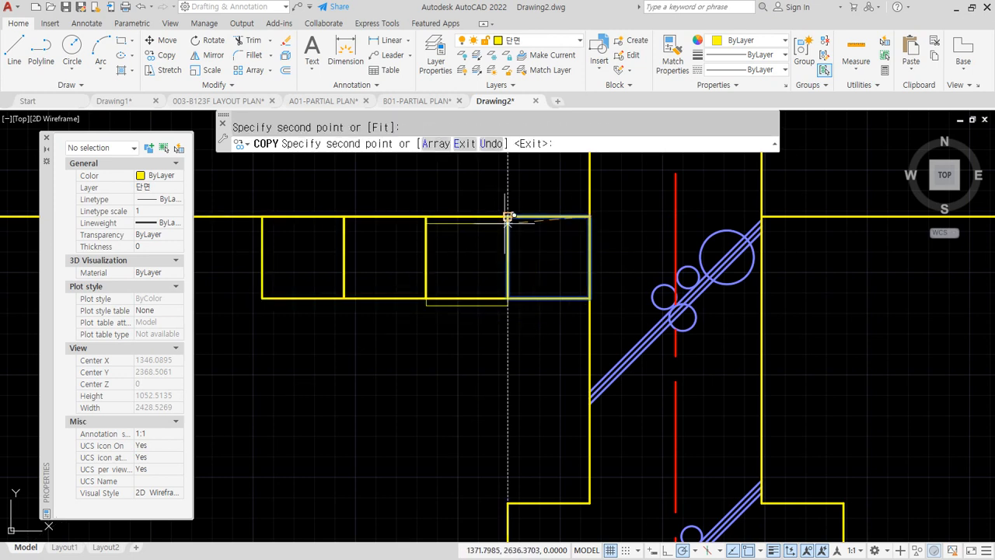
key(Escape)
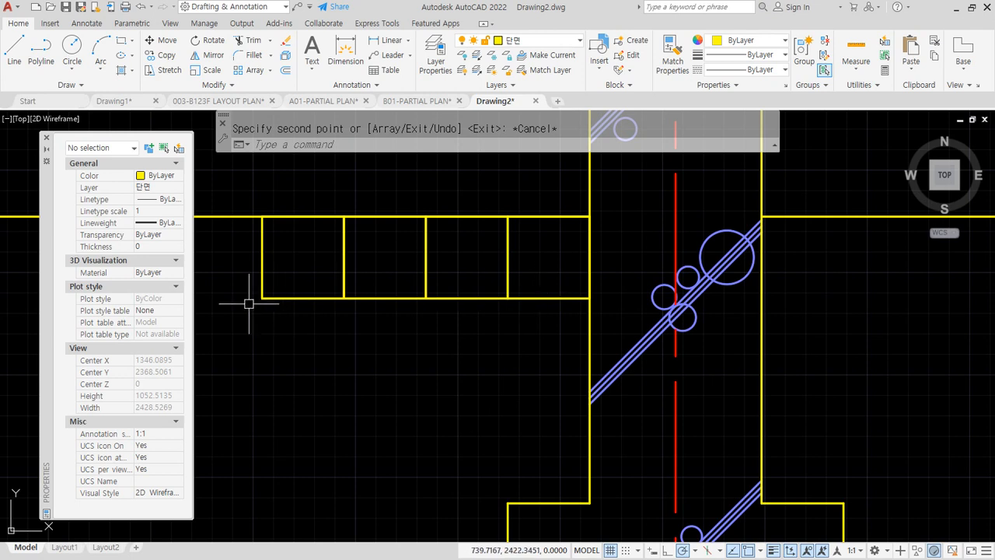
Draw a zigzag line along the diagonals of the four squares, starting at the wall's corner with the ground line
middle_drag(529, 288, 580, 285)
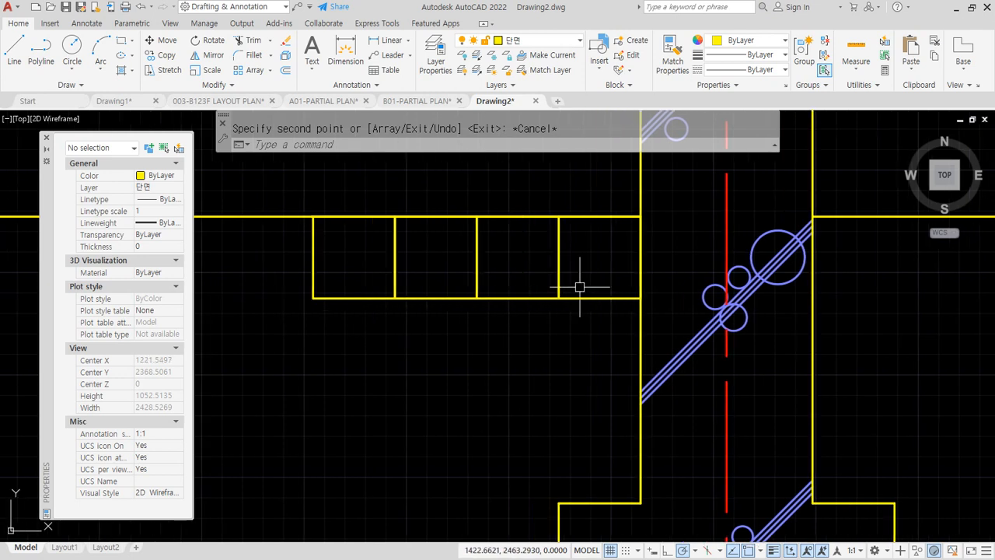
text(l)
key(Return)
click(640, 217)
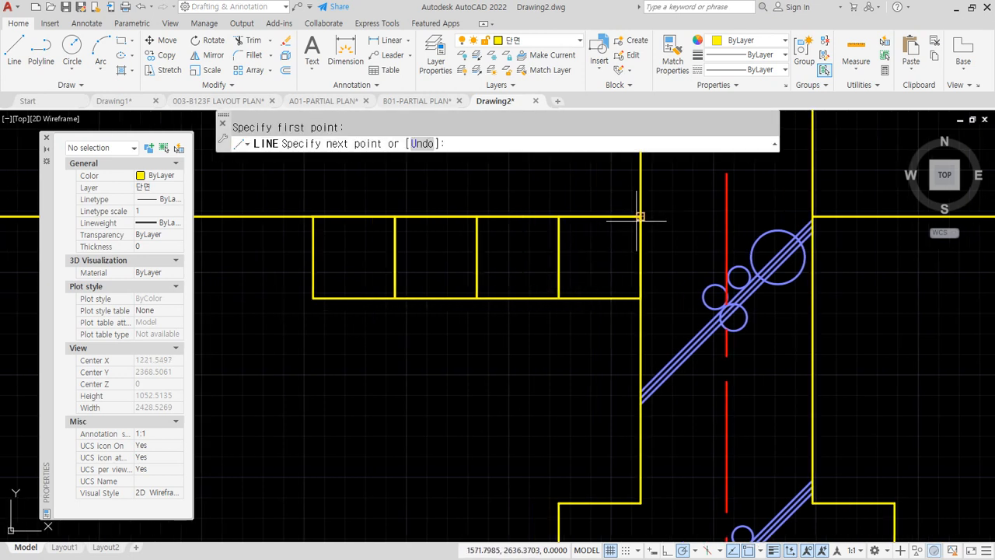
click(559, 298)
click(476, 216)
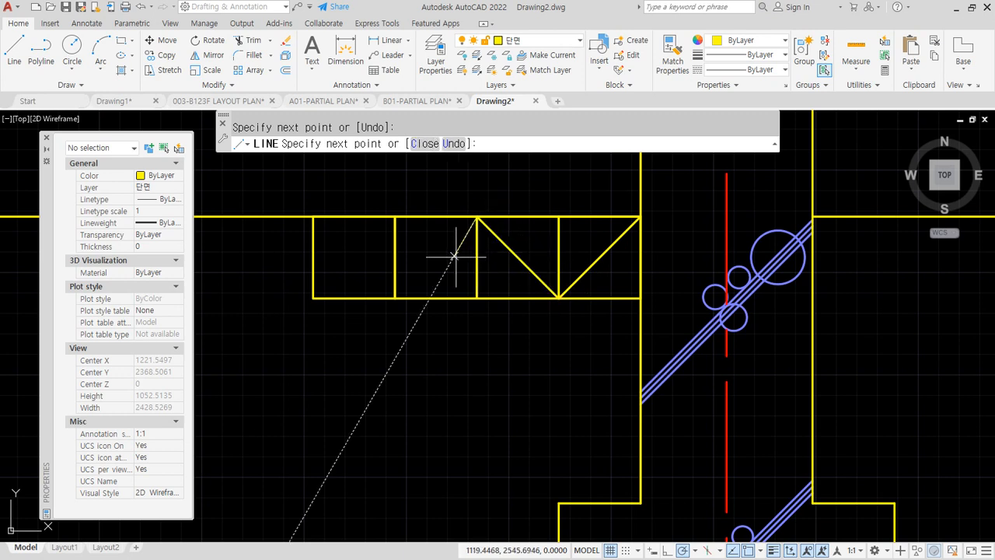
click(395, 297)
click(313, 216)
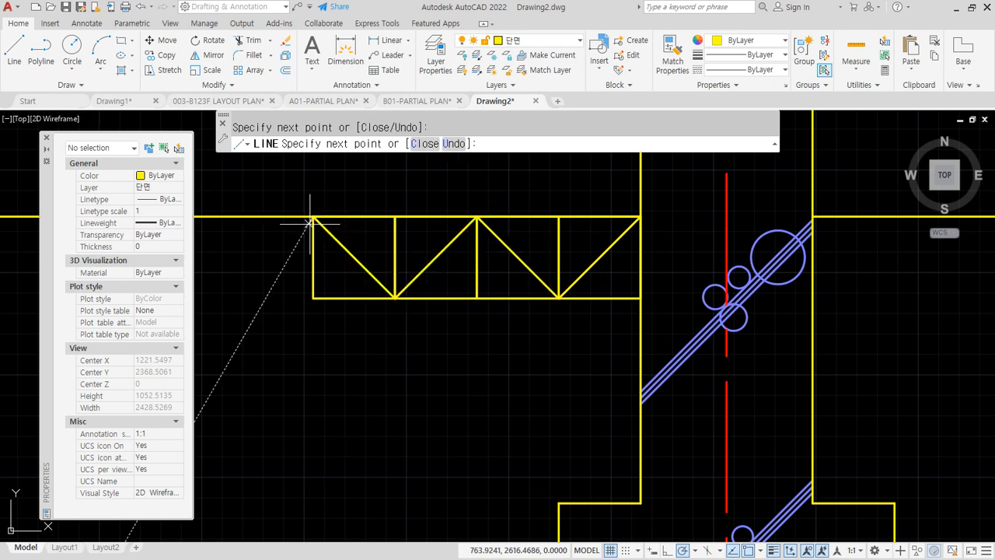
key(Return)
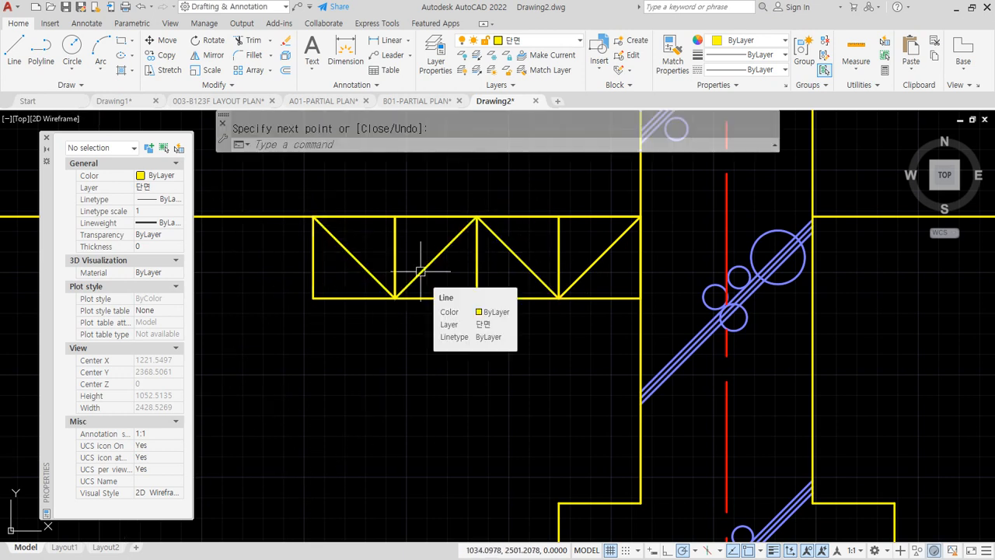
Make the 해칭 layer current and start a hatch in the four triangles above the zigzag line
click(558, 40)
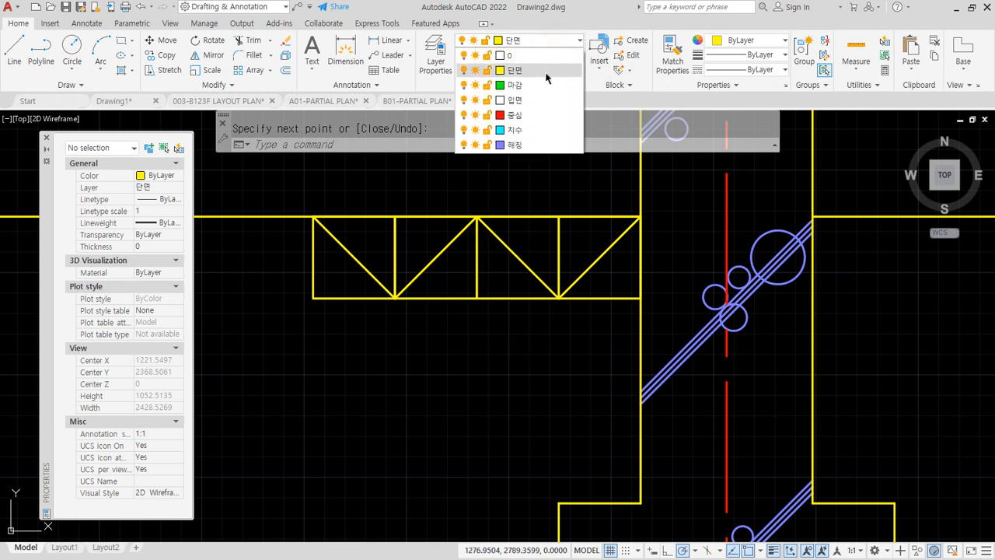
click(525, 145)
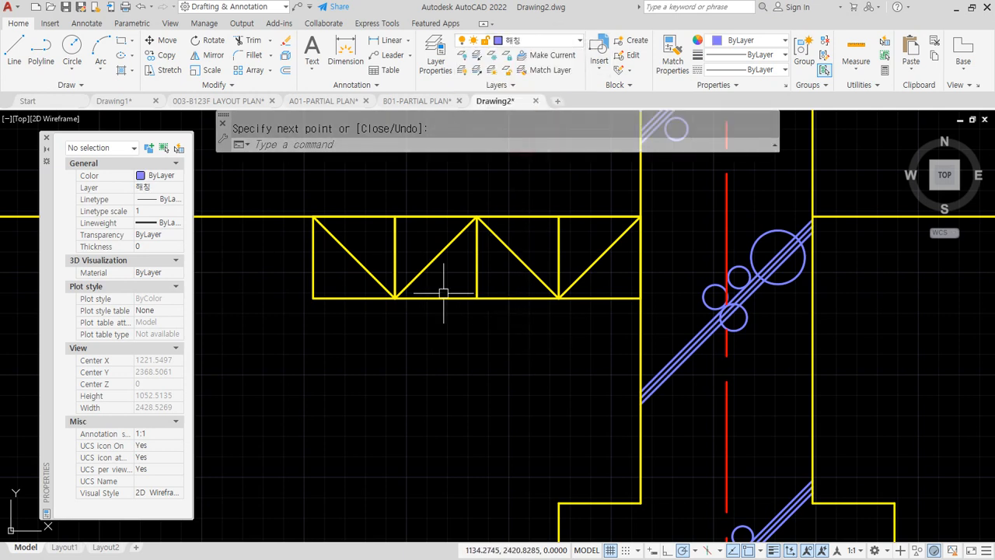
text(h)
key(Return)
click(374, 237)
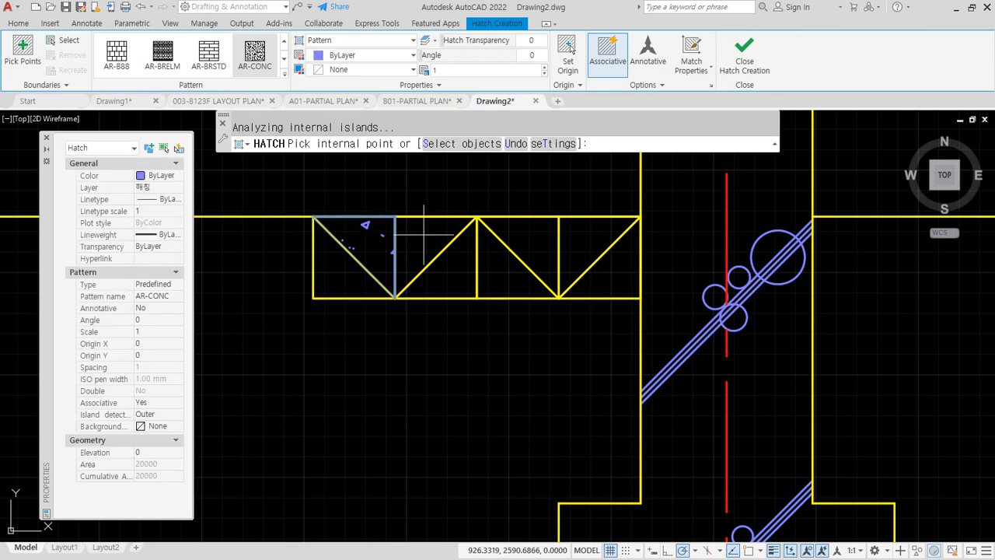
click(447, 237)
click(532, 232)
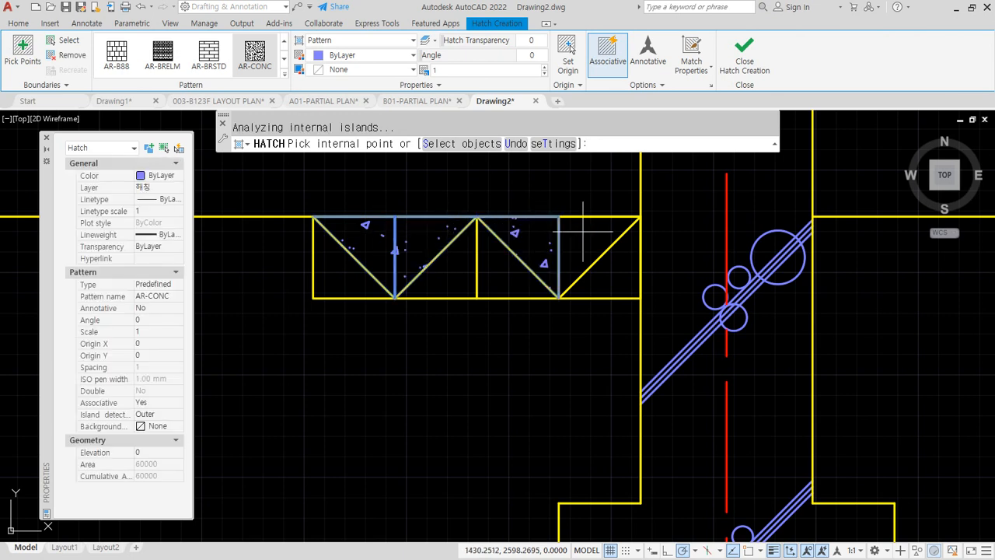
click(583, 237)
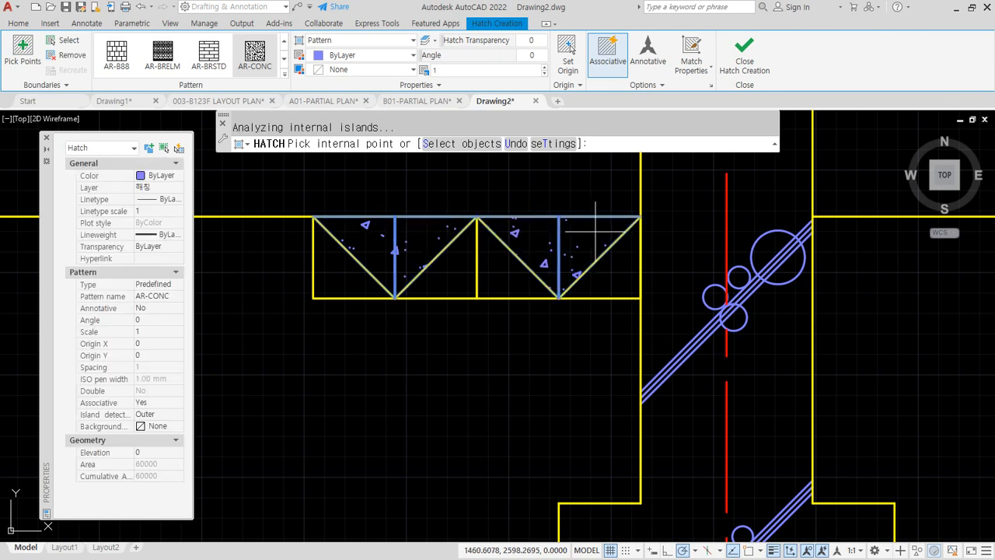
Change the upper triangles' hatch to User defined with angle 45 and spacing 100, and finish it
click(340, 40)
click(337, 98)
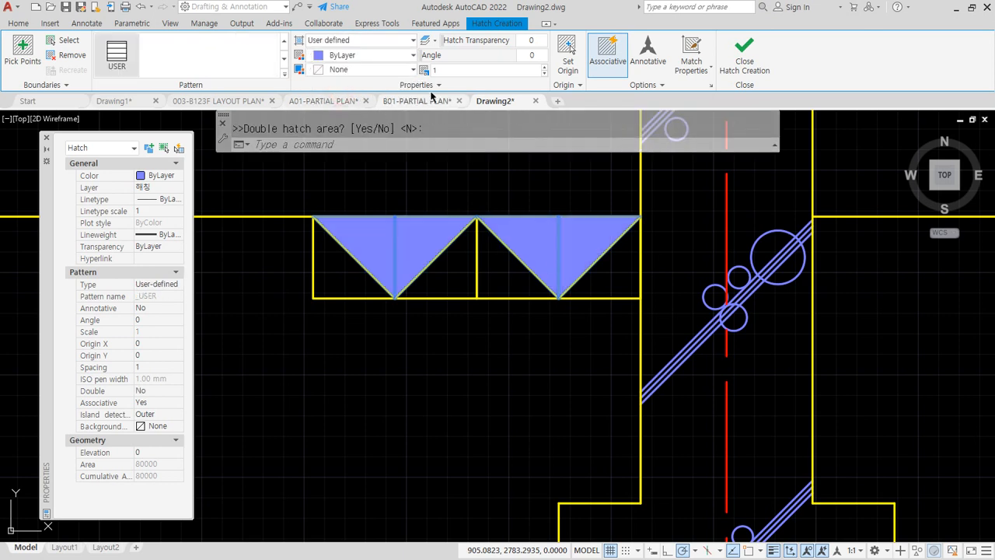
click(446, 71)
text(45)
key(Return)
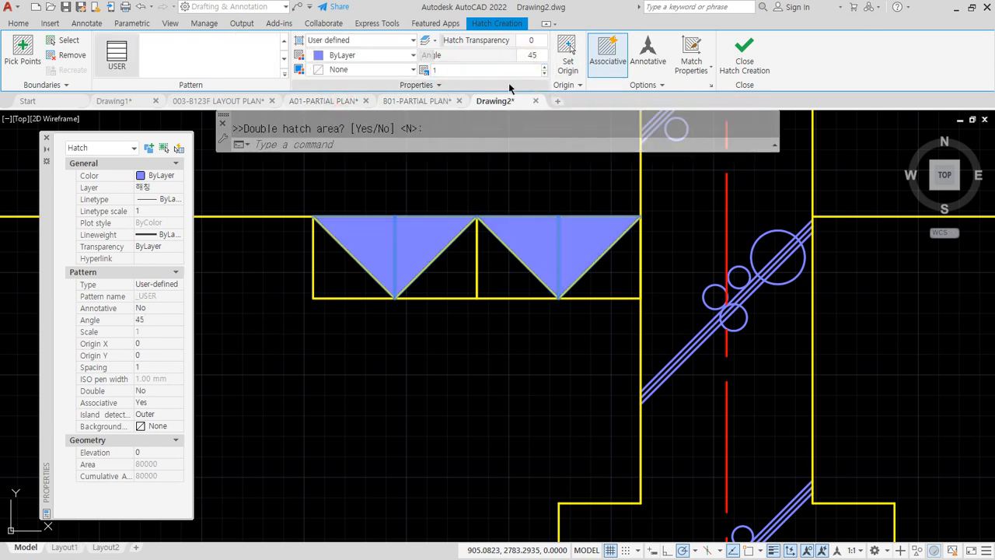
click(489, 71)
drag(489, 71, 425, 74)
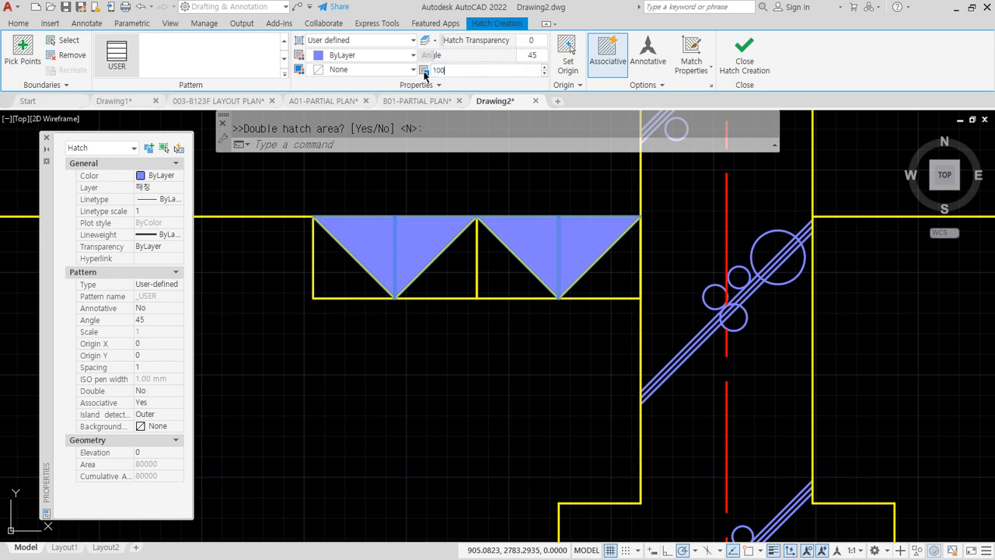
key(Return)
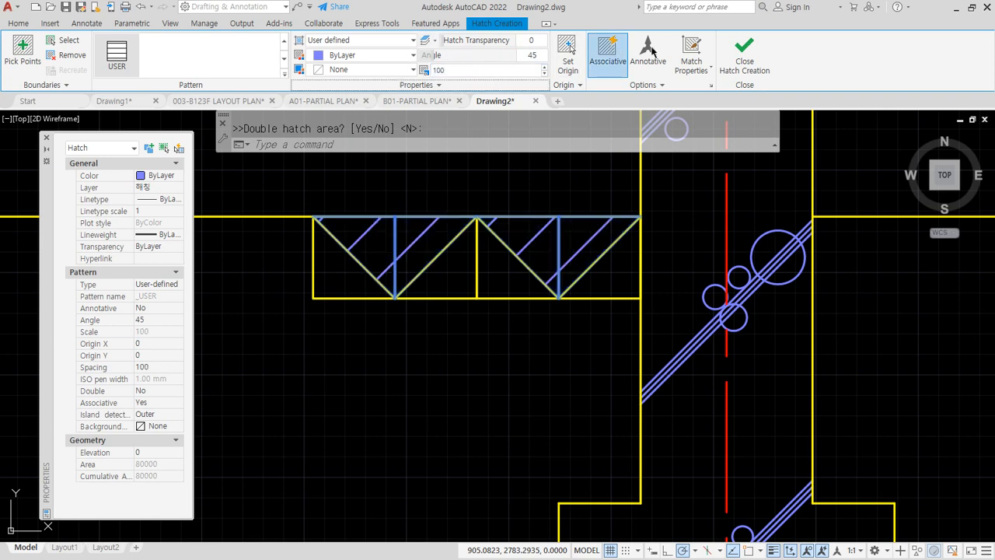
click(744, 51)
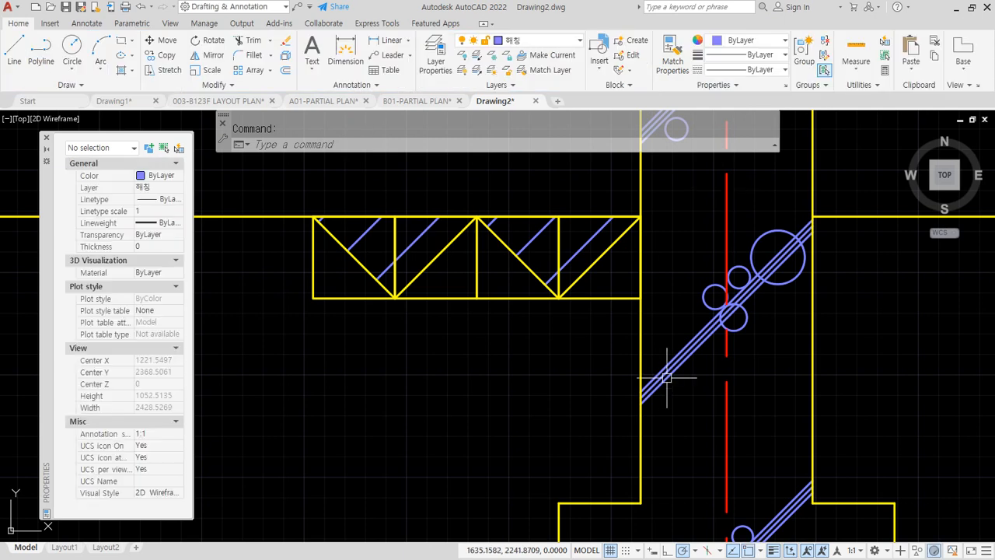
Hatch the four triangles below the zigzag line with the User defined pattern at angle 135 and spacing 50
key(Return)
click(619, 280)
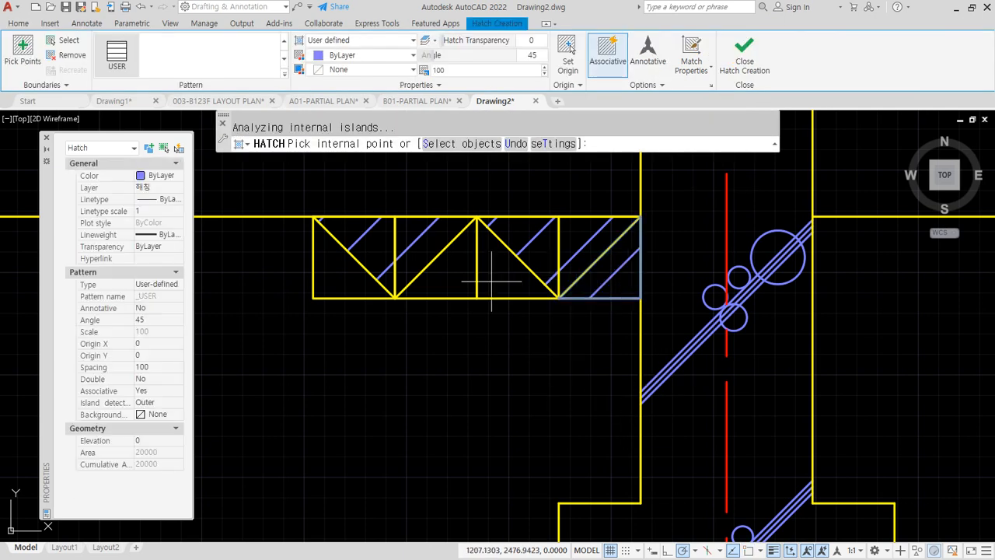
click(506, 280)
click(439, 278)
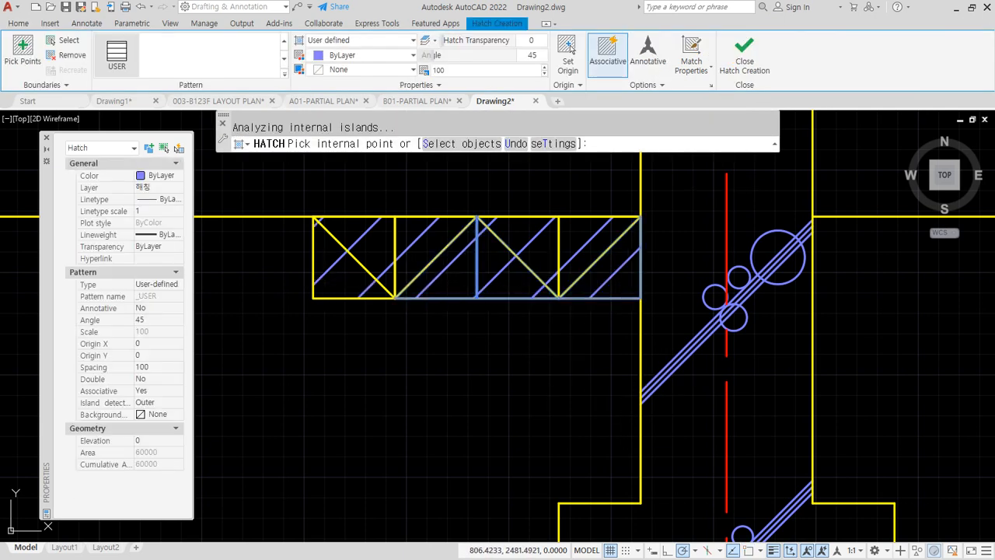
click(338, 278)
click(539, 55)
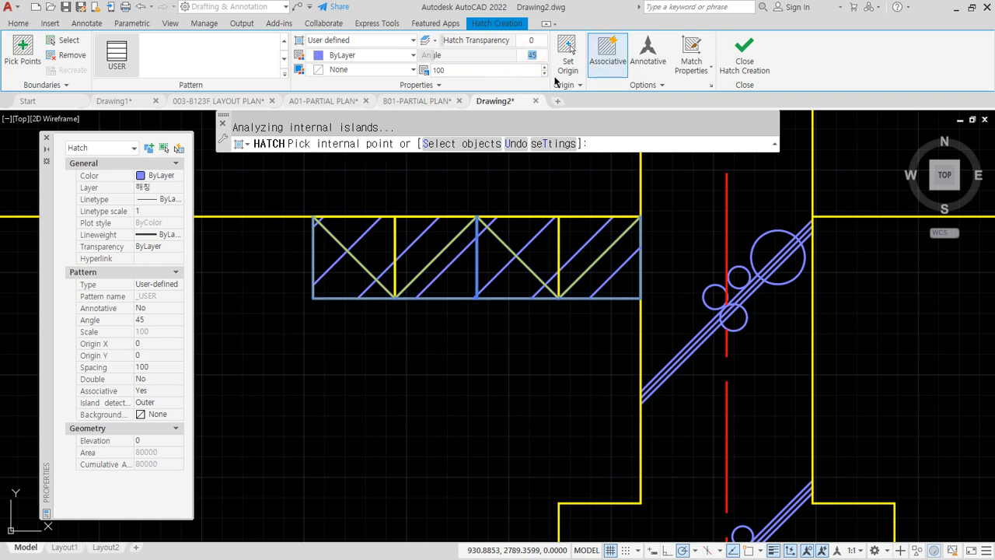
text(135)
key(Return)
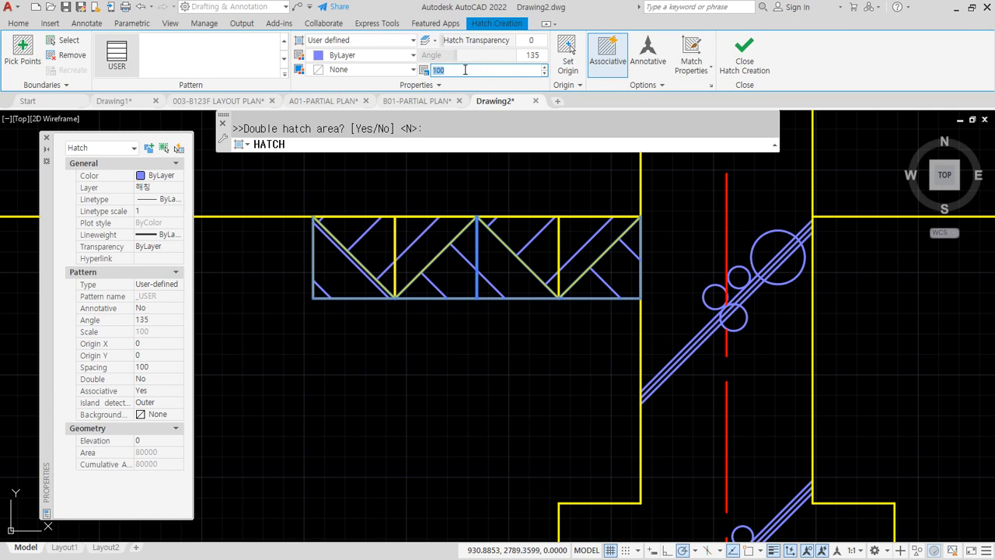
text(0)
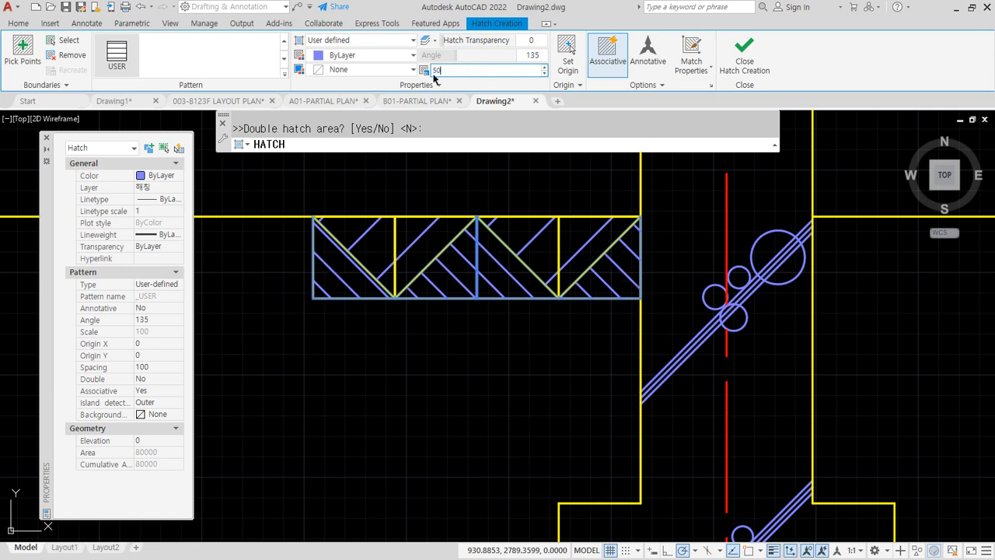
click(744, 54)
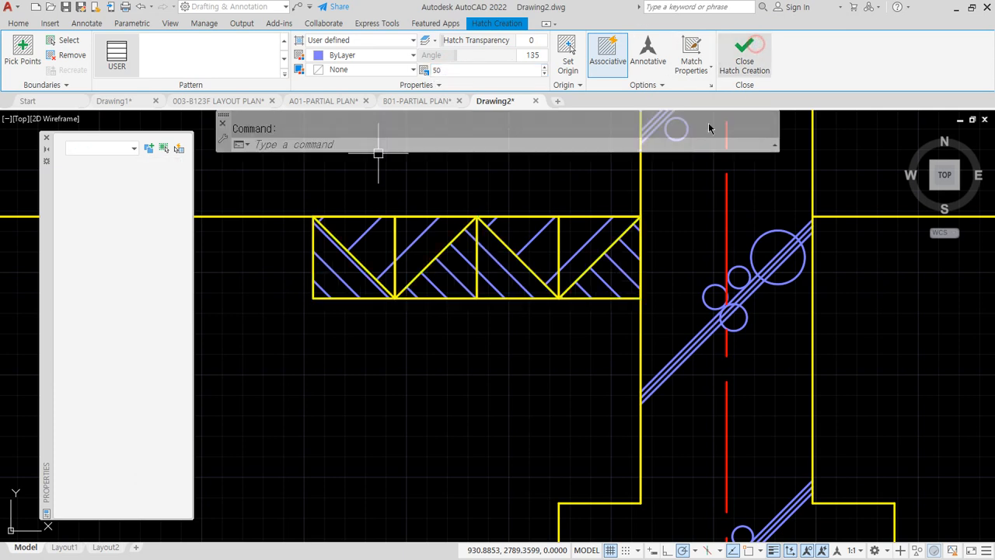
Set the spacing of the hatch above the zigzag line to 50
click(584, 241)
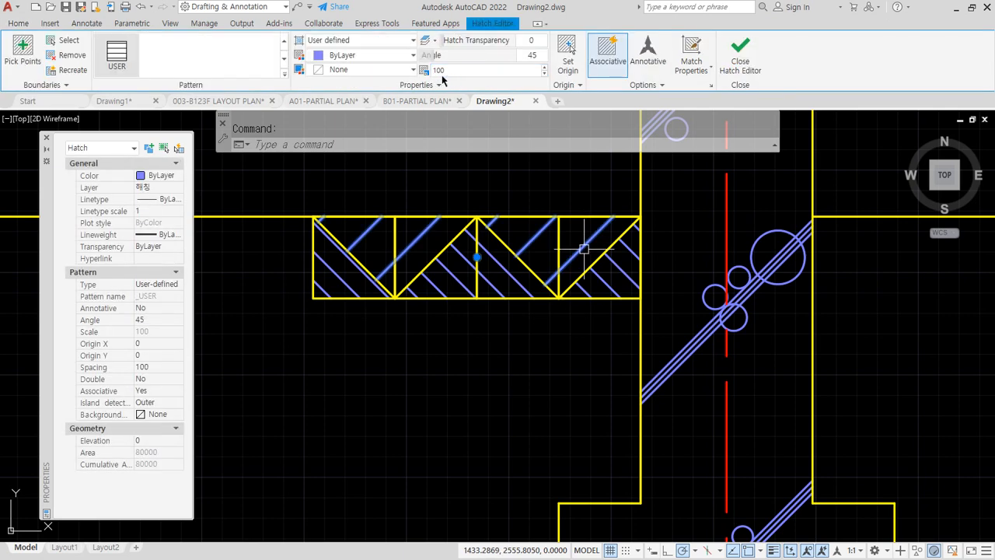
click(463, 70)
text(50)
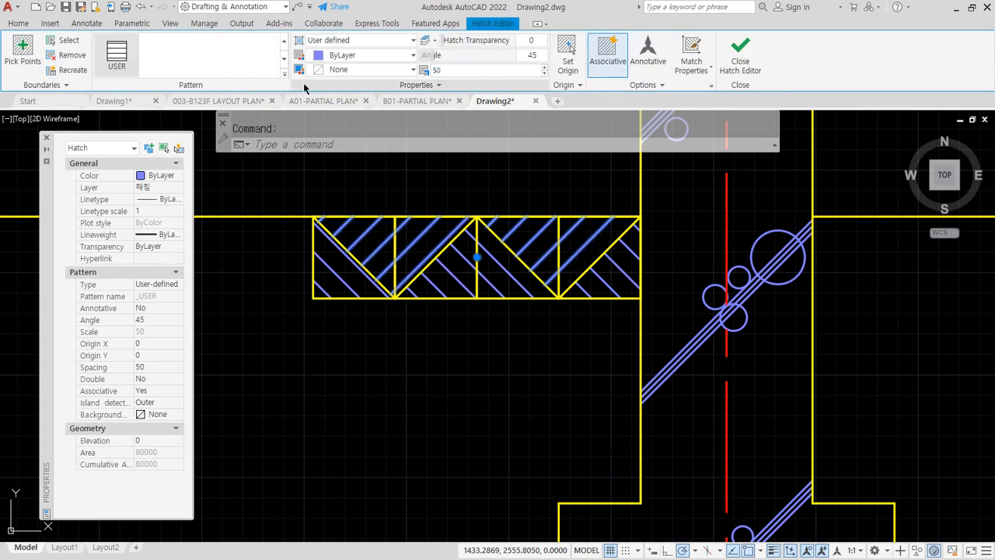
click(740, 56)
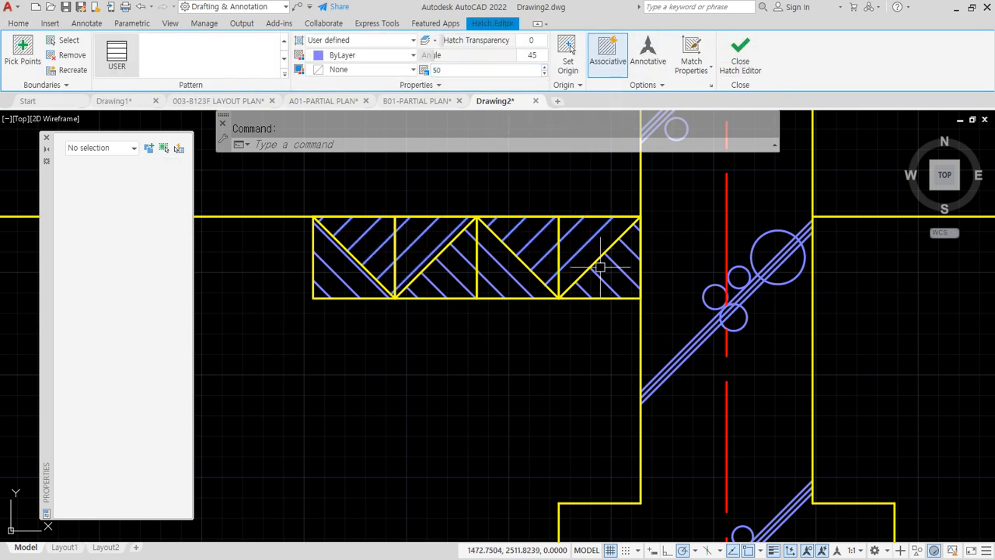
Erase the four construction squares around the zigzag line, keeping the zigzag and its hatches
scroll(559, 251, up, 2)
scroll(560, 251, up, 2)
click(560, 256)
click(334, 284)
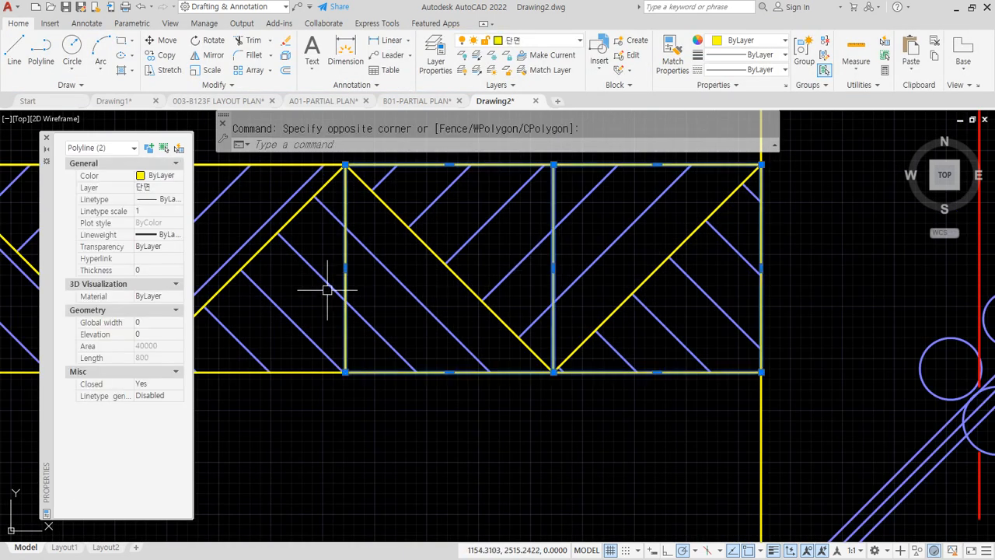
key(Delete)
scroll(314, 264, down, 2)
middle_drag(213, 238, 431, 260)
scroll(433, 259, up, 2)
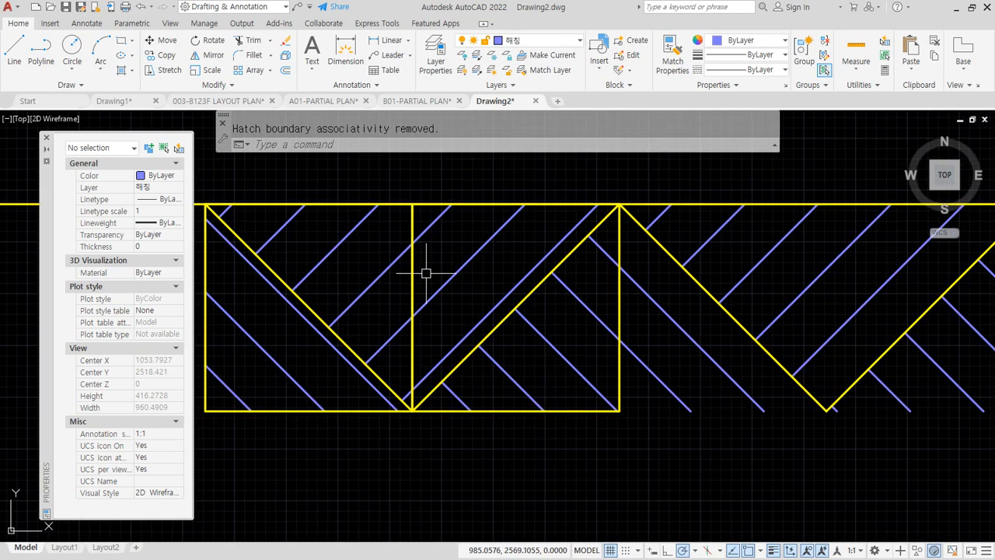
click(427, 273)
click(397, 283)
text(e)
key(Return)
scroll(382, 327, down, 4)
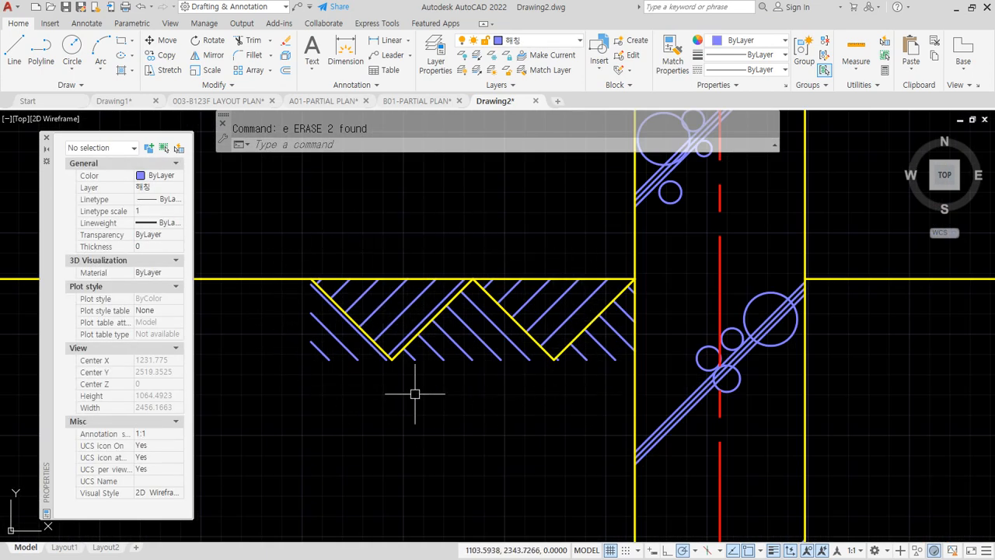
middle_drag(526, 333, 516, 330)
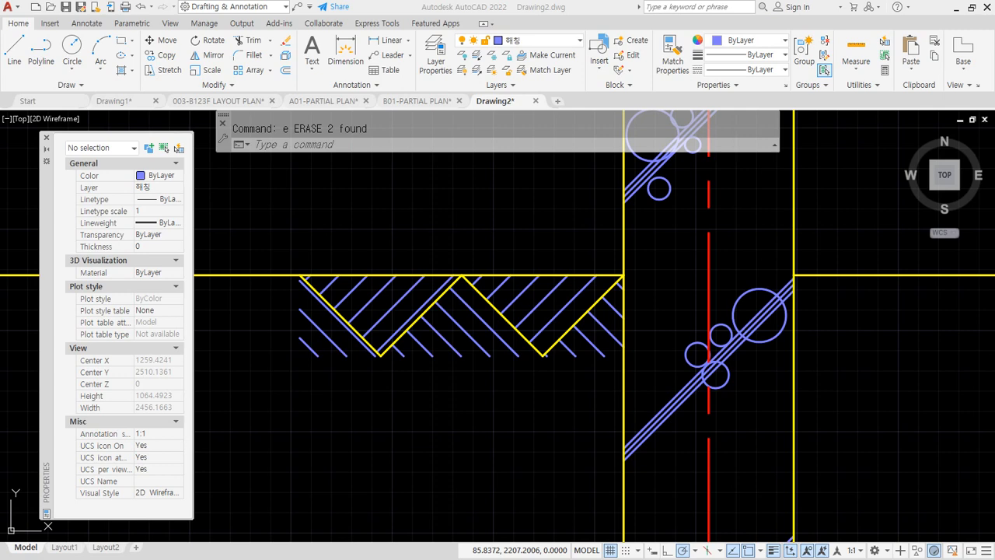
Switch to Notepad, write the text height calculation "단면도 1:40" and "글자크기 3 x 40 = 120", and return to AutoCAD
mouse_move(0, 125)
mouse_down()
mouse_move(374, 123)
mouse_move(694, 273)
mouse_up()
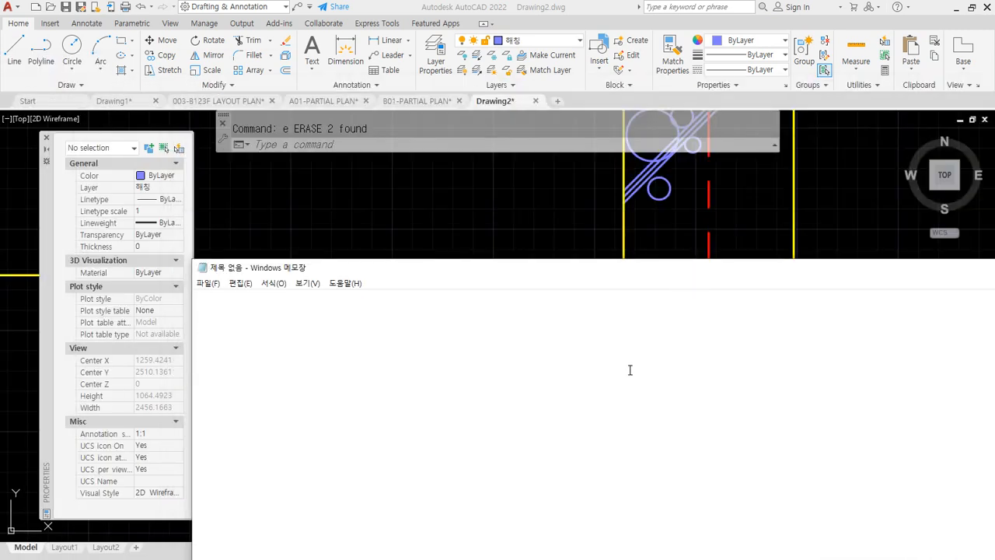
text(단면도 )
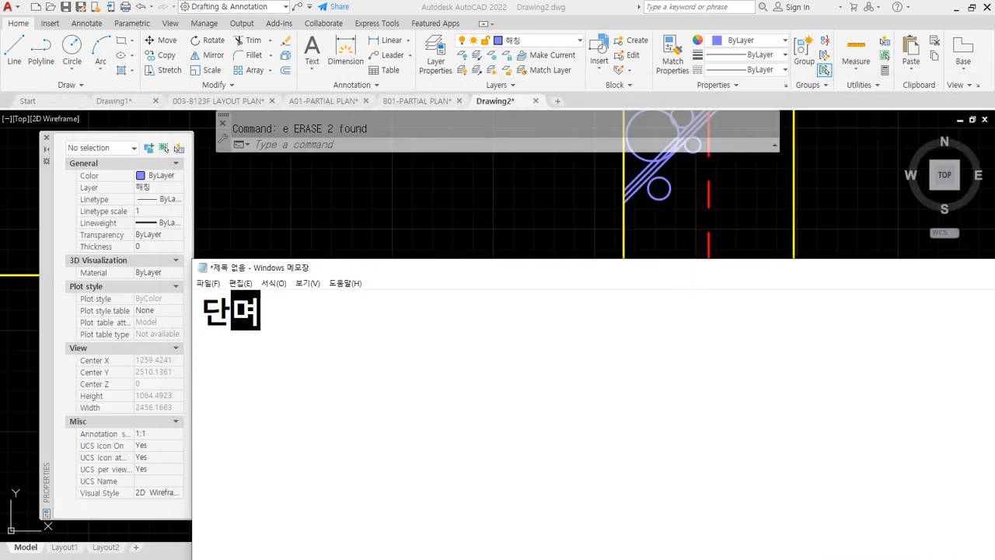
text(1:40 )
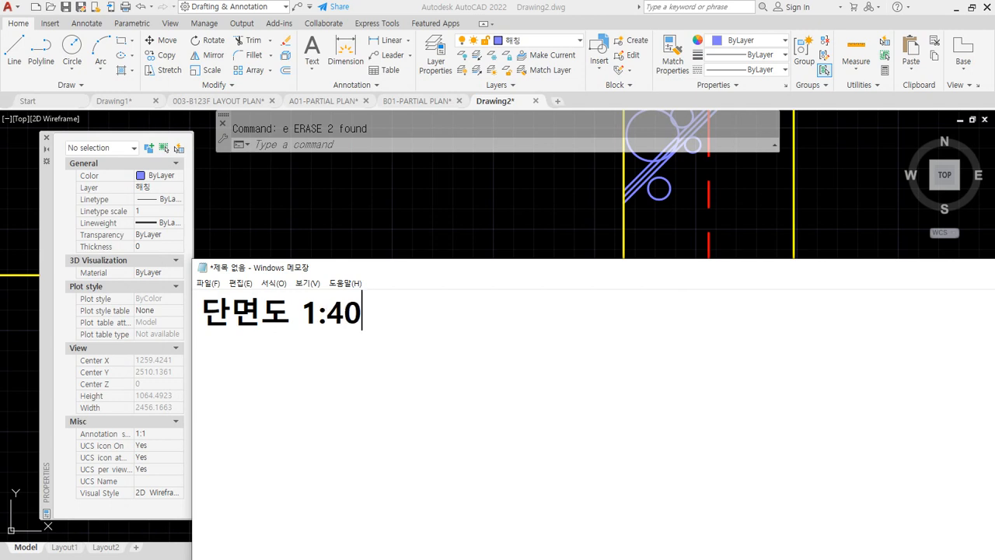
text(글자)
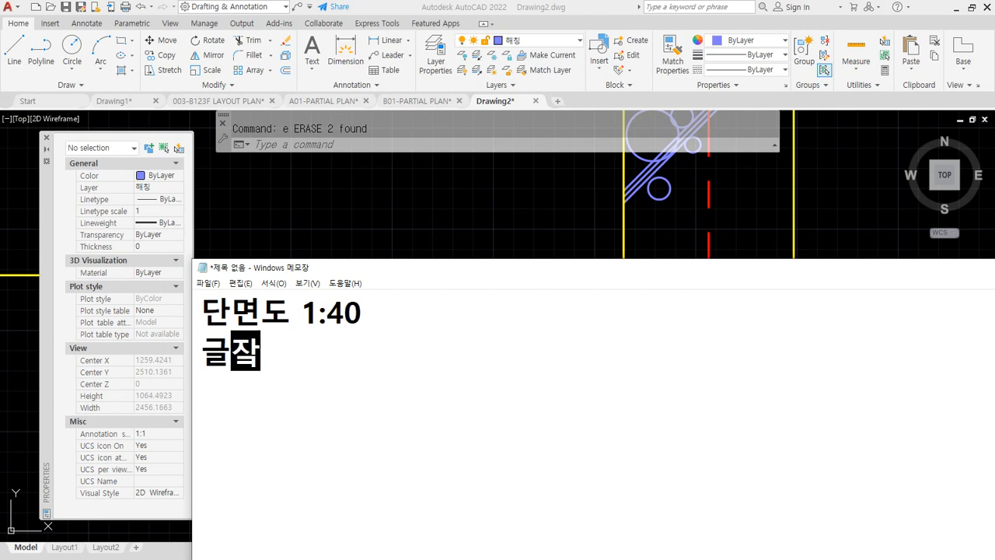
text(크기 )
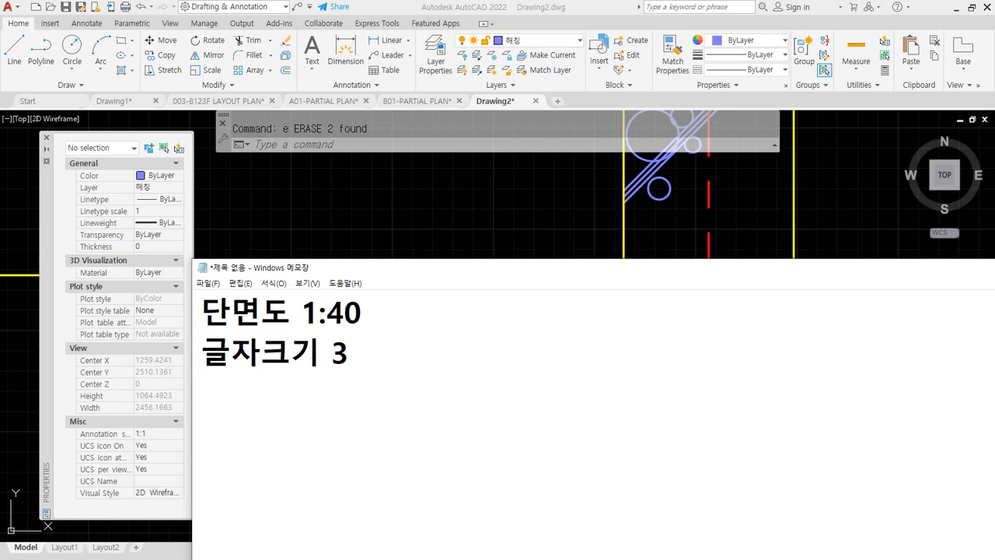
text(3 x 40 = 120)
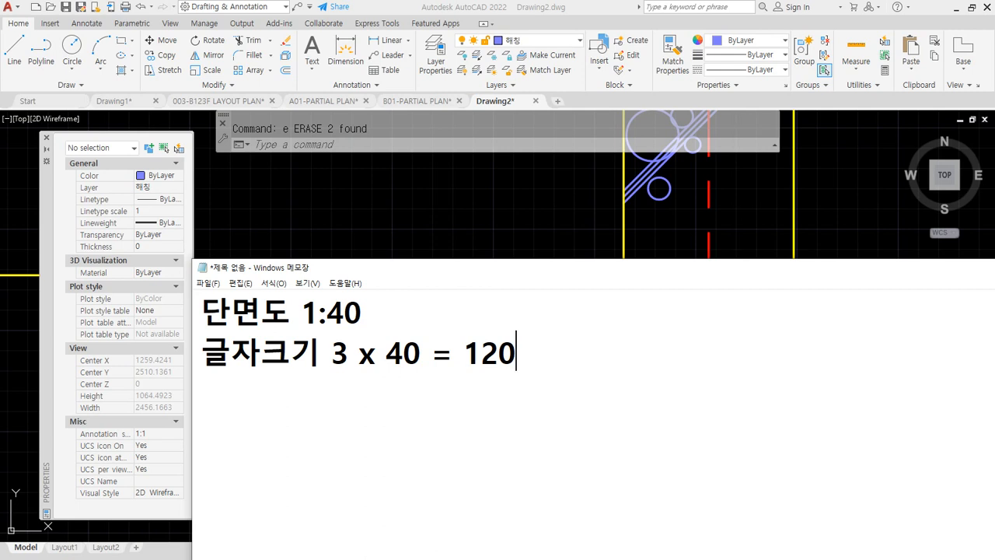
click(556, 8)
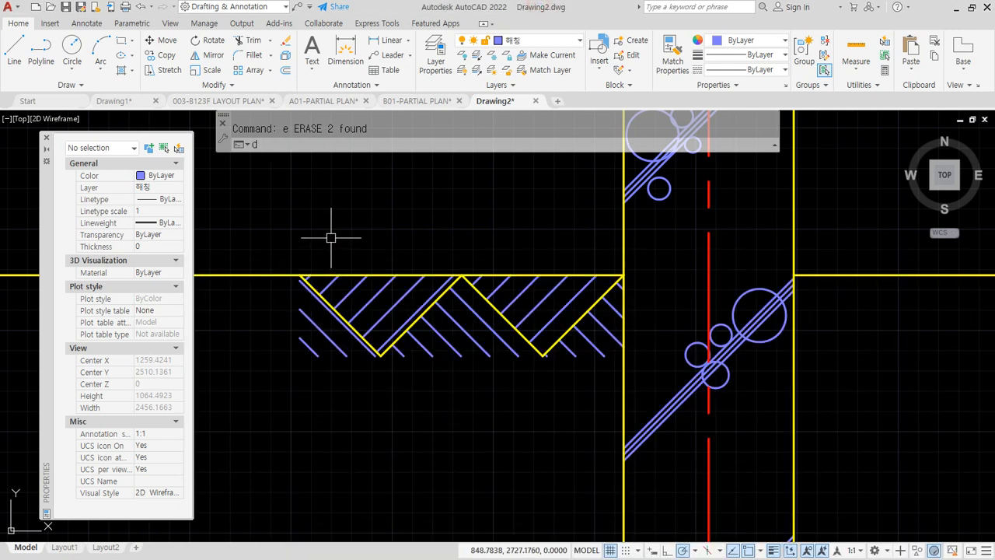
Add the multiline text "G.L." just above the ground line over the soil hatch, with Bottom Left justification and height 120
key(Escape)
text(t)
key(Return)
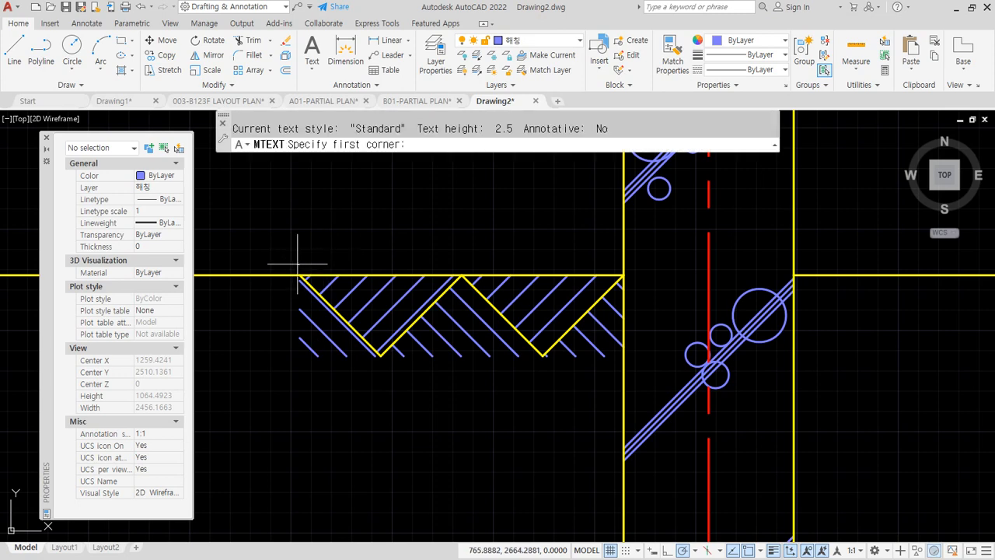
click(299, 265)
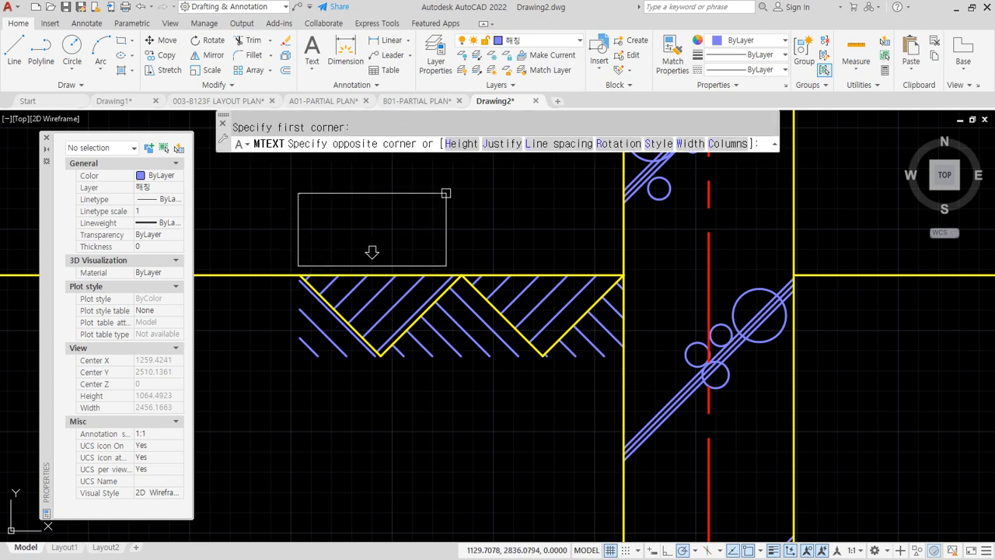
click(447, 178)
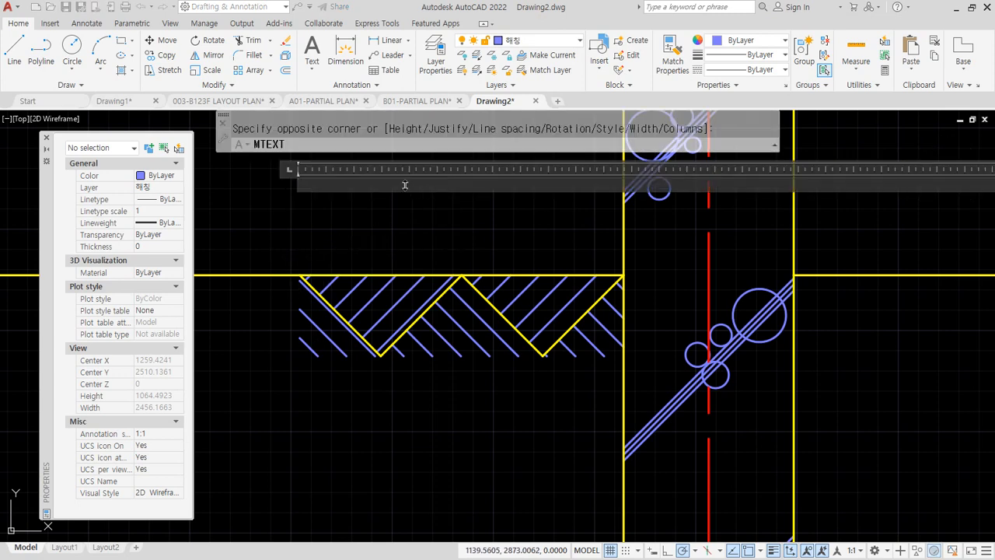
click(429, 68)
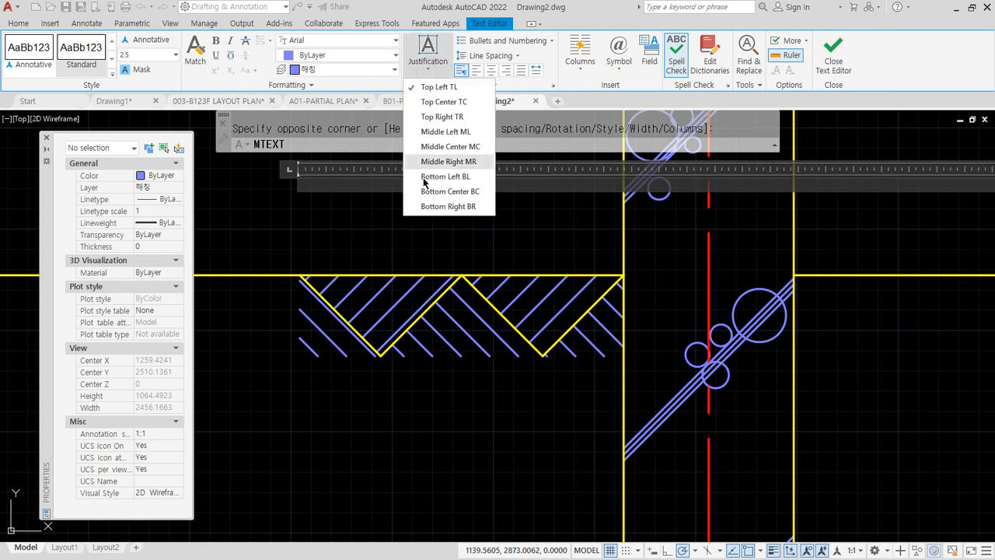
click(425, 179)
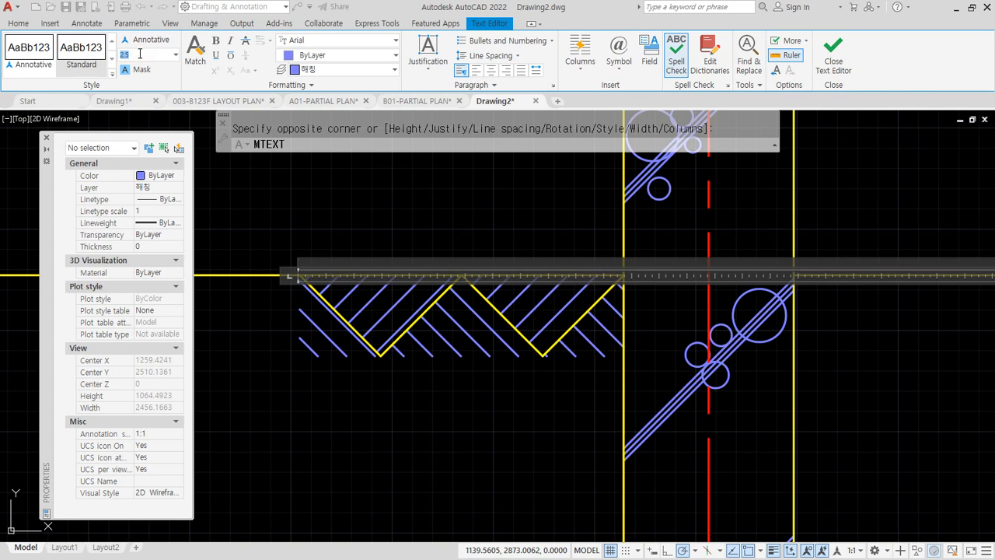
key(Return)
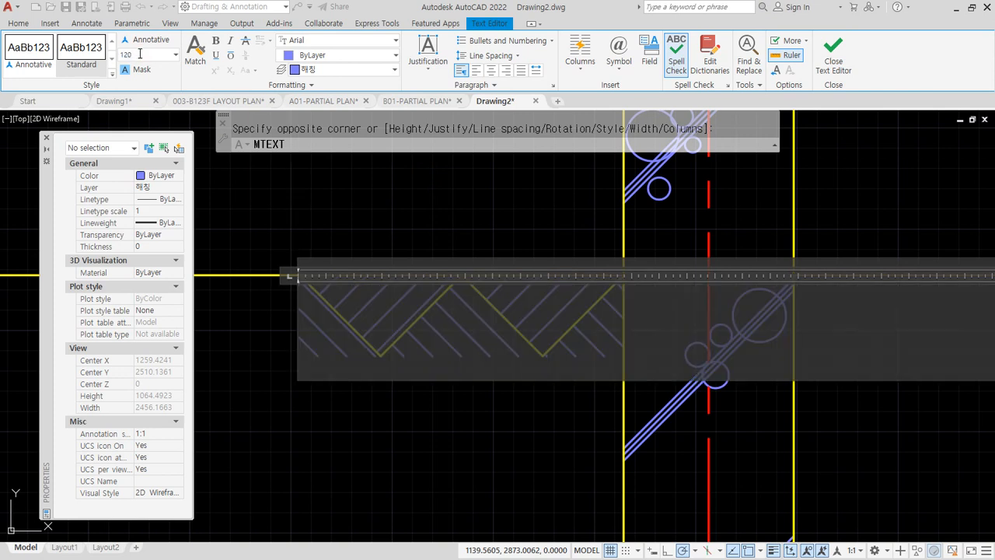
text(G)
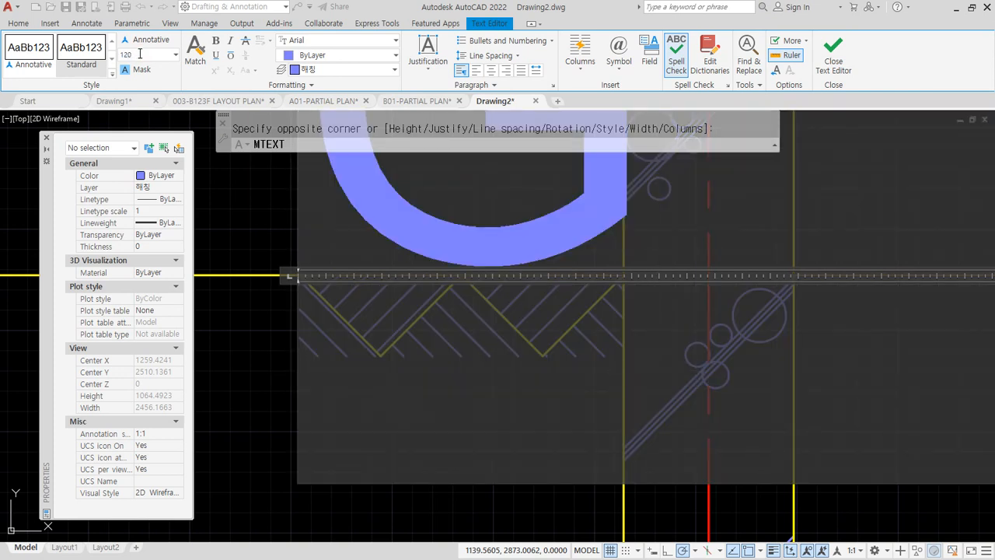
text(.L.)
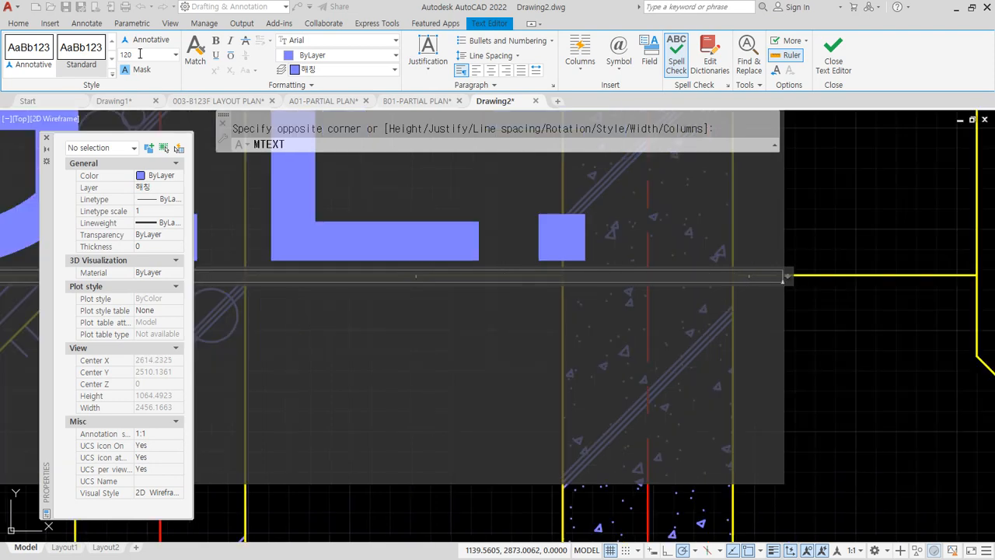
key(ctrl+Return)
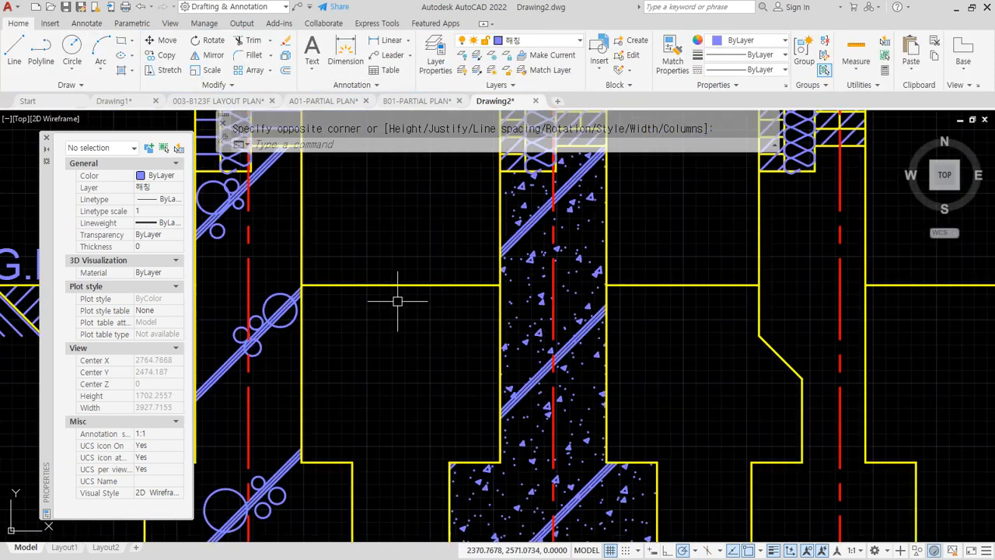
Match the properties of the "G.L." text to those of the ground line
middle_drag(397, 301, 726, 288)
scroll(385, 257, up, 2)
click(386, 294)
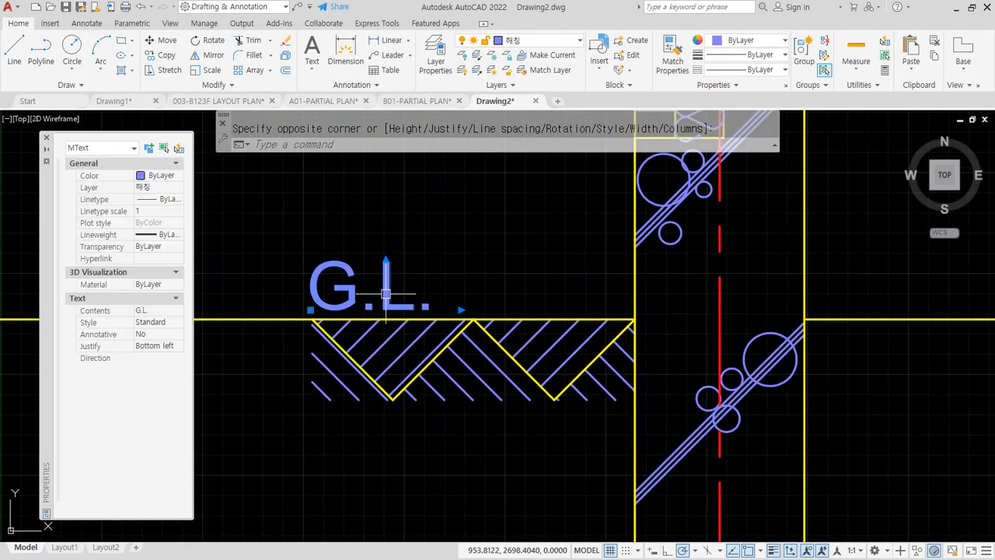
key(Escape)
text(ma)
key(Return)
click(272, 318)
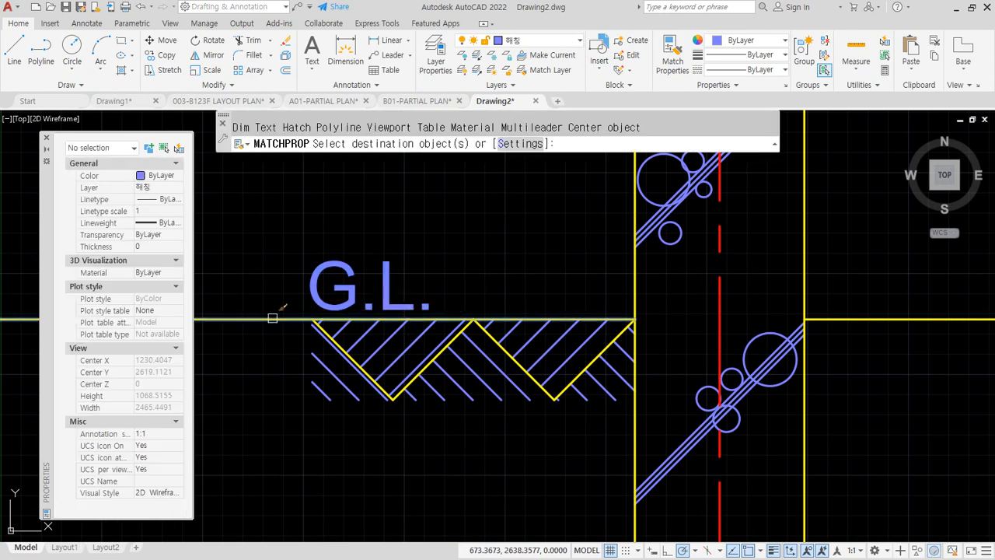
click(321, 304)
key(Return)
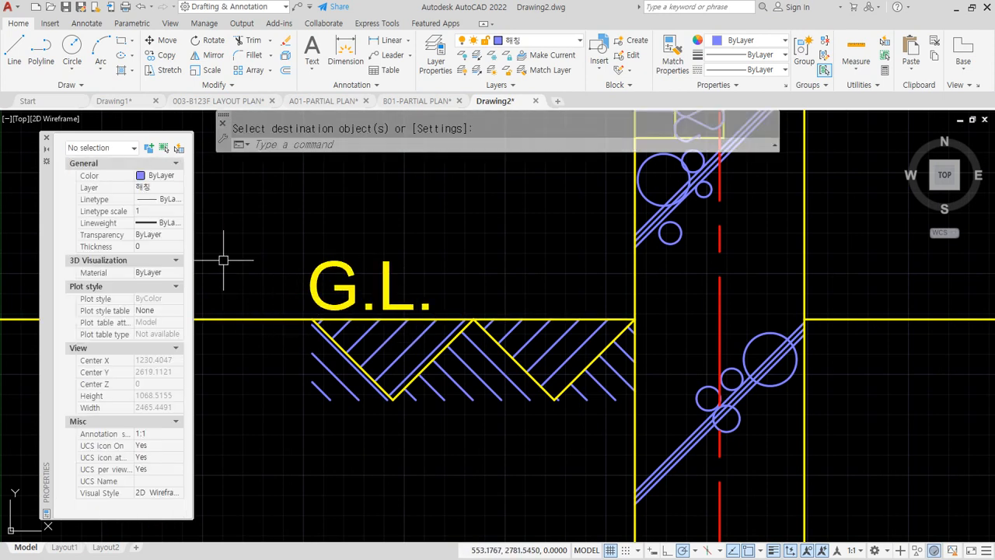
Move the "G.L." text slightly upward, away from the ground line
text(m)
key(Return)
click(329, 295)
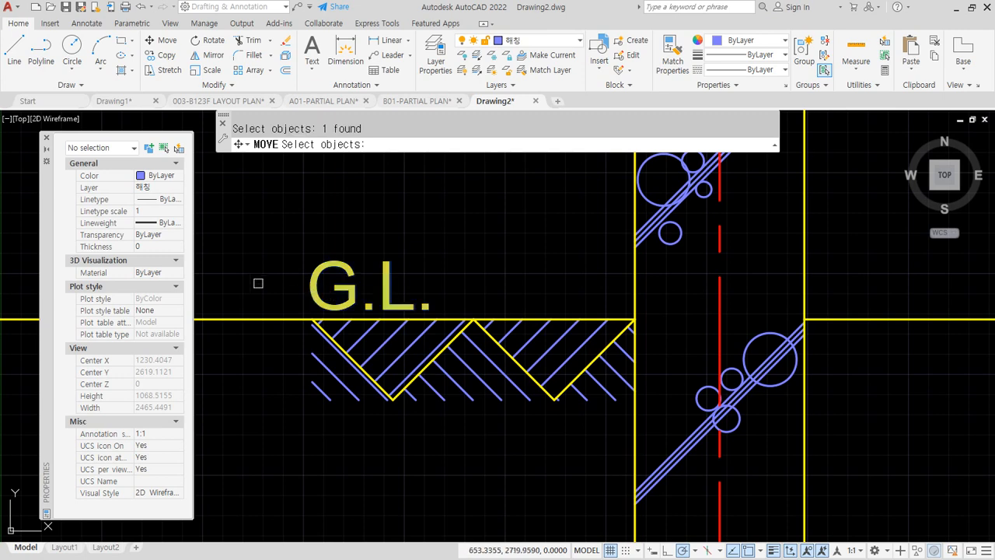
key(Return)
click(247, 276)
key(Escape)
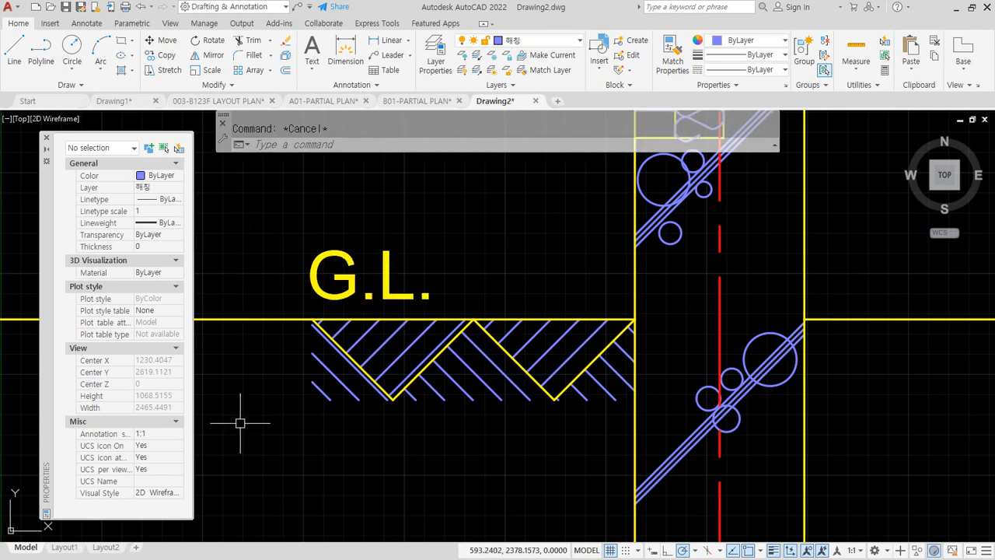
scroll(478, 377, down, 2)
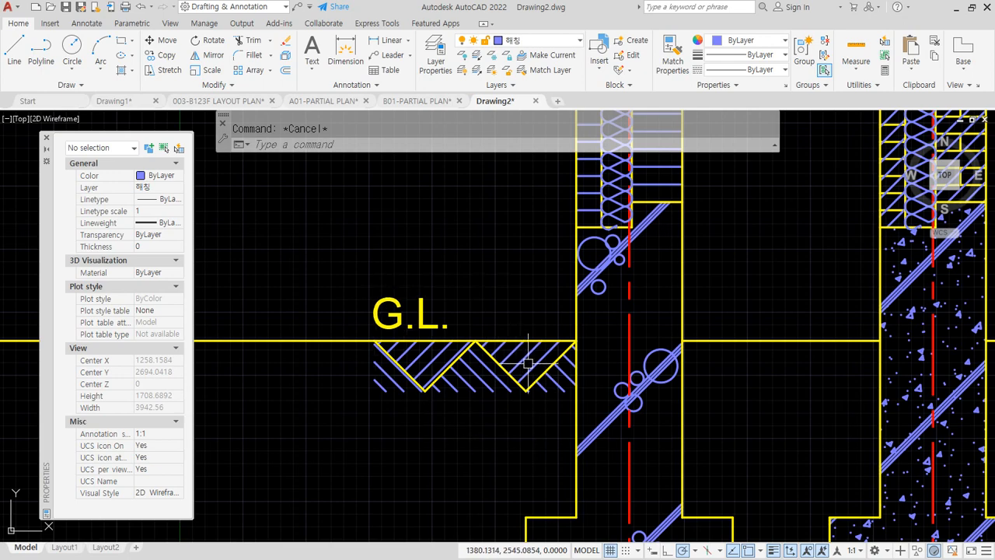
scroll(528, 362, down, 2)
mouse_move(440, 402)
middle_down()
mouse_move(420, 380)
mouse_move(424, 345)
middle_up()
mouse_move(416, 524)
mouse_down()
mouse_move(280, 276)
mouse_move(544, 219)
mouse_move(656, 434)
mouse_move(464, 534)
mouse_up()
key(Escape)
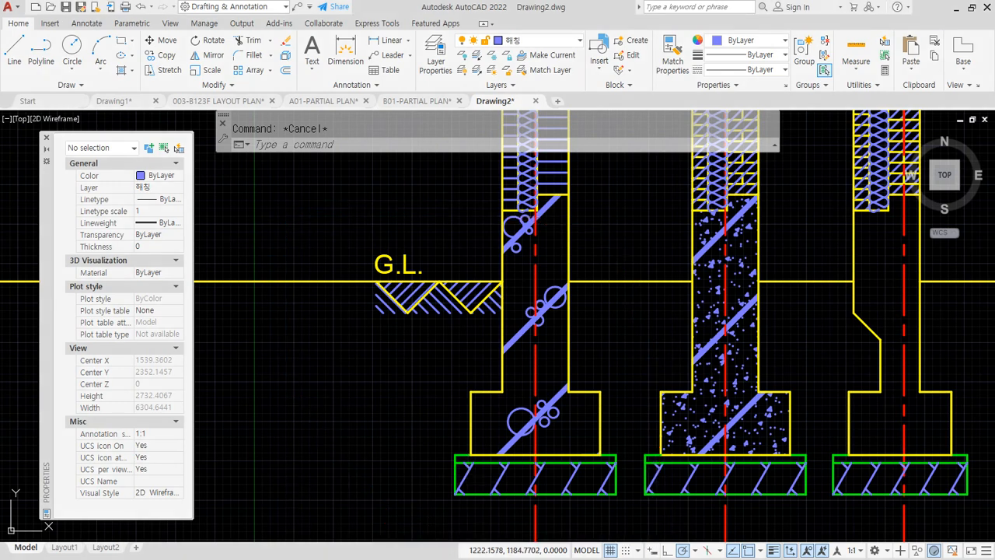